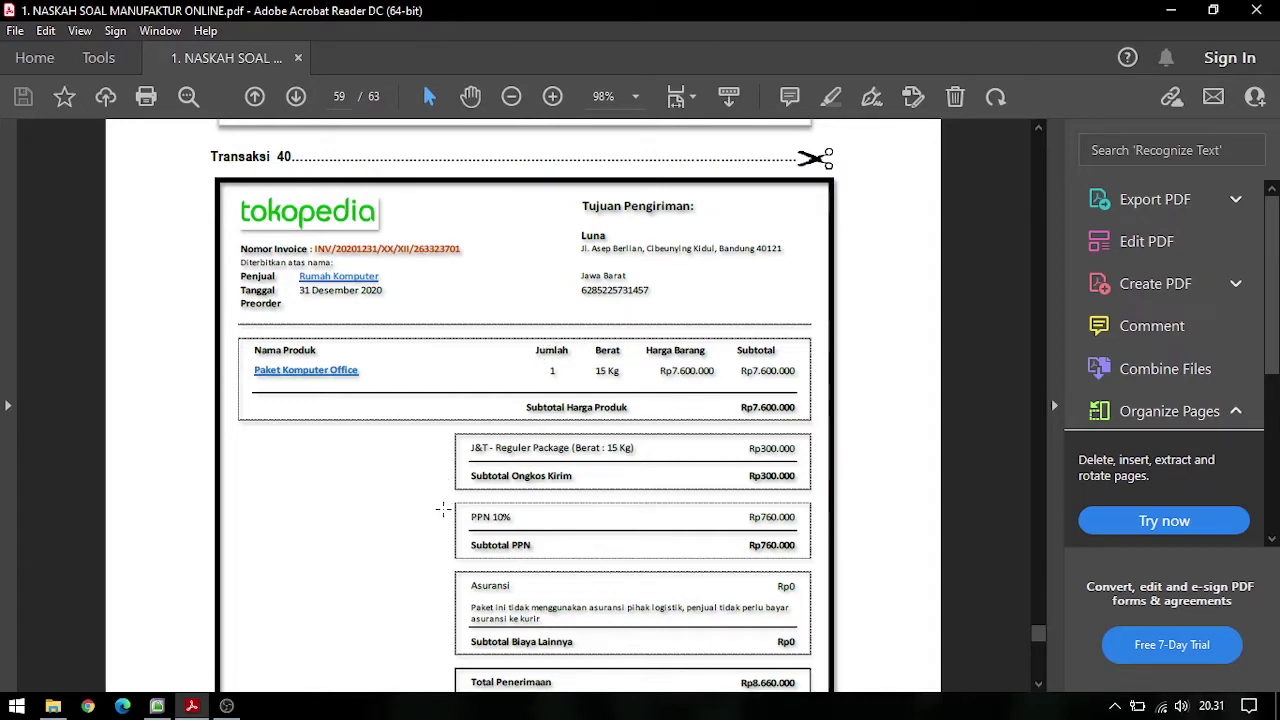
Switch to MYOB Accounting and start a new sale for the customer PENJUALAN ONLINE
click(157, 706)
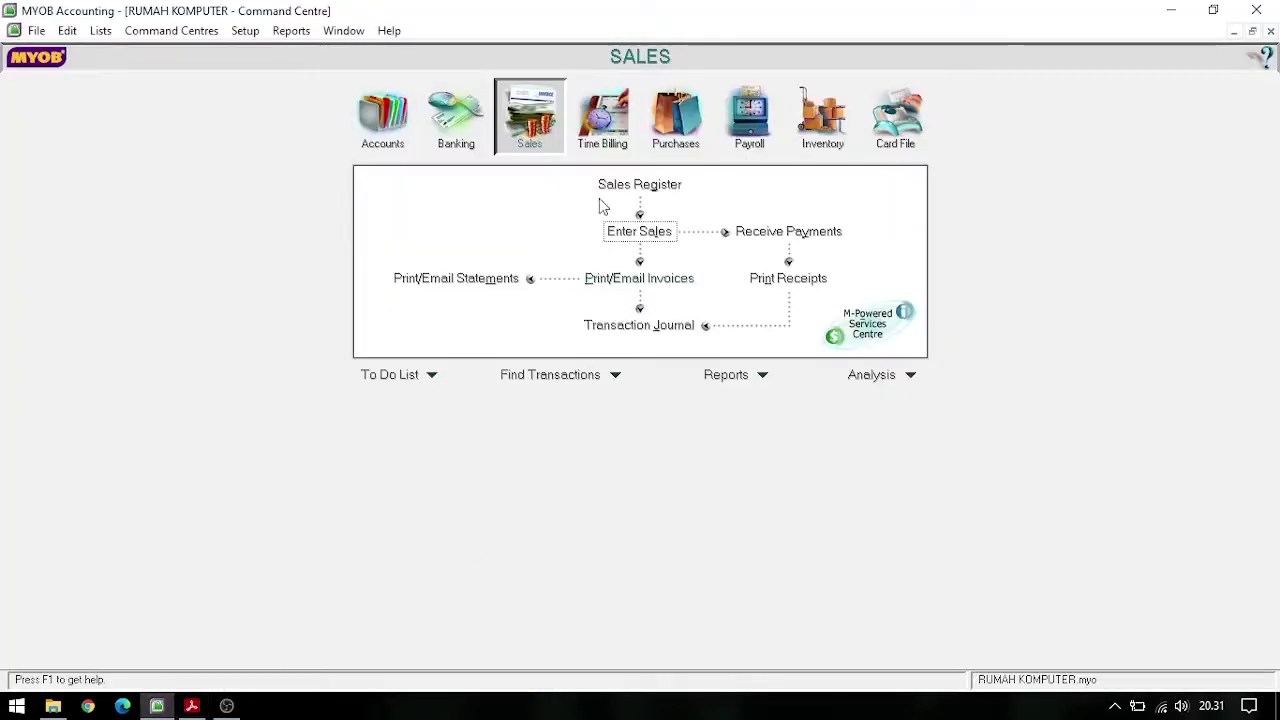
click(662, 233)
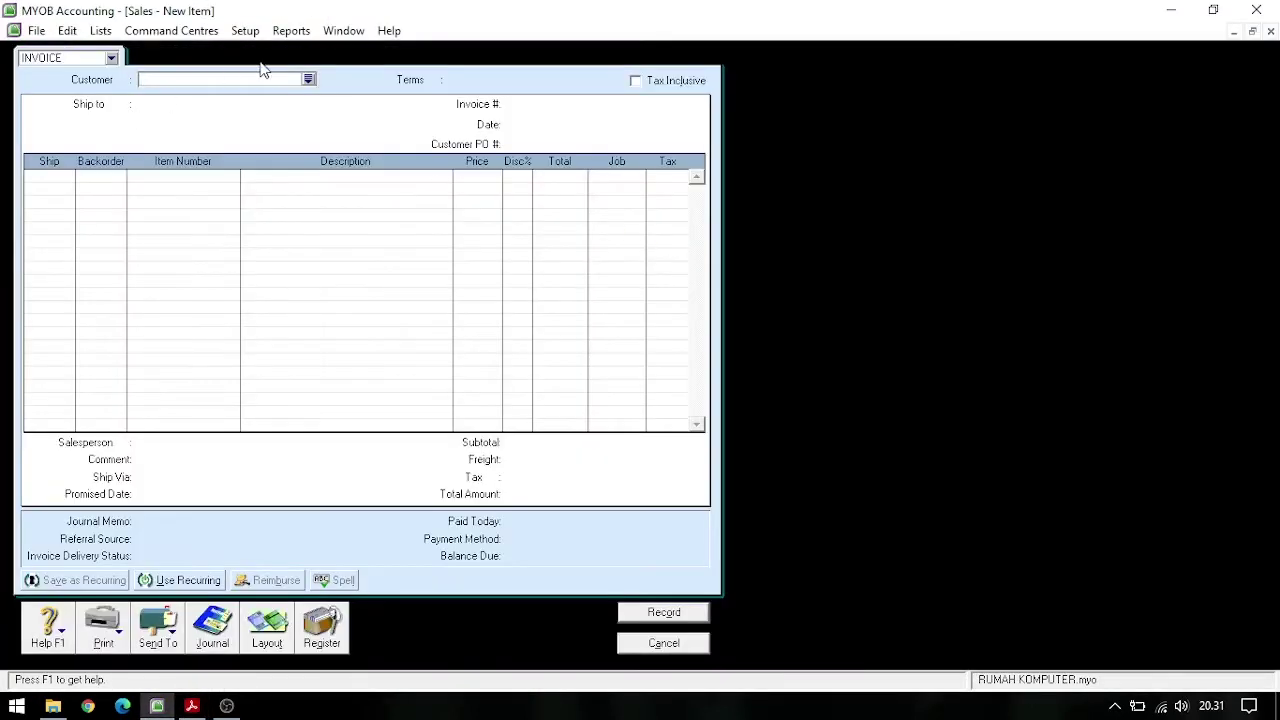
click(309, 80)
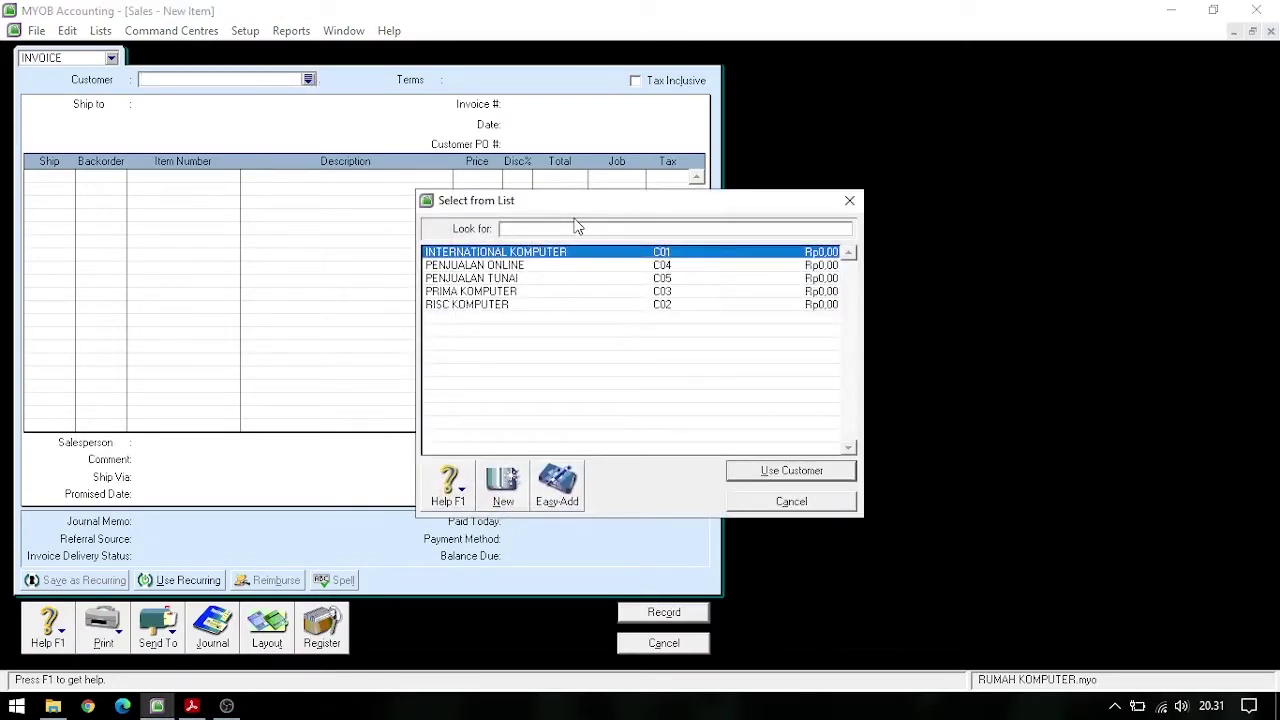
click(562, 267)
click(806, 471)
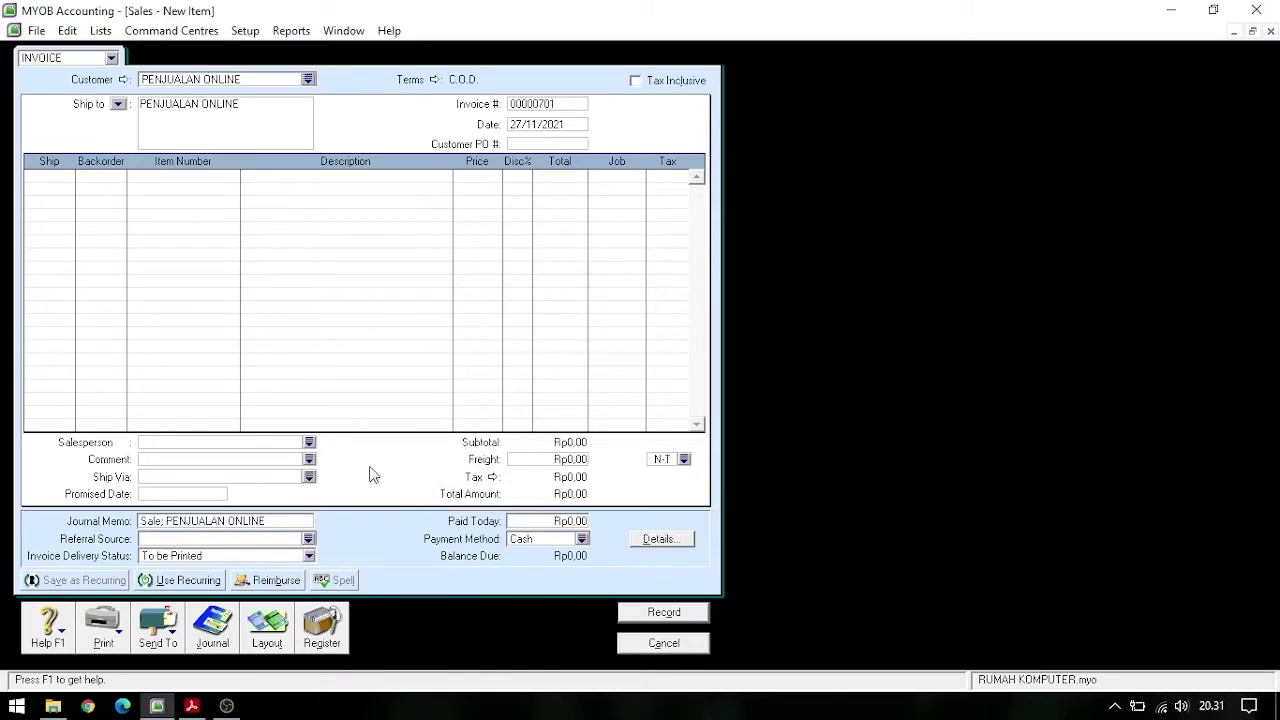
Set the sale's invoice number to INV/701 and its date to 31/12/2020, checking the Transaksi 40 invoice in the PDF
click(192, 706)
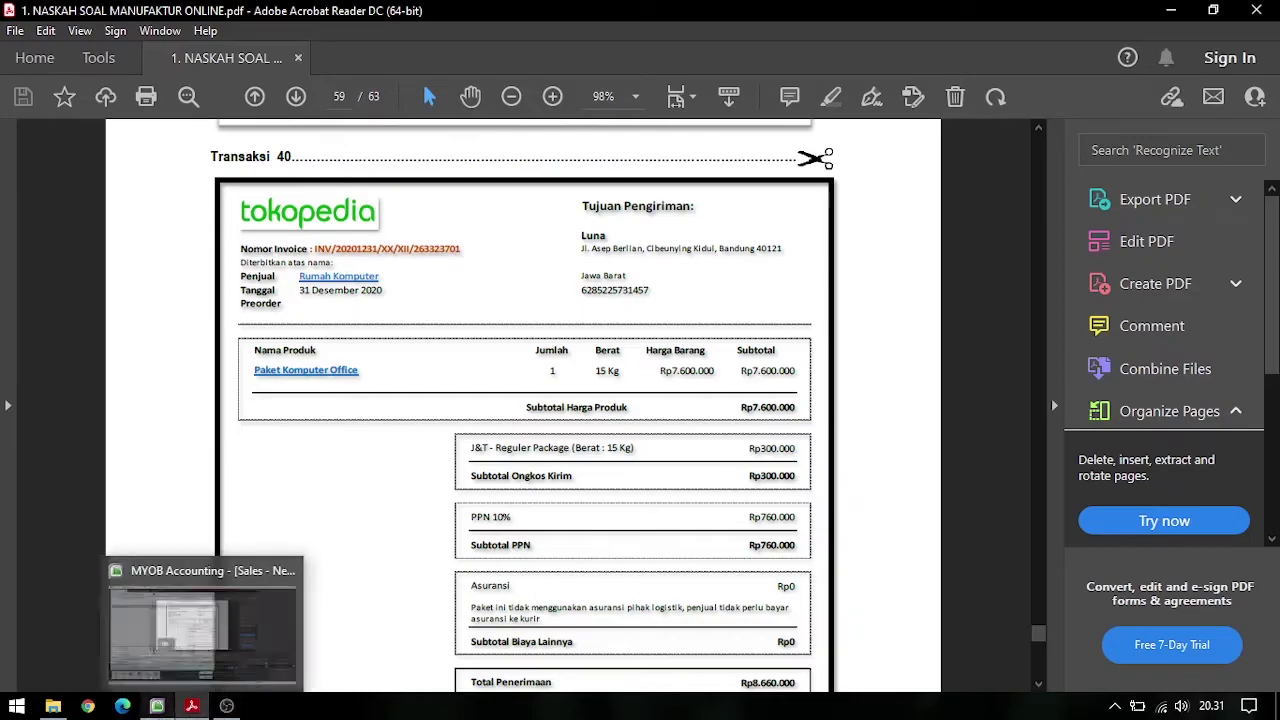
click(157, 706)
click(563, 104)
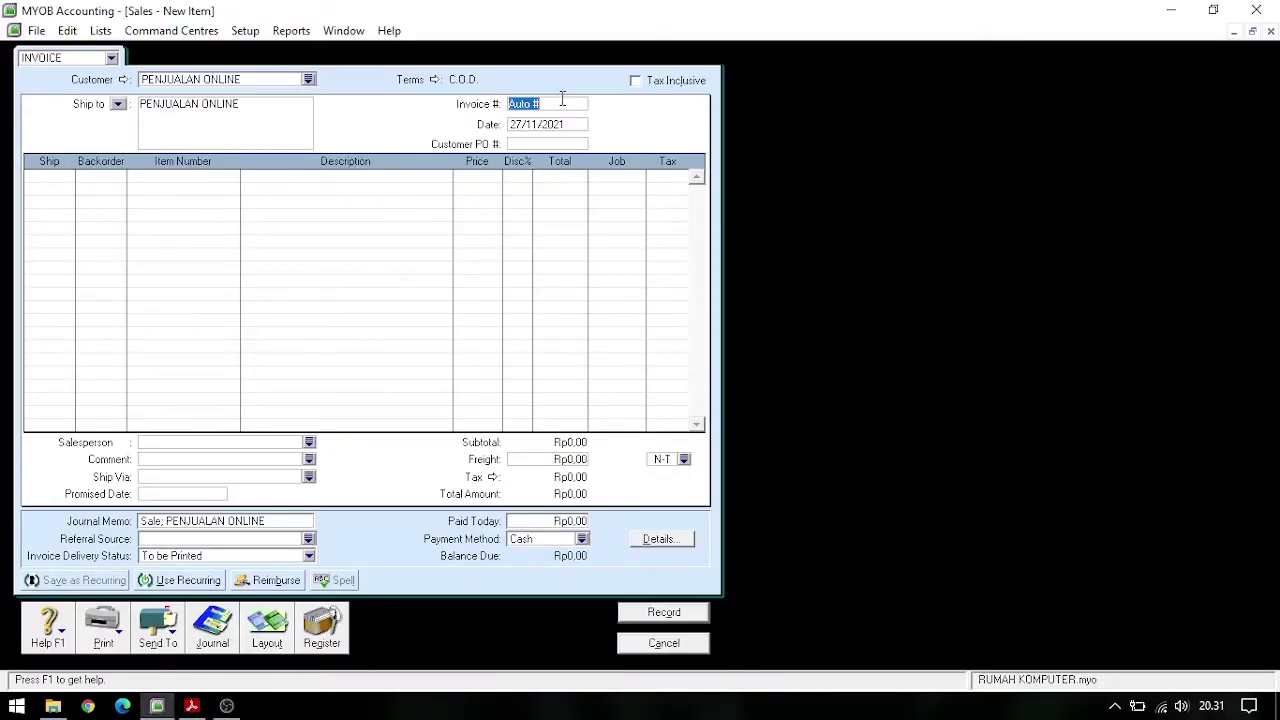
text(INV/701)
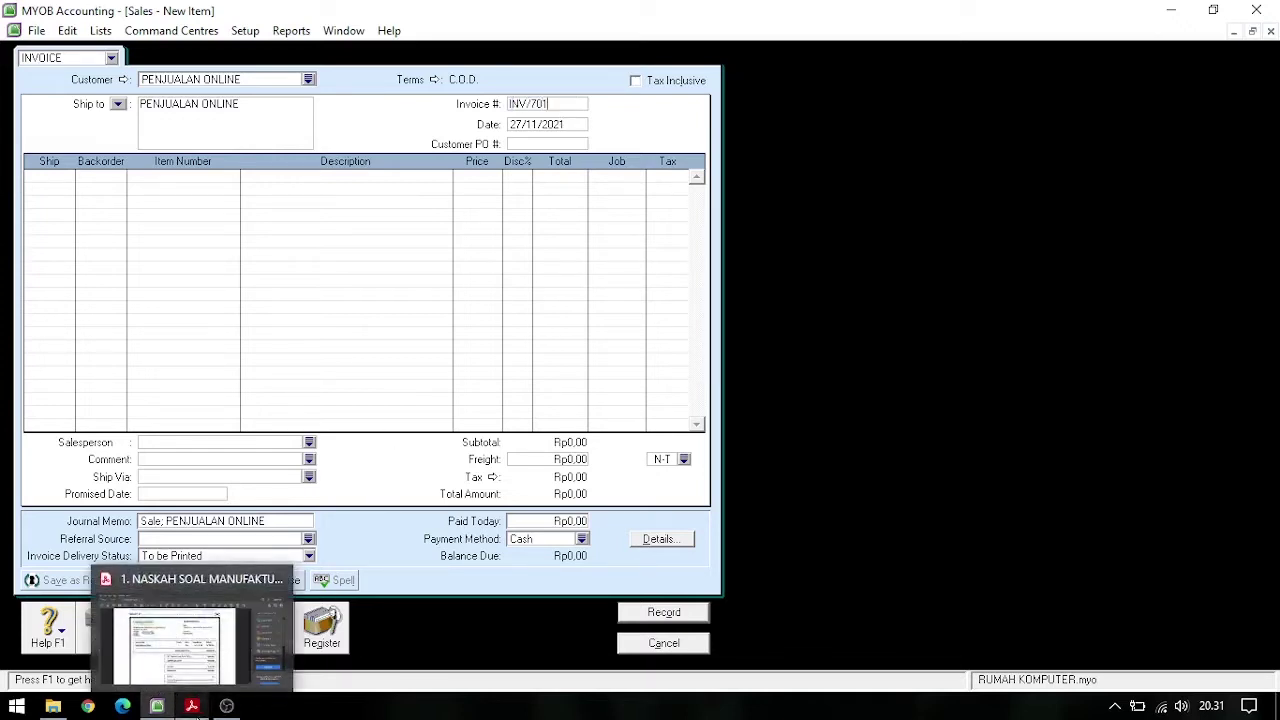
click(190, 706)
click(157, 706)
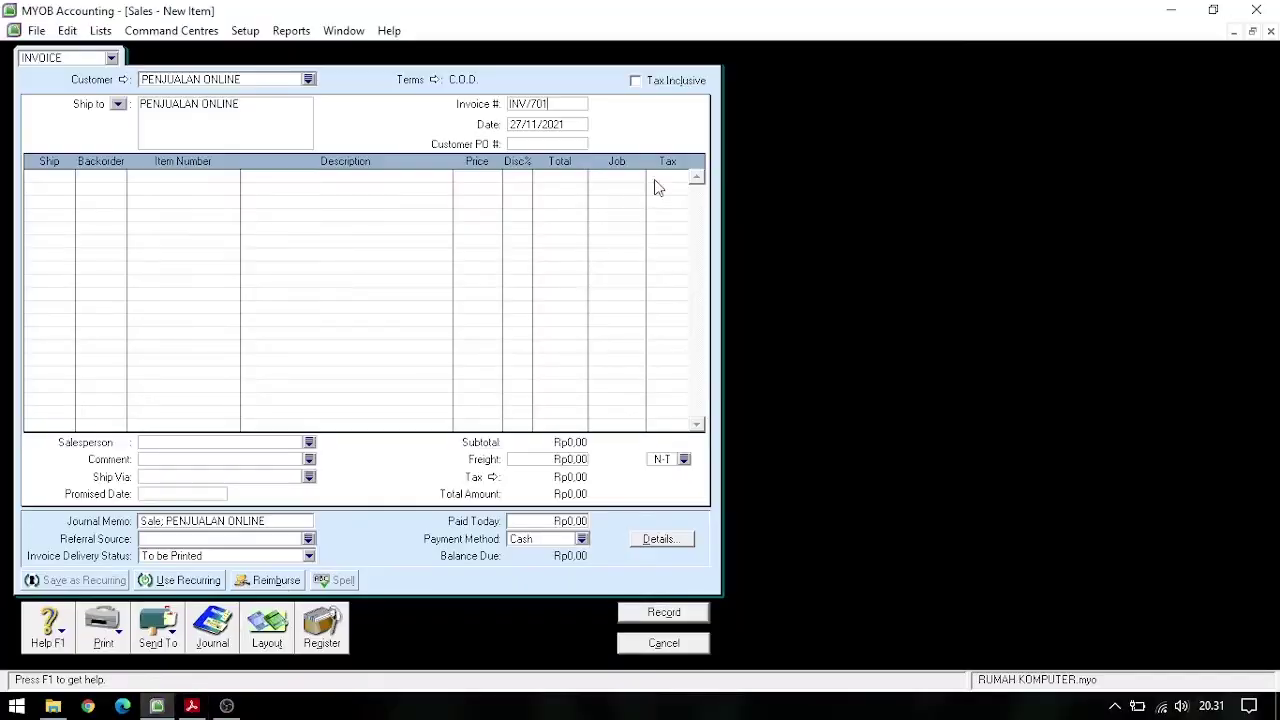
click(521, 124)
click(521, 124)
Add a sale line for 1 unit of item PKO, Paket Komputer Office
click(70, 178)
text(1)
click(185, 180)
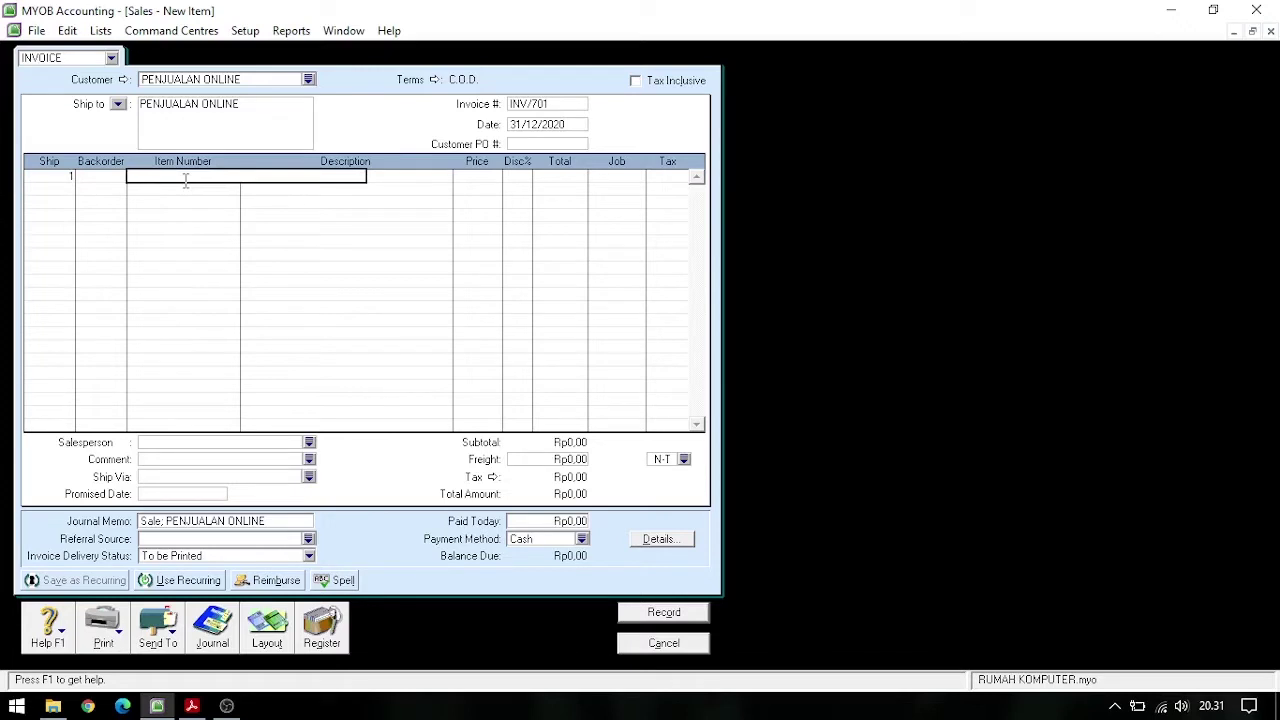
key(Return)
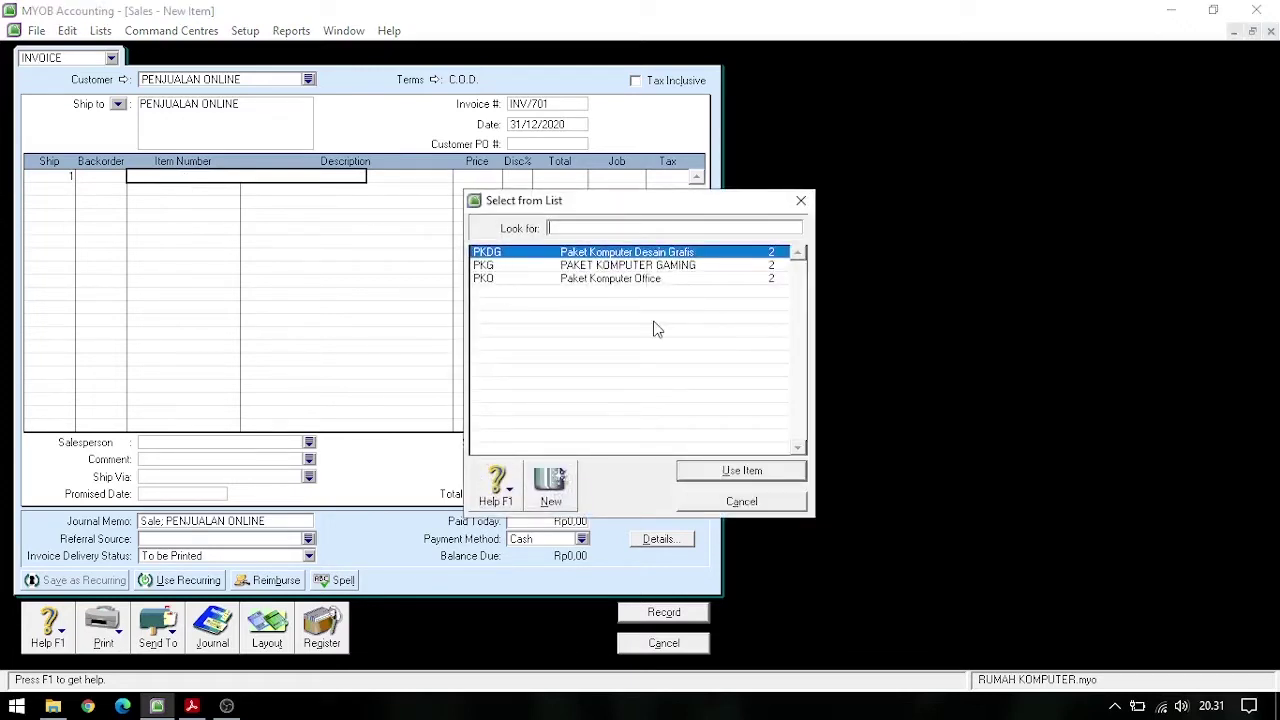
click(656, 281)
click(741, 470)
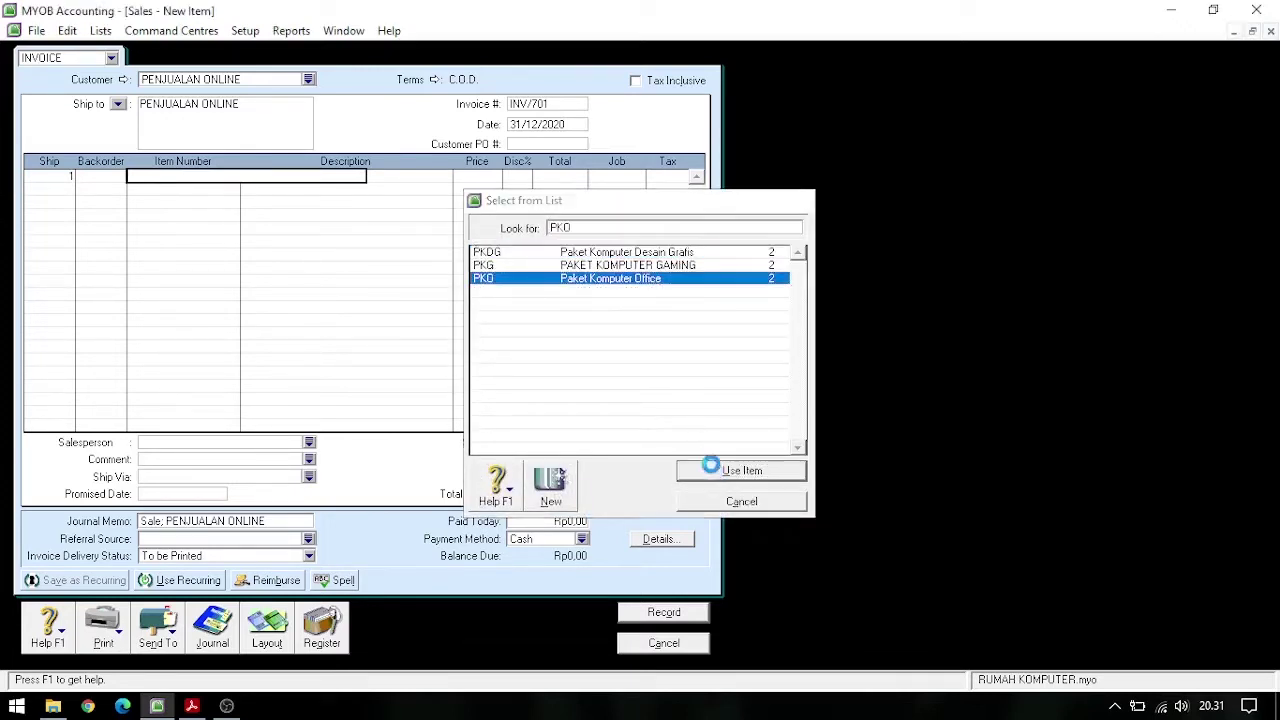
key(Tab)
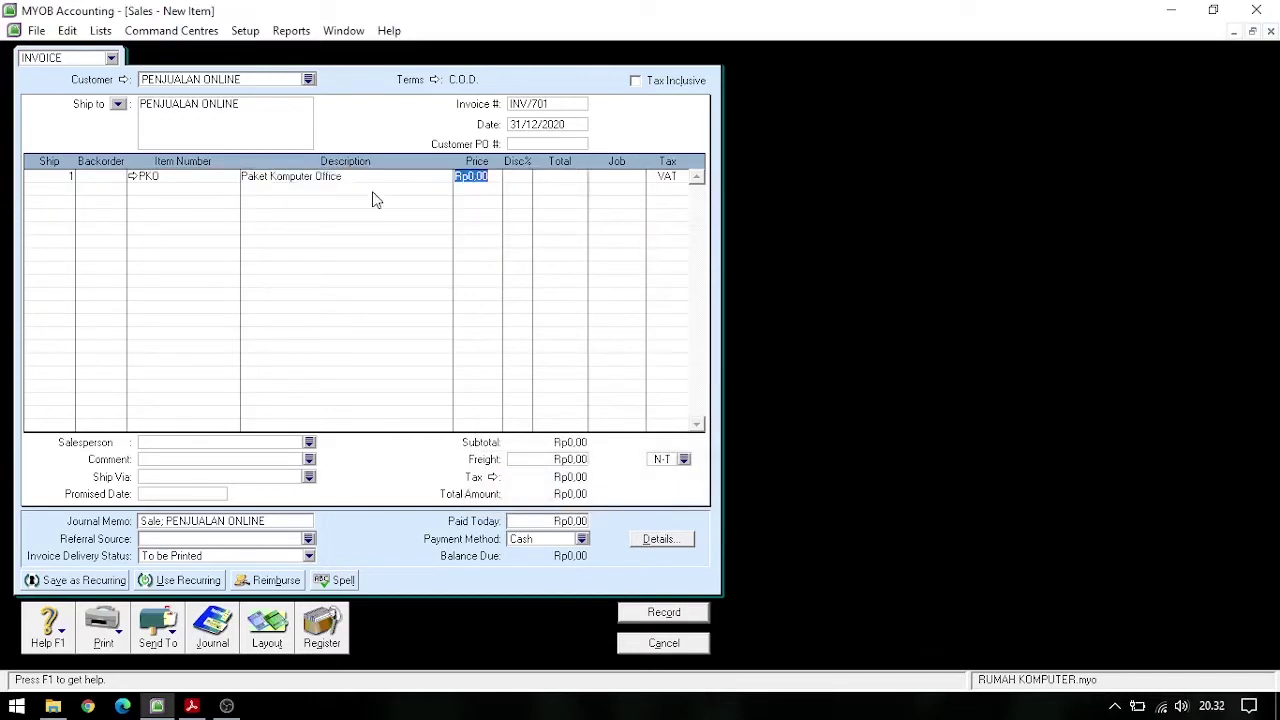
Check the unit price on the PDF invoice and set the Paket Komputer Office line's price to 7600000
click(195, 706)
mouse_move(152, 708)
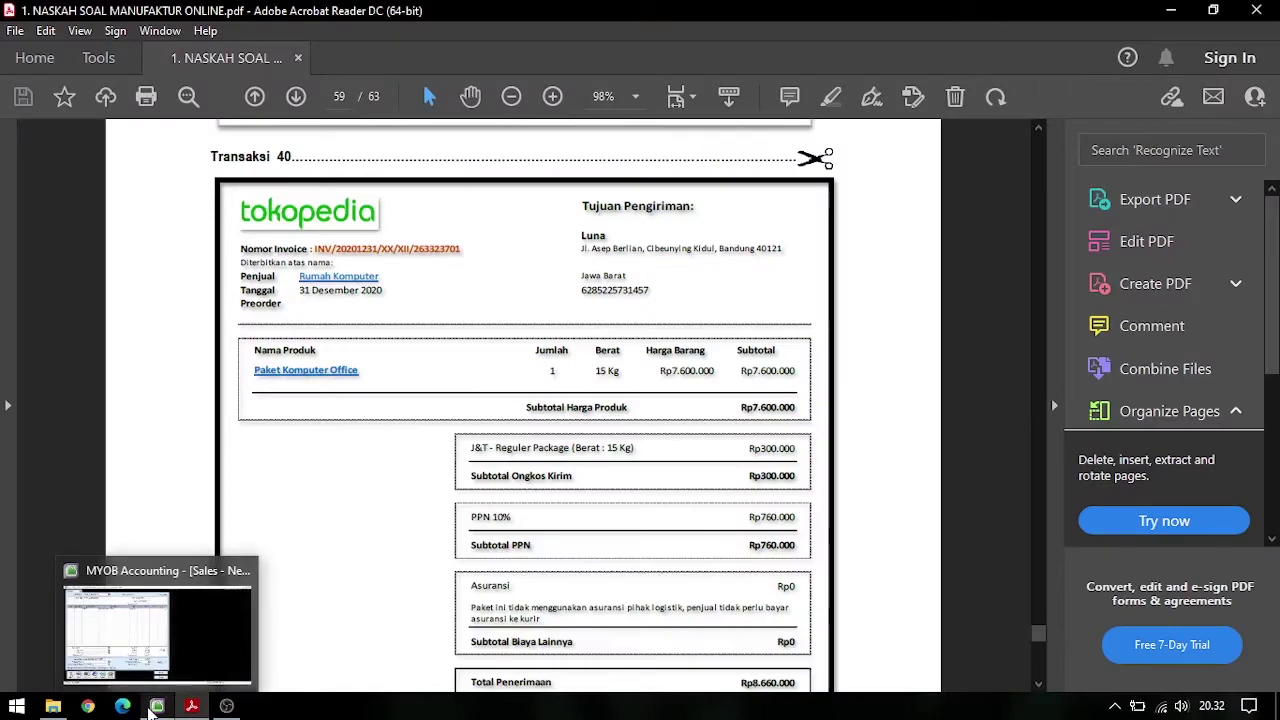
click(152, 708)
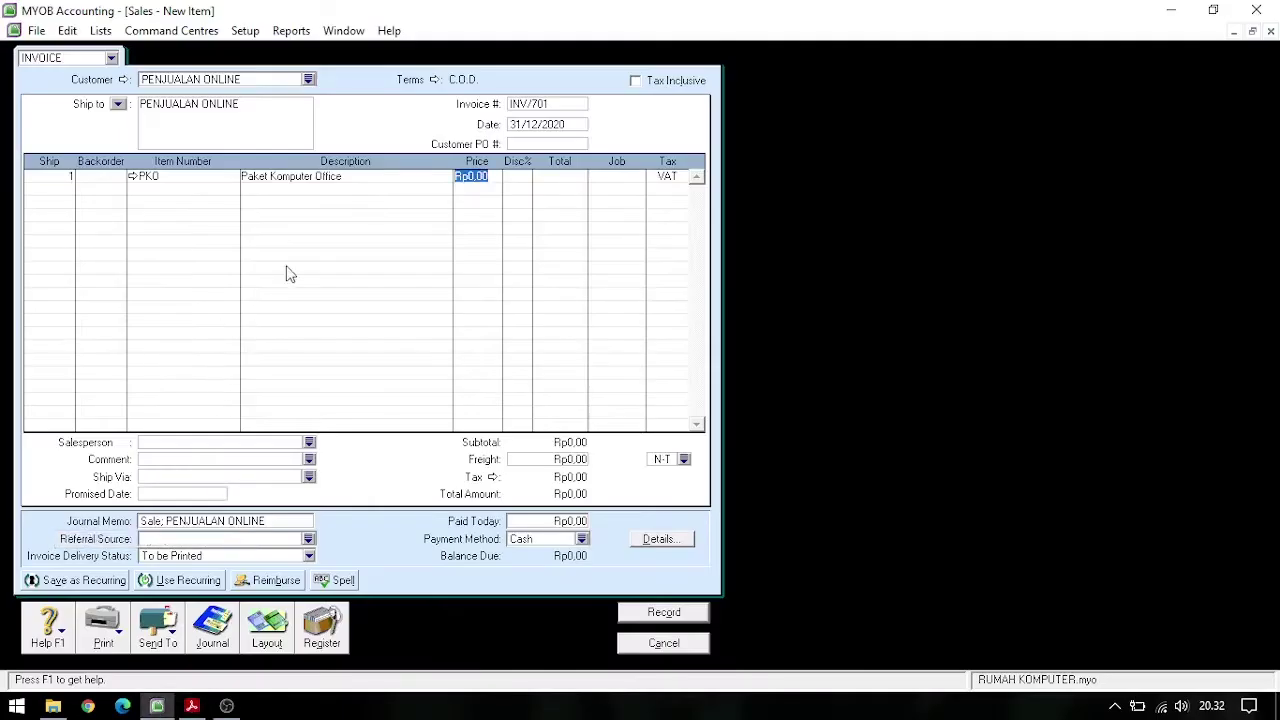
text(7600000)
key(Tab)
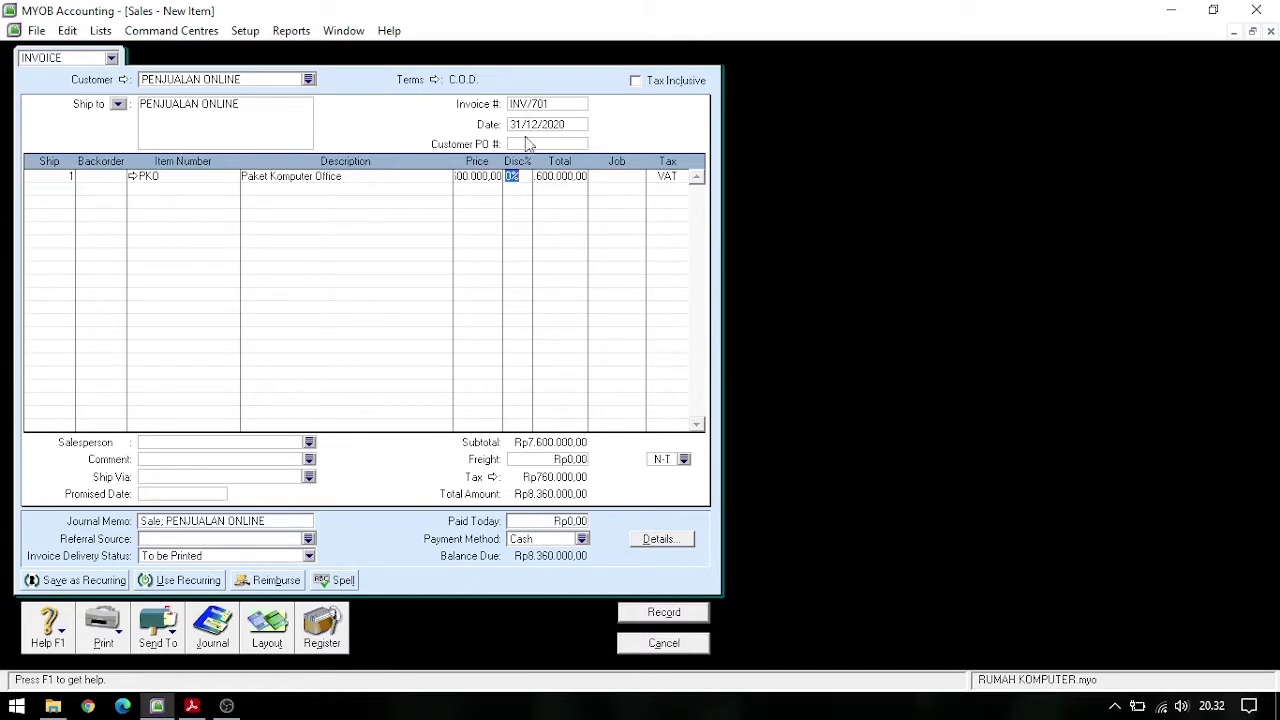
Change the sale from an invoice to an order and try to recap its transaction
click(111, 58)
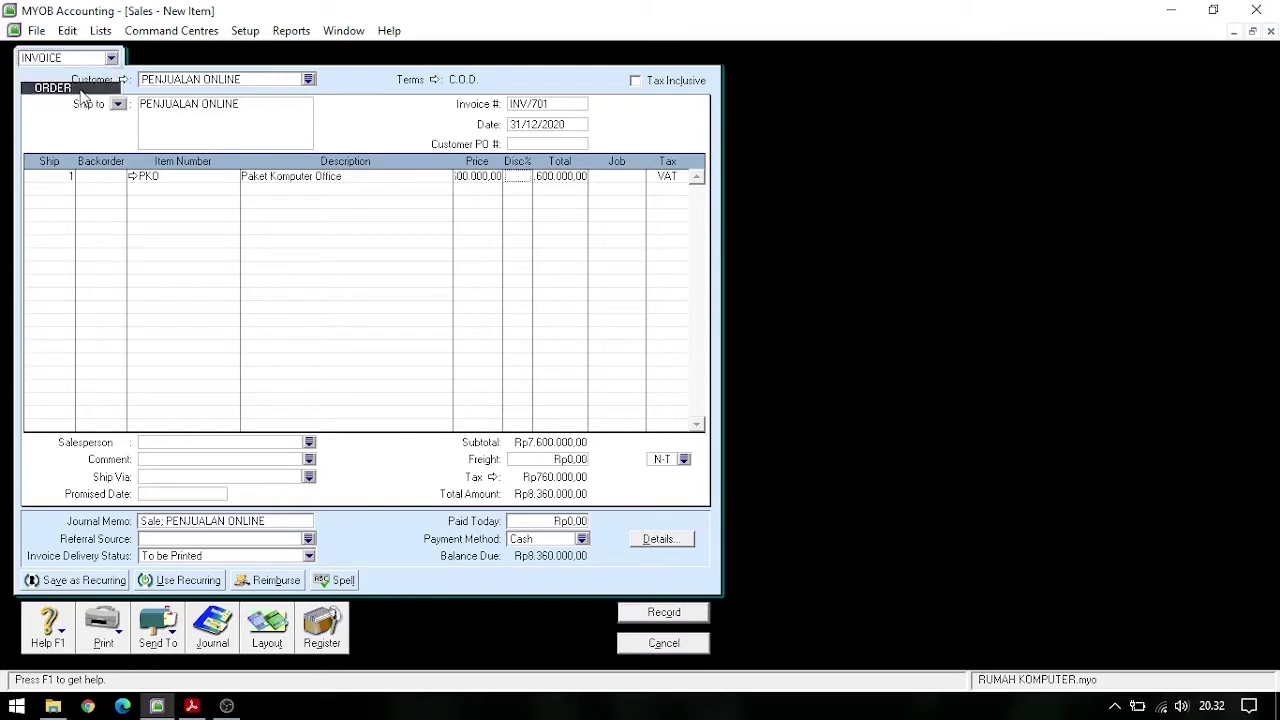
click(83, 89)
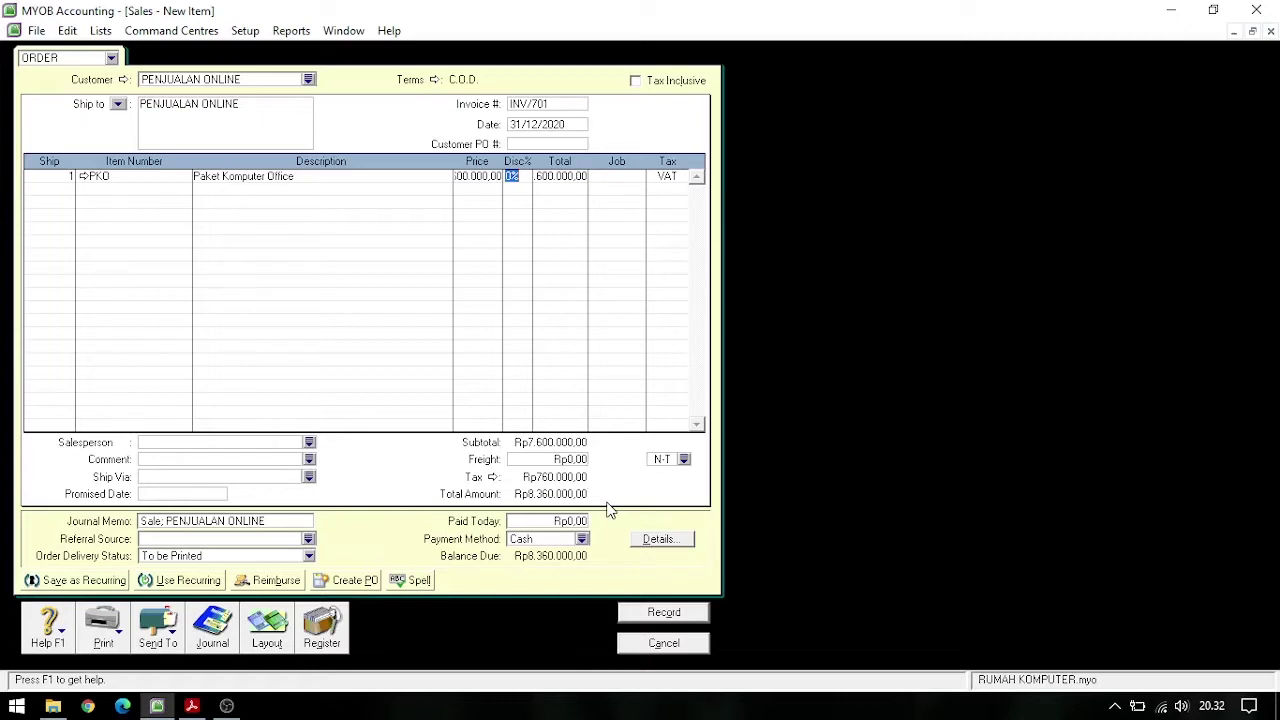
key(ctrl+r)
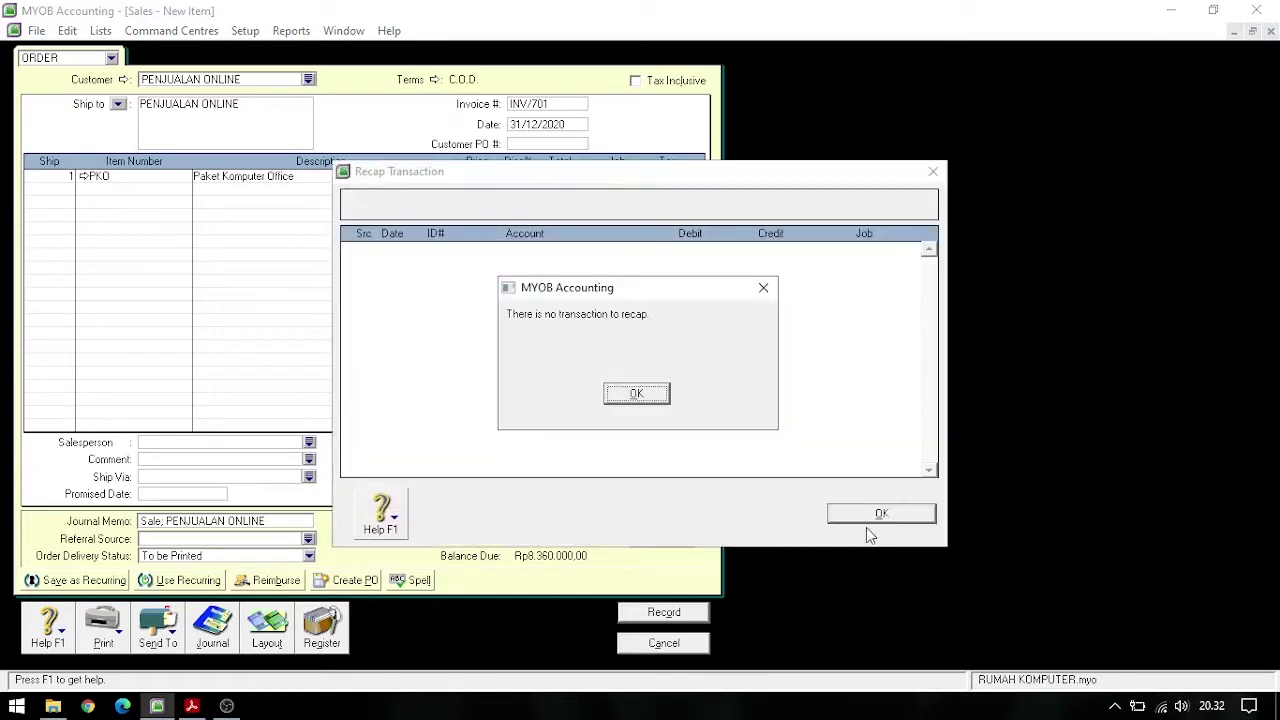
key(Return)
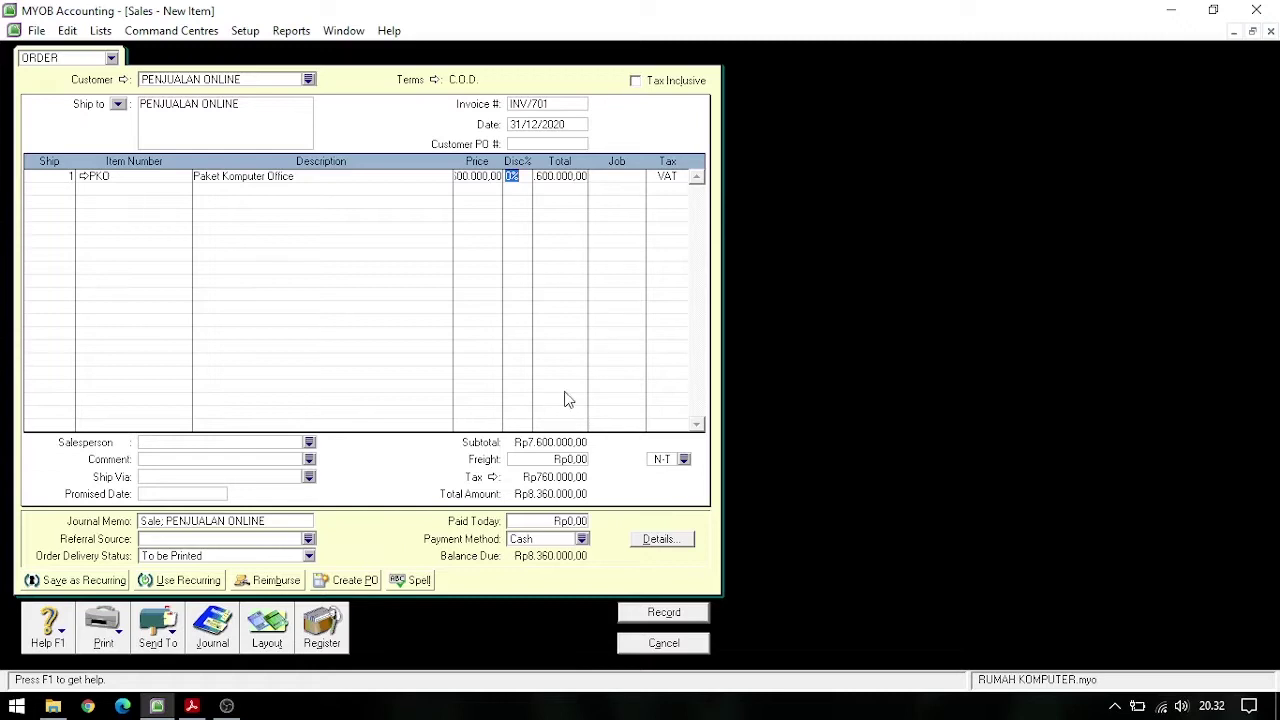
Record the sales order, ignoring all spelling suggestions, and close the empty sales form
click(690, 615)
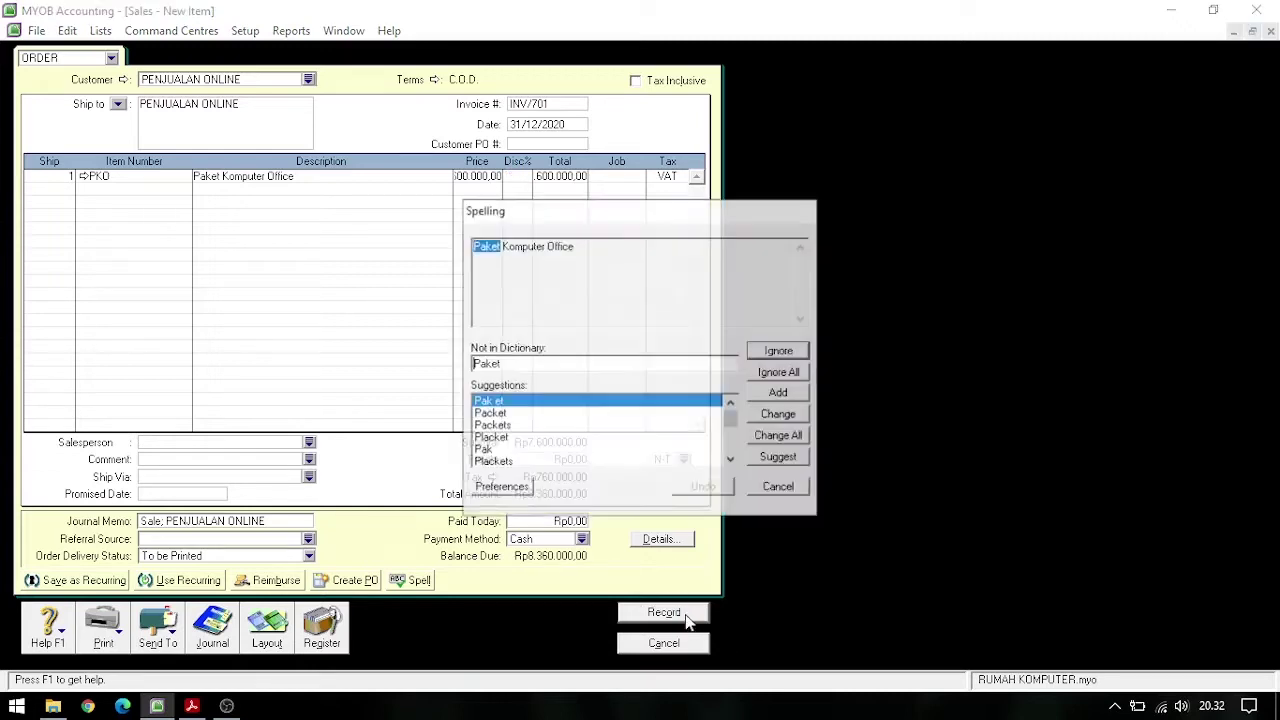
click(786, 375)
click(786, 375)
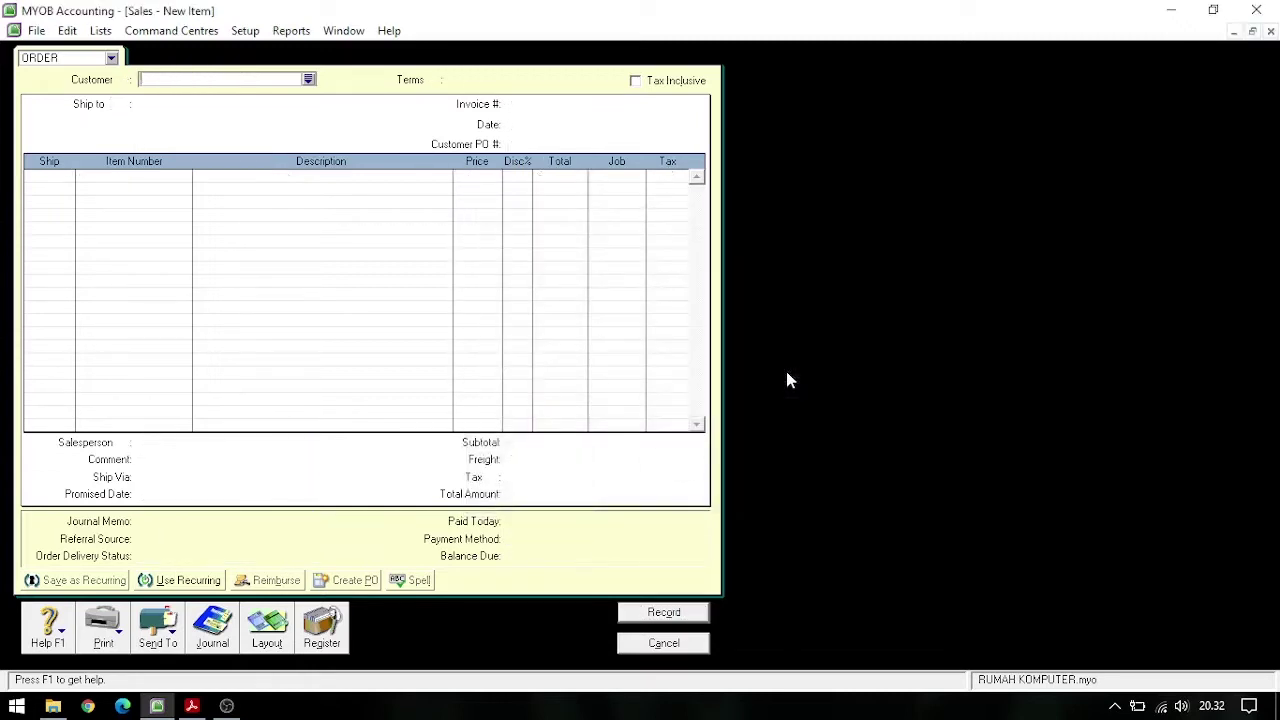
click(678, 645)
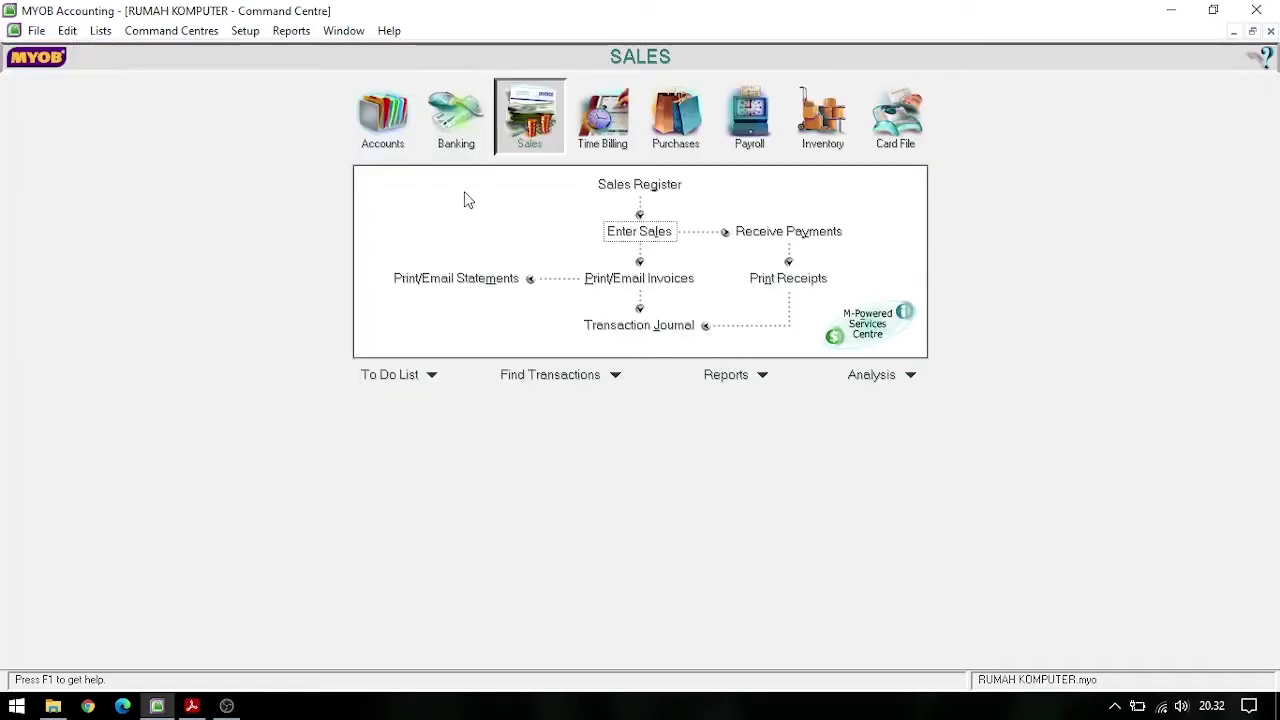
Switch to the PDF in Acrobat Reader and examine the Transaksi 41 production material release slip and its supporting invoice
click(191, 706)
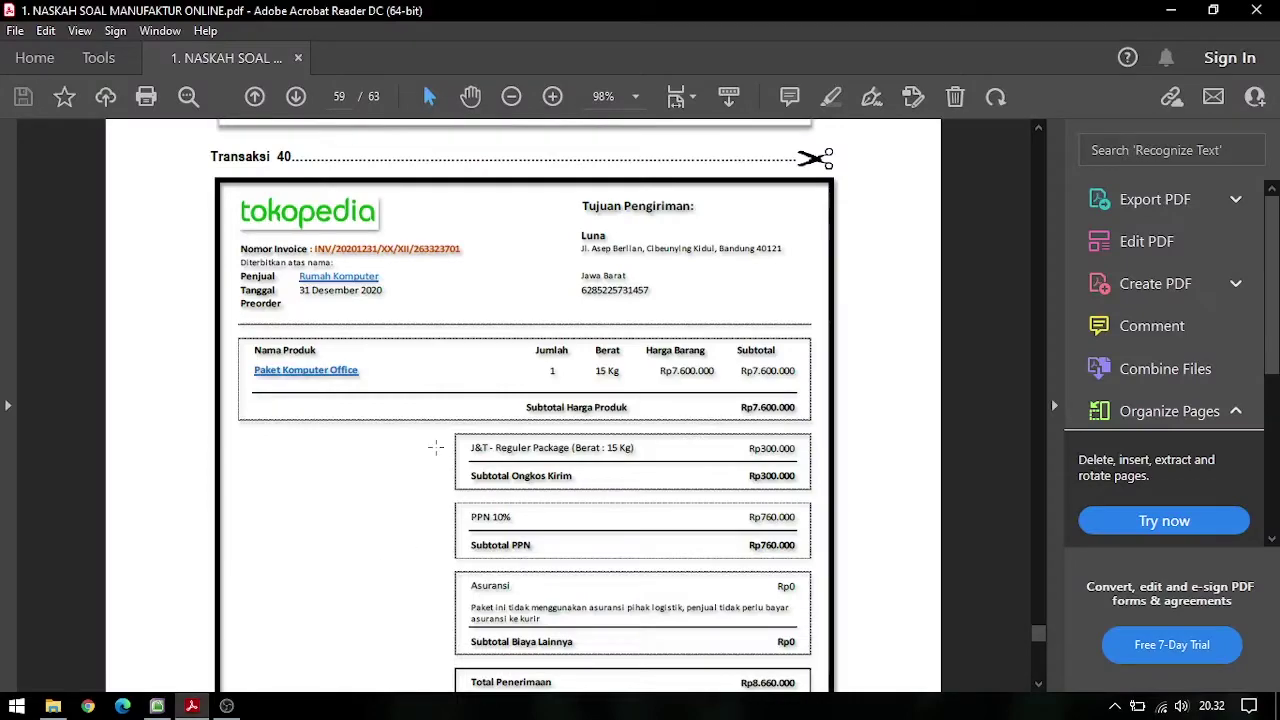
scroll(436, 447, down, 10)
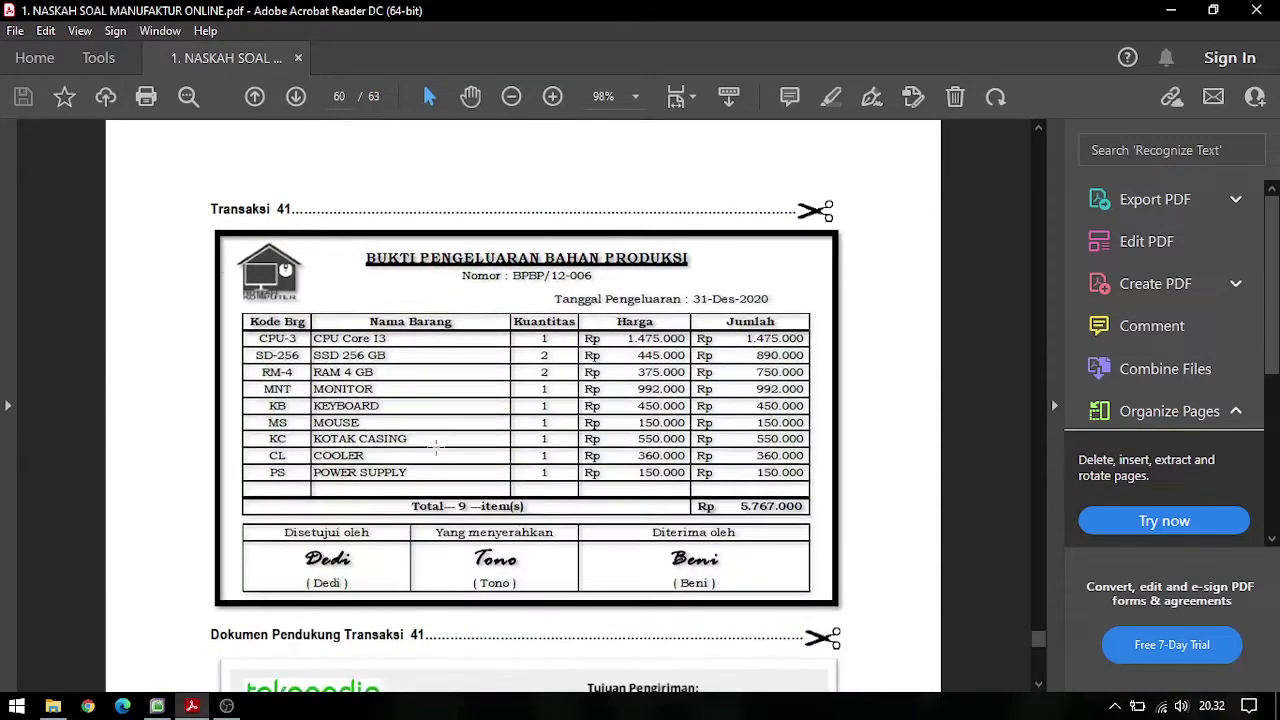
scroll(436, 447, down, 1)
scroll(436, 447, down, 10)
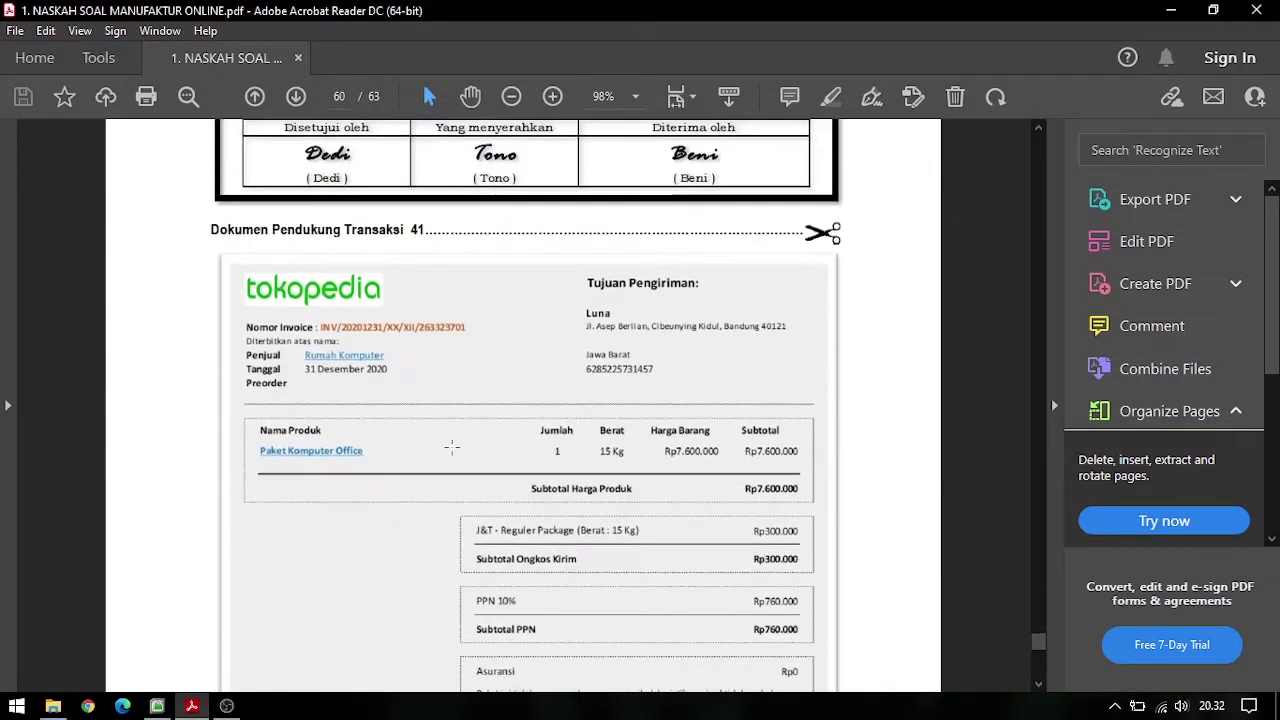
scroll(451, 447, up, 10)
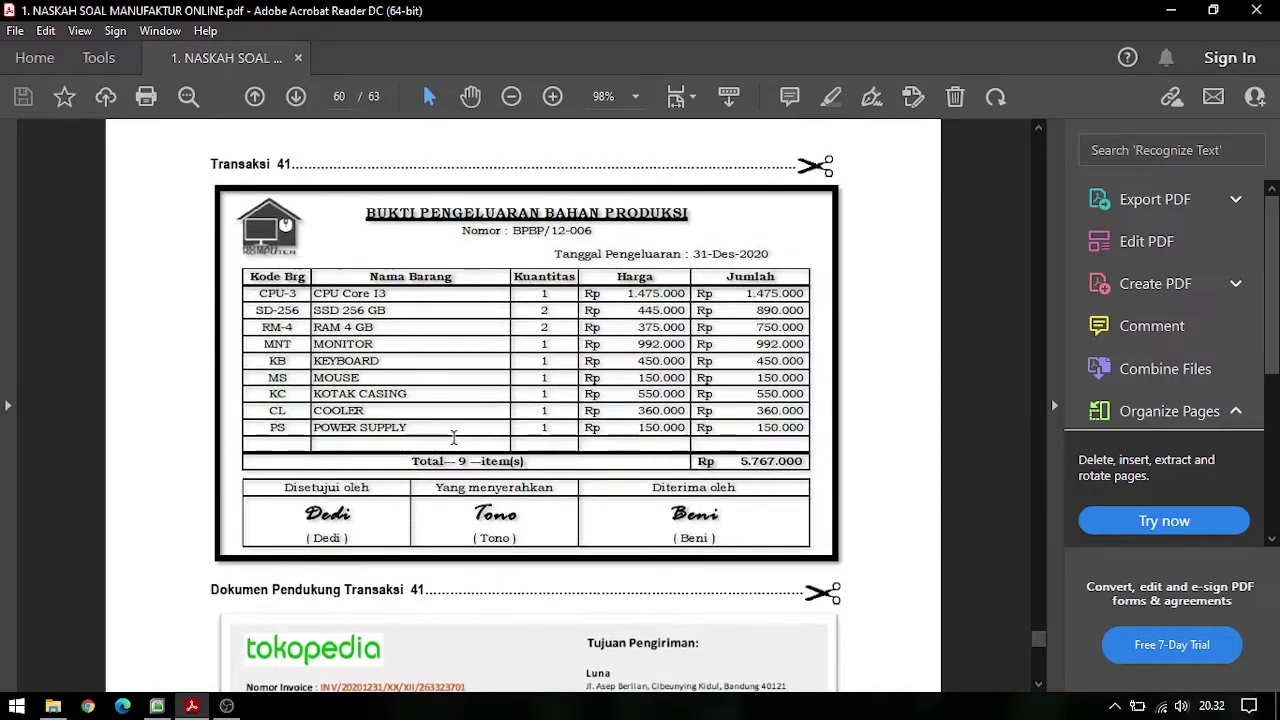
scroll(553, 484, down, 1)
scroll(578, 532, down, 3)
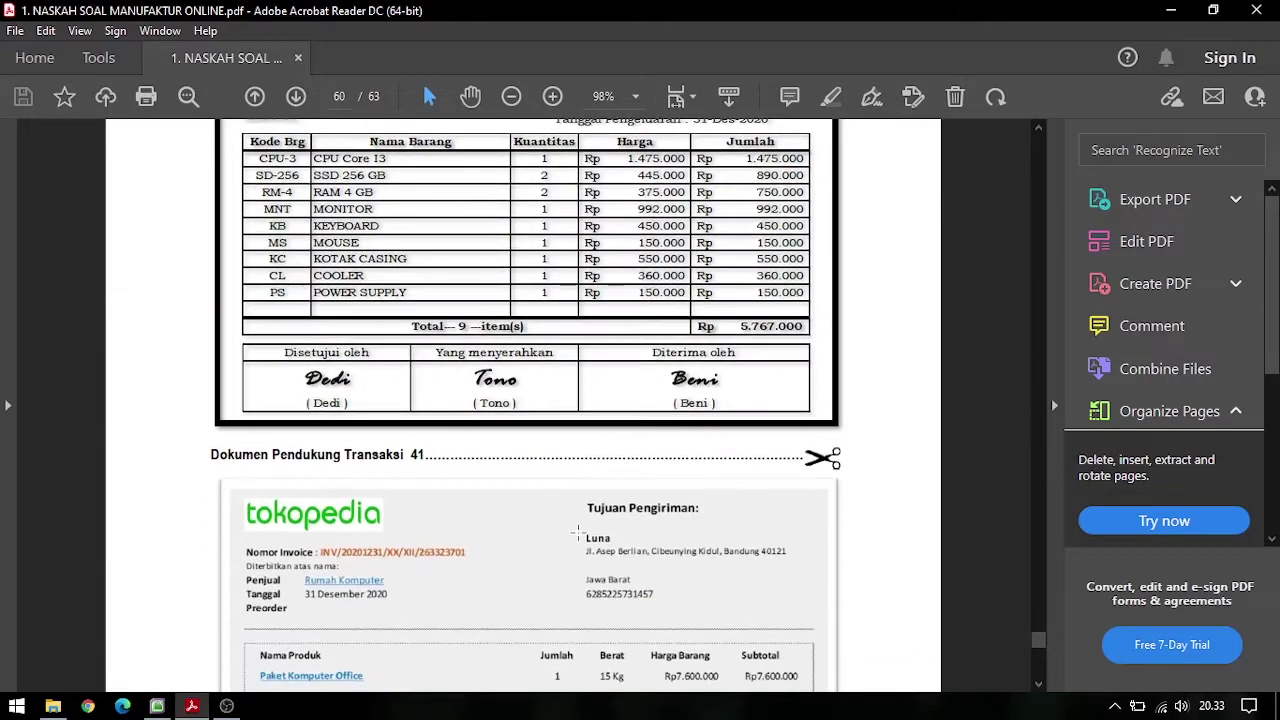
scroll(474, 430, up, 14)
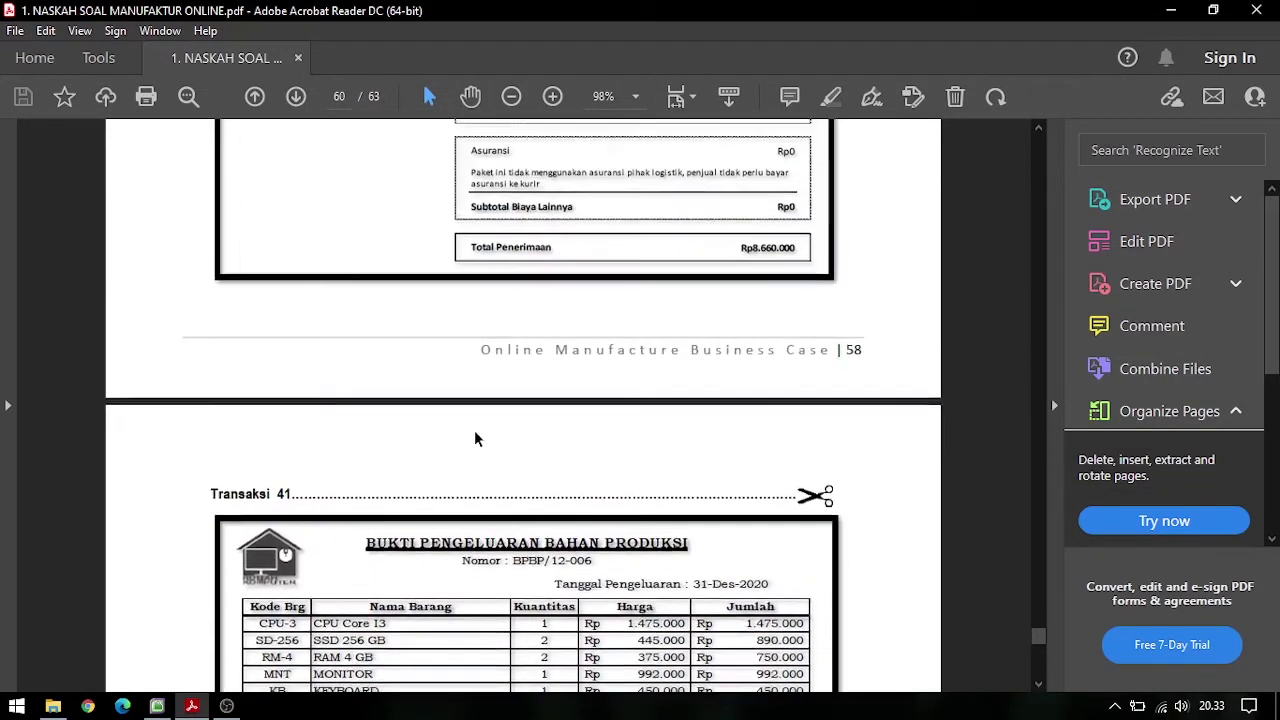
scroll(474, 430, down, 10)
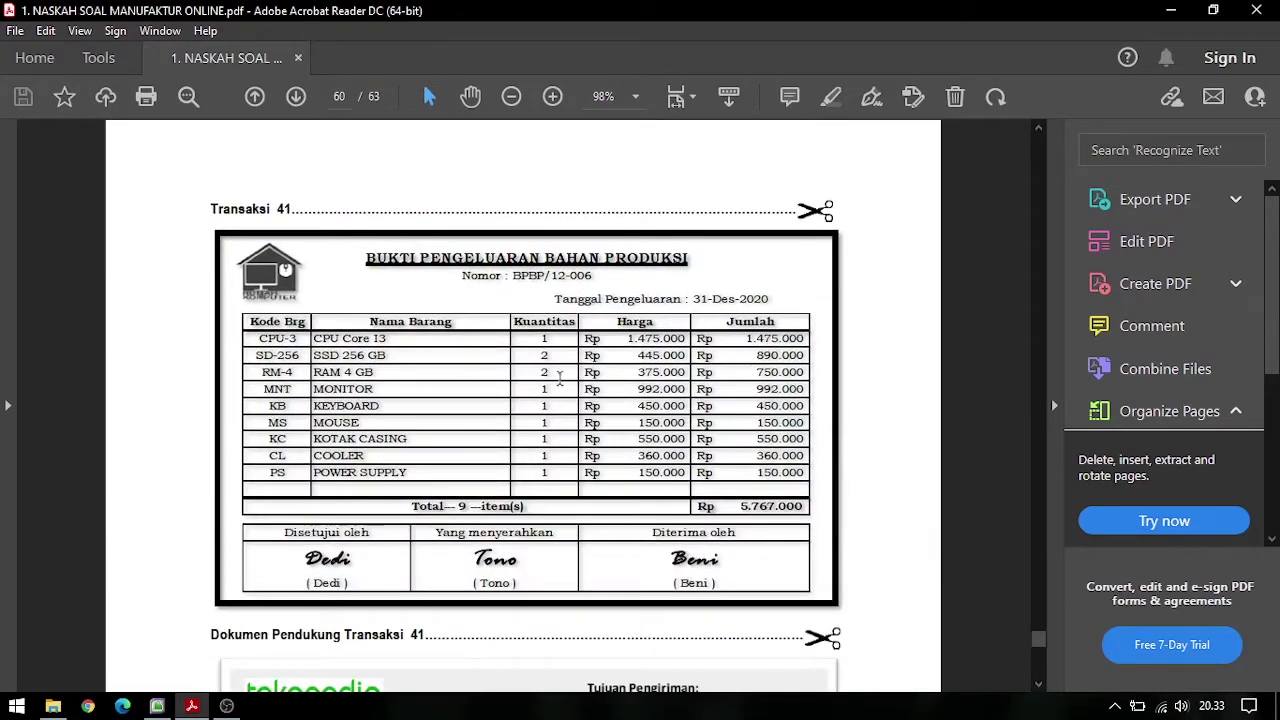
Switch to MYOB, open a new inventory adjustment and set its date to 31/12/2020, checking the release slip in the PDF
click(157, 706)
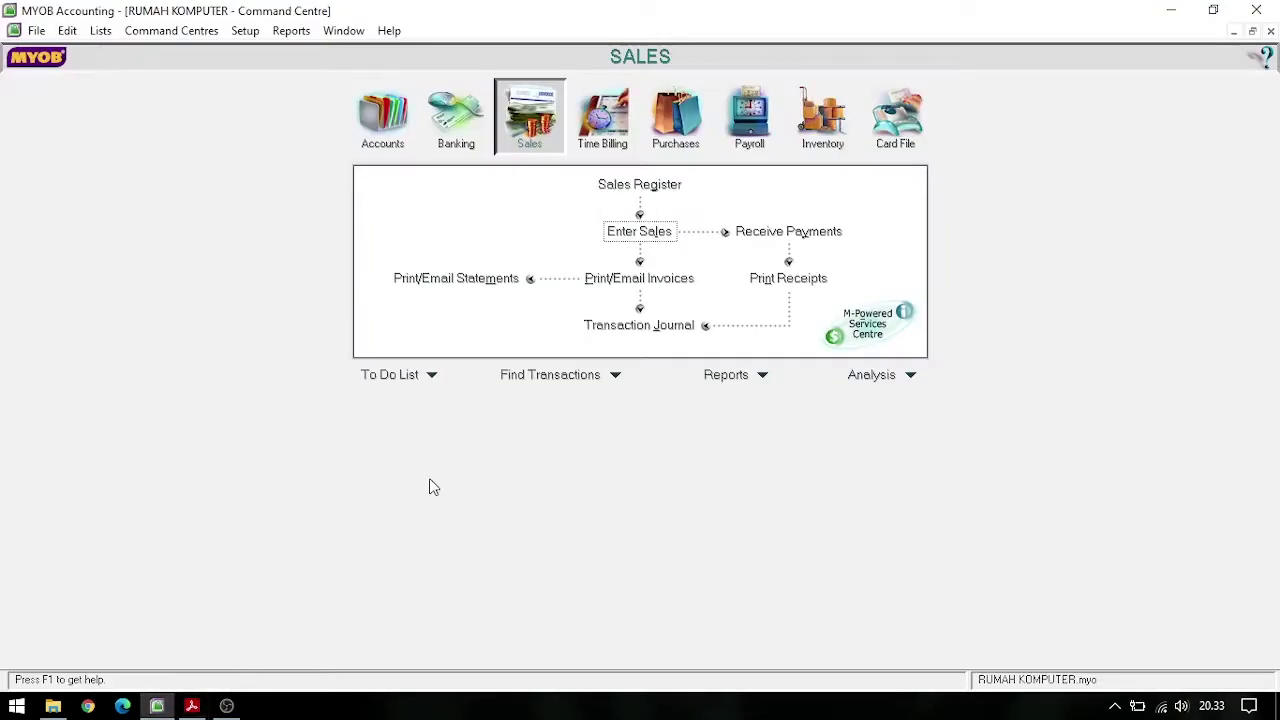
click(822, 116)
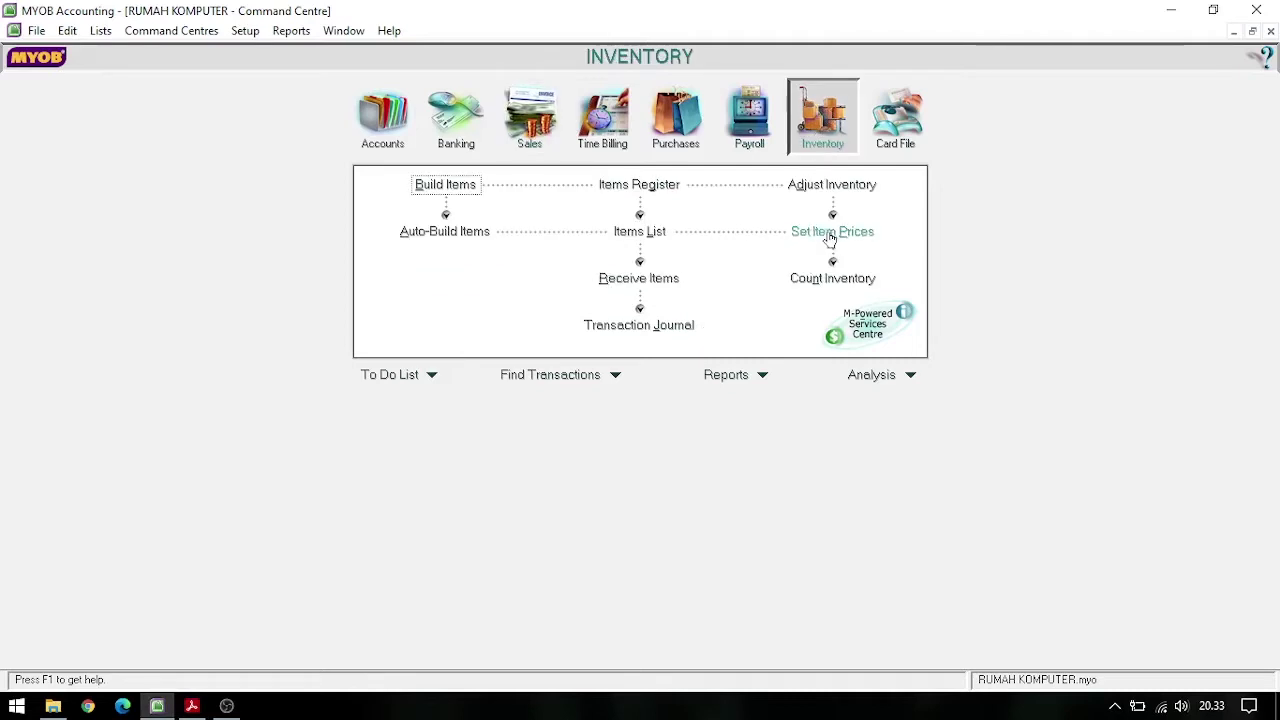
click(827, 190)
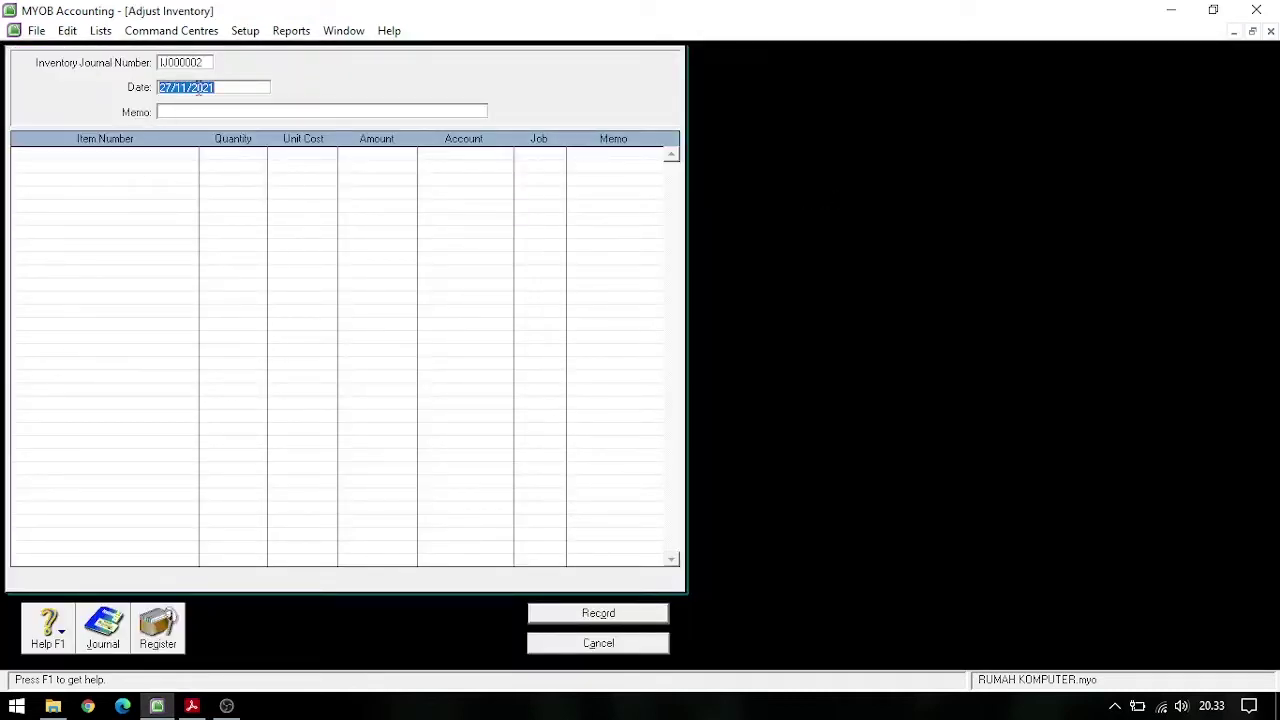
click(158, 707)
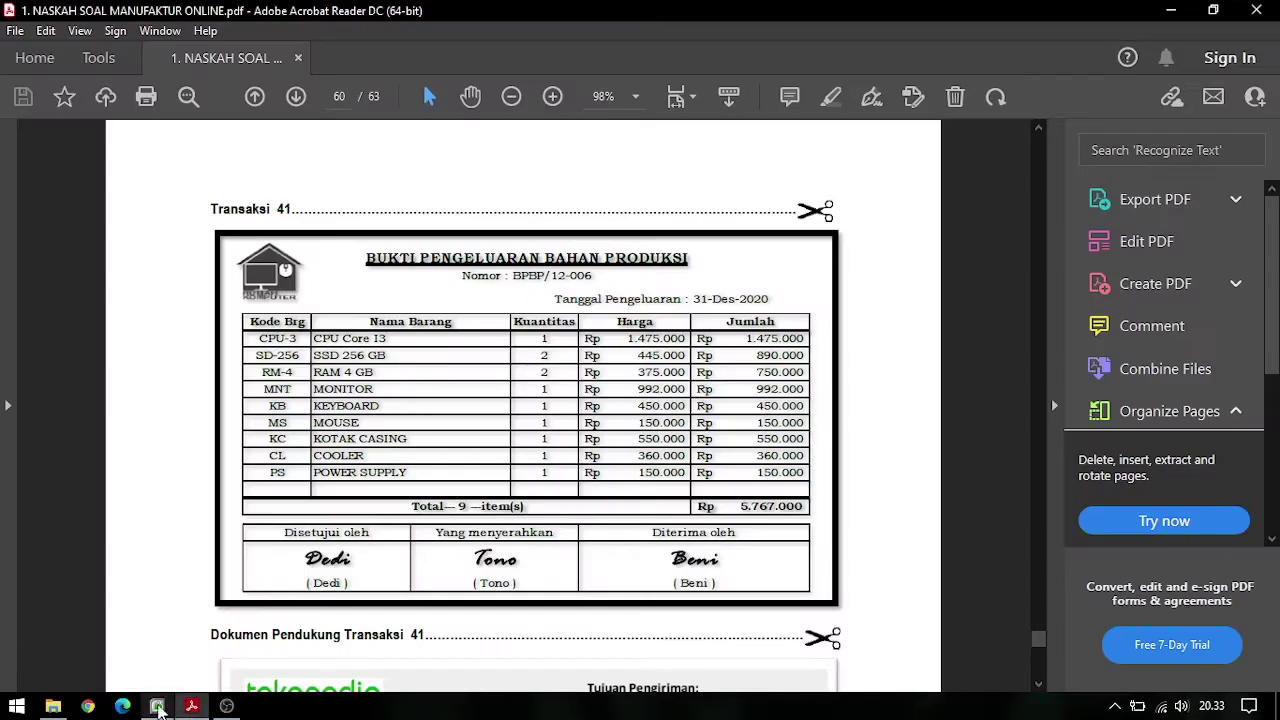
click(158, 707)
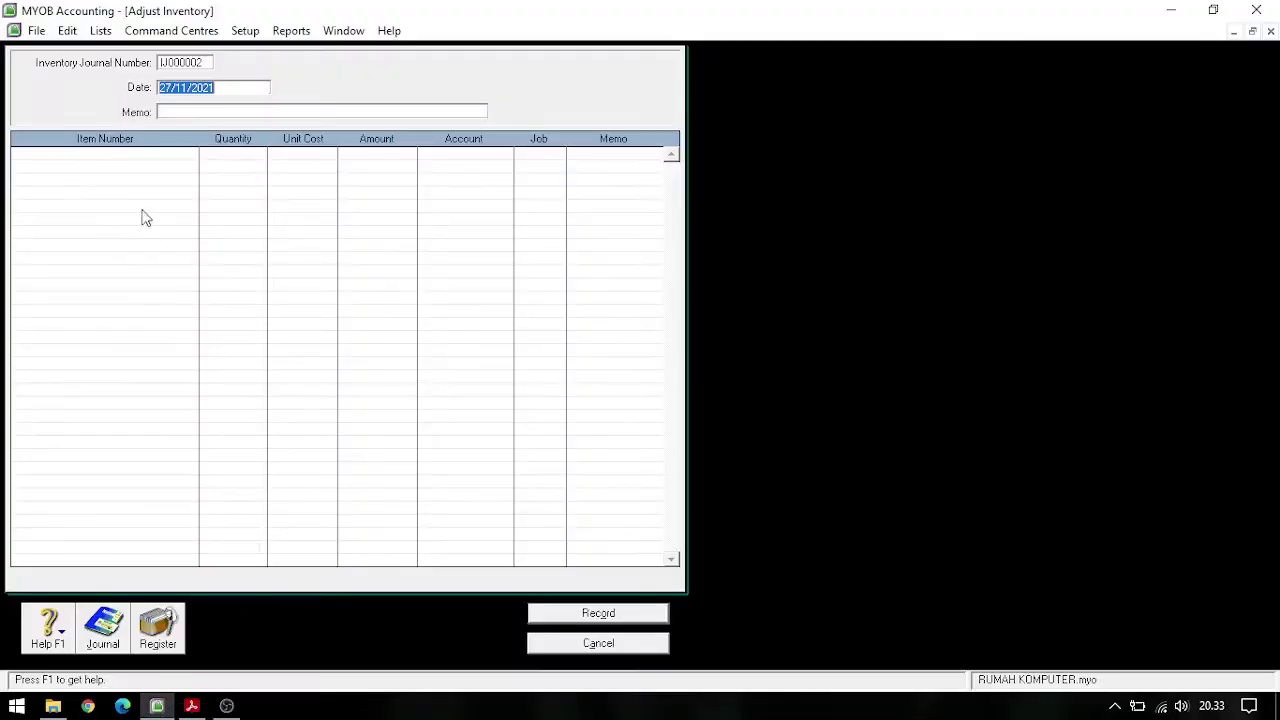
click(174, 113)
Check the slip number in the PDF and set the adjustment's inventory journal number to BPBP/006
click(192, 706)
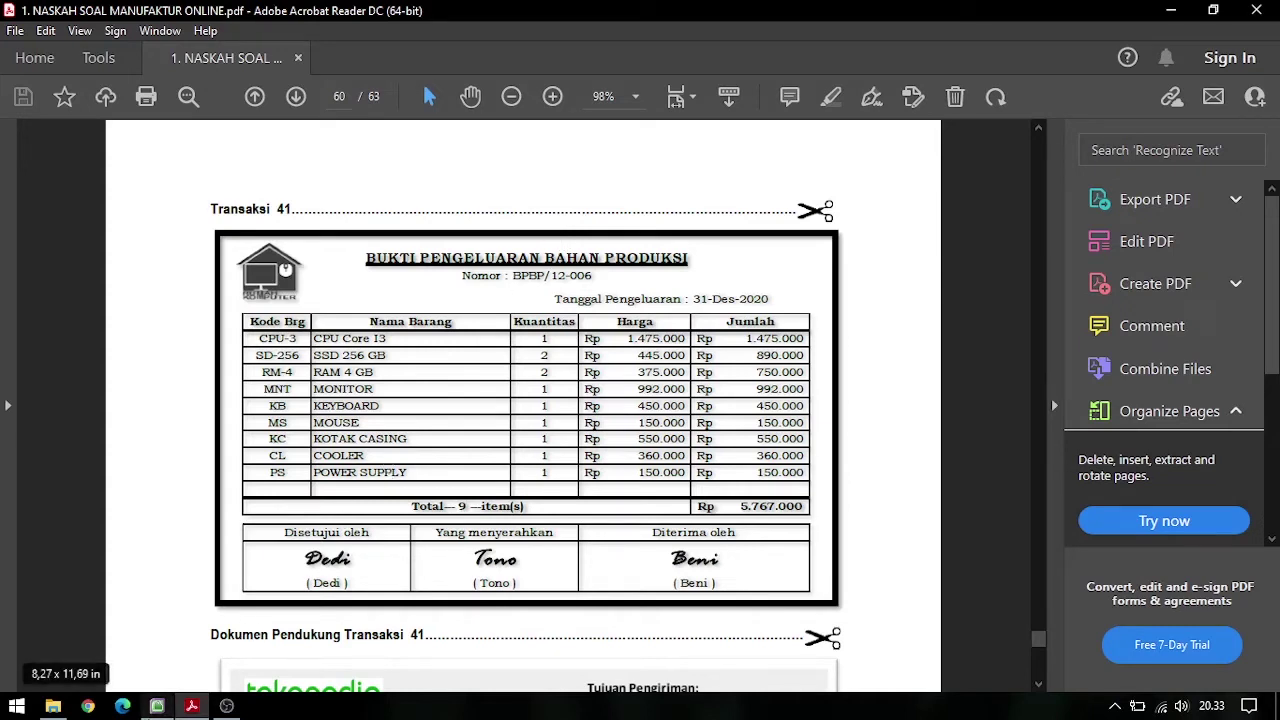
click(155, 706)
click(189, 62)
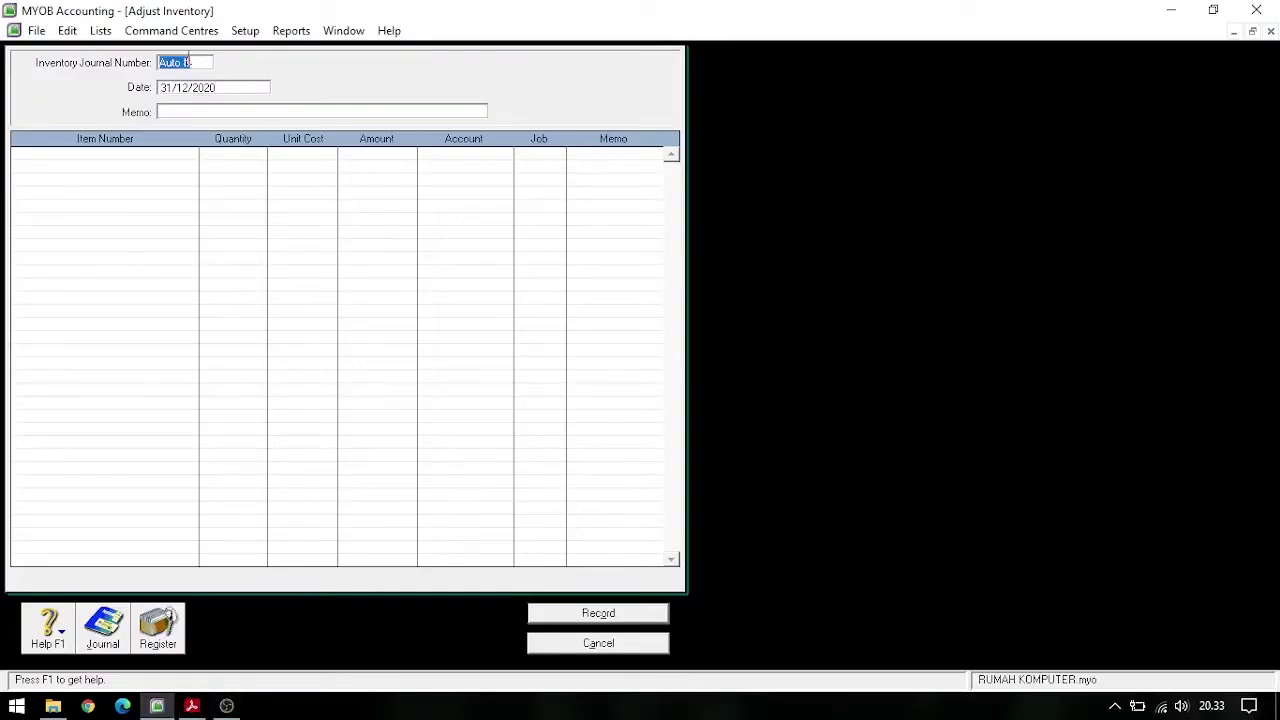
text(BPBP/006)
Enter the memo "Pengakuan bahan baku serta bahan penolong untuk pesanan" followed by the customer's name and "Tokopedia"
click(192, 706)
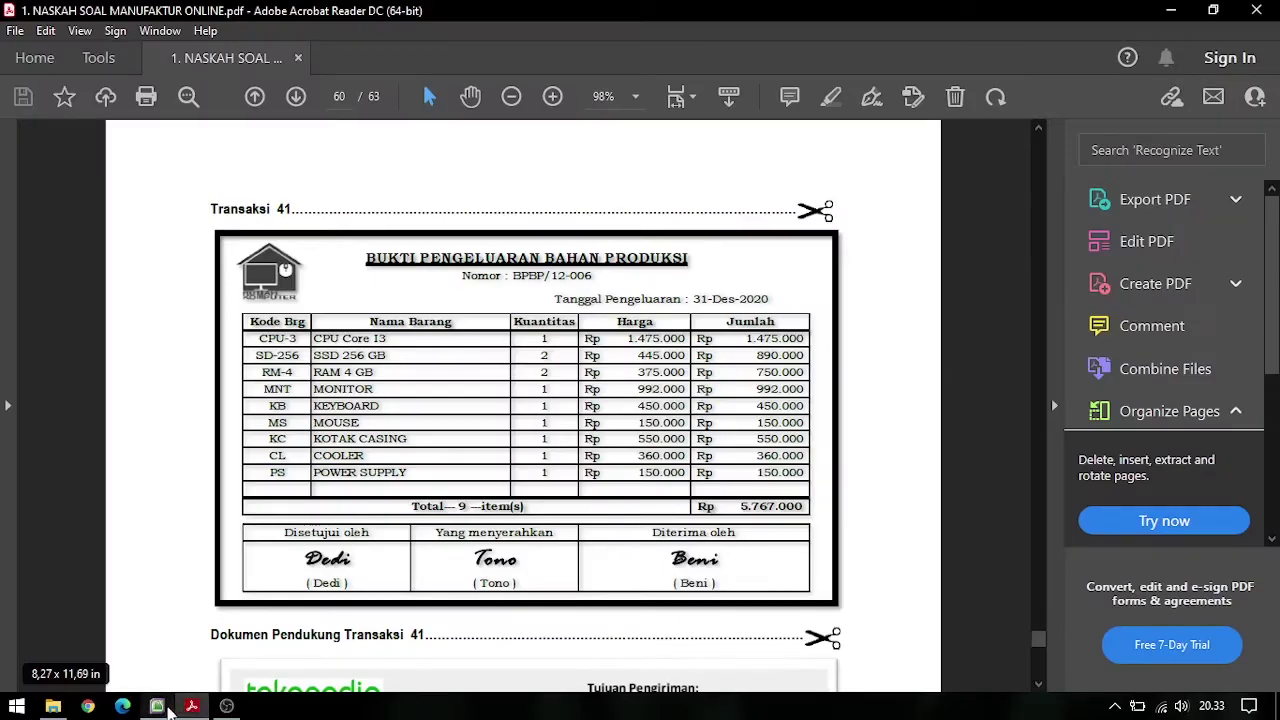
click(160, 706)
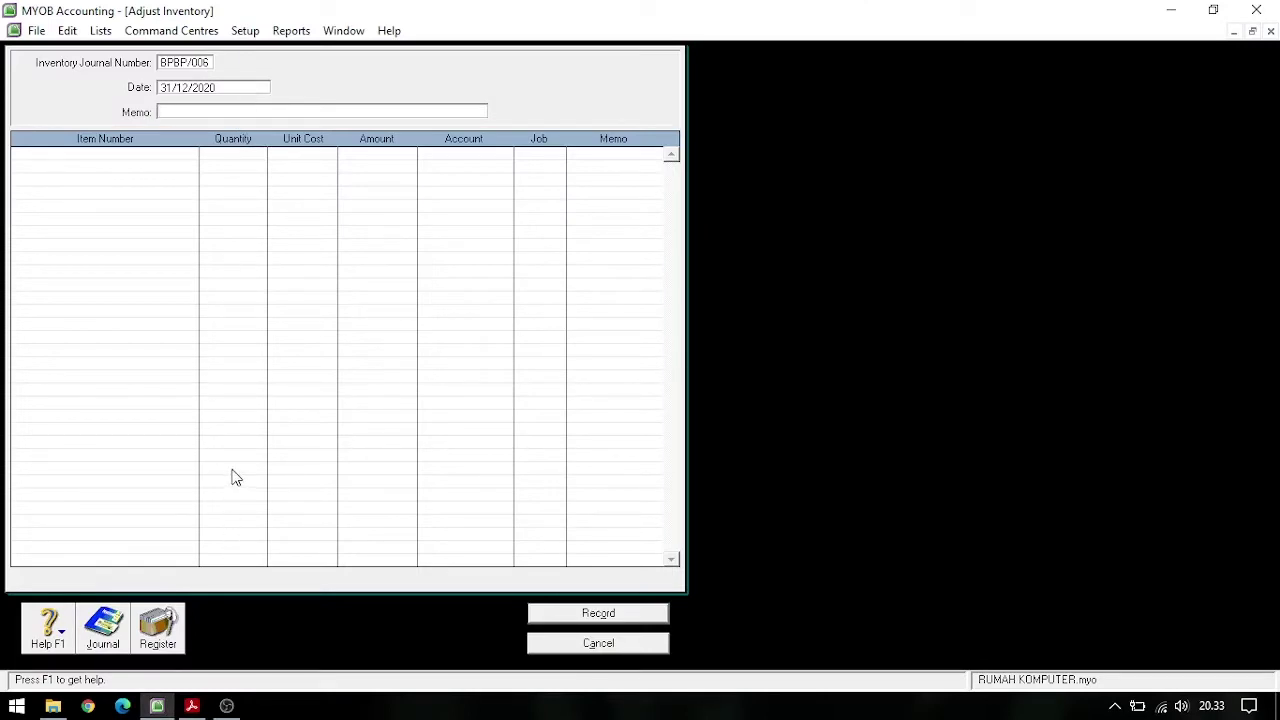
text(Pengakuan bahan baku serta )
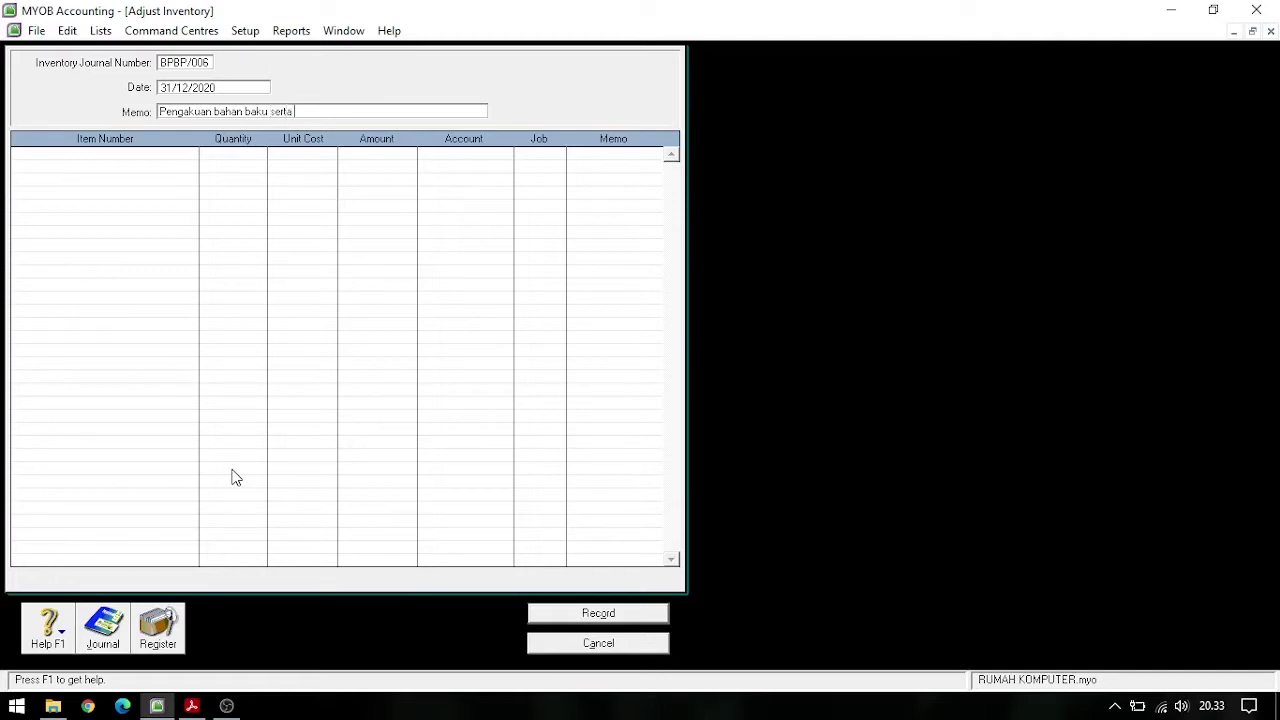
text(bahan penolong untuk pes)
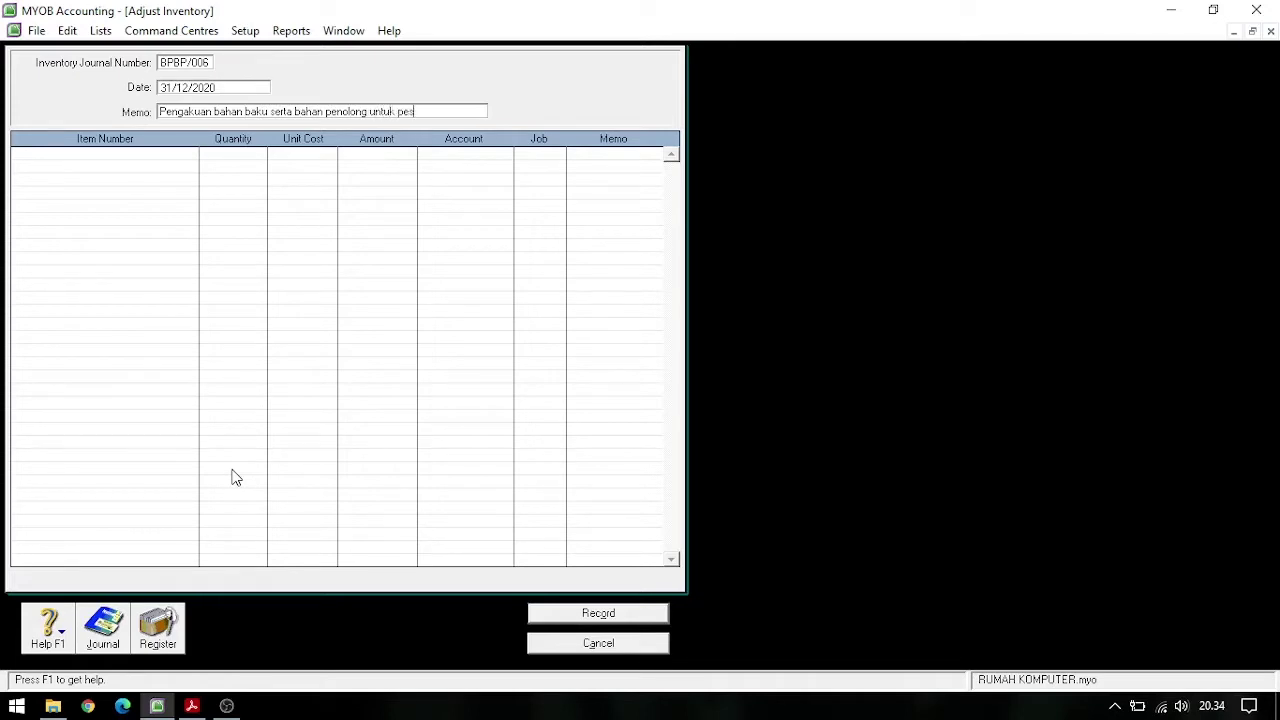
text(anan)
text(Ny Luna Tokopedia)
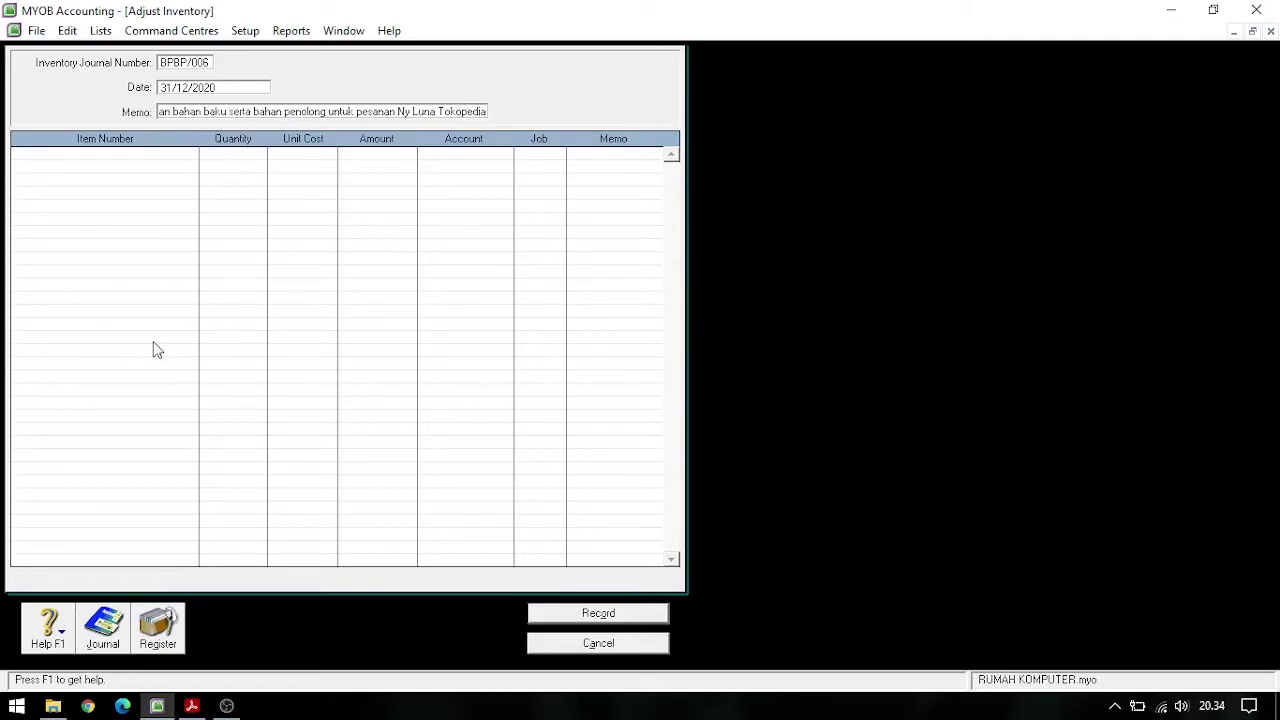
Add item CPU-3 as the first adjustment line with quantity -1, checking the item and quantity on the PDF slip
click(157, 153)
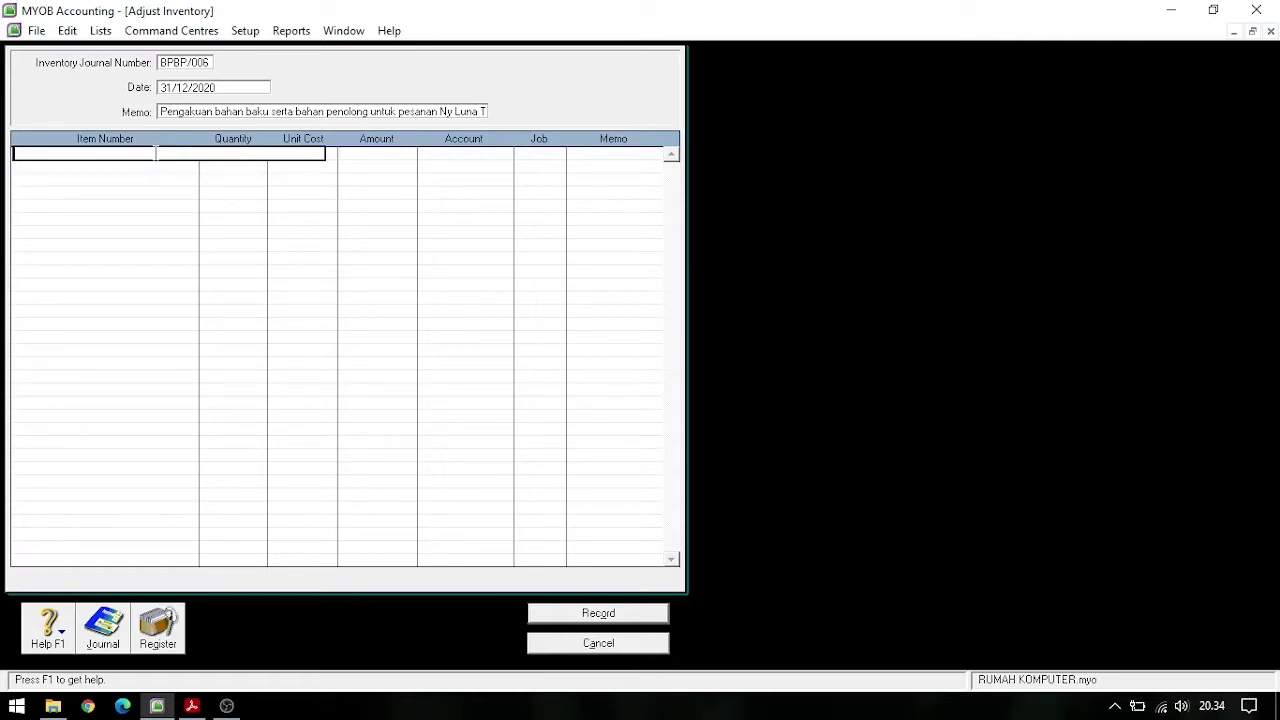
click(192, 706)
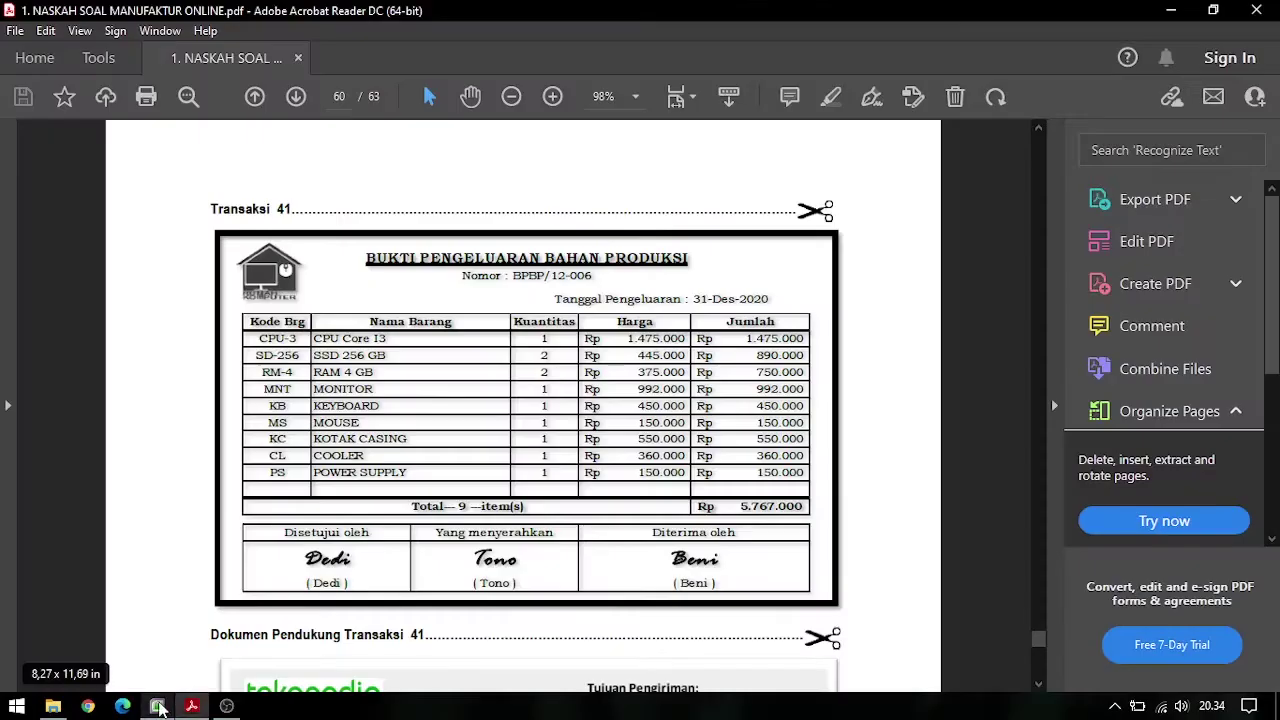
click(158, 706)
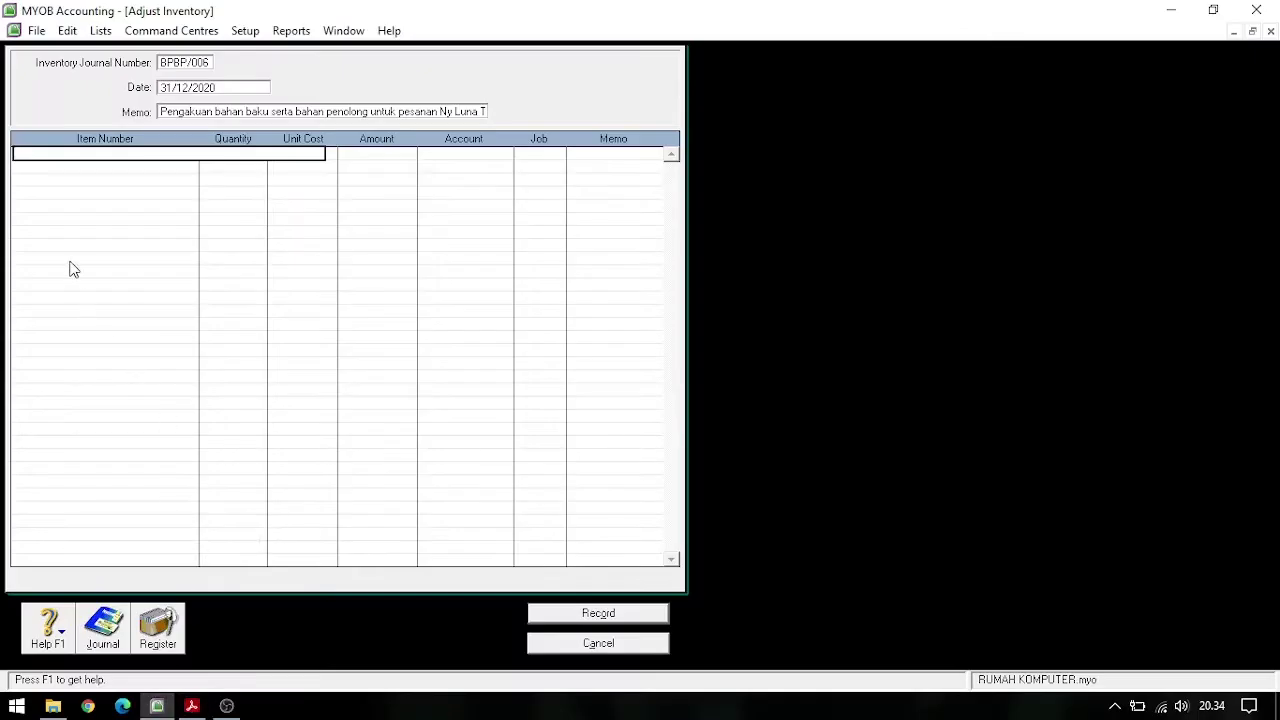
key(Tab)
click(543, 268)
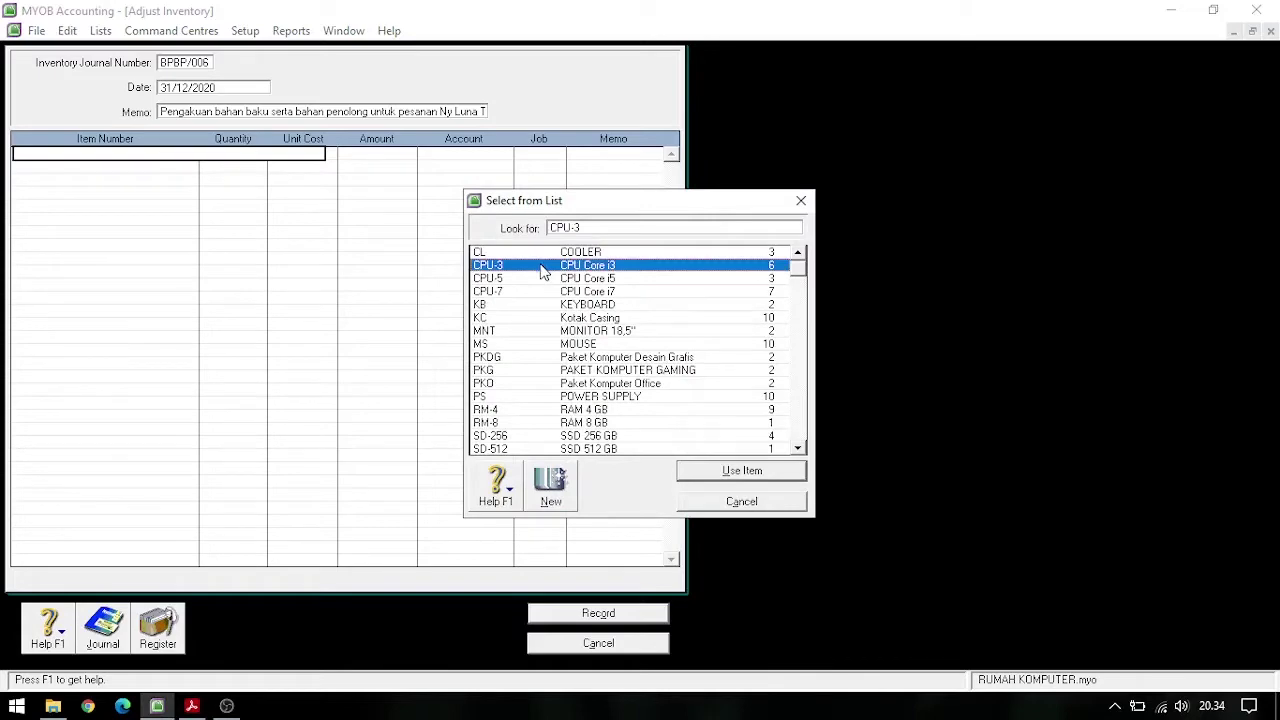
double_click(543, 268)
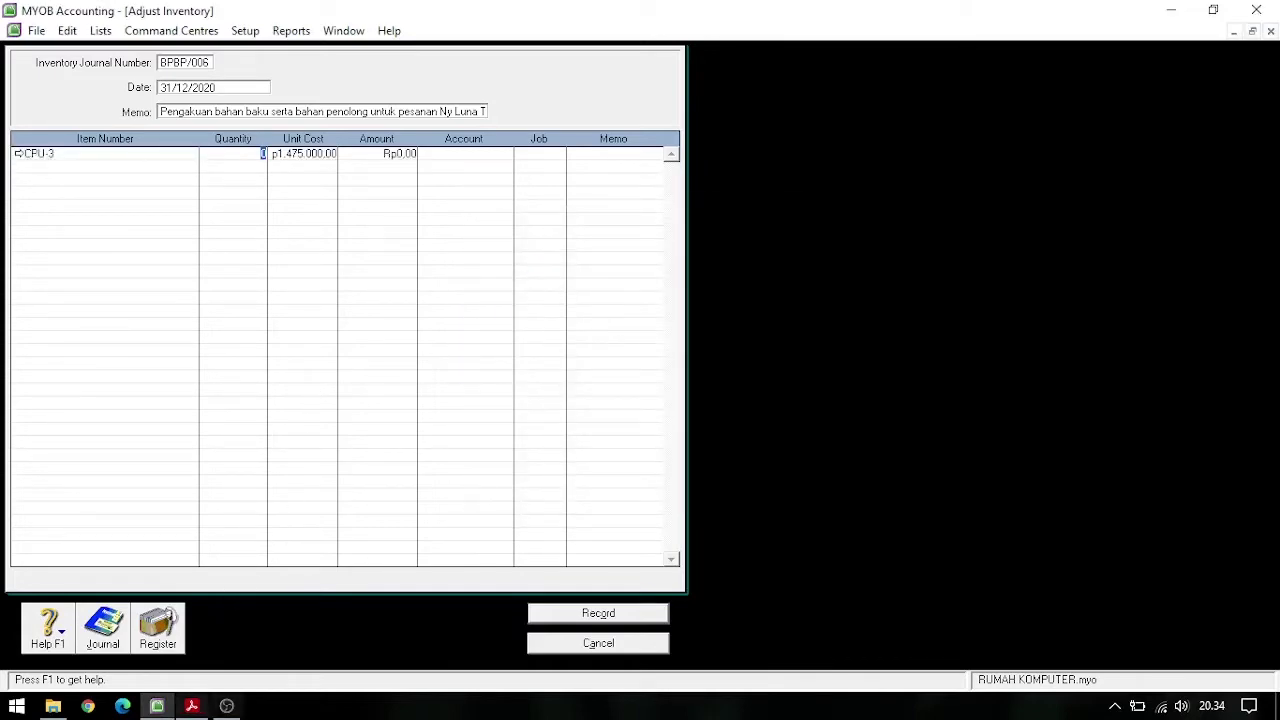
click(191, 706)
click(157, 706)
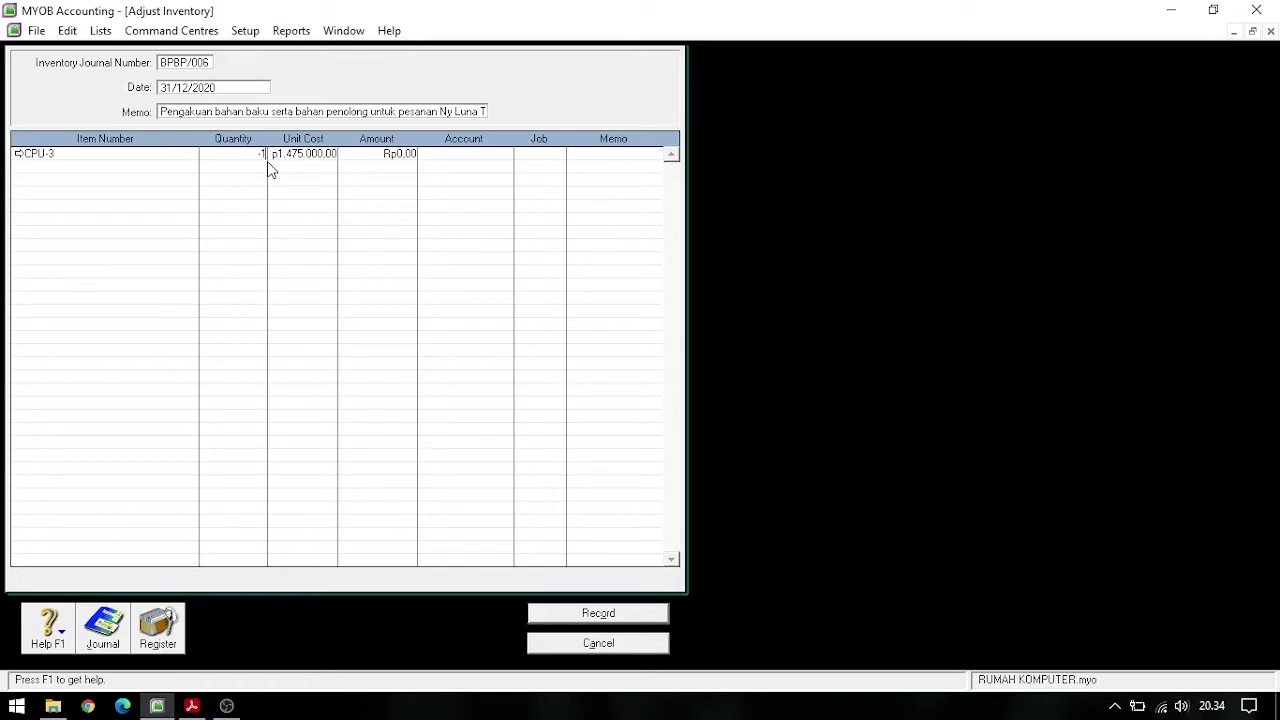
click(196, 181)
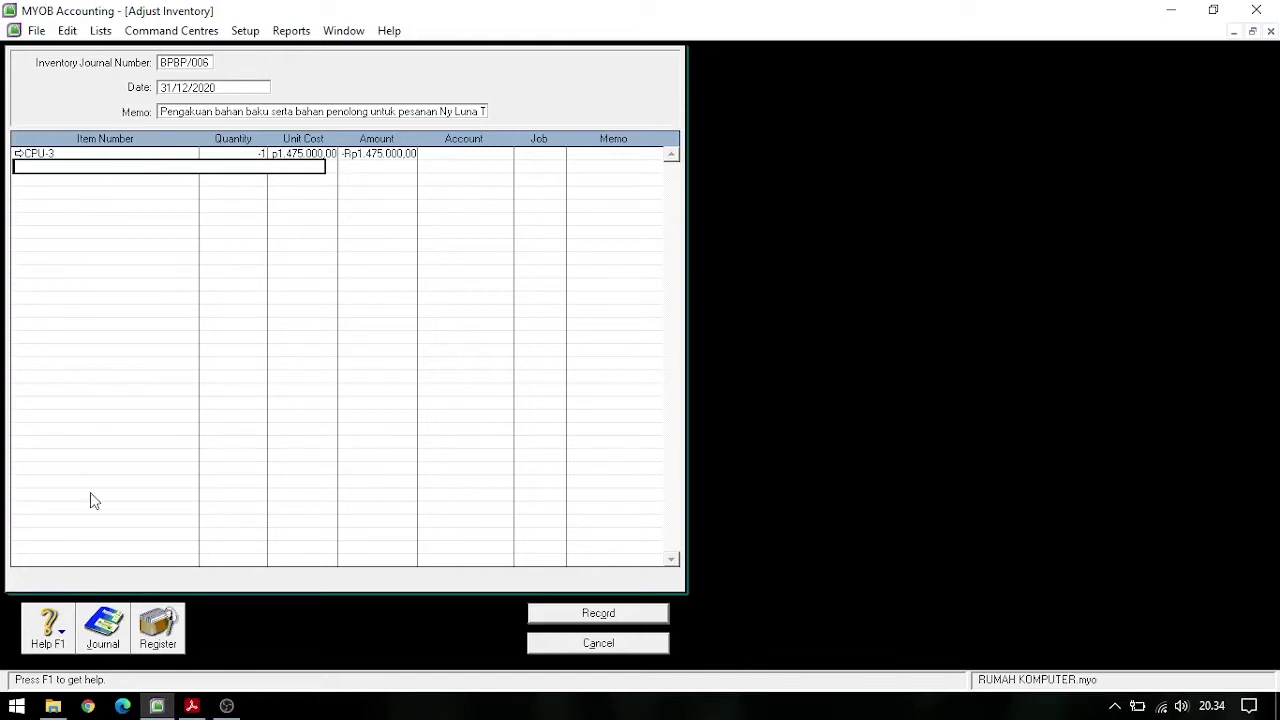
Add item SD-256 as the second adjustment line with quantity -2, consulting the slip in the PDF
click(191, 706)
mouse_move(160, 708)
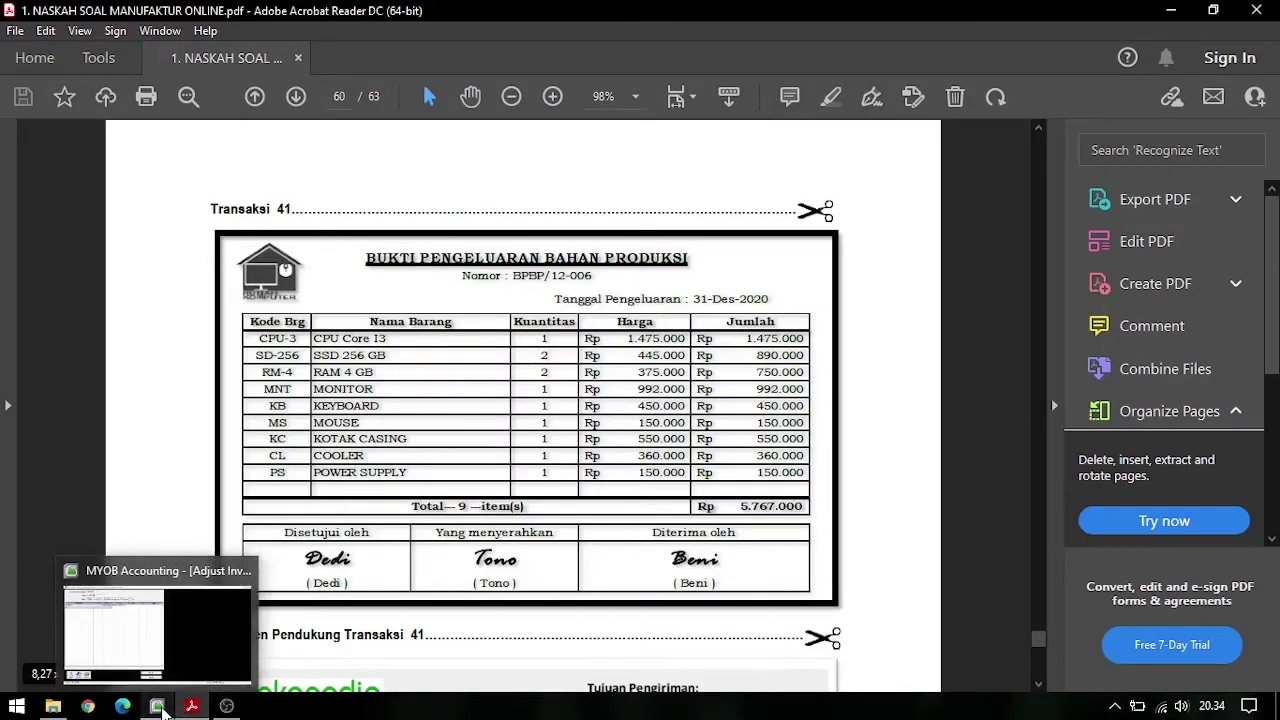
click(113, 635)
key(Tab)
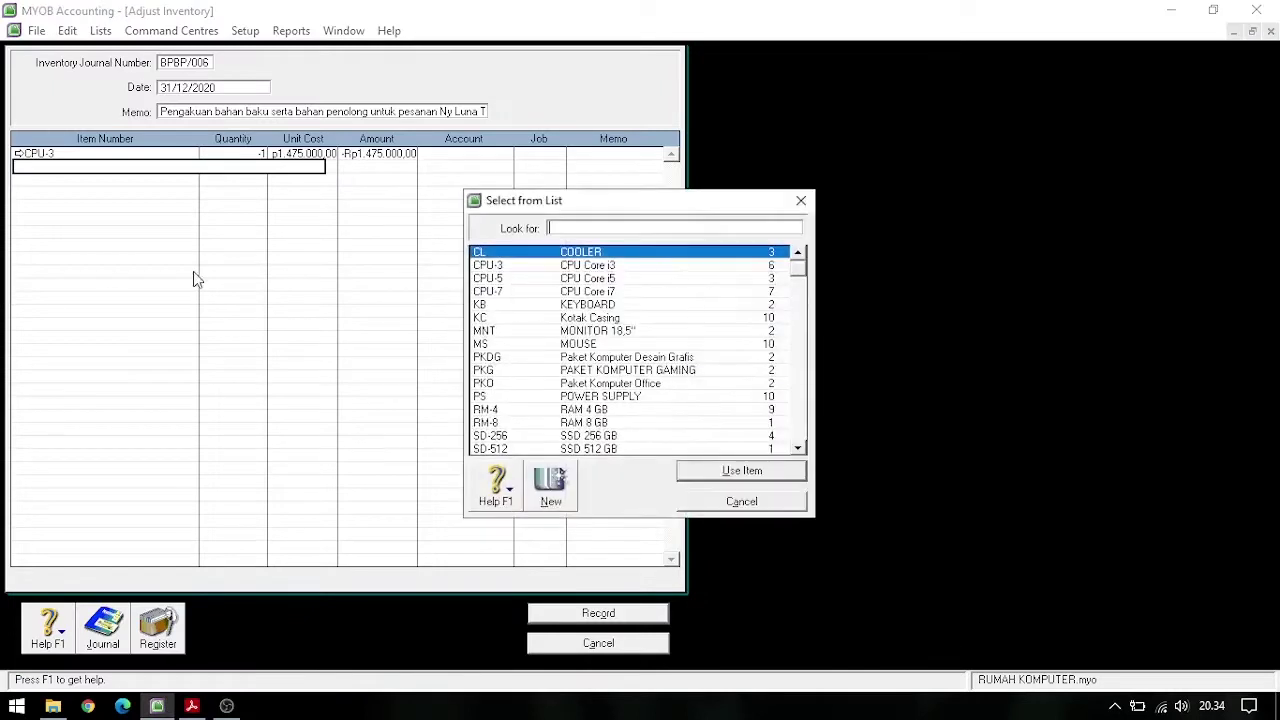
click(554, 437)
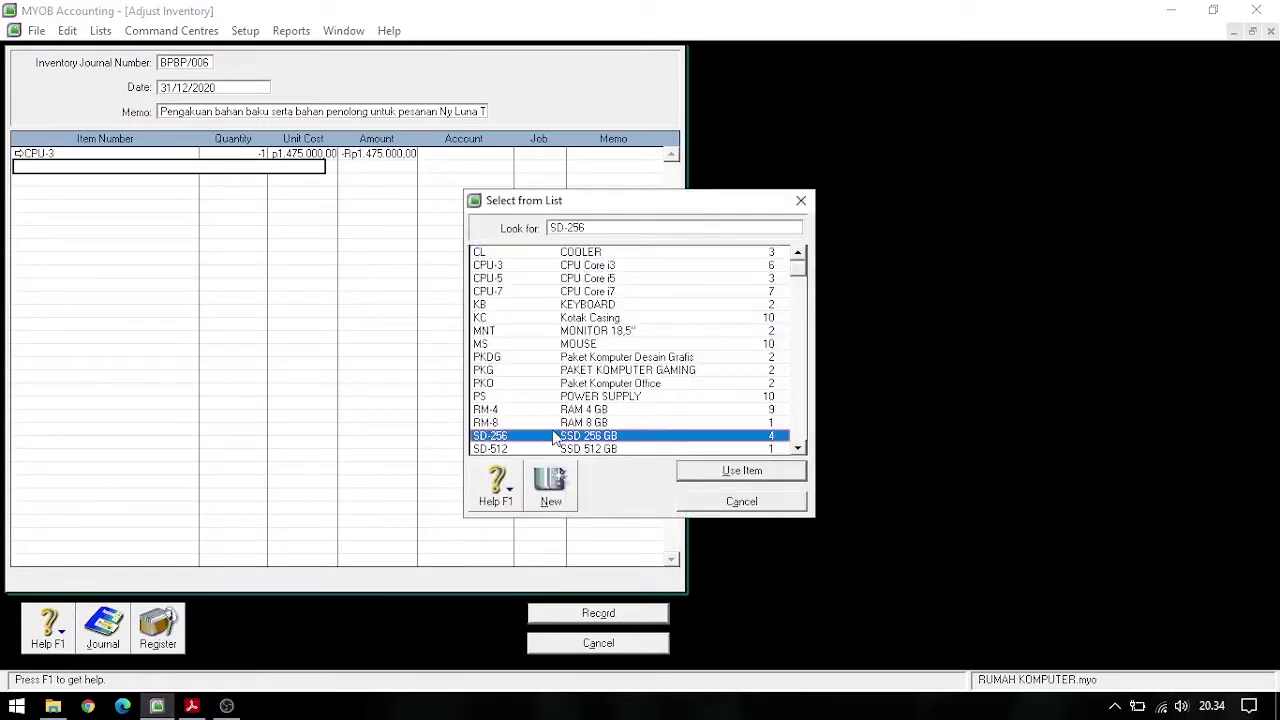
key(Return)
click(192, 706)
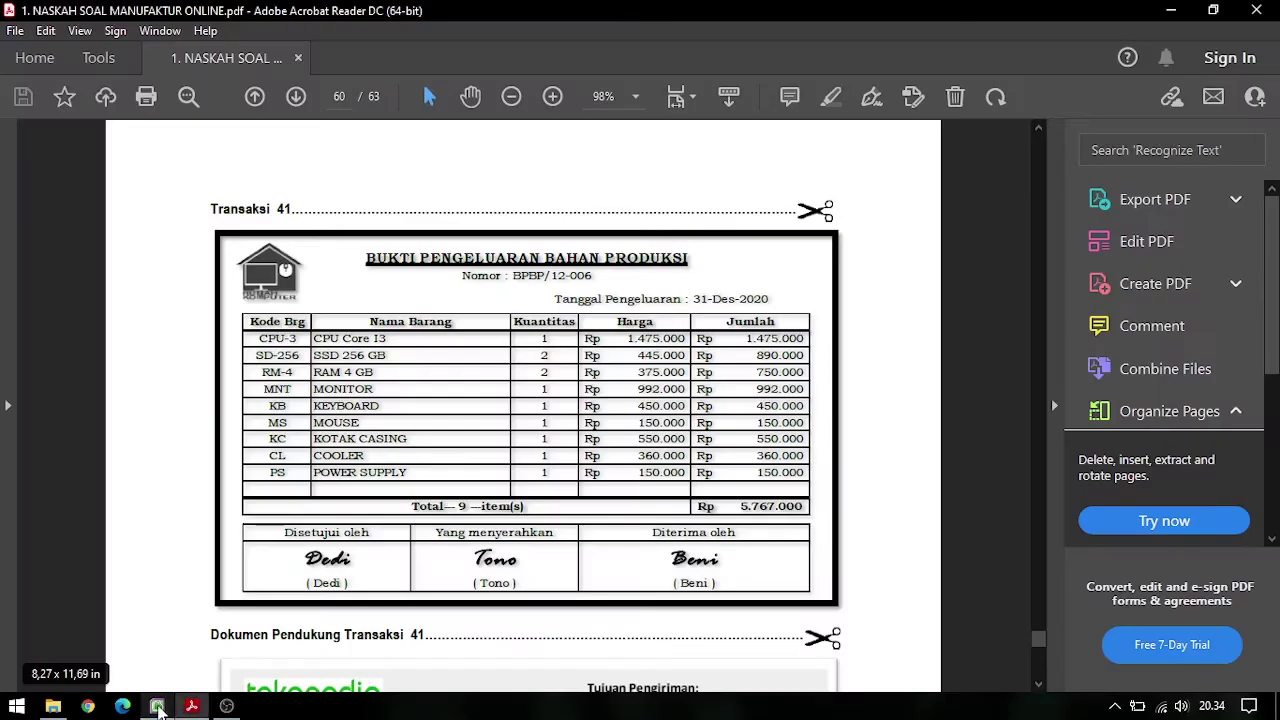
click(120, 650)
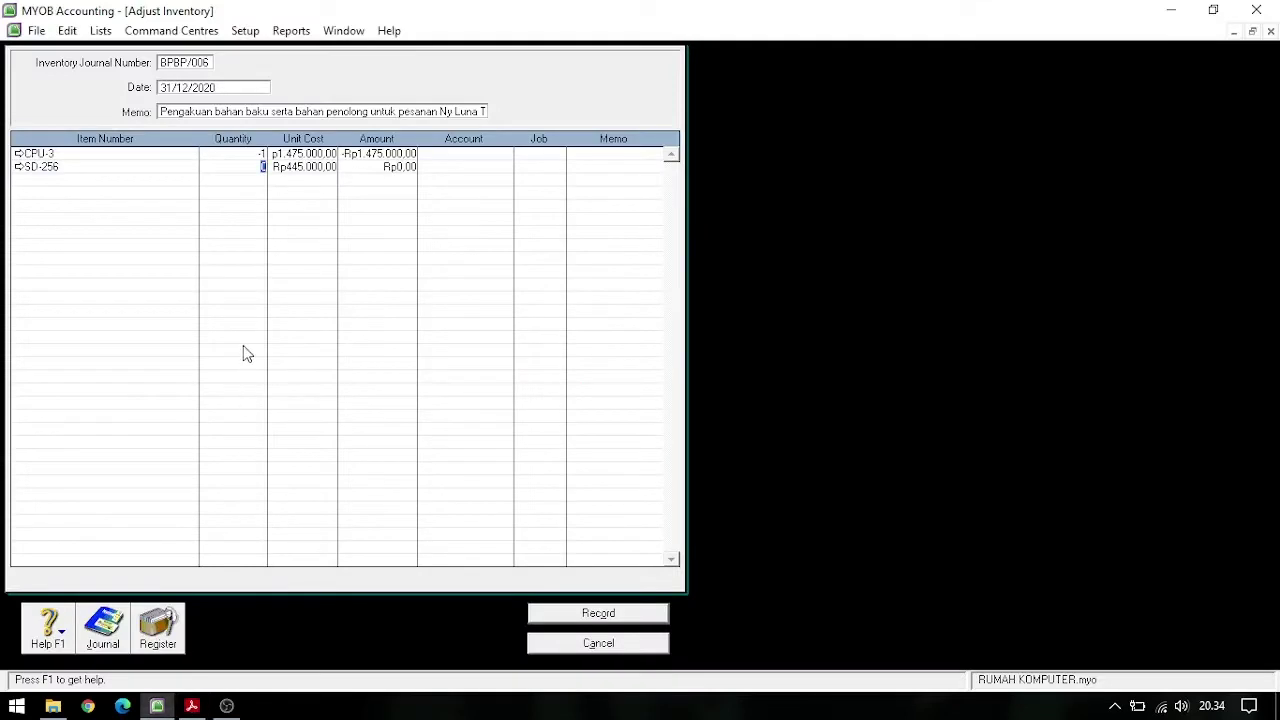
key(Return)
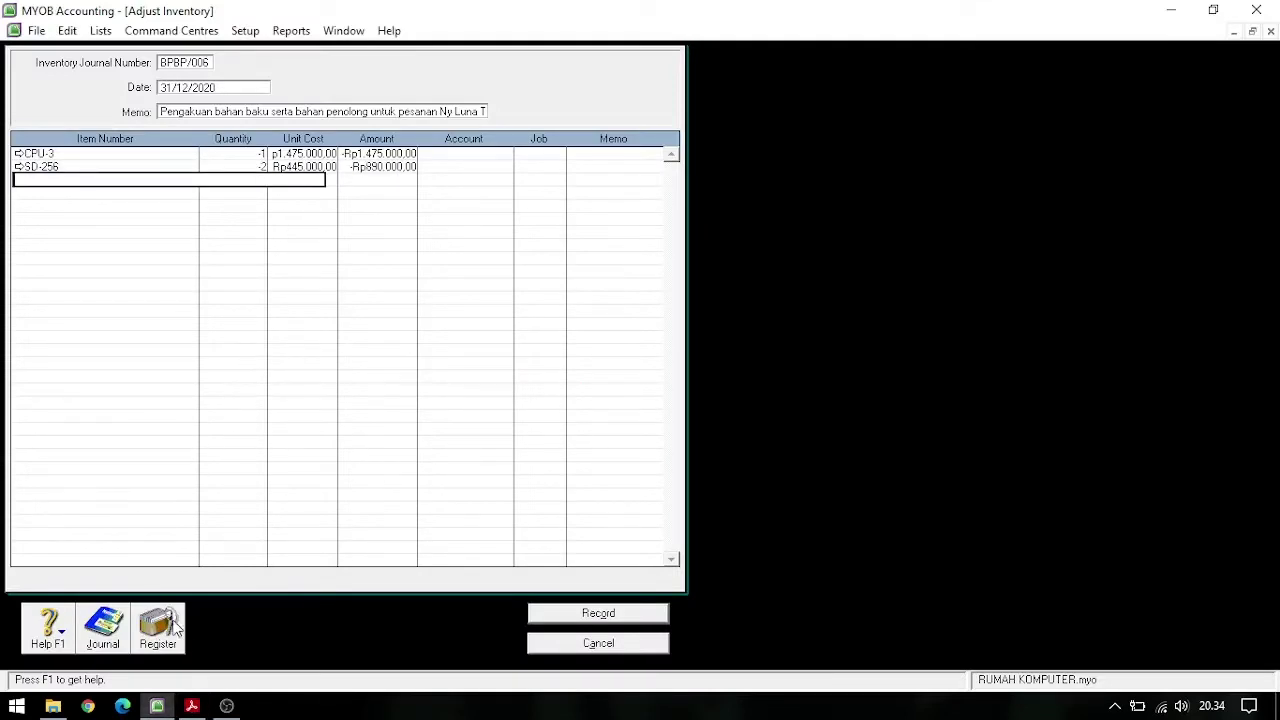
Add item RM-4 as the third adjustment line with quantity -2, consulting the slip in the PDF
click(187, 709)
click(163, 708)
key(Return)
click(553, 410)
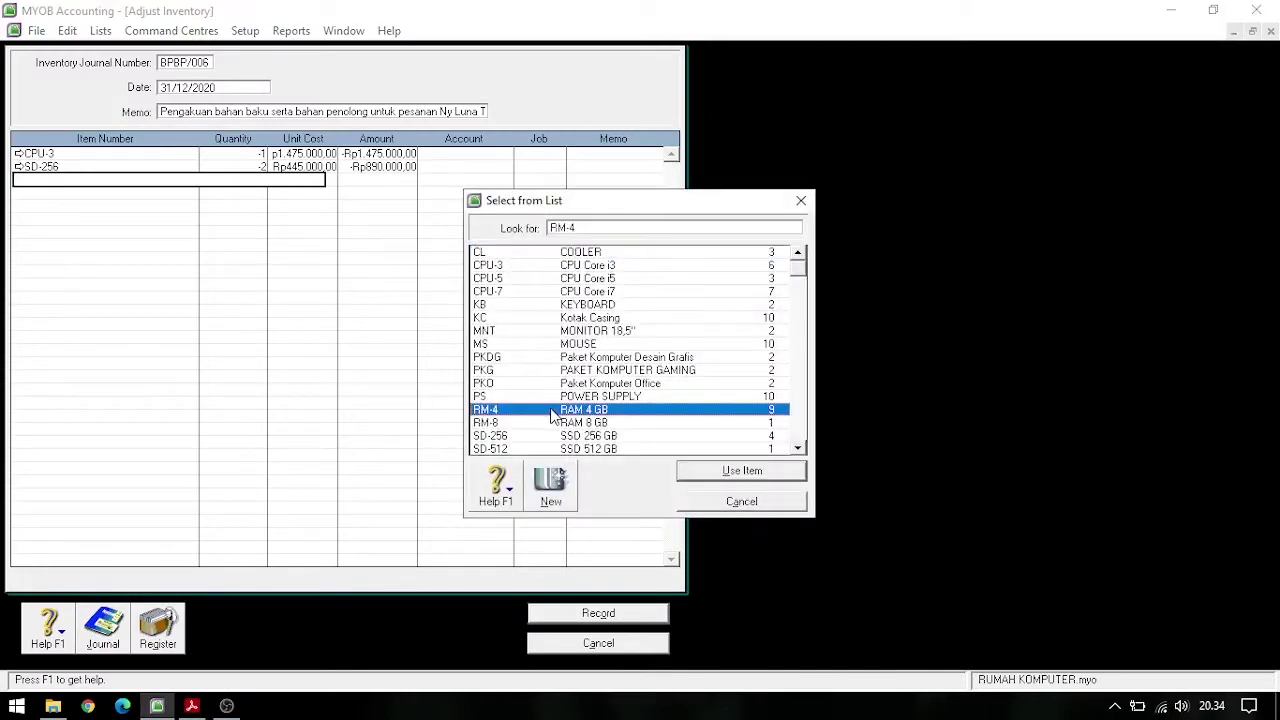
double_click(553, 412)
click(192, 706)
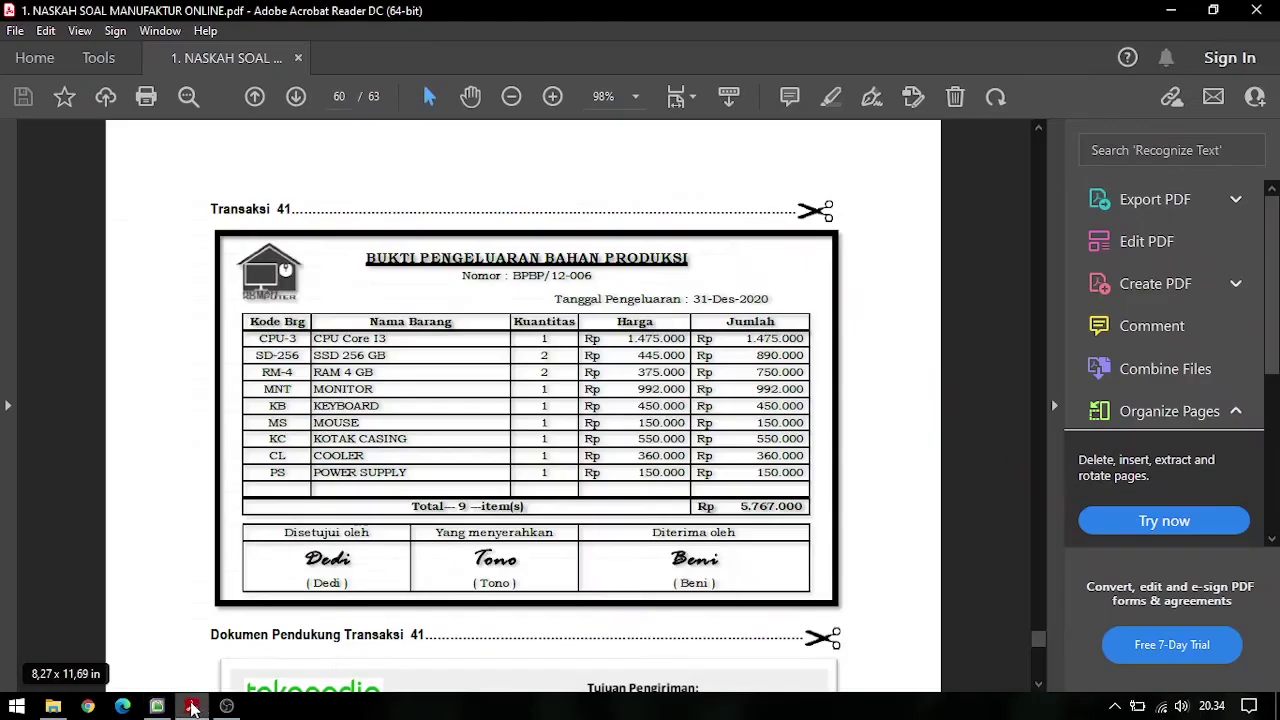
click(156, 706)
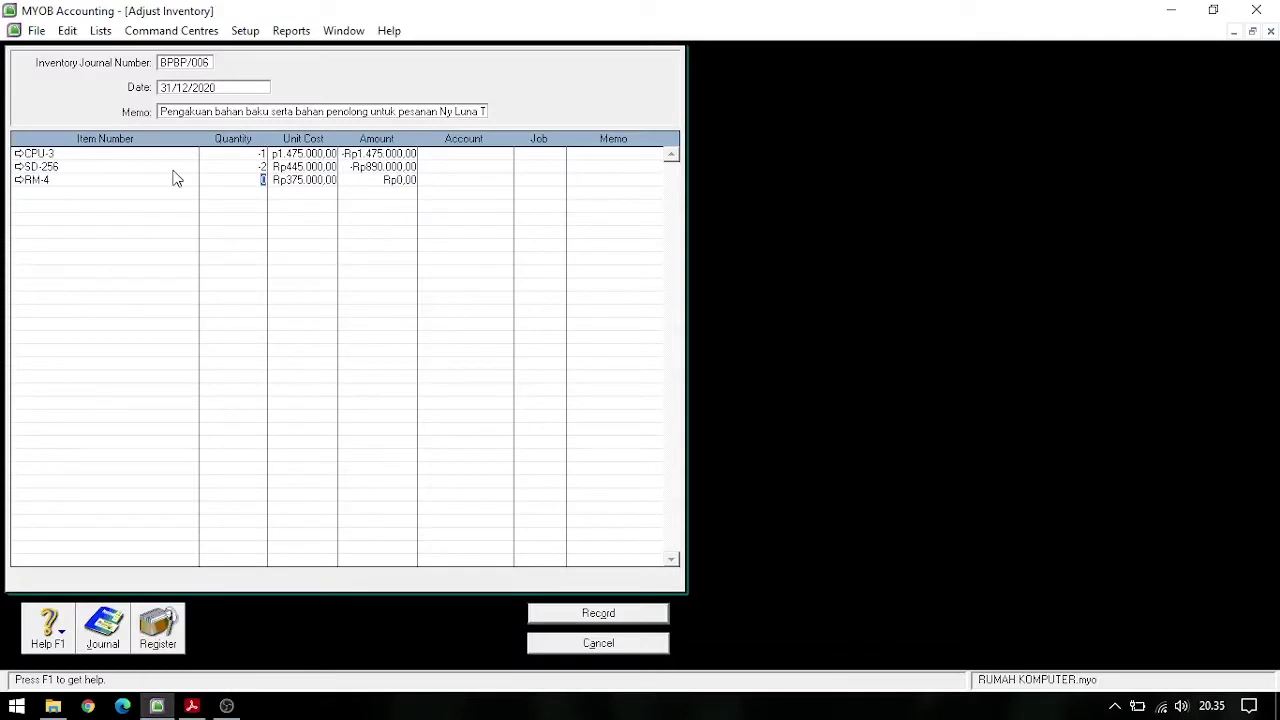
text(-4)
key(Return)
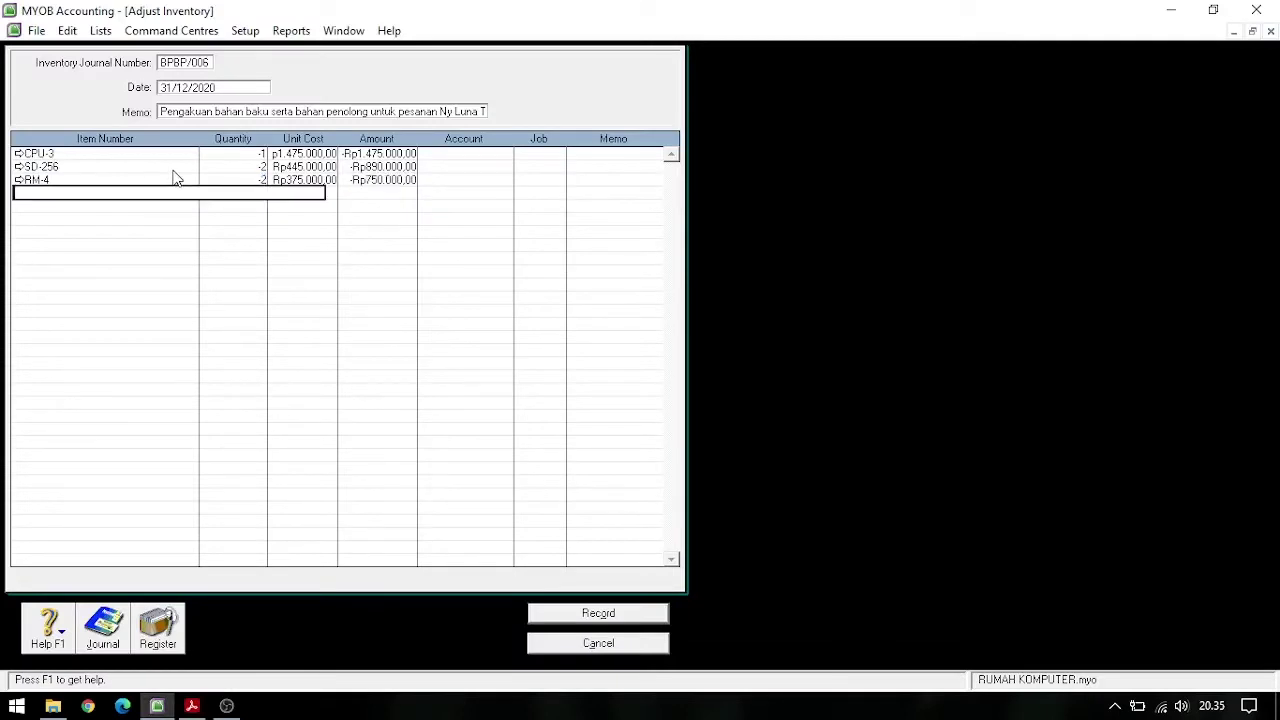
Add the monitor item MNT as the fourth adjustment line with quantity -1, consulting the slip in the PDF
key(Return)
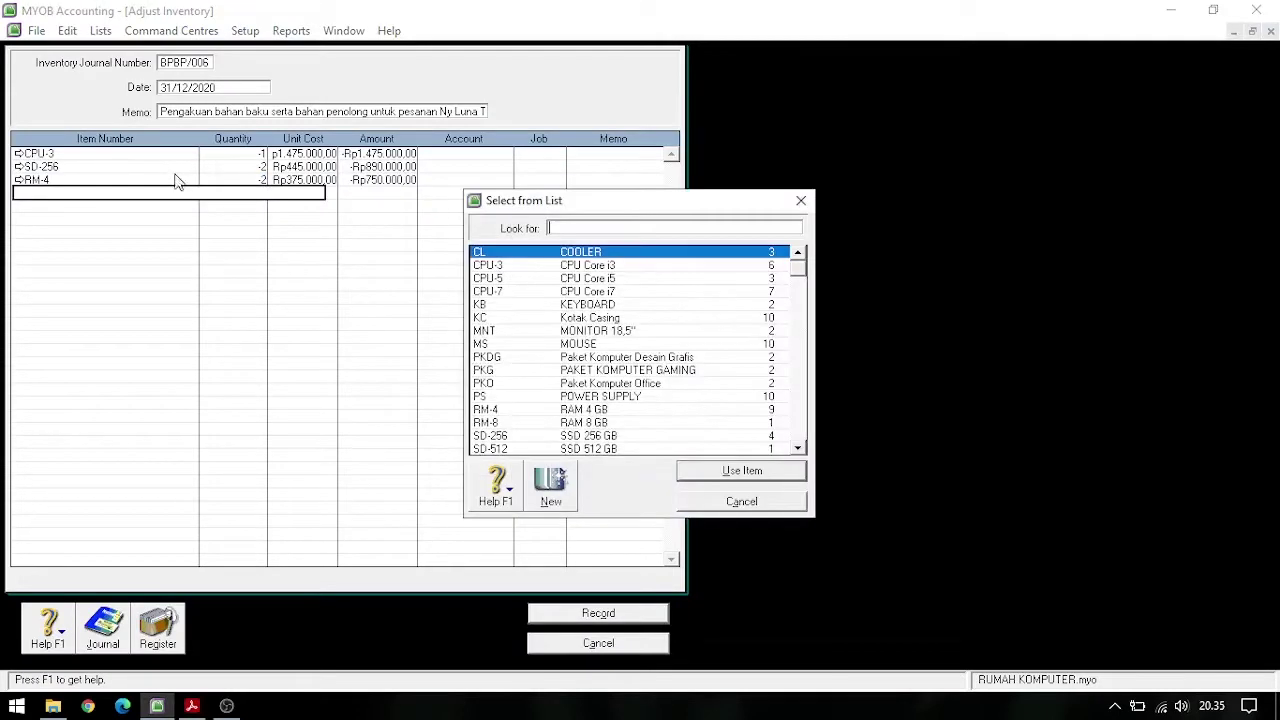
click(189, 706)
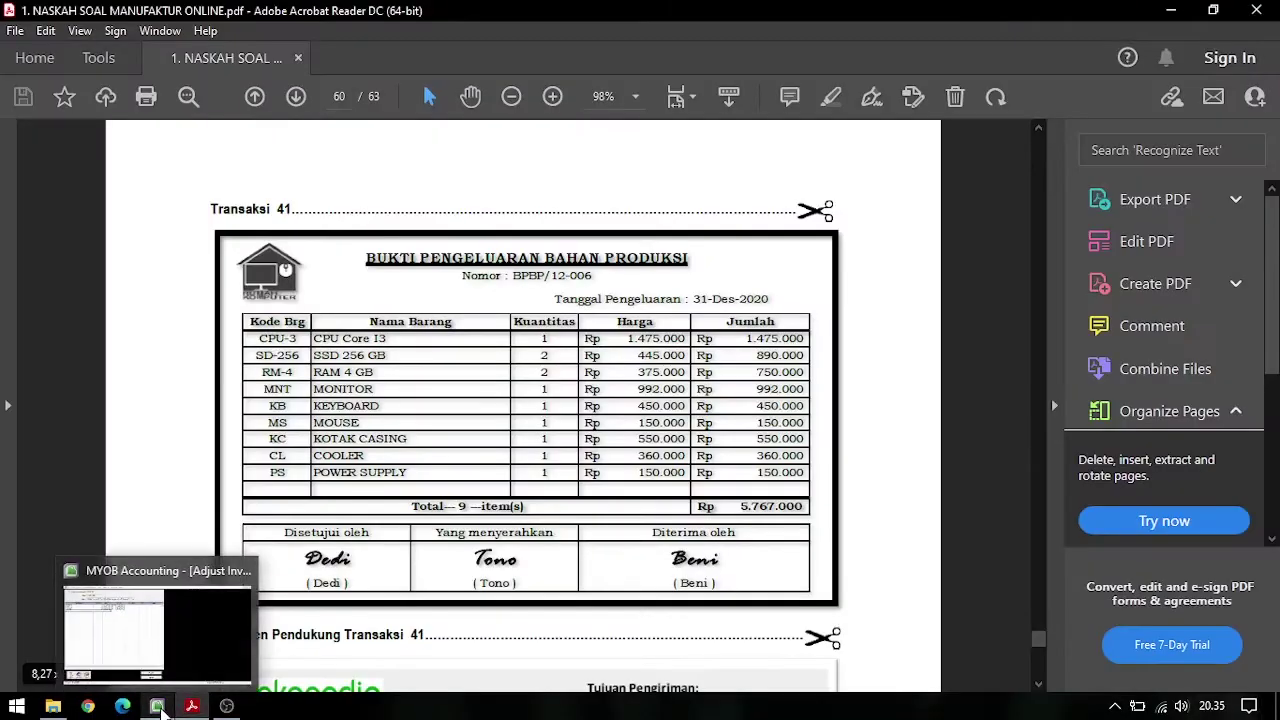
click(157, 706)
click(519, 331)
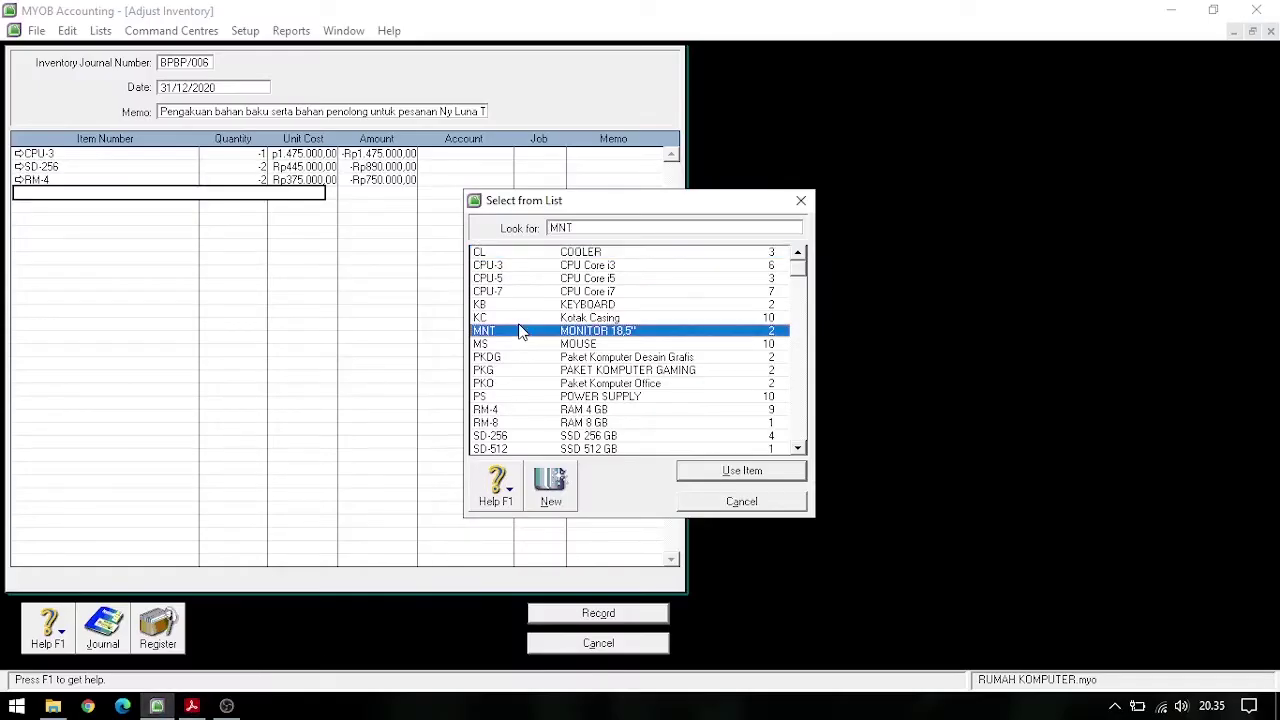
double_click(519, 331)
click(189, 706)
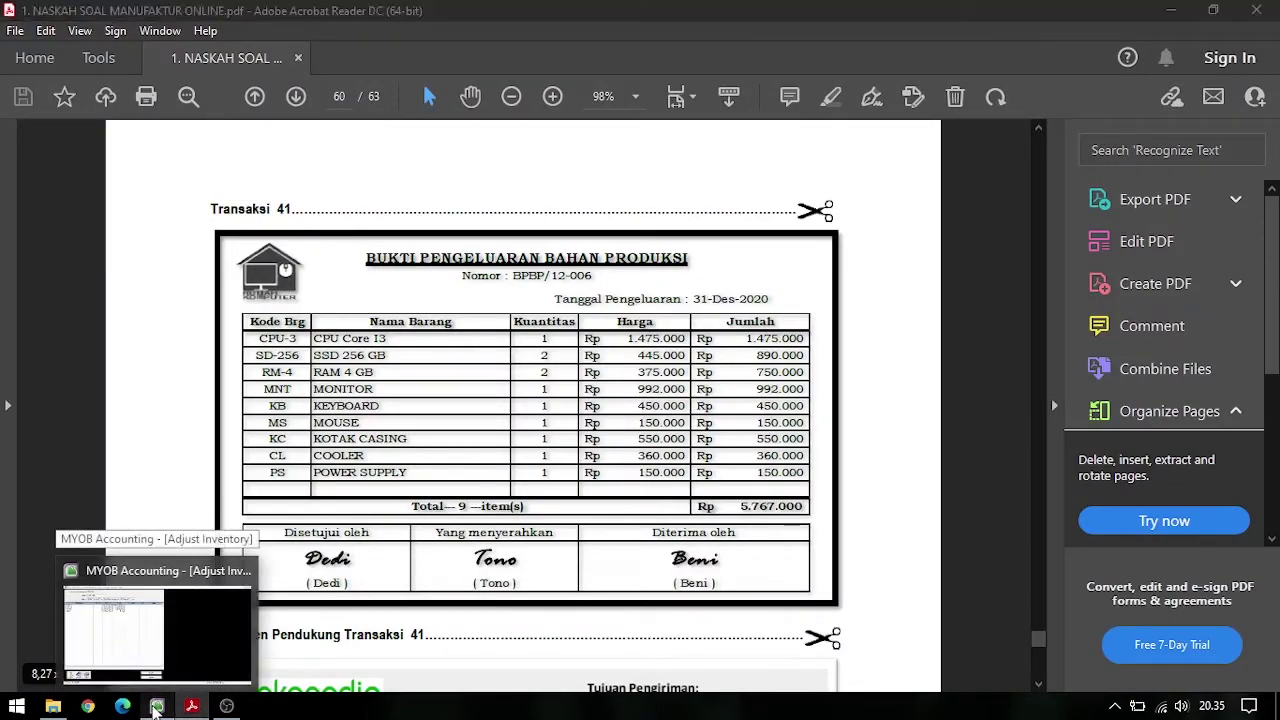
click(157, 706)
text(-1)
key(Return)
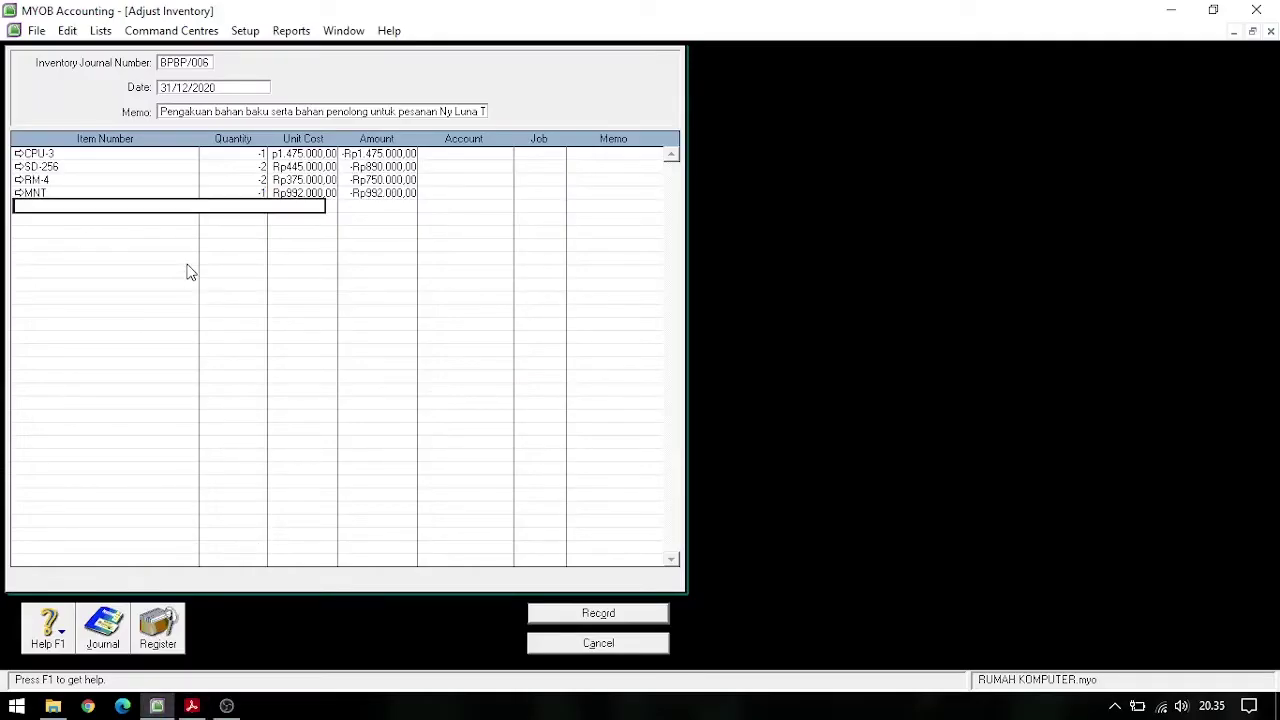
Add the keyboard item KB as the fifth adjustment line with quantity -1
key(Tab)
click(570, 306)
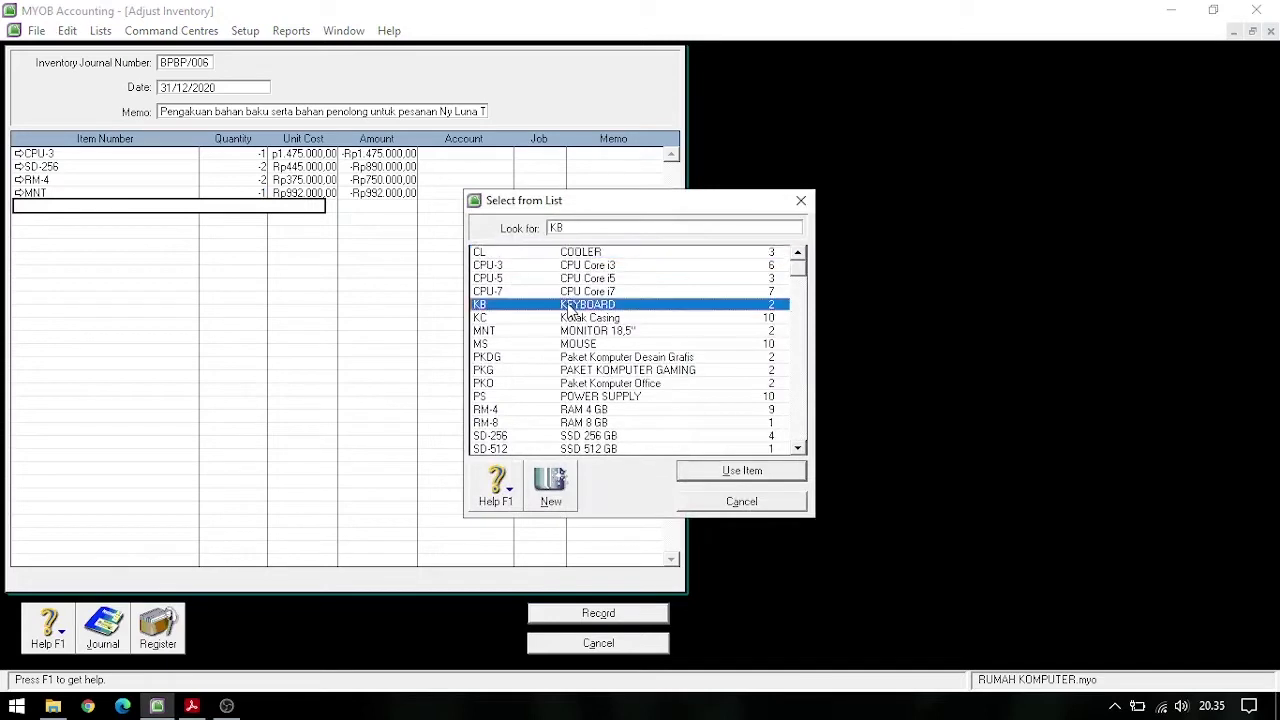
double_click(568, 308)
text(-1)
key(Return)
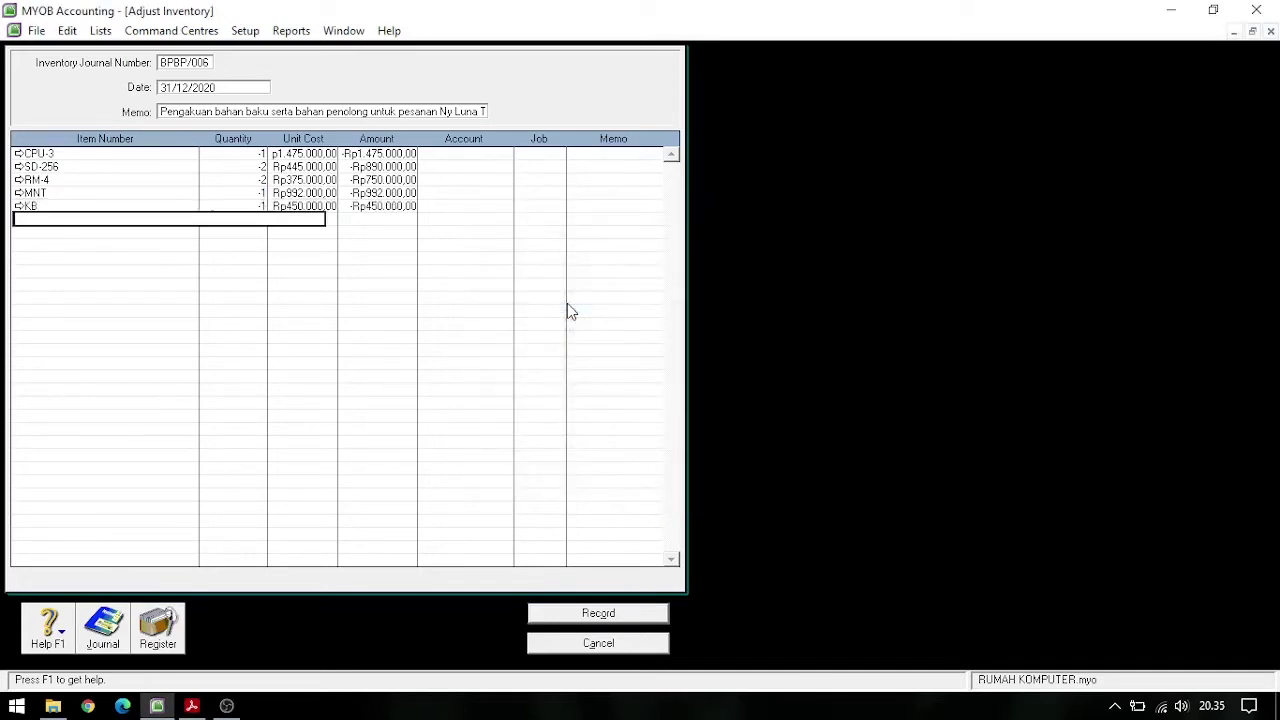
Add the mouse item MS as the sixth adjustment line with quantity -1, consulting the slip in the PDF
click(191, 706)
mouse_move(169, 708)
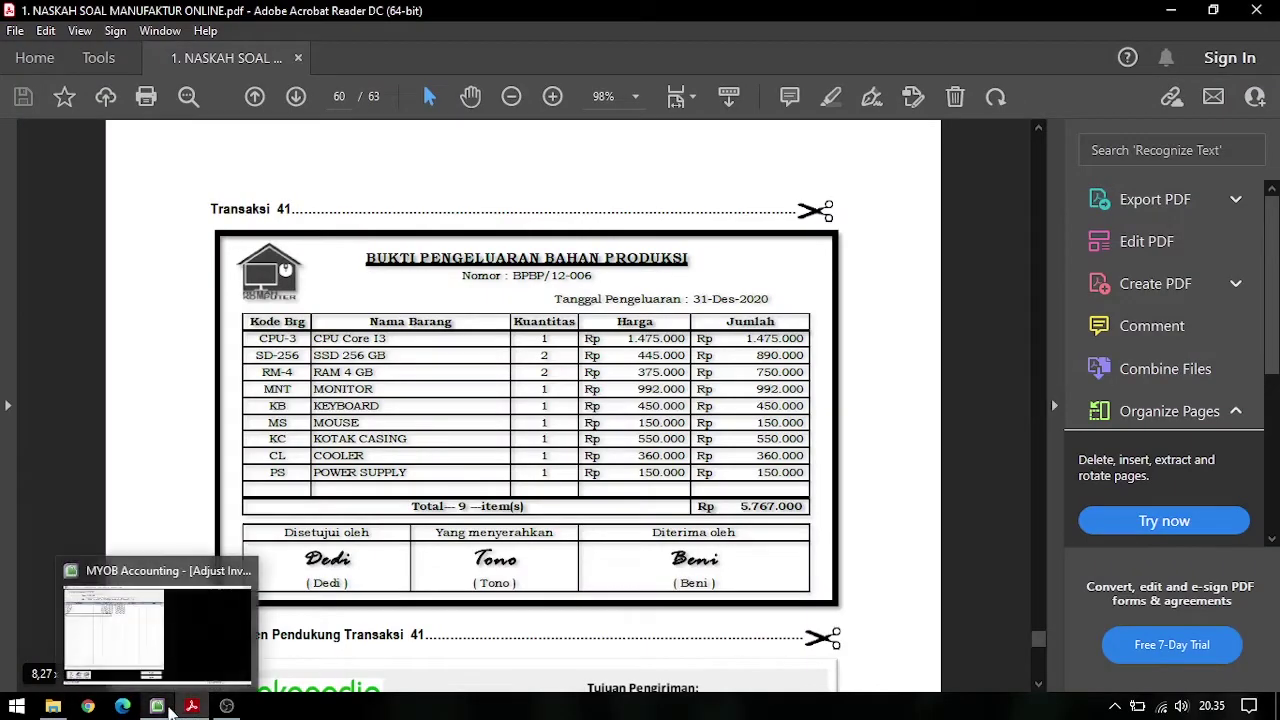
click(169, 708)
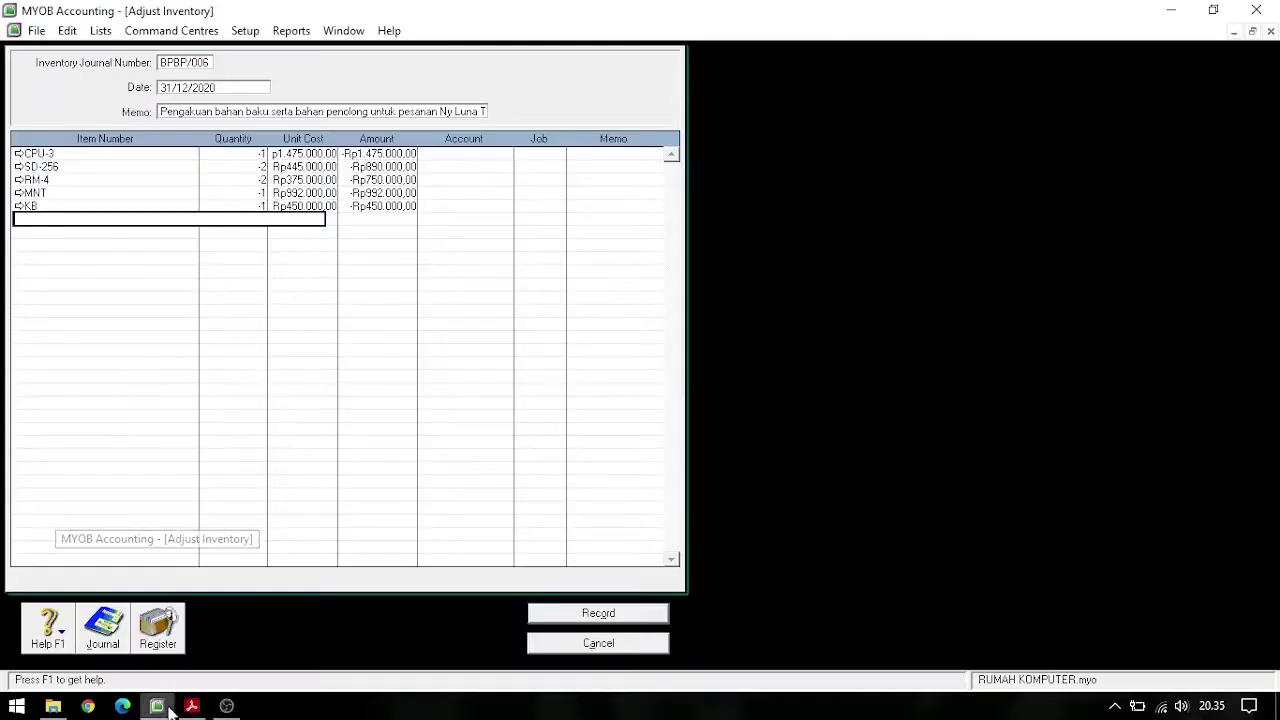
key(Tab)
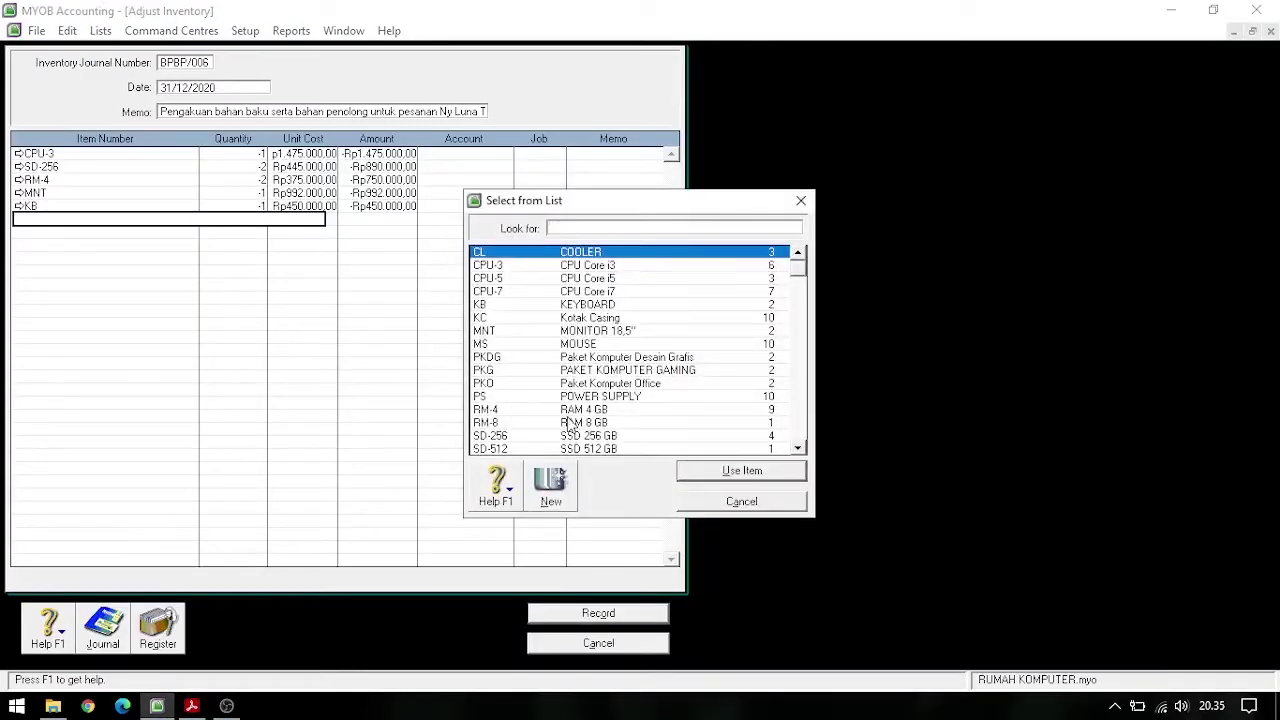
click(518, 344)
key(Return)
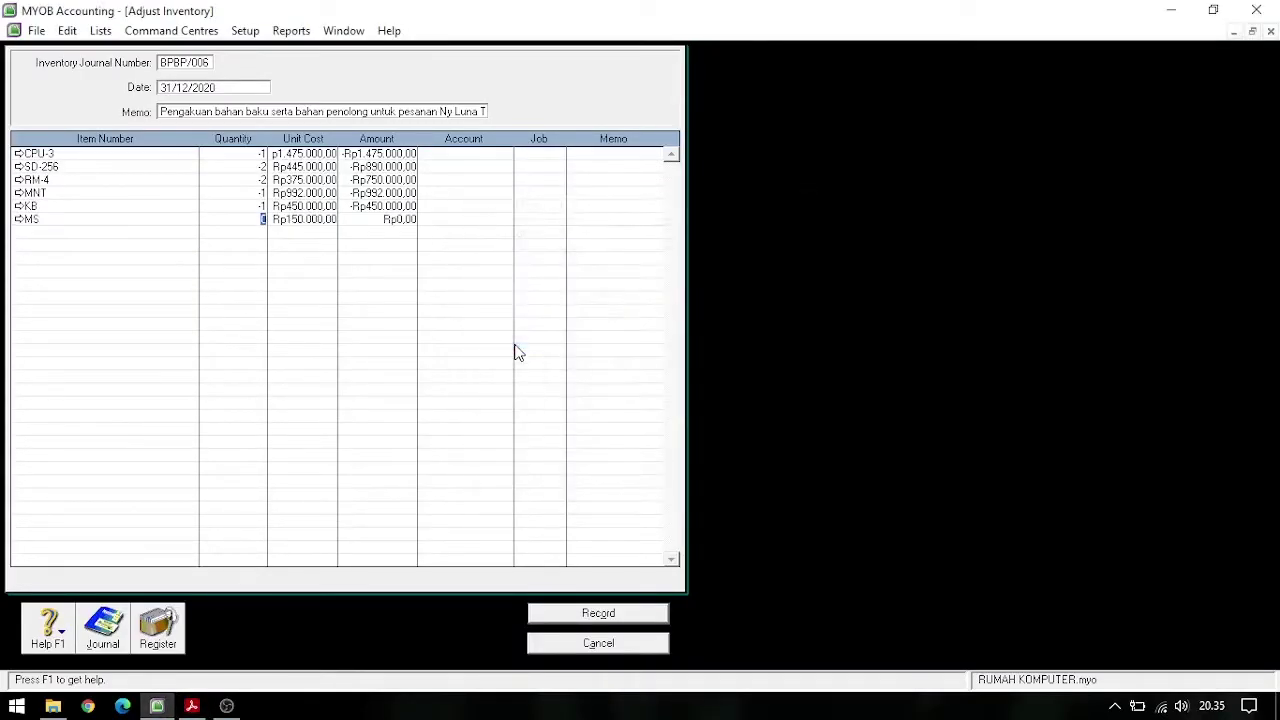
text(-1)
key(Return)
Add the casing item KC as the seventh adjustment line with quantity -1
key(Tab)
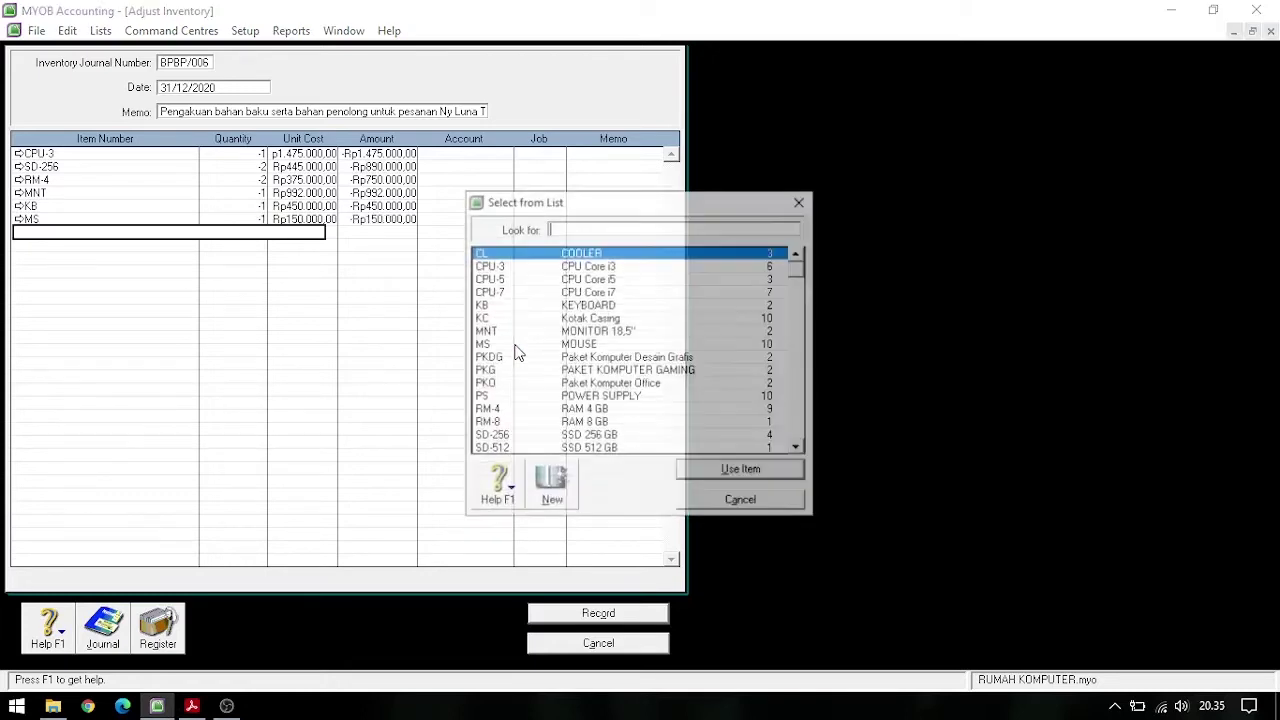
click(593, 318)
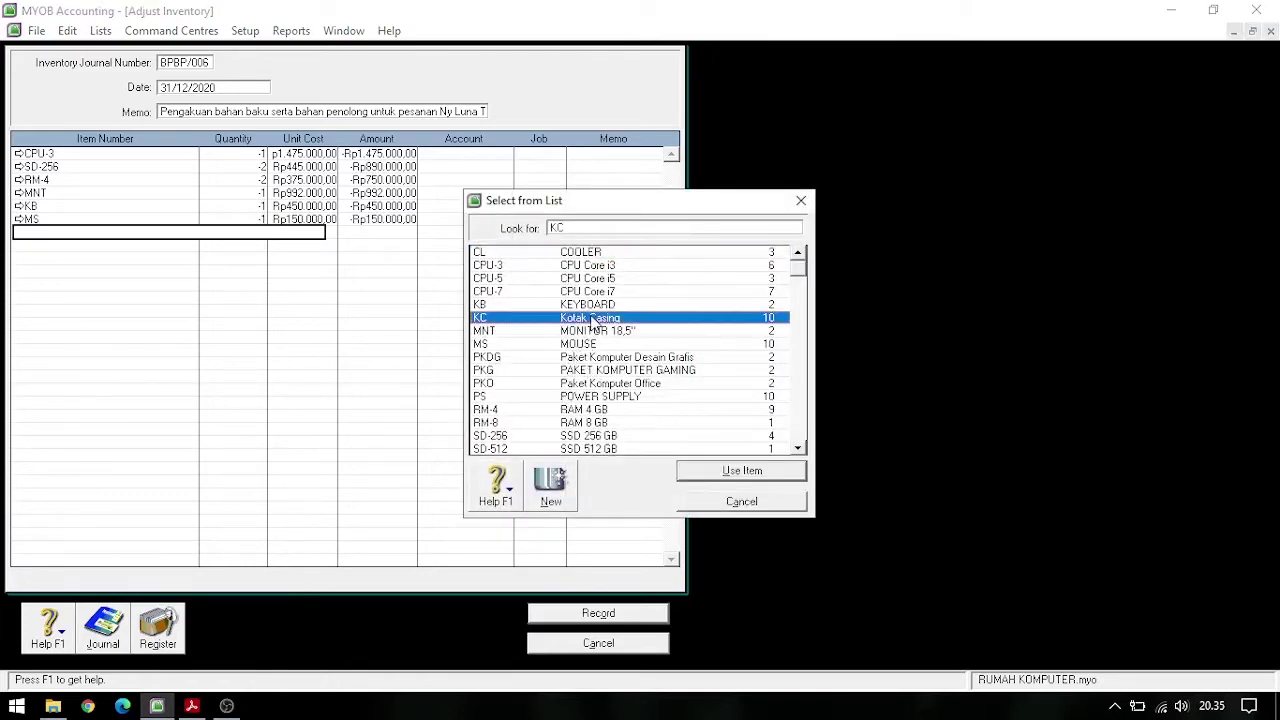
double_click(593, 318)
text(-1)
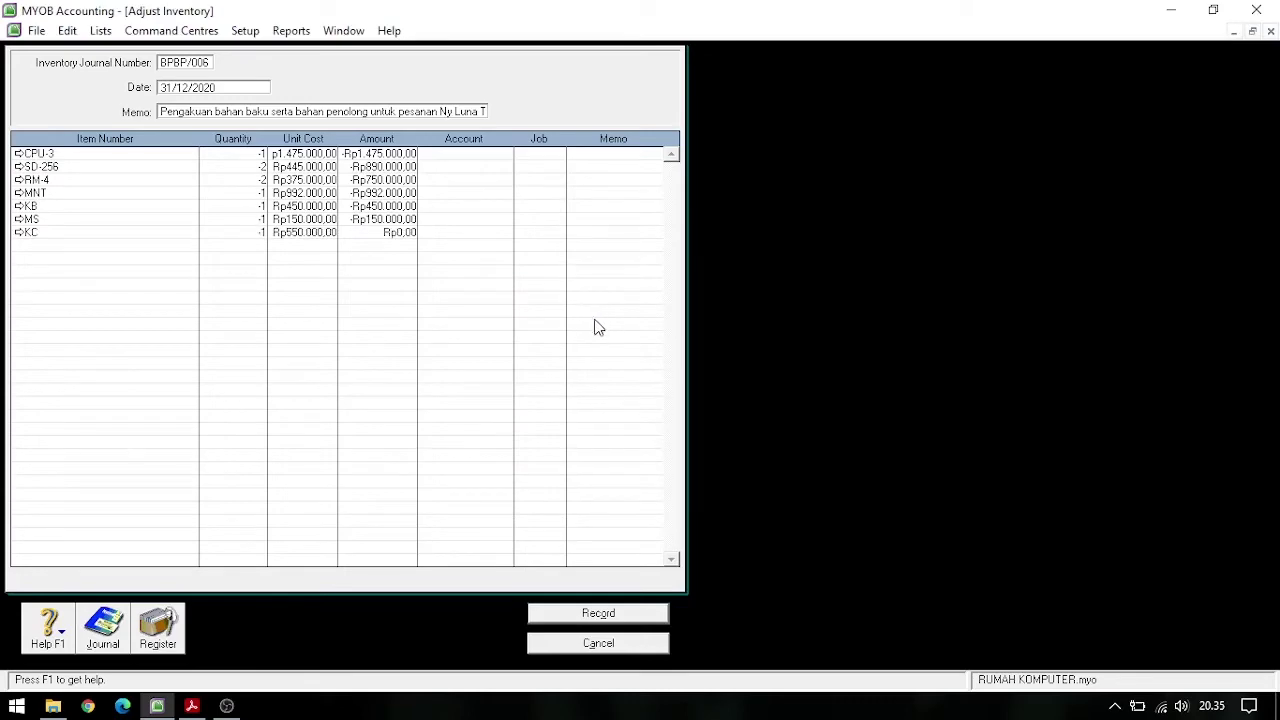
key(Return)
Add the cooler item CL as the eighth adjustment line with quantity -1, consulting the slip in the PDF
click(192, 706)
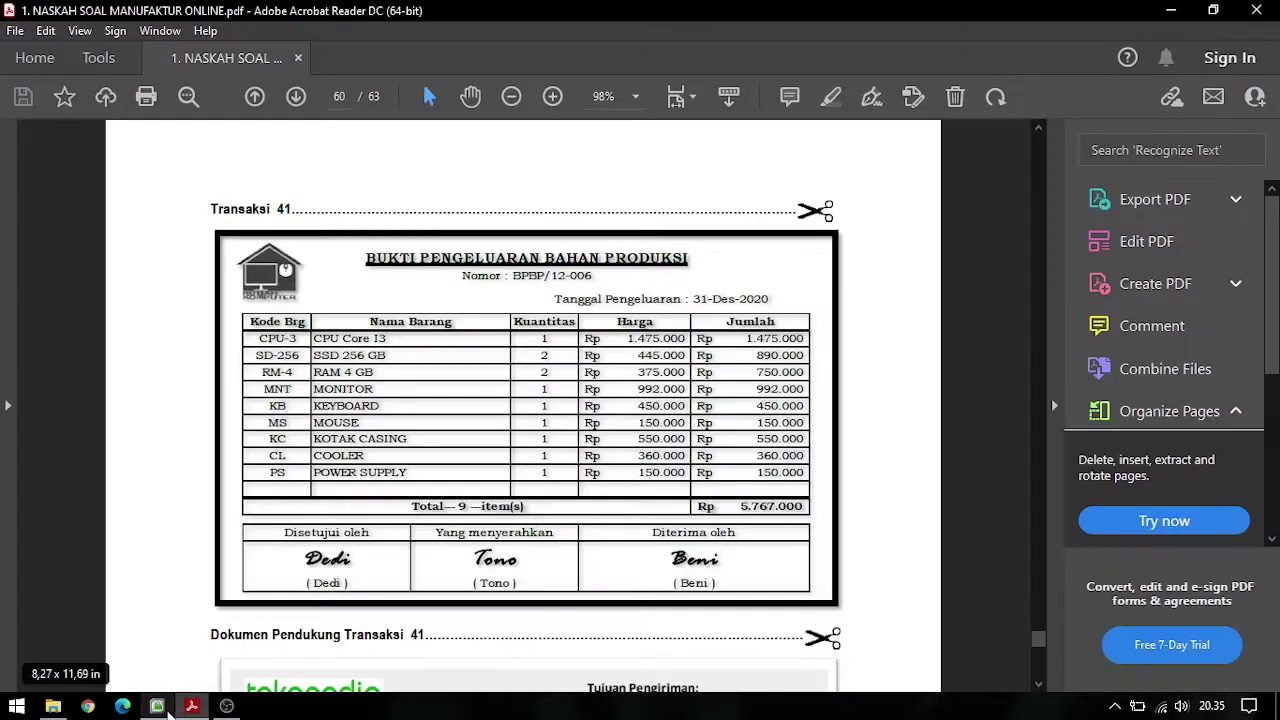
mouse_move(160, 708)
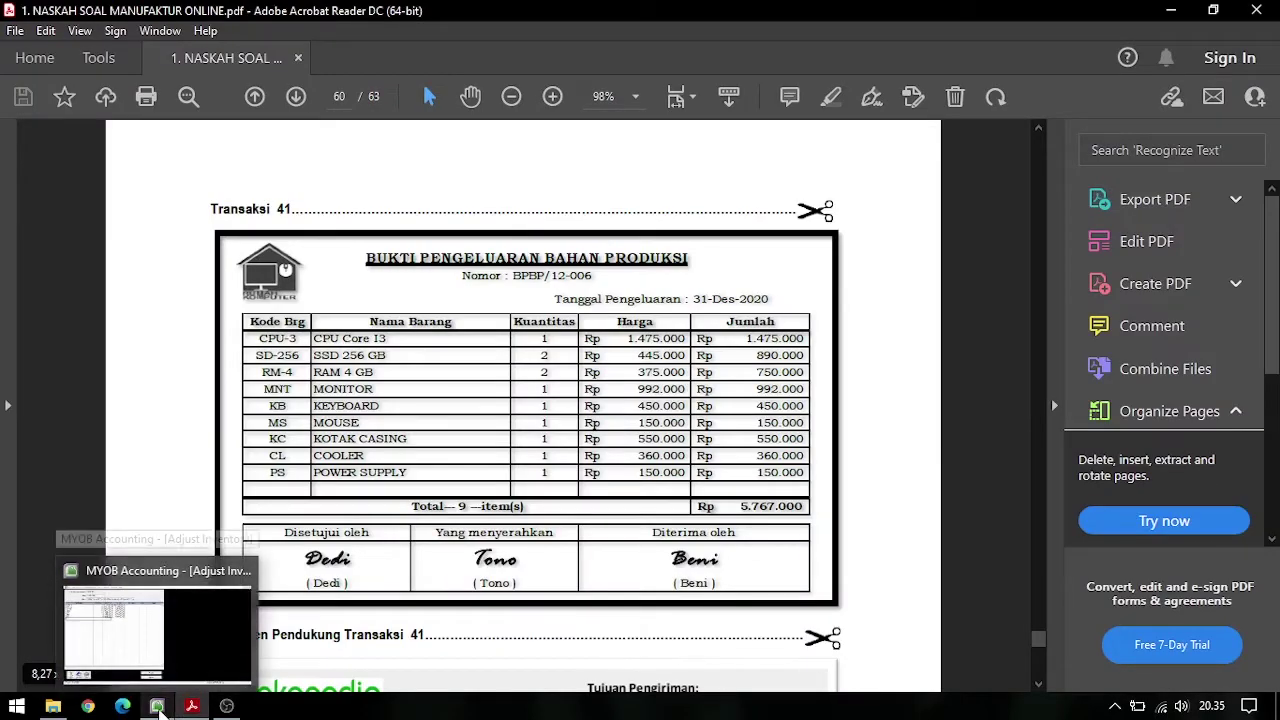
click(160, 708)
key(Return)
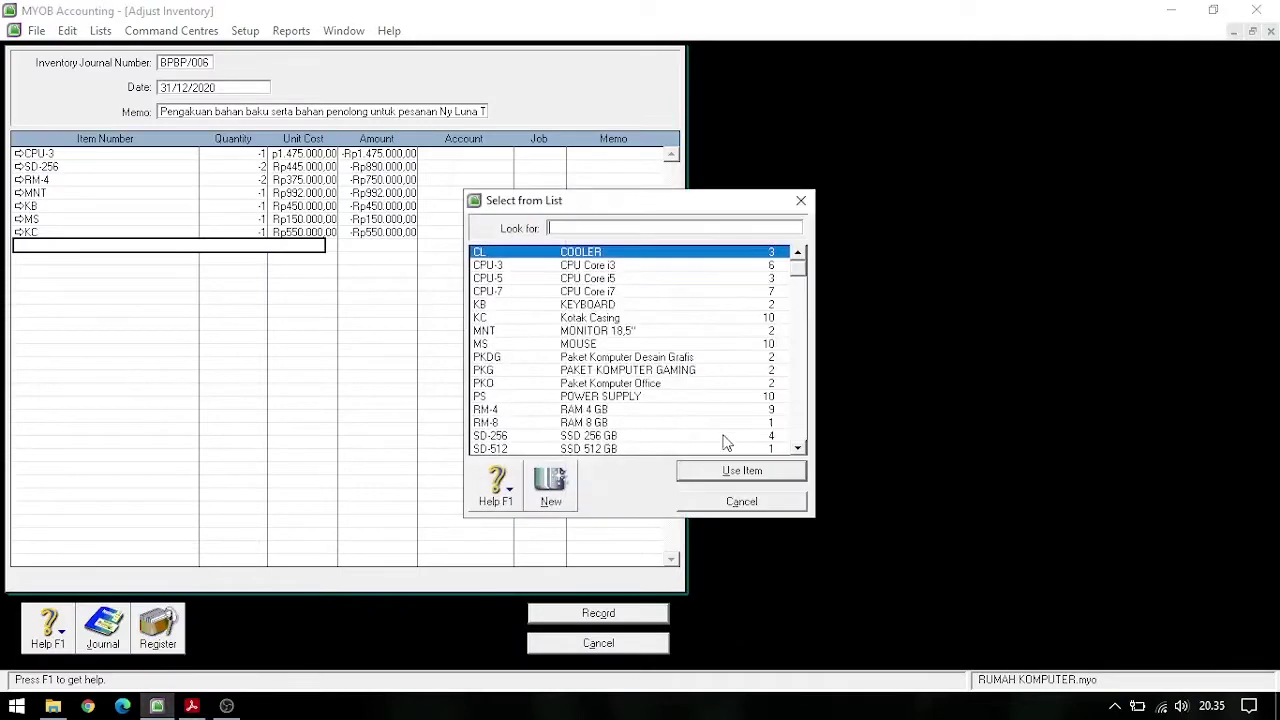
scroll(565, 393, down, 1)
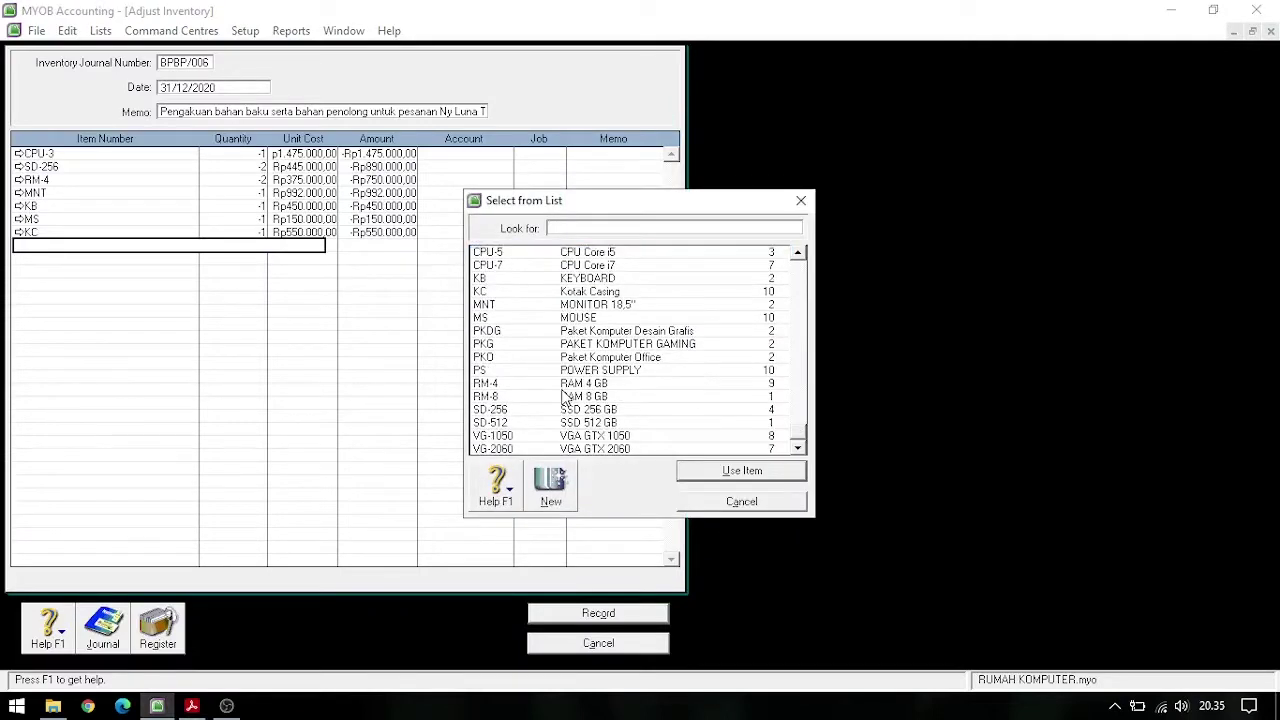
scroll(565, 393, up, 1)
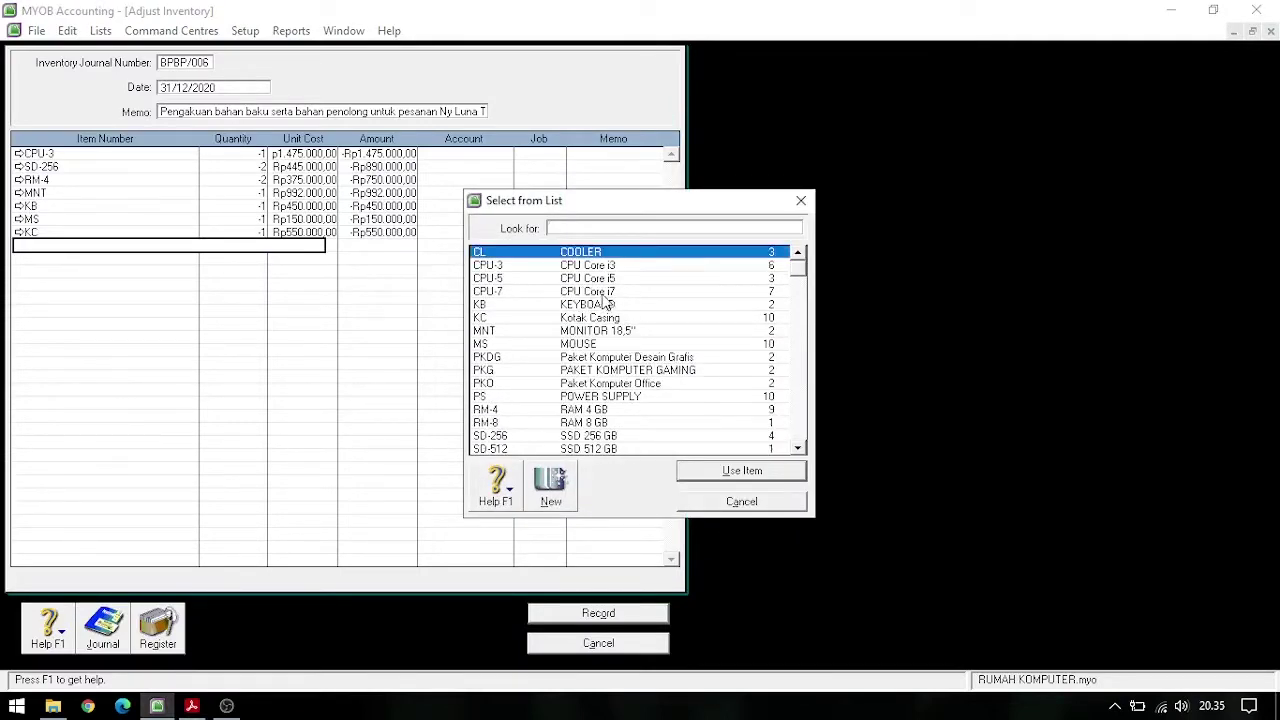
double_click(607, 256)
text(-1)
key(Return)
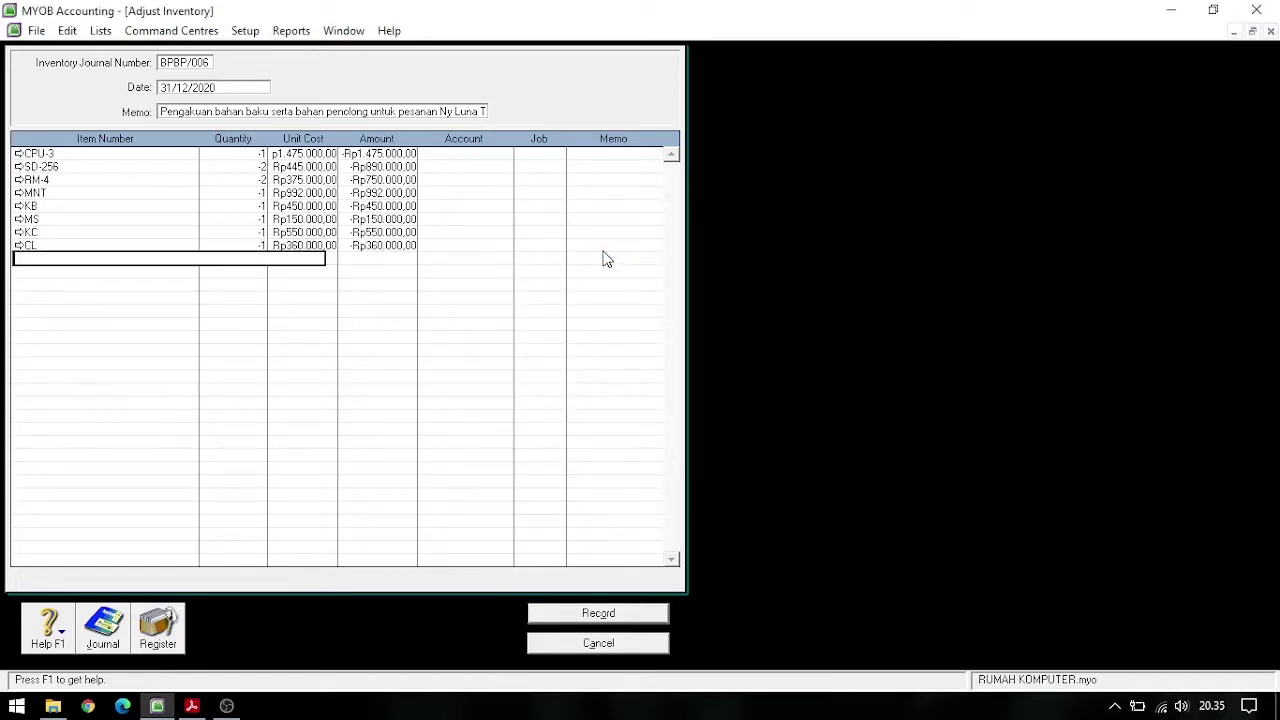
Add the power supply item PS as the ninth adjustment line with quantity -1 and check the slip in the PDF
key(Return)
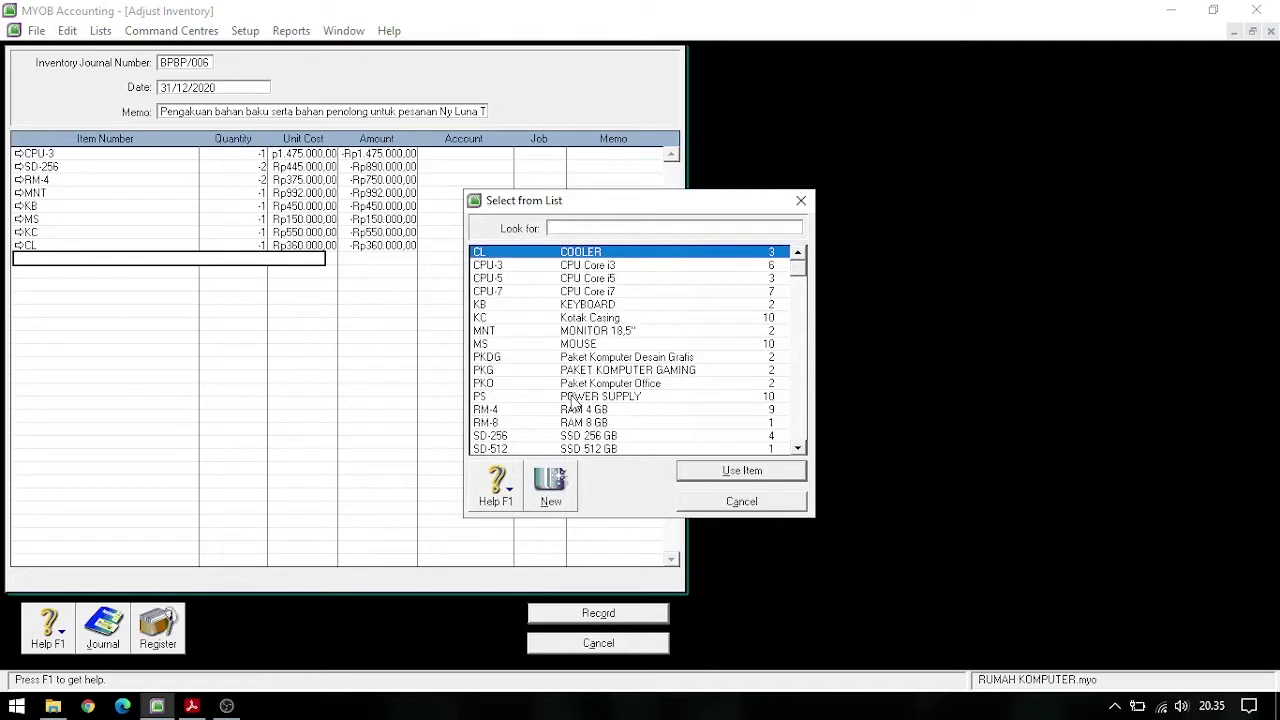
text(PS)
key(Return)
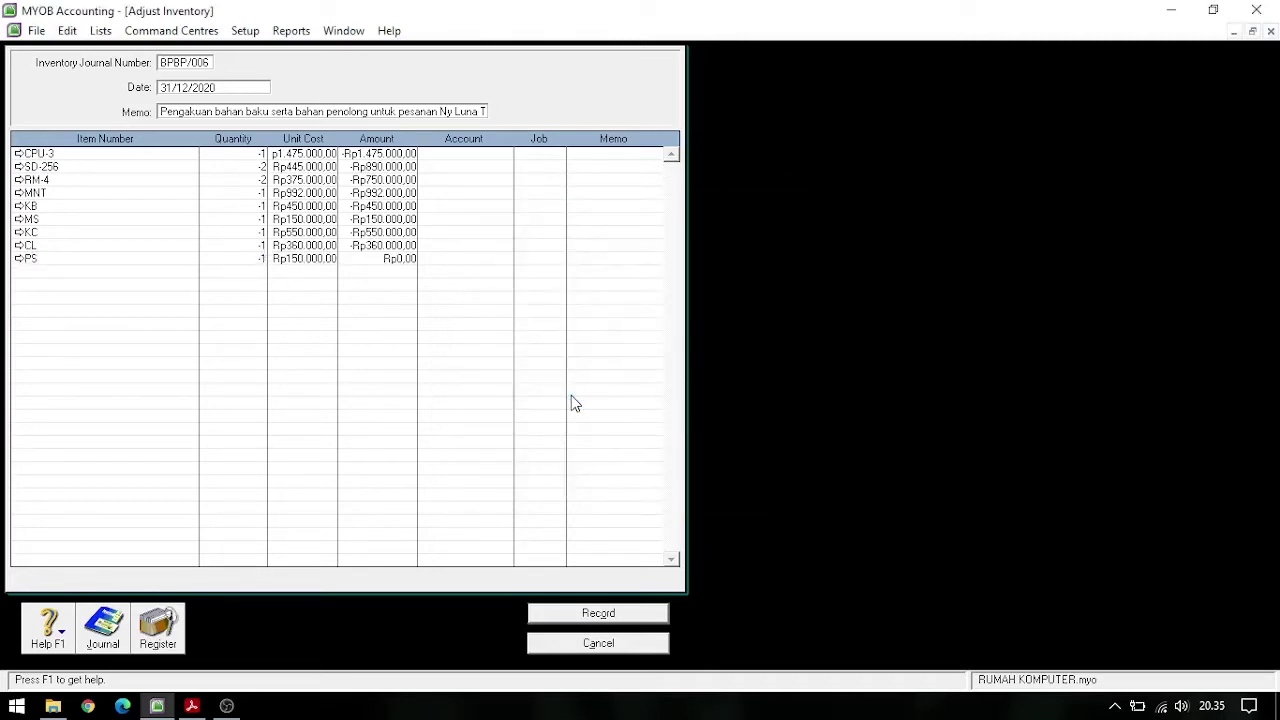
key(Return)
click(182, 706)
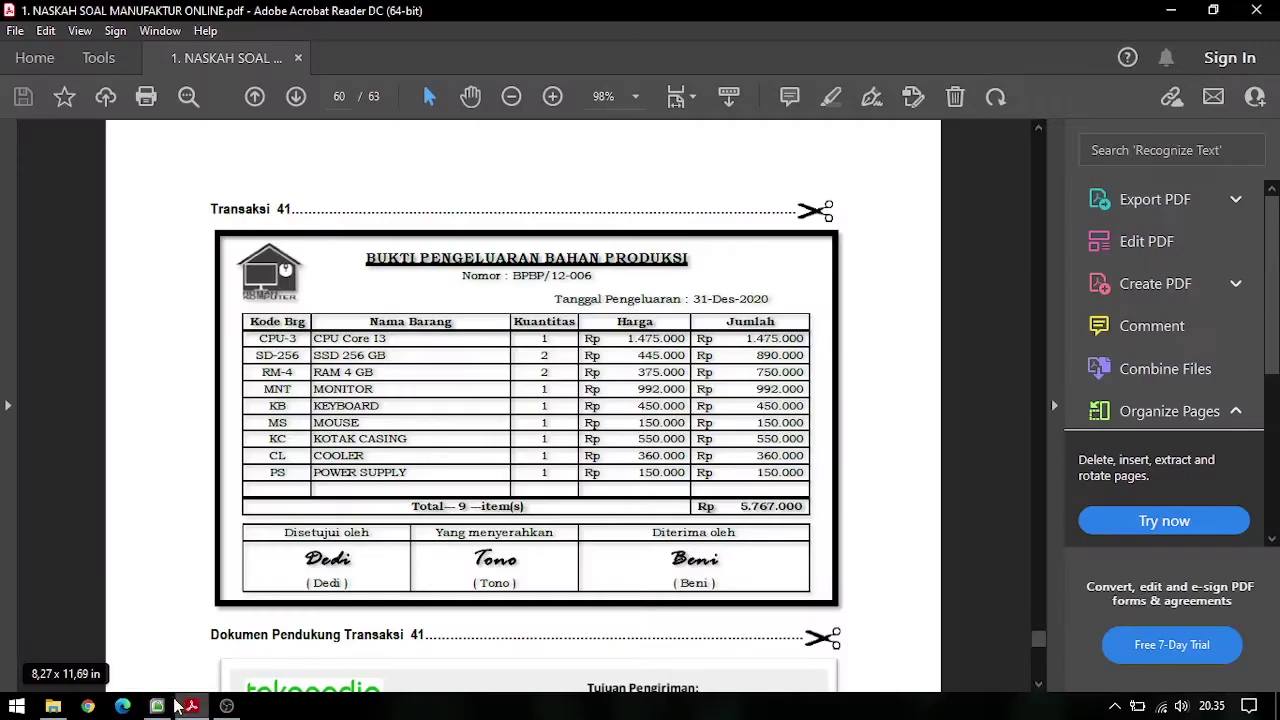
click(157, 706)
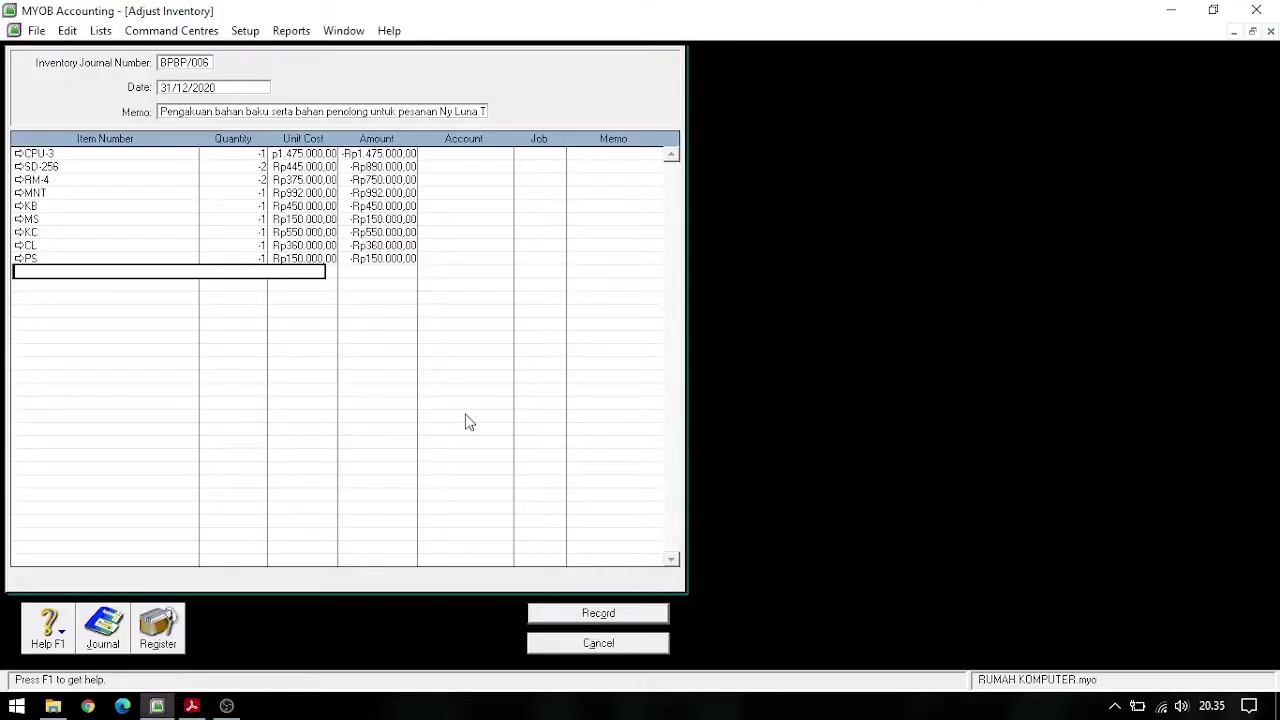
Assign account 5-1100 Raw Material Cost - Process to the CPU-3 line
click(459, 152)
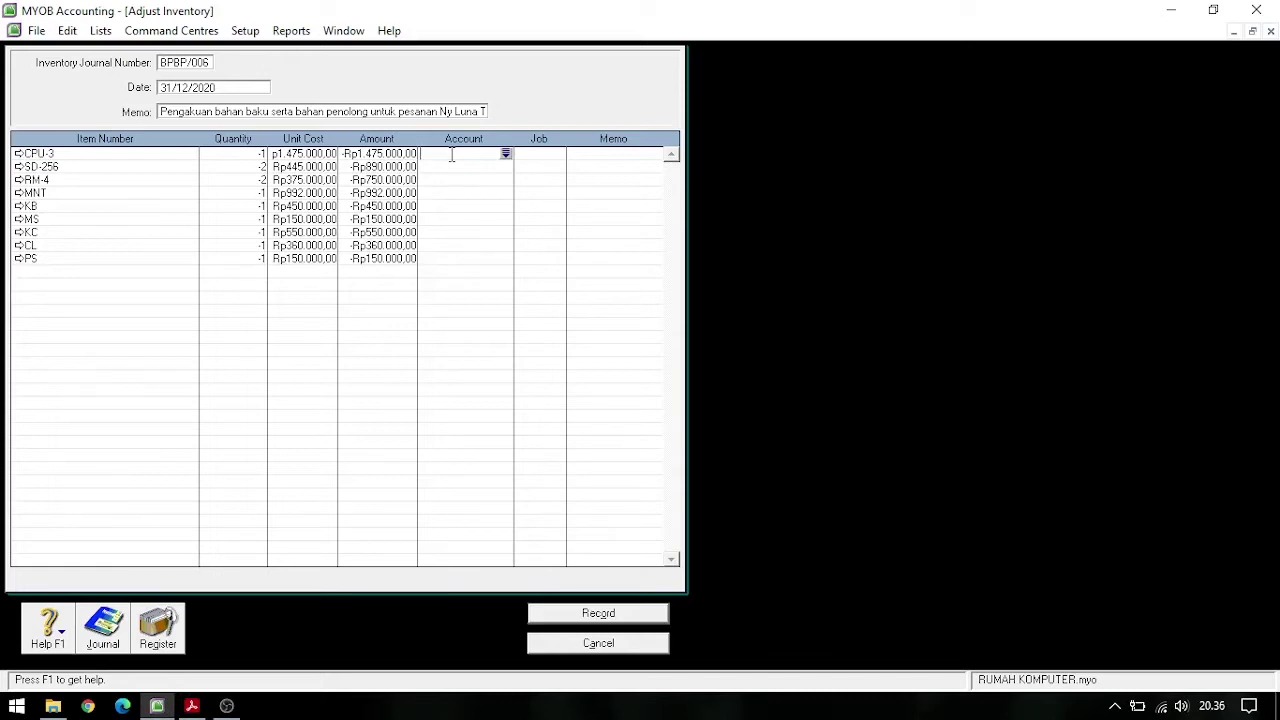
text(6-)
key(Tab)
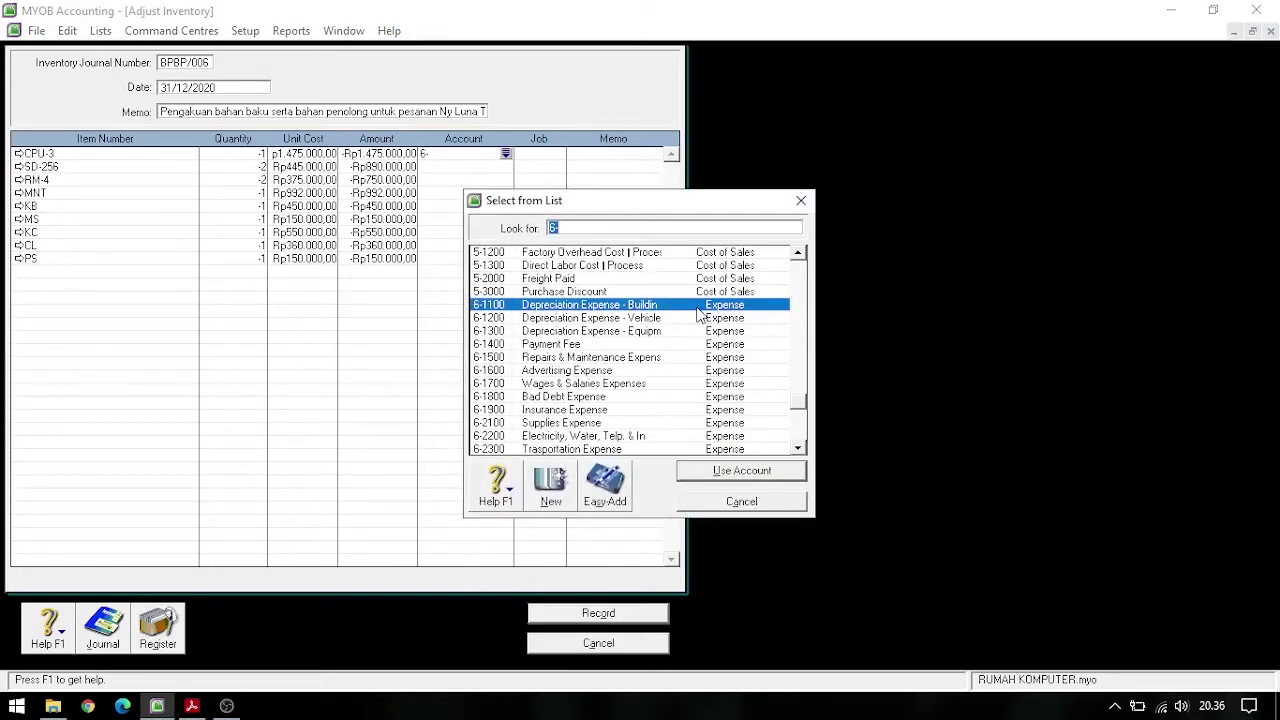
text(5-1100)
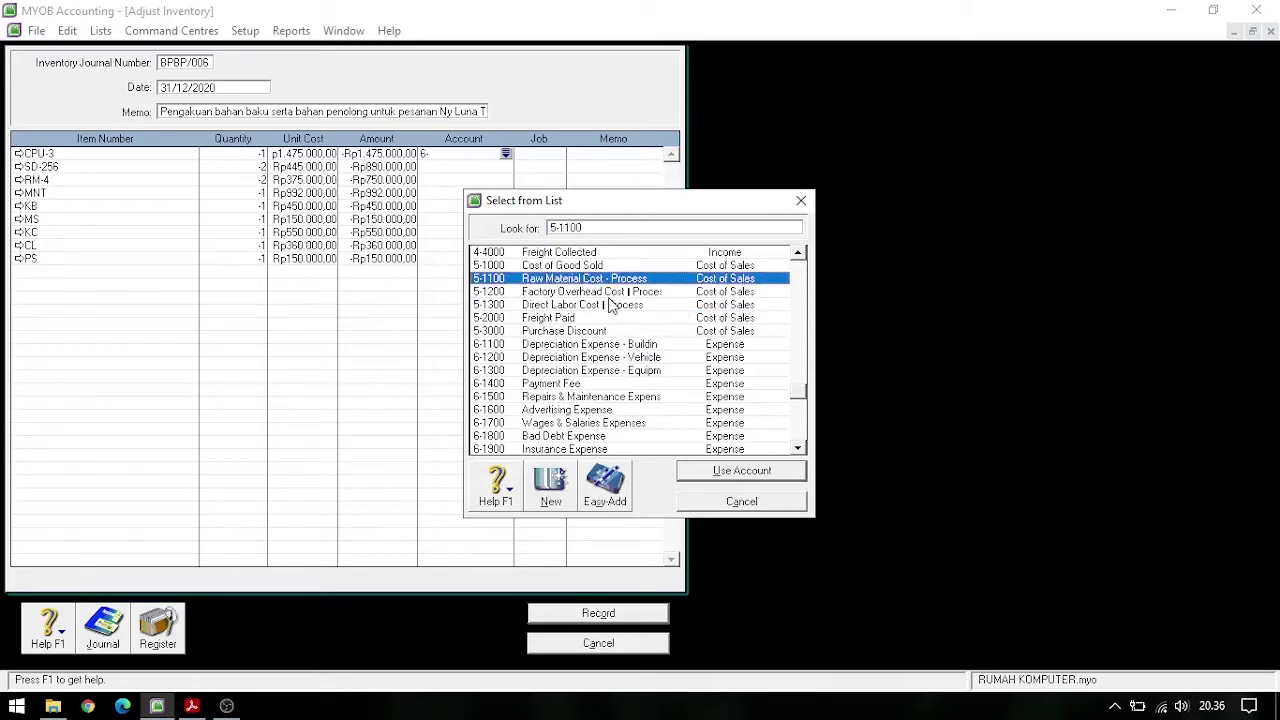
key(Return)
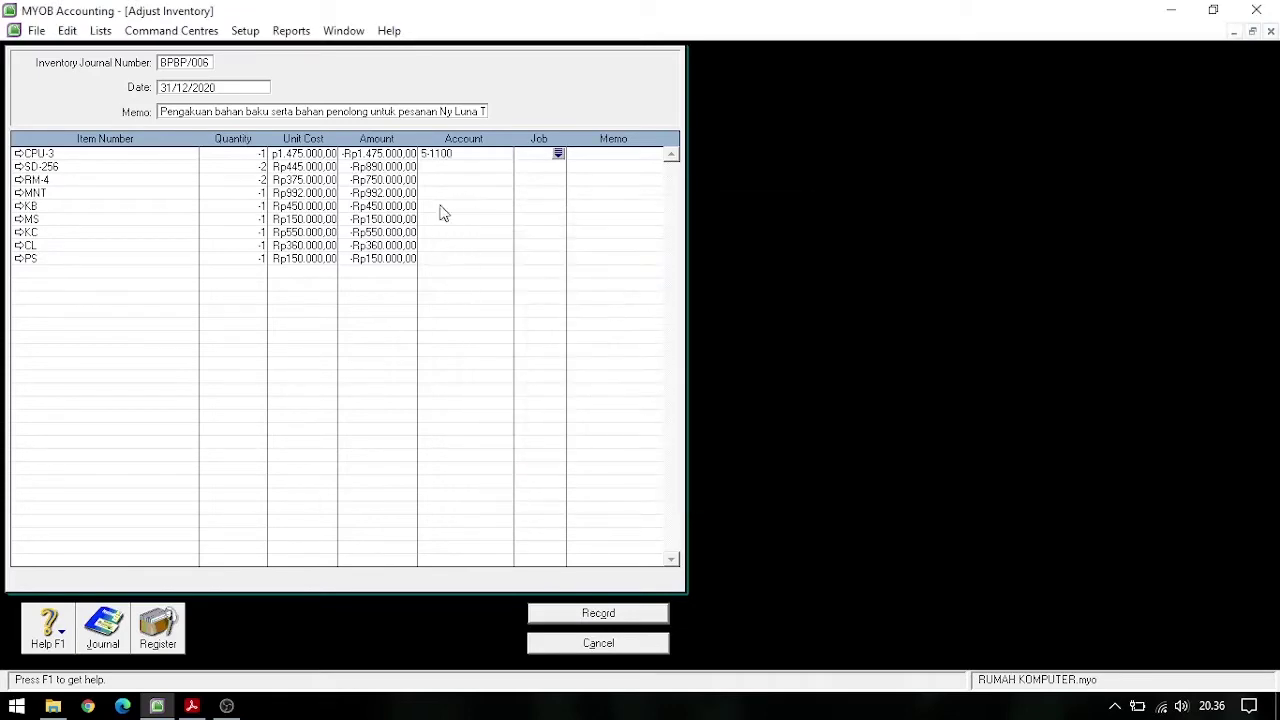
Assign account 5-1100 Raw Material Cost - Process to the SD-256, RM-4 and MNT lines
click(506, 168)
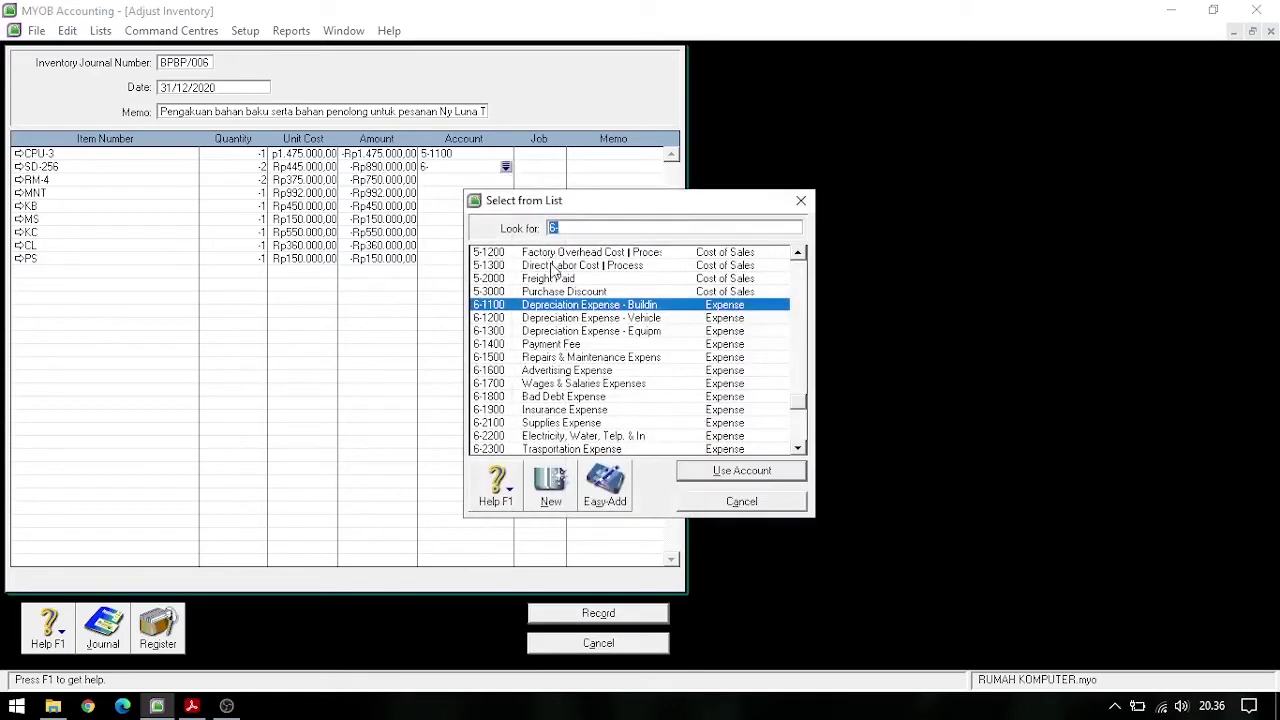
scroll(550, 266, up, 1)
double_click(542, 280)
click(474, 180)
scroll(560, 300, up, 1)
double_click(530, 280)
click(477, 195)
scroll(530, 274, up, 1)
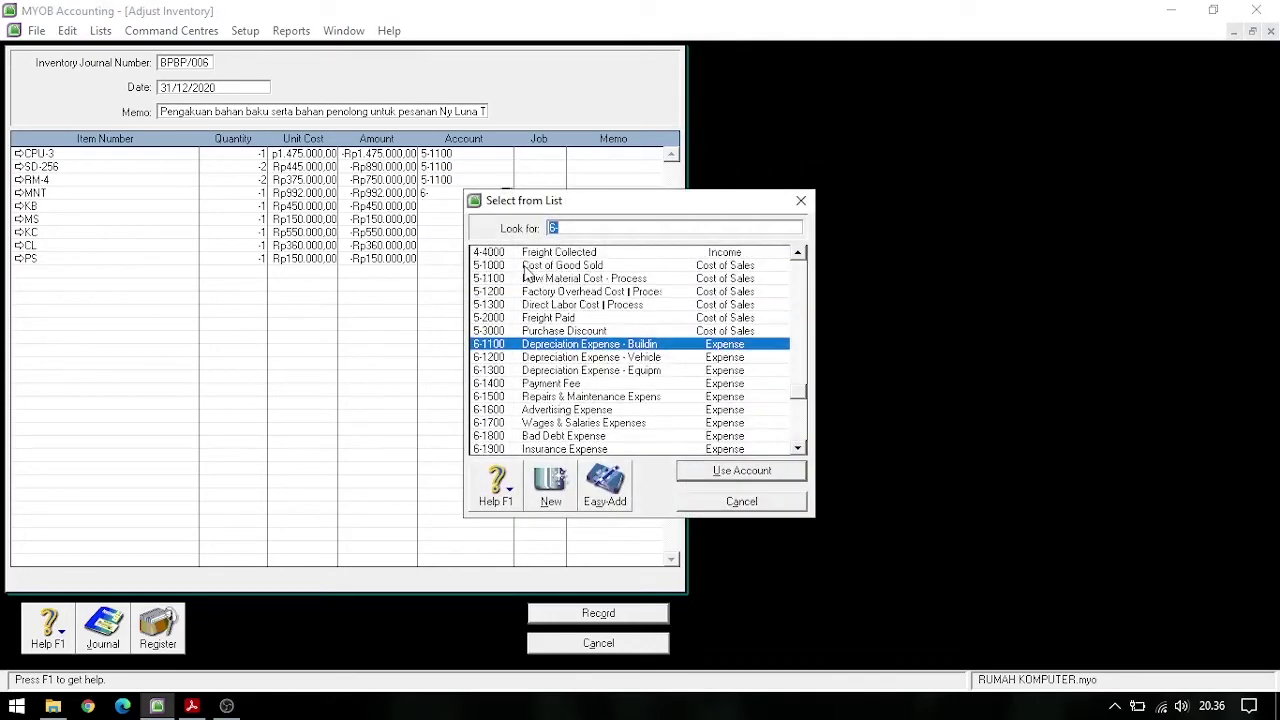
double_click(530, 274)
Assign account 5-1100 Raw Material Cost - Process to the KB and MS lines
click(474, 207)
scroll(540, 300, up, 1)
double_click(540, 278)
click(455, 219)
scroll(512, 280, up, 1)
double_click(512, 278)
Assign account 5-1100 Raw Material Cost - Process to the KC, CL and PS lines
click(461, 236)
scroll(512, 290, up, 1)
double_click(516, 283)
click(455, 246)
scroll(516, 300, up, 1)
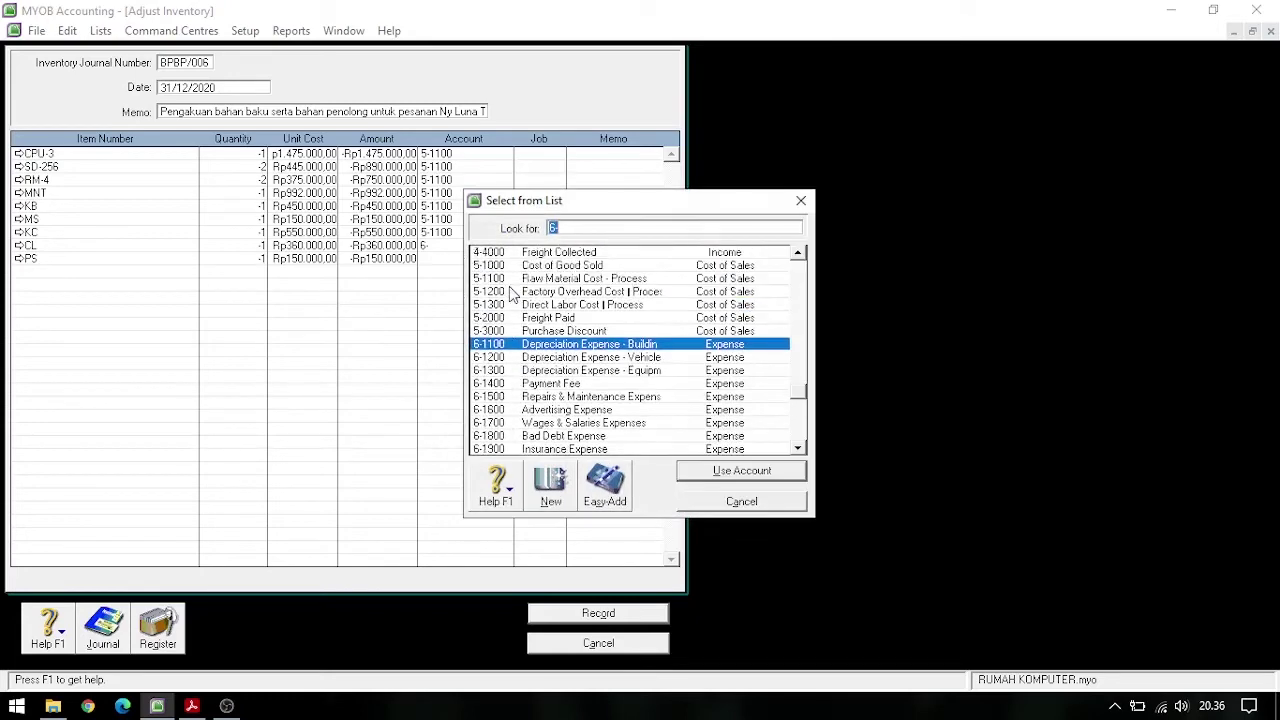
double_click(516, 285)
click(455, 260)
scroll(516, 300, up, 1)
double_click(518, 285)
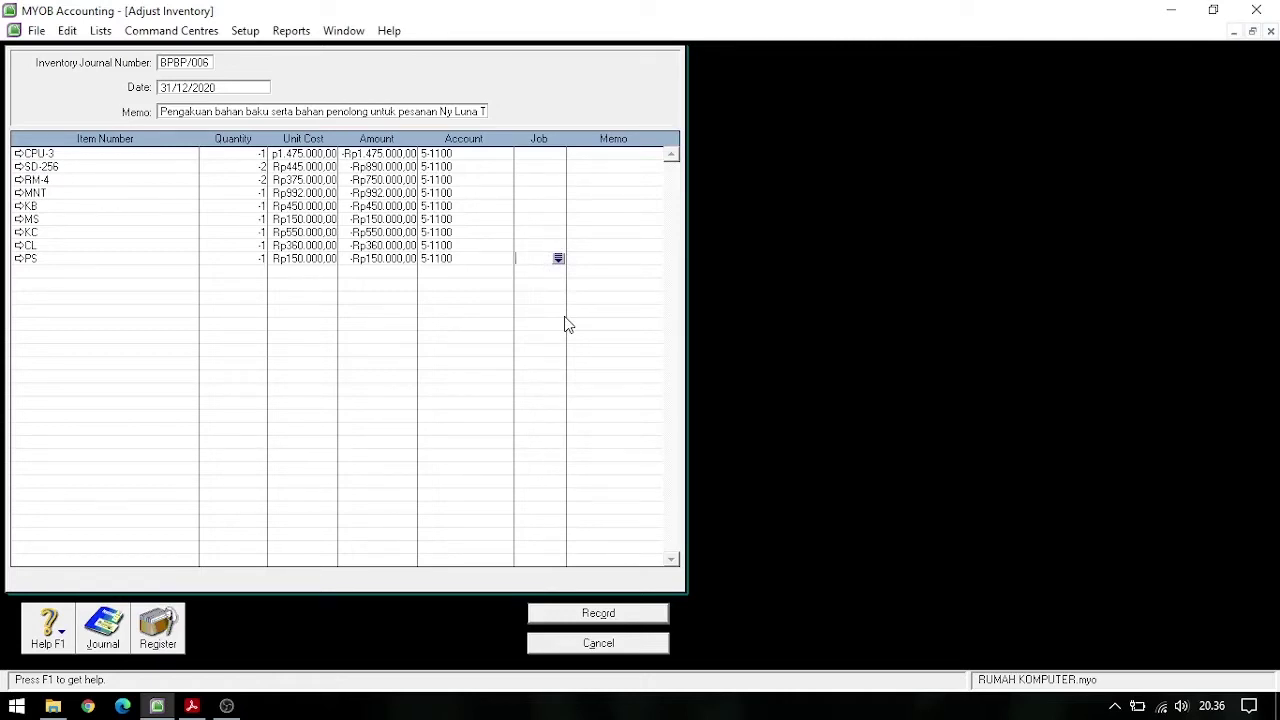
Review the recap of the adjustment's debit and credit entries and compare it with the Transaksi 41 slip in the PDF
key(ctrl+r)
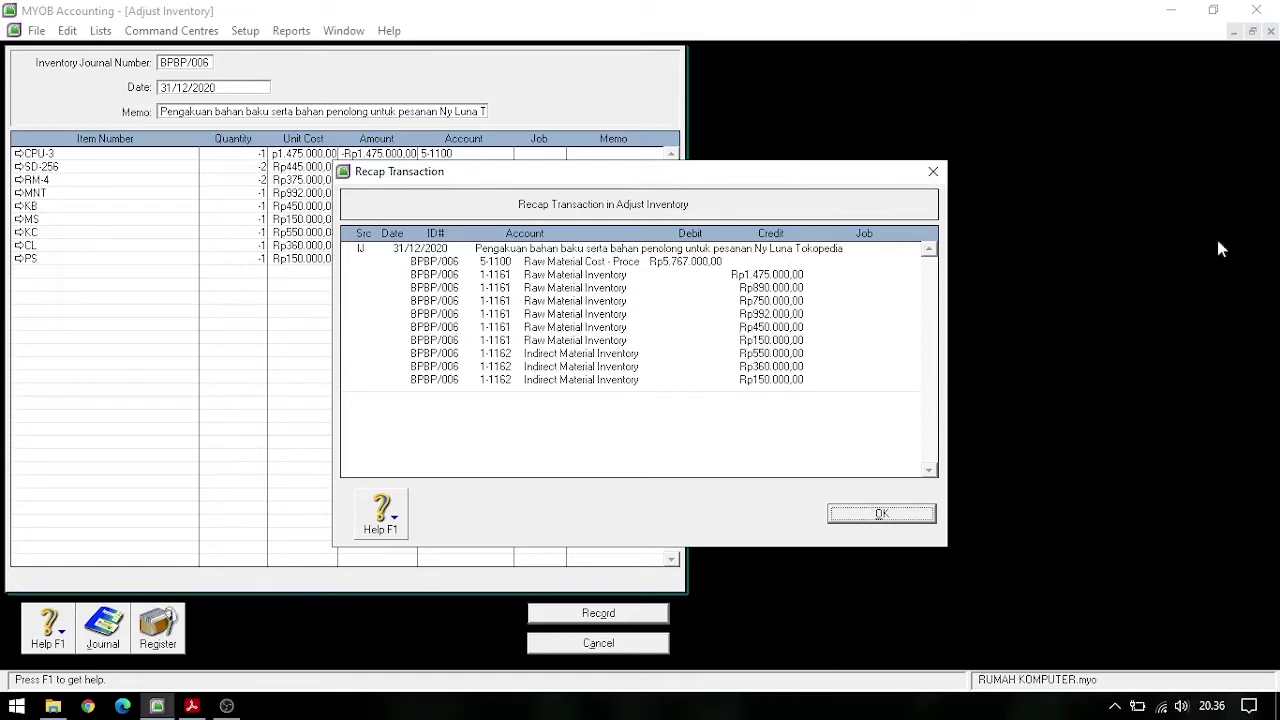
click(933, 172)
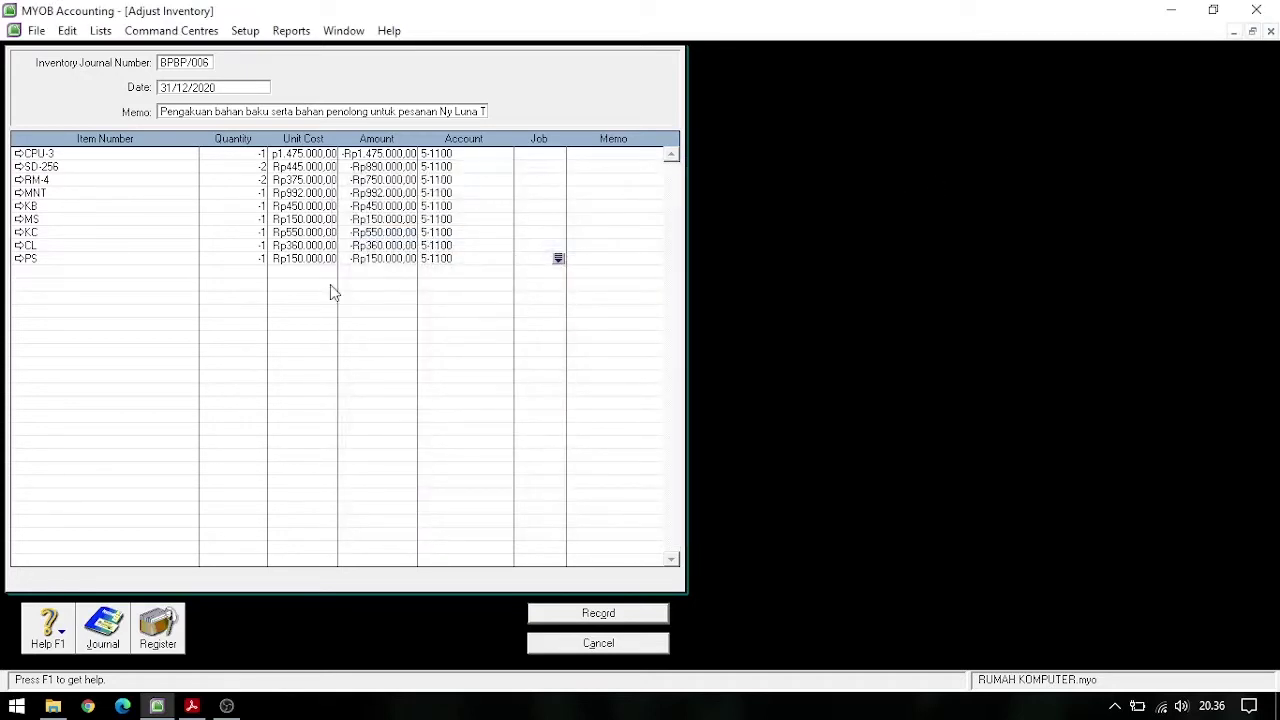
click(204, 706)
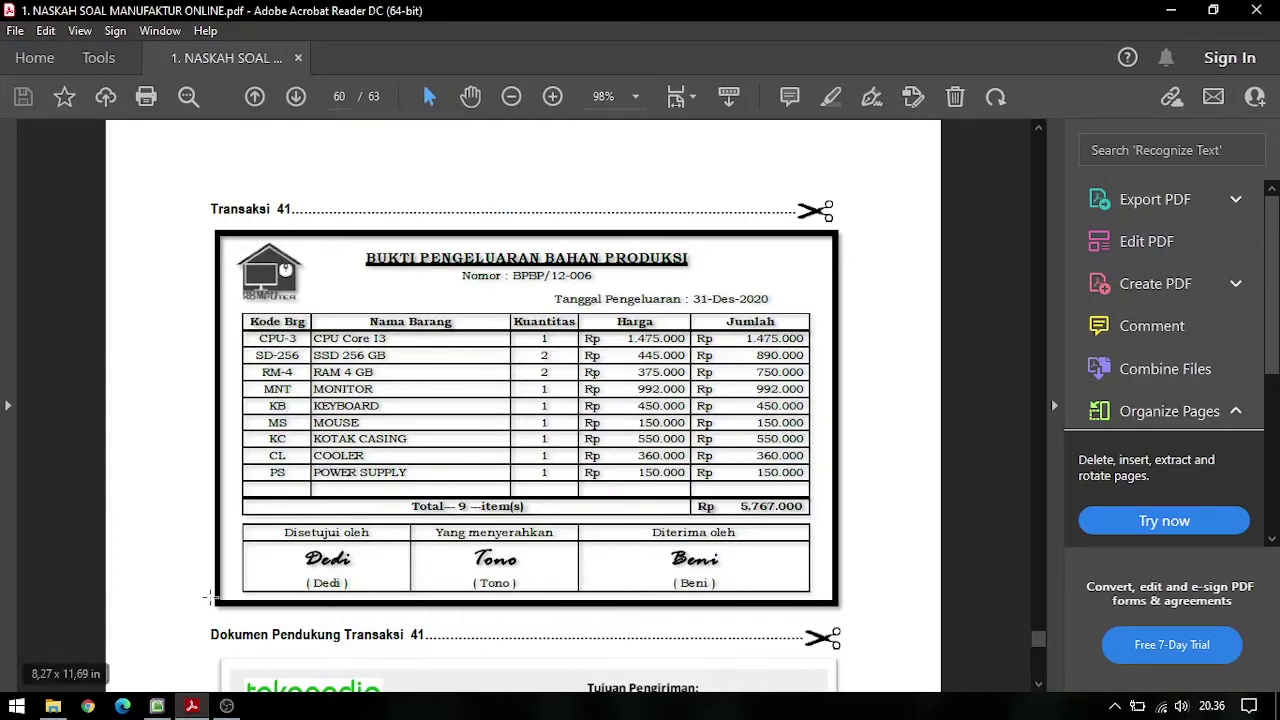
mouse_move(155, 708)
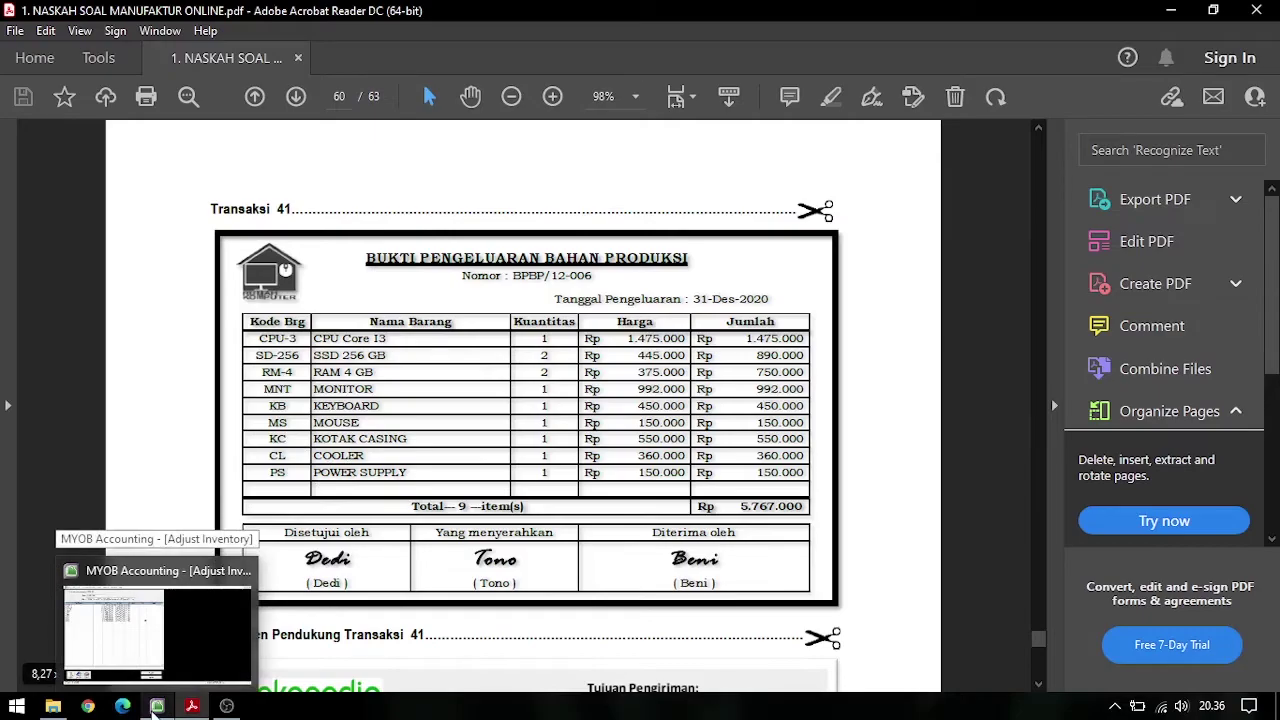
click(190, 640)
Change the account of the KC line to 5-1200 Factory Overhead Cost
click(462, 233)
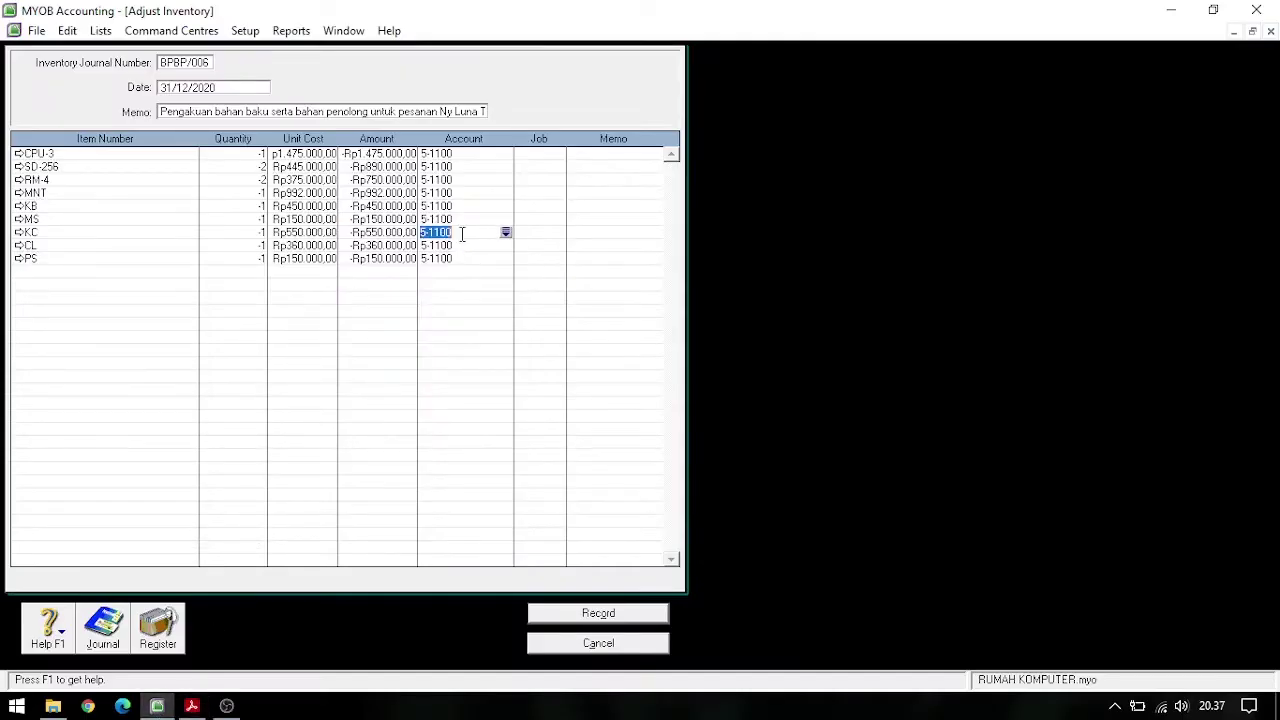
click(458, 247)
click(469, 232)
click(506, 233)
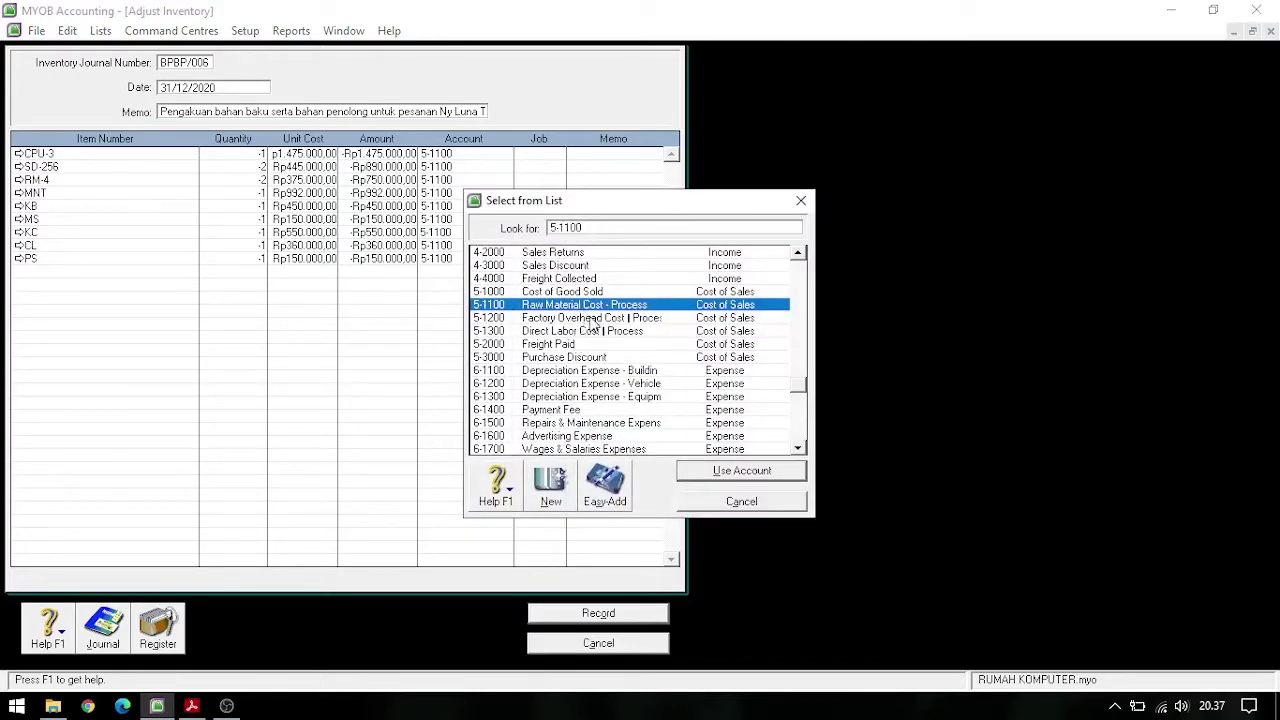
click(594, 320)
key(Return)
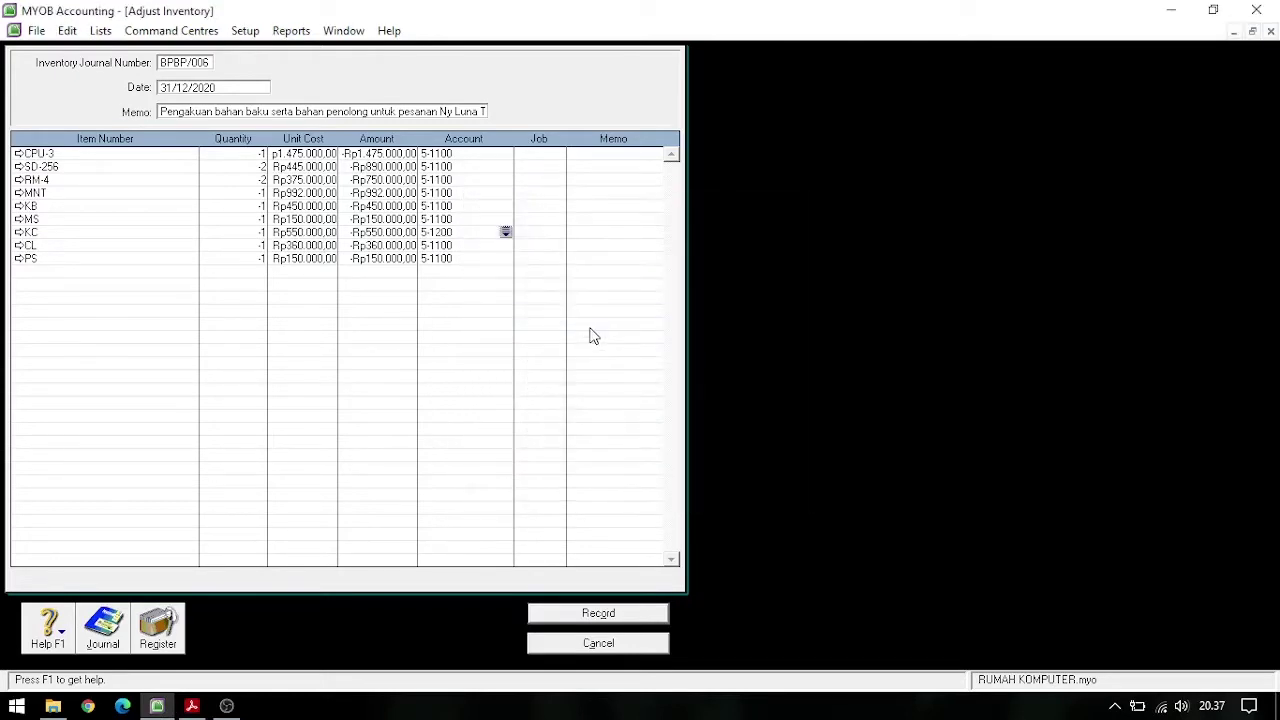
Change the accounts of the CL and PS lines to 5-1200 Factory Overhead Cost
click(505, 251)
click(507, 247)
double_click(609, 305)
click(506, 260)
click(563, 318)
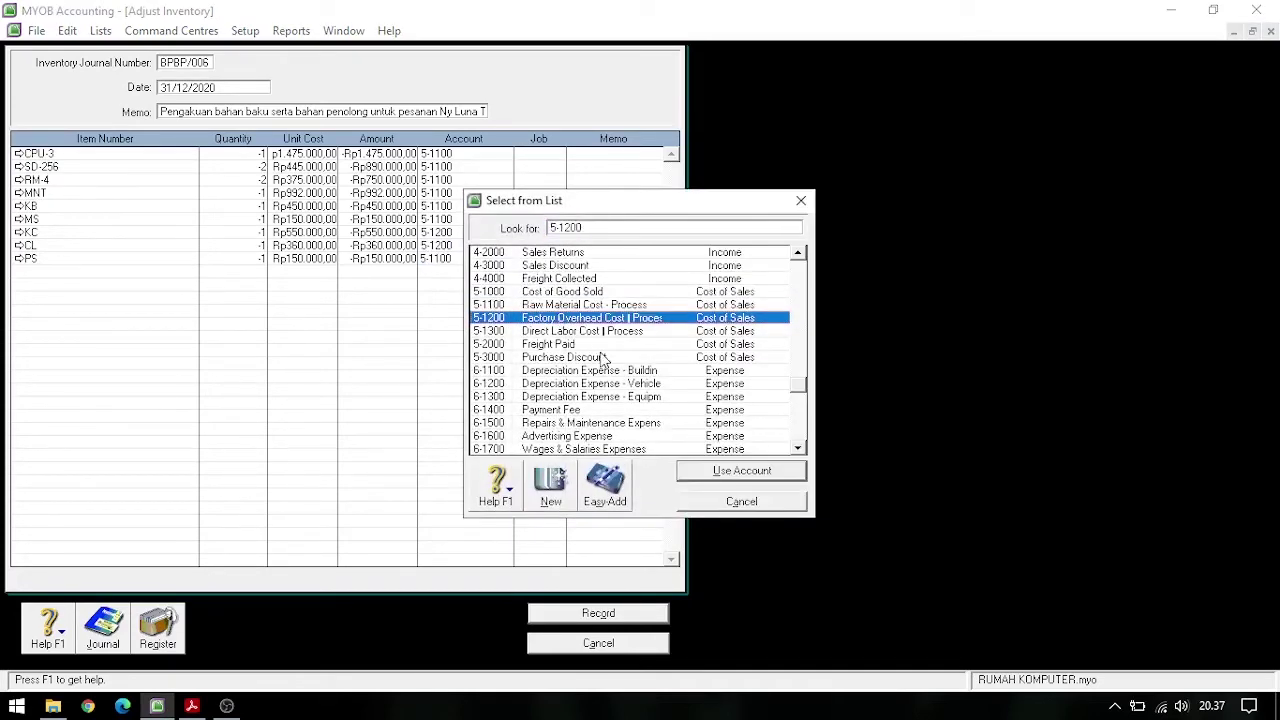
click(735, 471)
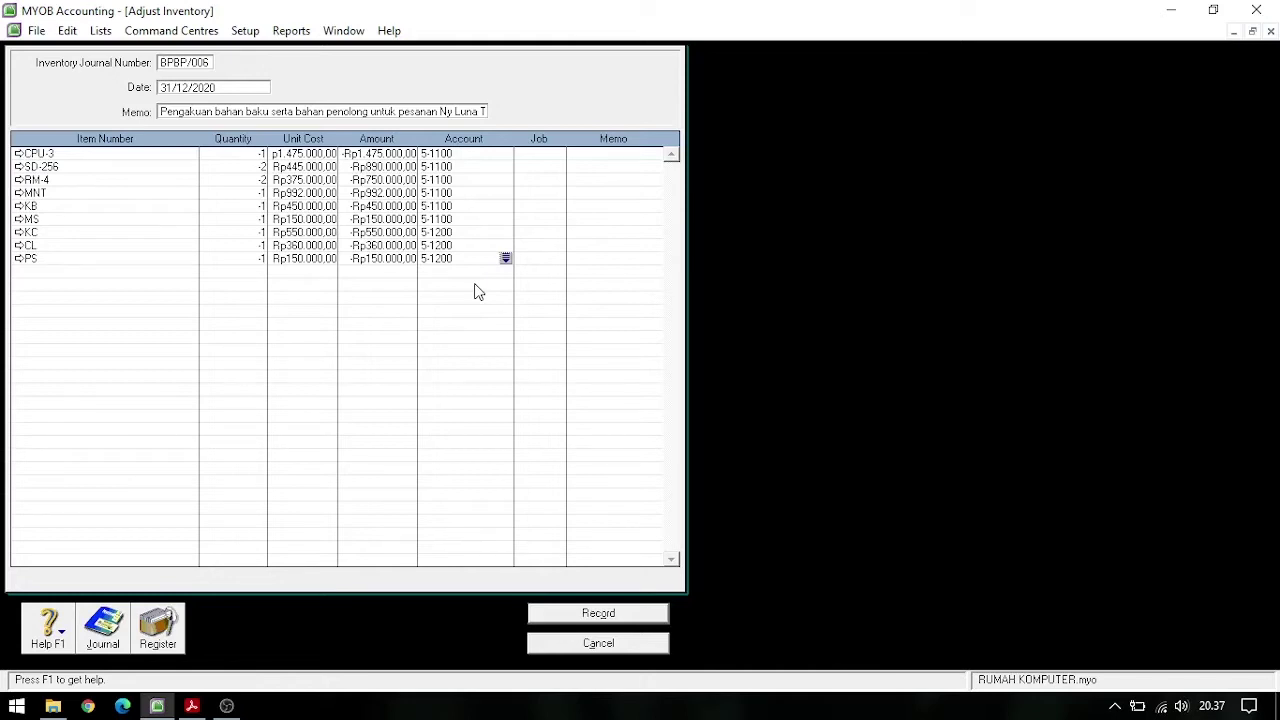
Review the recap of adjustment BPBP/006, record it, and close the inventory adjustment form
key(ctrl+r)
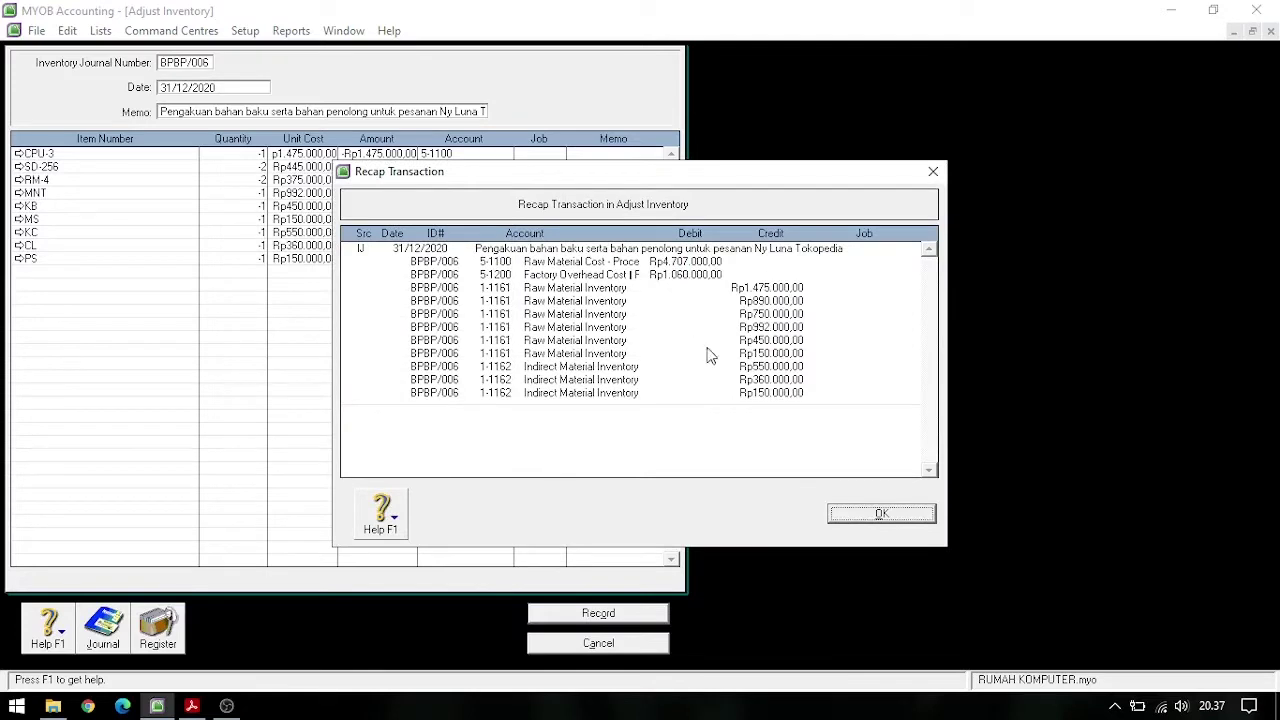
click(881, 514)
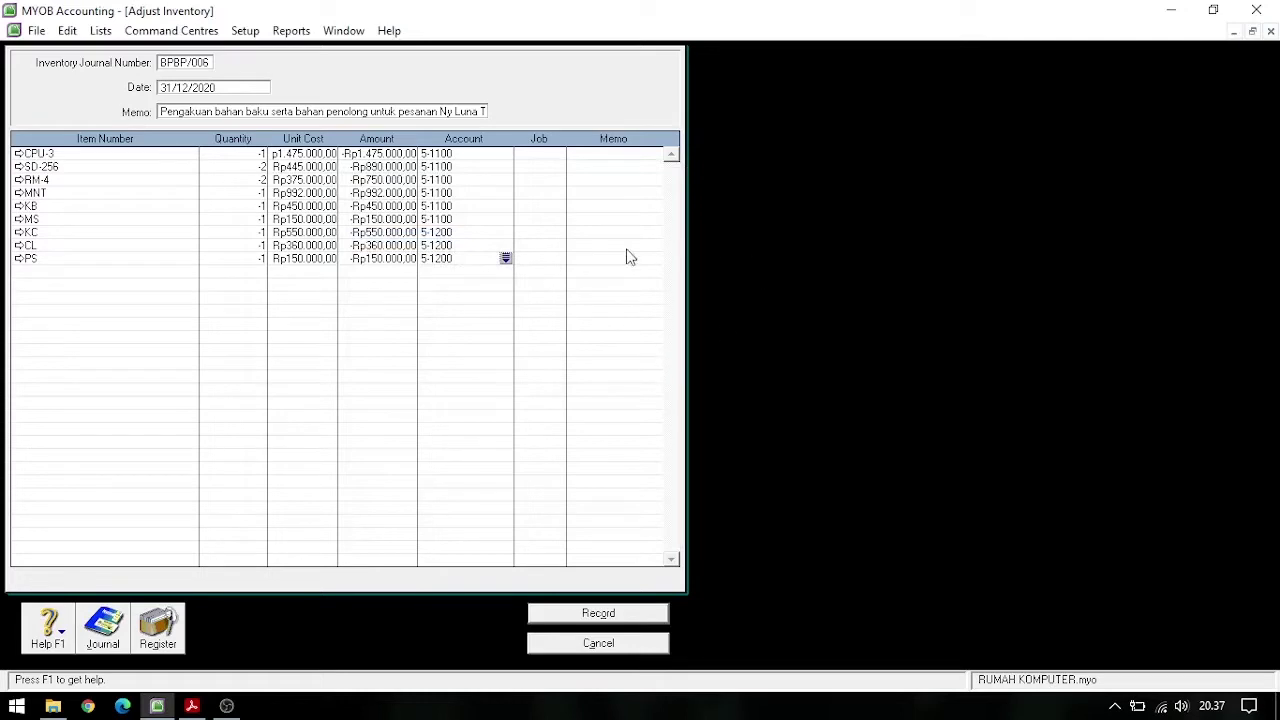
click(636, 614)
click(631, 645)
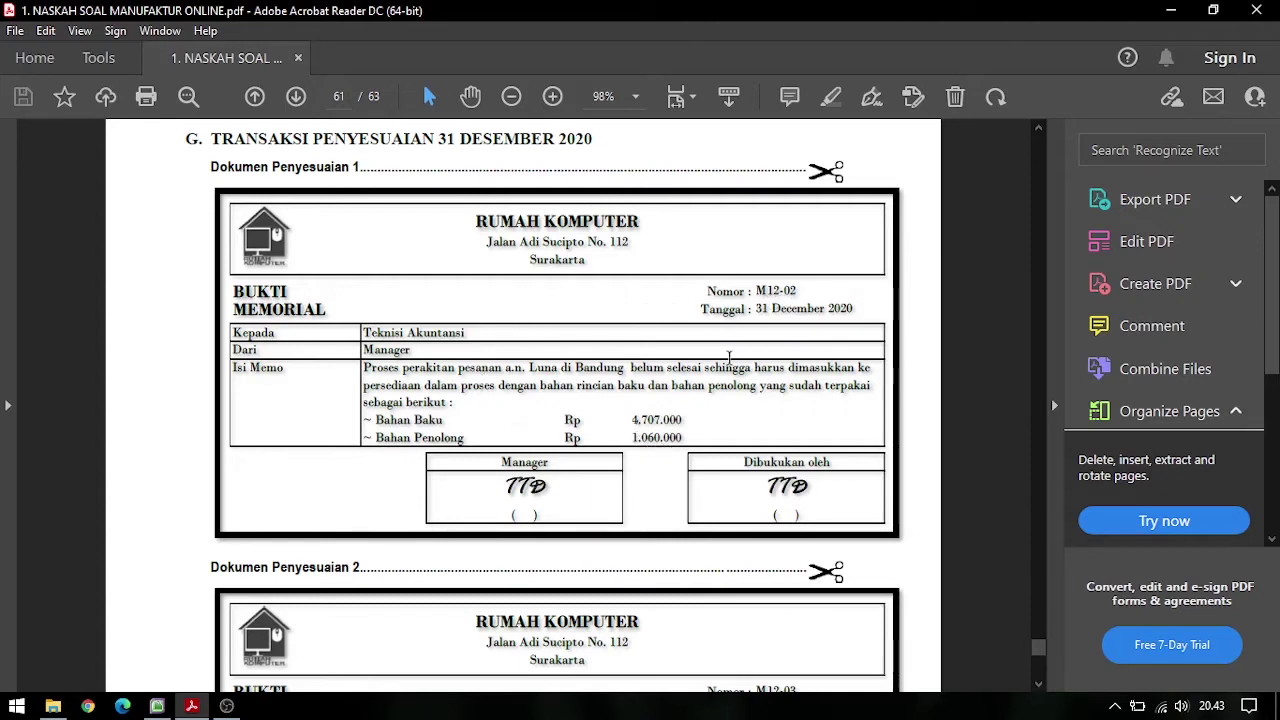
Switch back to MYOB and start a general journal entry numbered M12-02
click(157, 706)
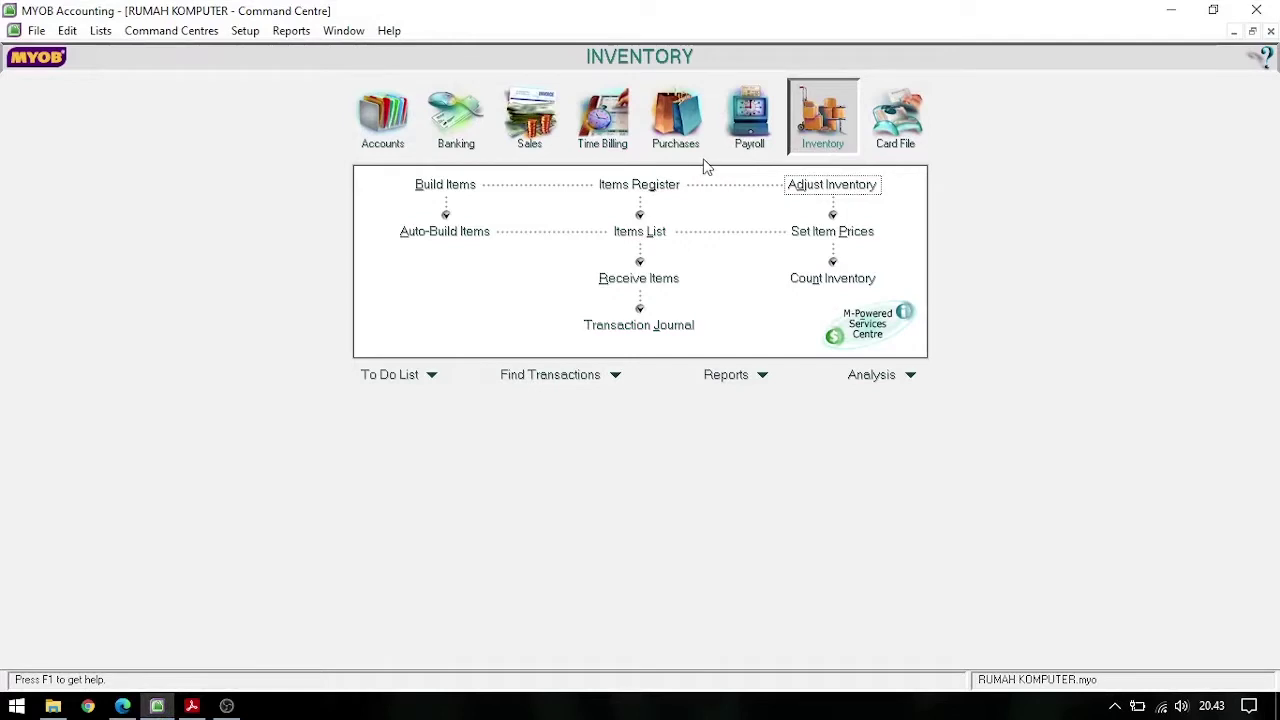
click(373, 140)
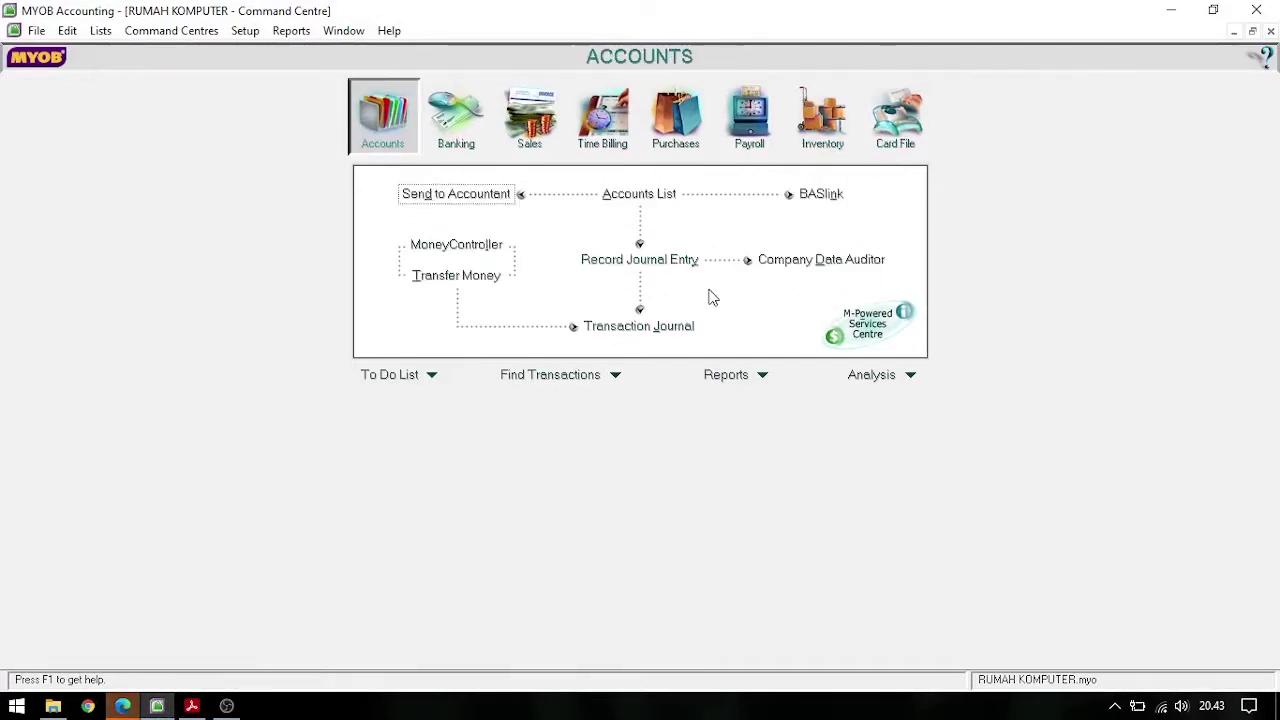
click(666, 260)
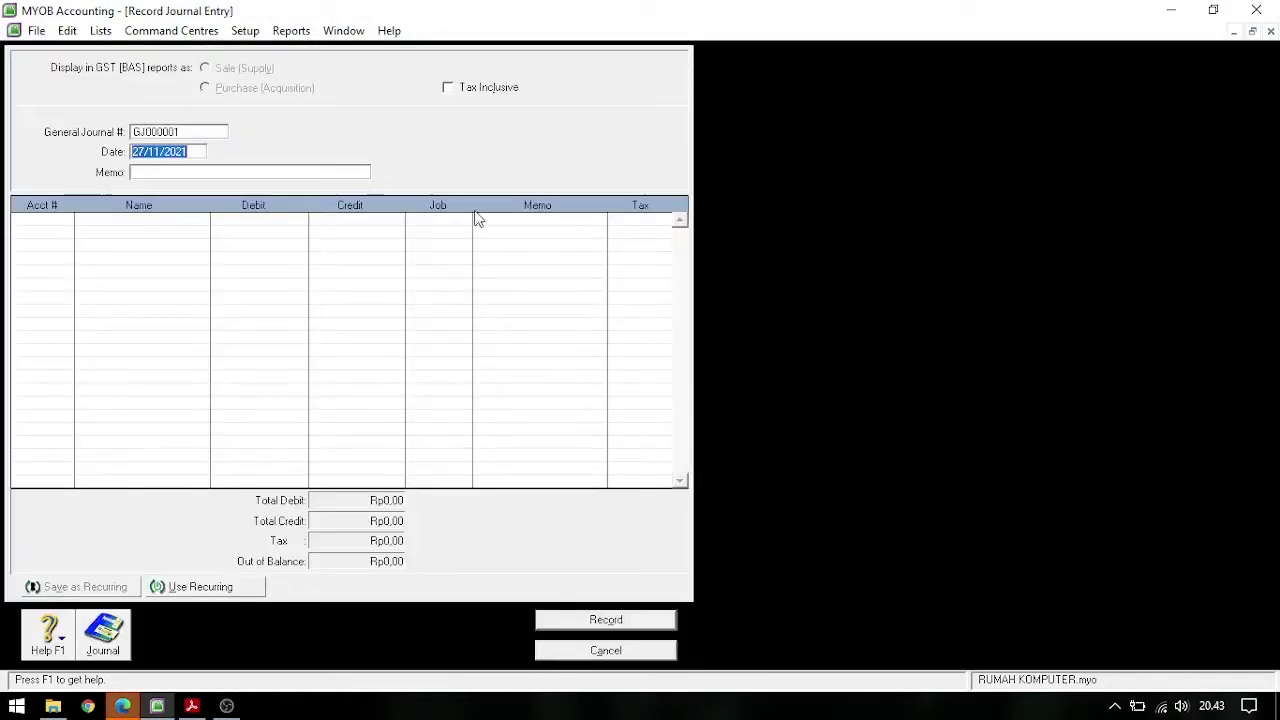
click(172, 133)
key(BackSpace)
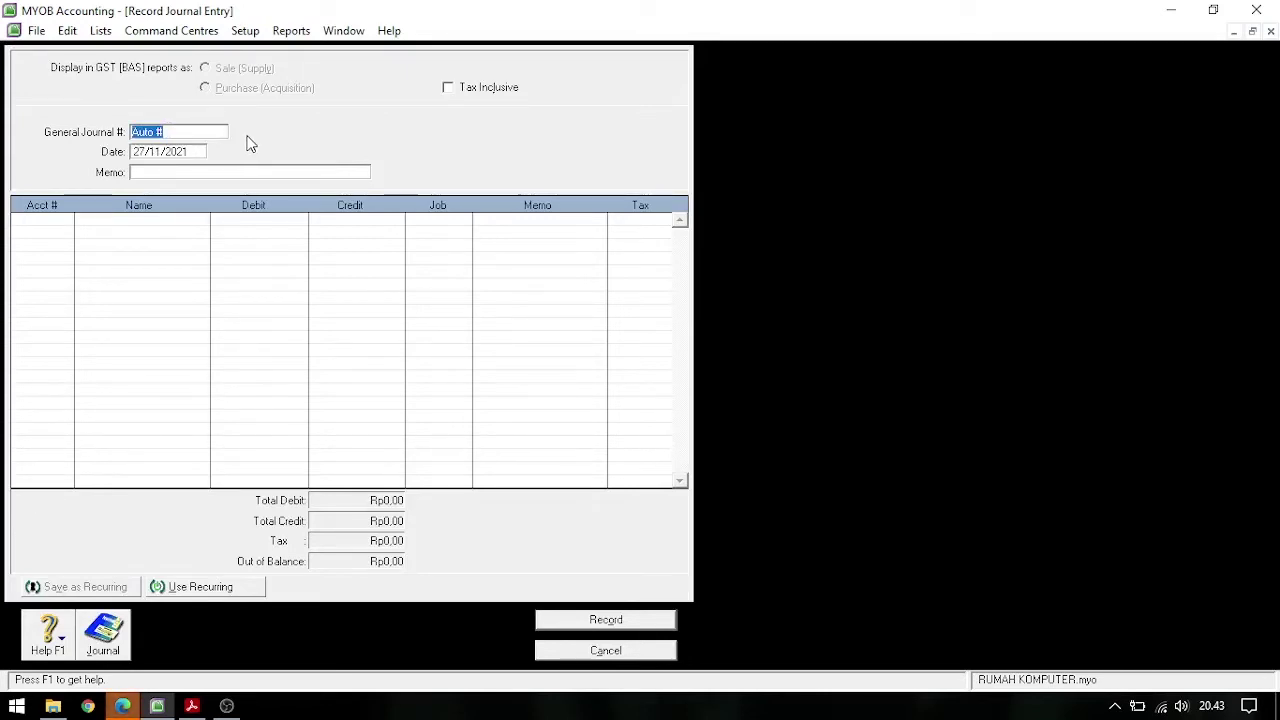
text(MT)
text(2-02)
key(Tab)
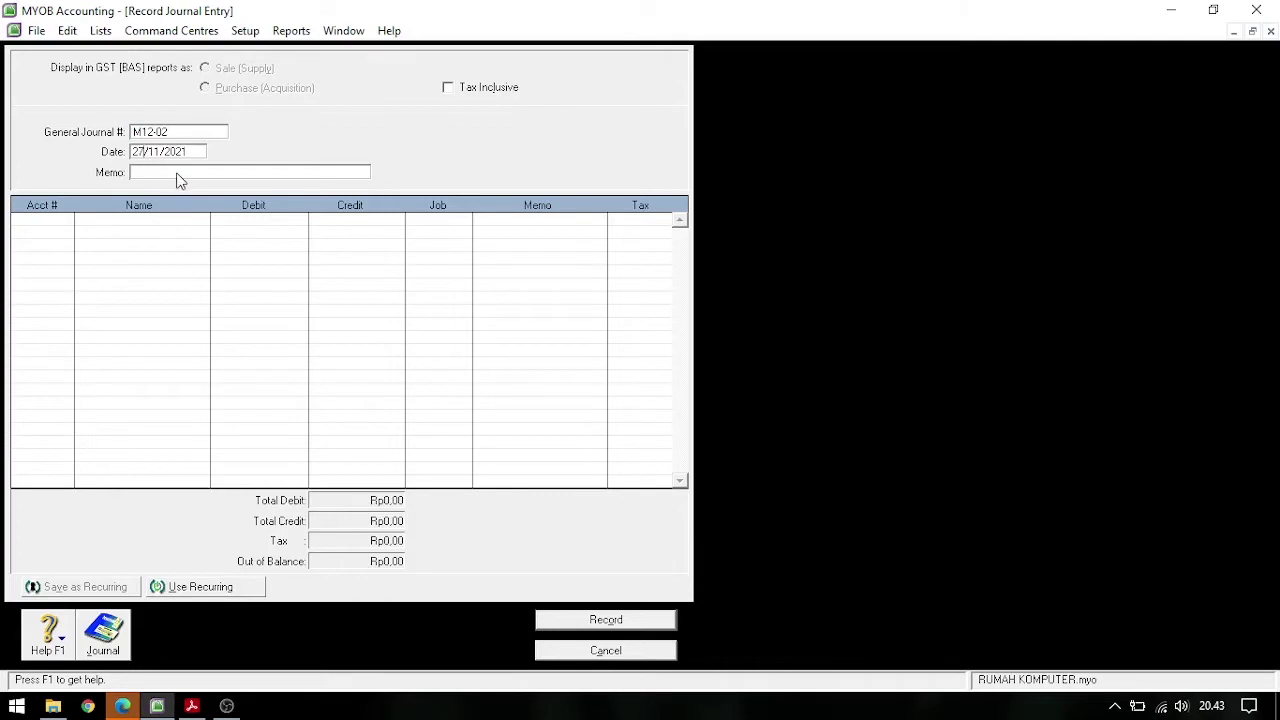
Date the journal entry 31/12/2020 and enter the memo "Penyesuaian barang dalam proses"
text(31)
key(Right)
key(Right)
key(Right)
key(Right)
key(Right)
key(Right)
key(Right)
key(Right)
click(196, 172)
text(Penyesuaian barang dalam proses)
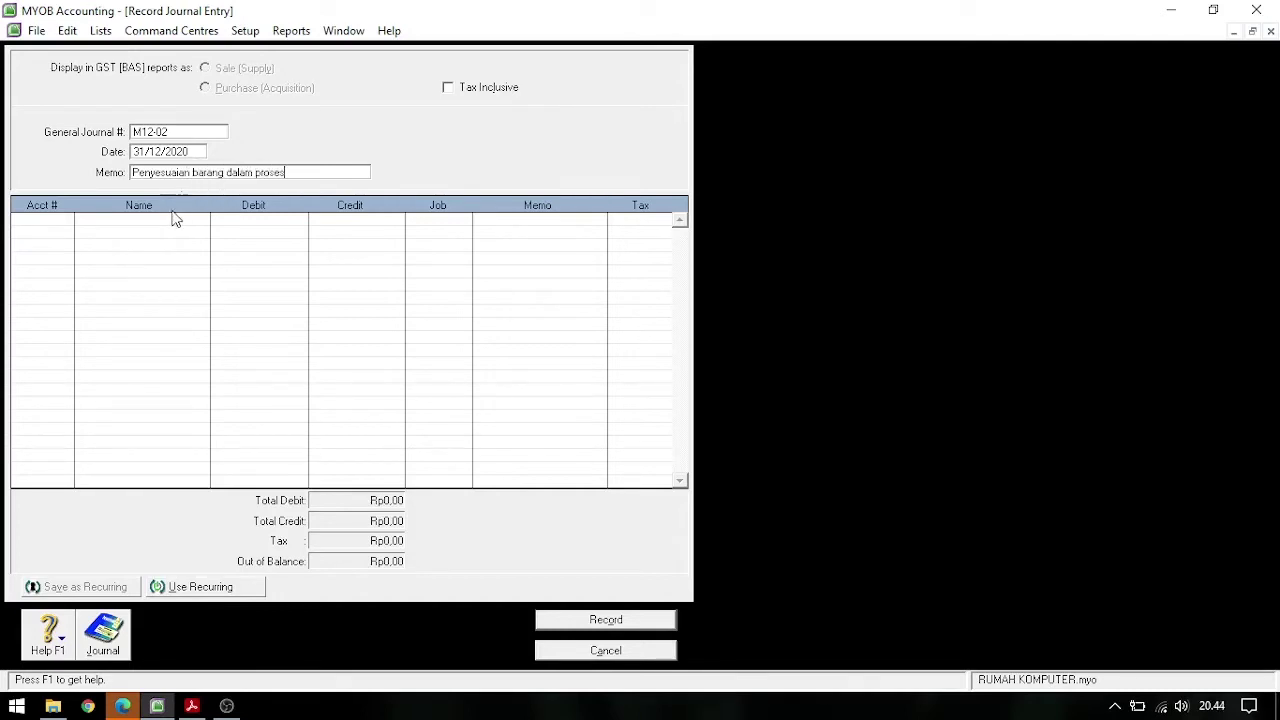
Add account 1-1169 Work in Process Inventory as the first line of the journal entry
click(40, 229)
key(Tab)
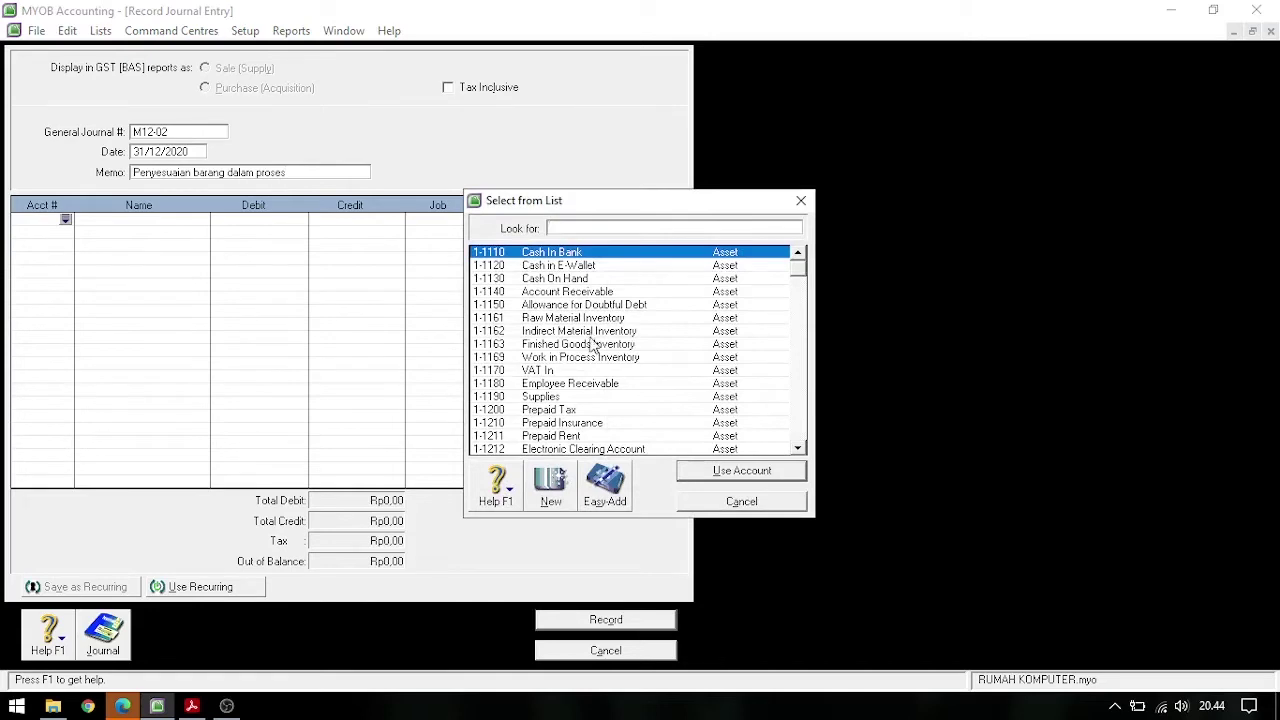
double_click(575, 358)
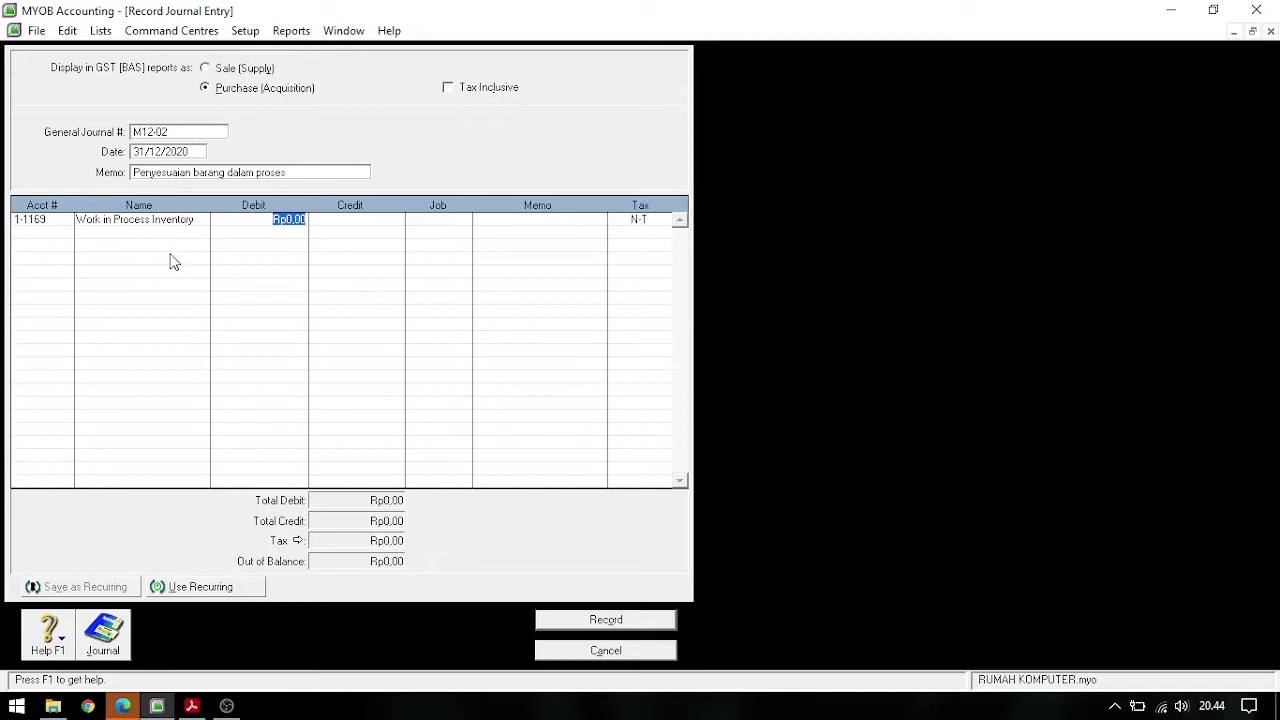
Add a second line for account 5-1100 Raw Material Cost - Process with a credit of Rp4.707.000
click(45, 232)
click(63, 232)
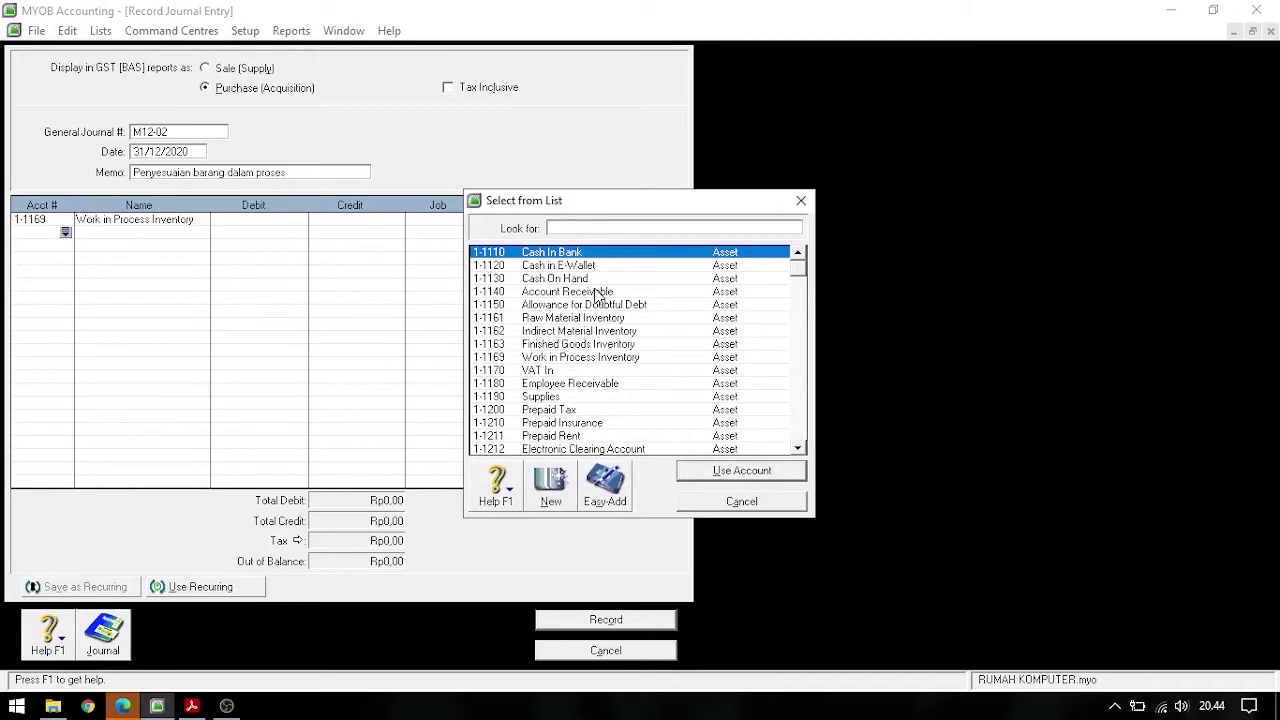
scroll(598, 296, down, 10)
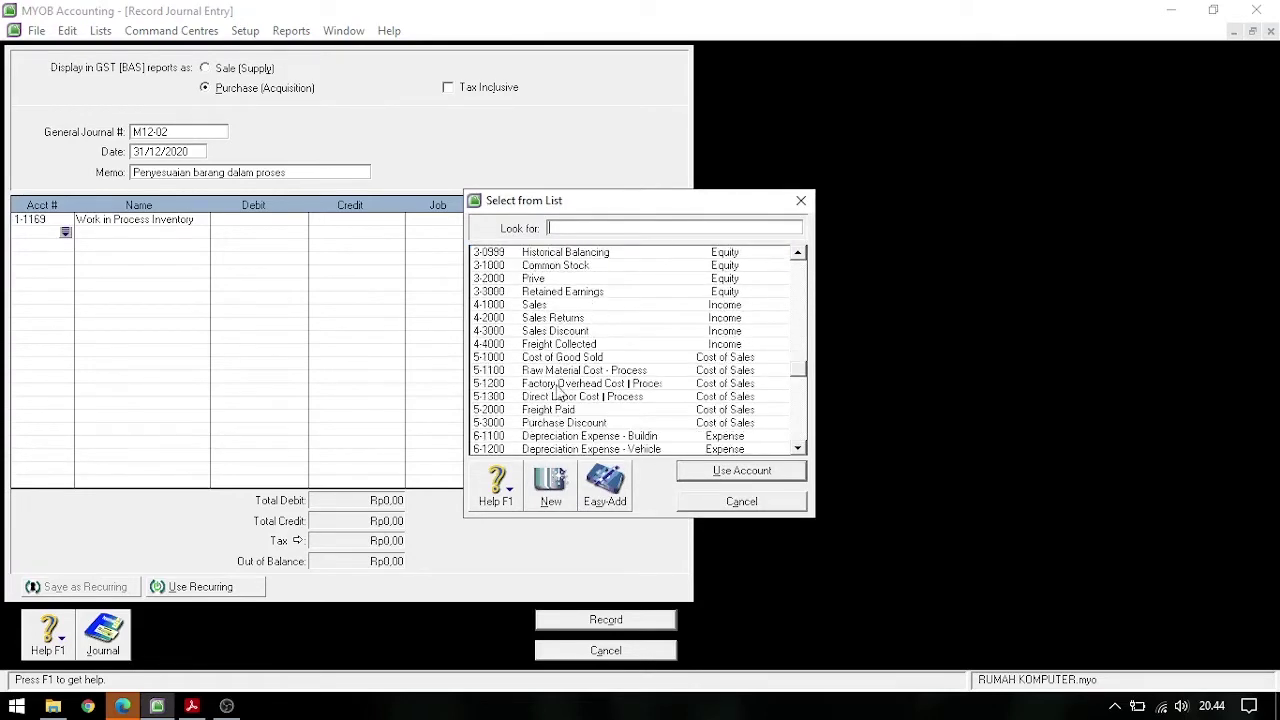
click(575, 370)
click(741, 471)
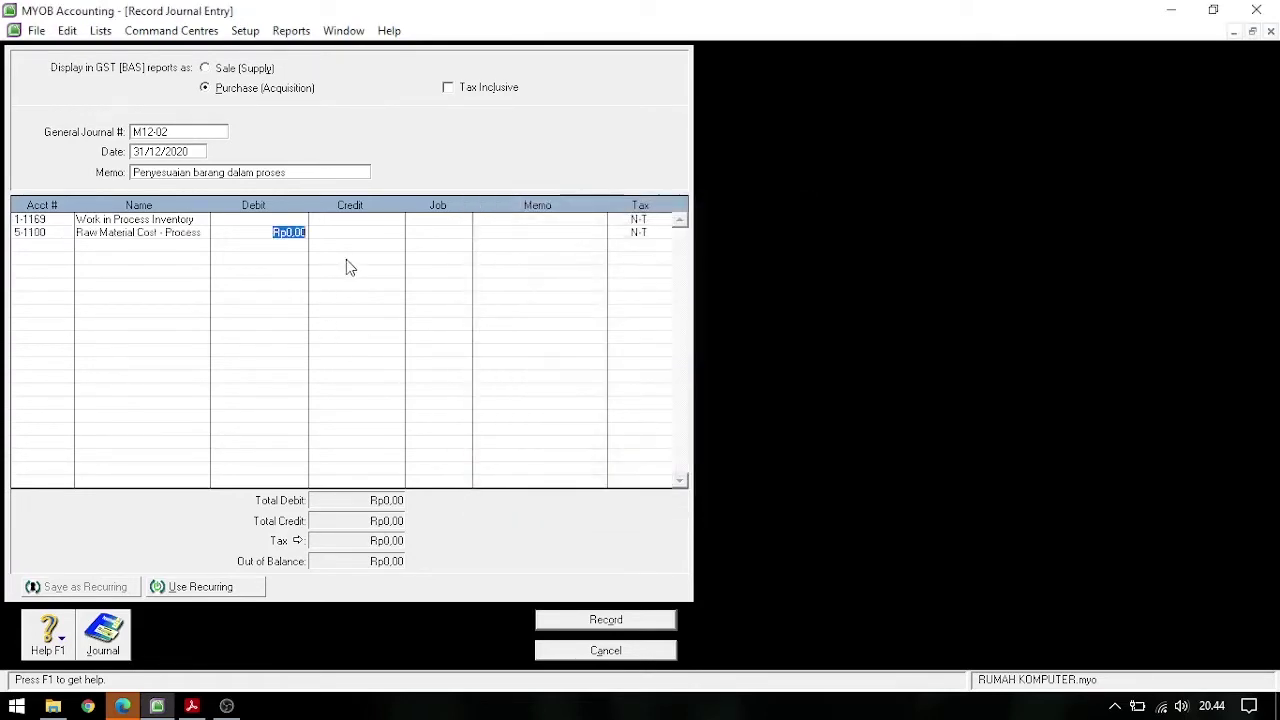
key(Tab)
text(4707000)
Add a third line for account 5-1200 Factory Overhead Cost and clear its automatically filled debit amount
click(32, 251)
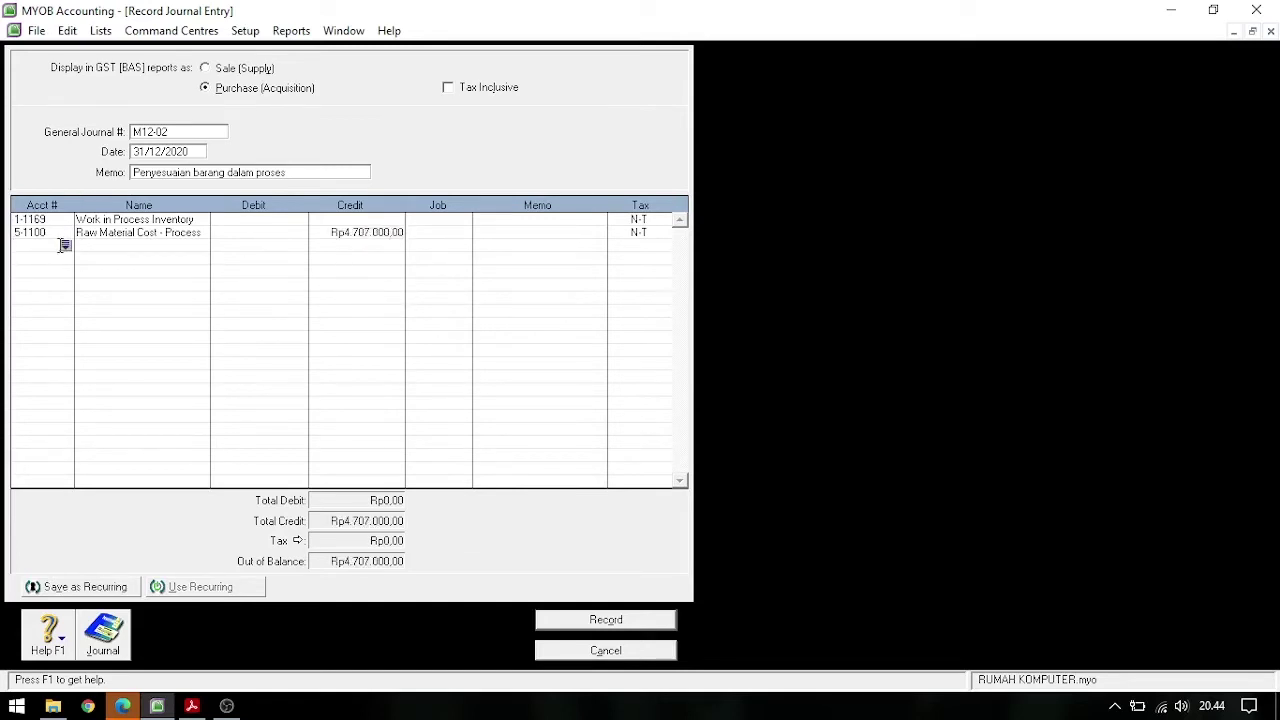
click(65, 245)
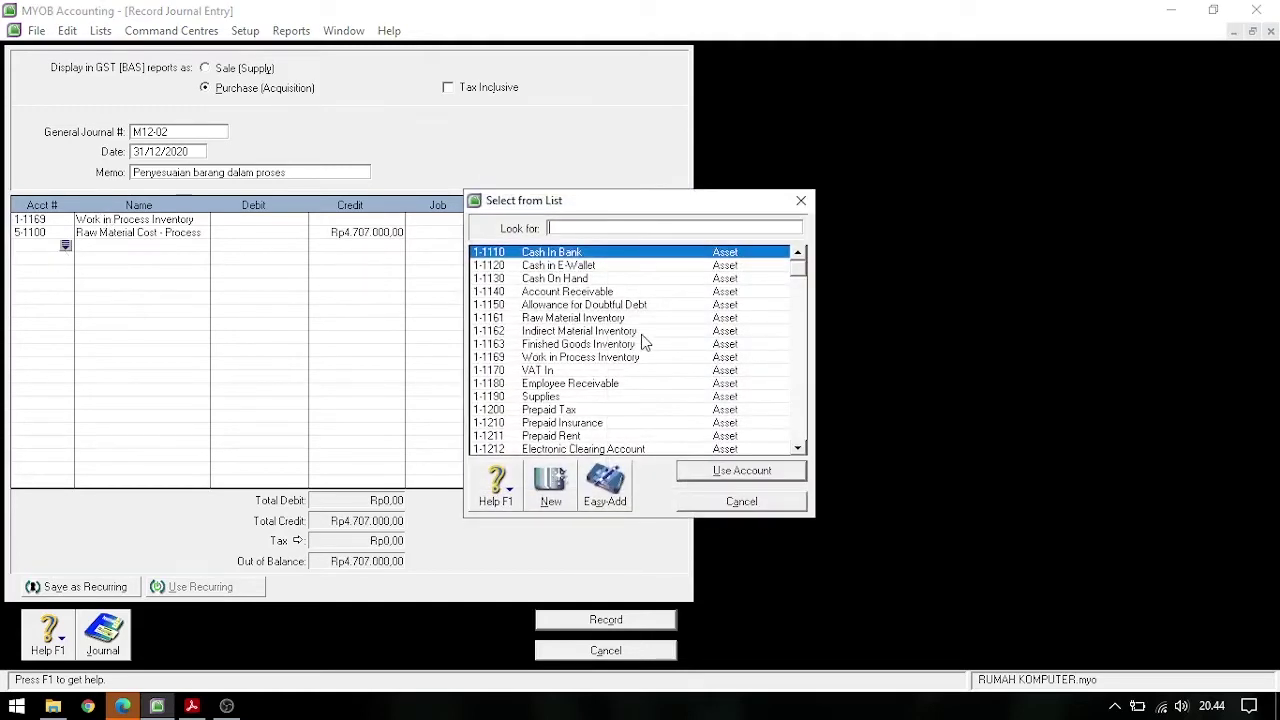
scroll(640, 340, down, 10)
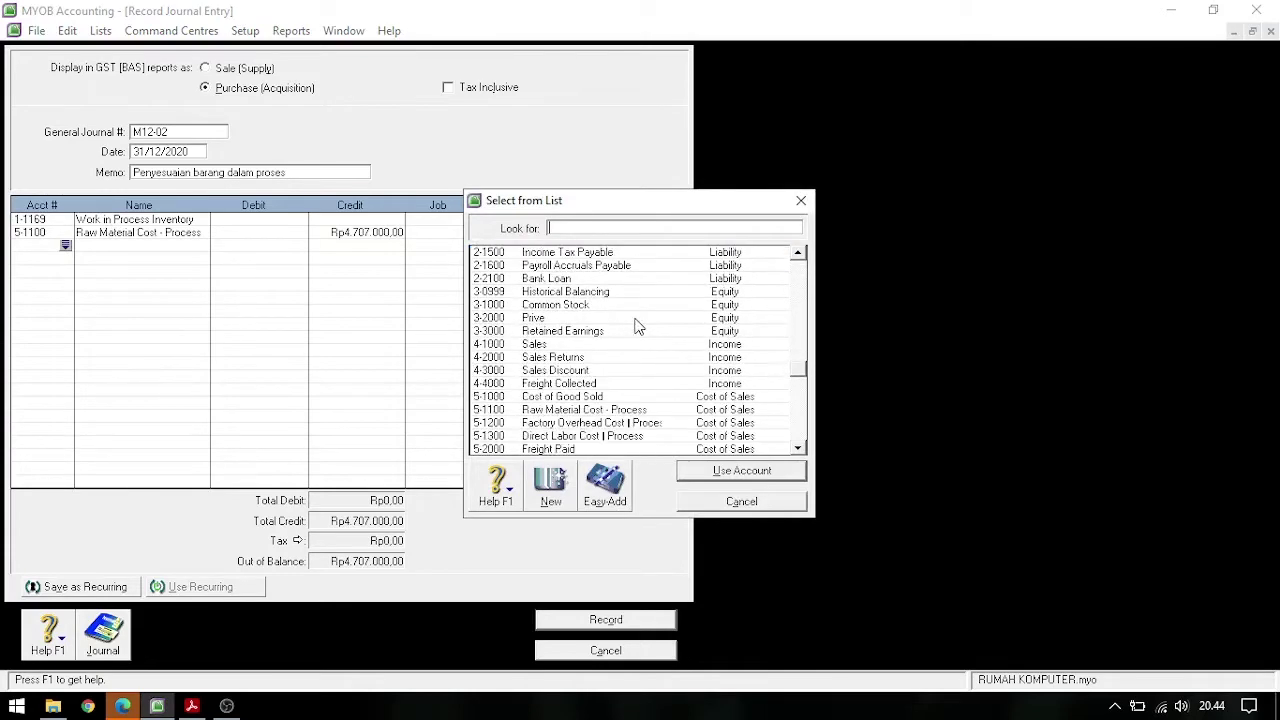
click(643, 360)
double_click(650, 345)
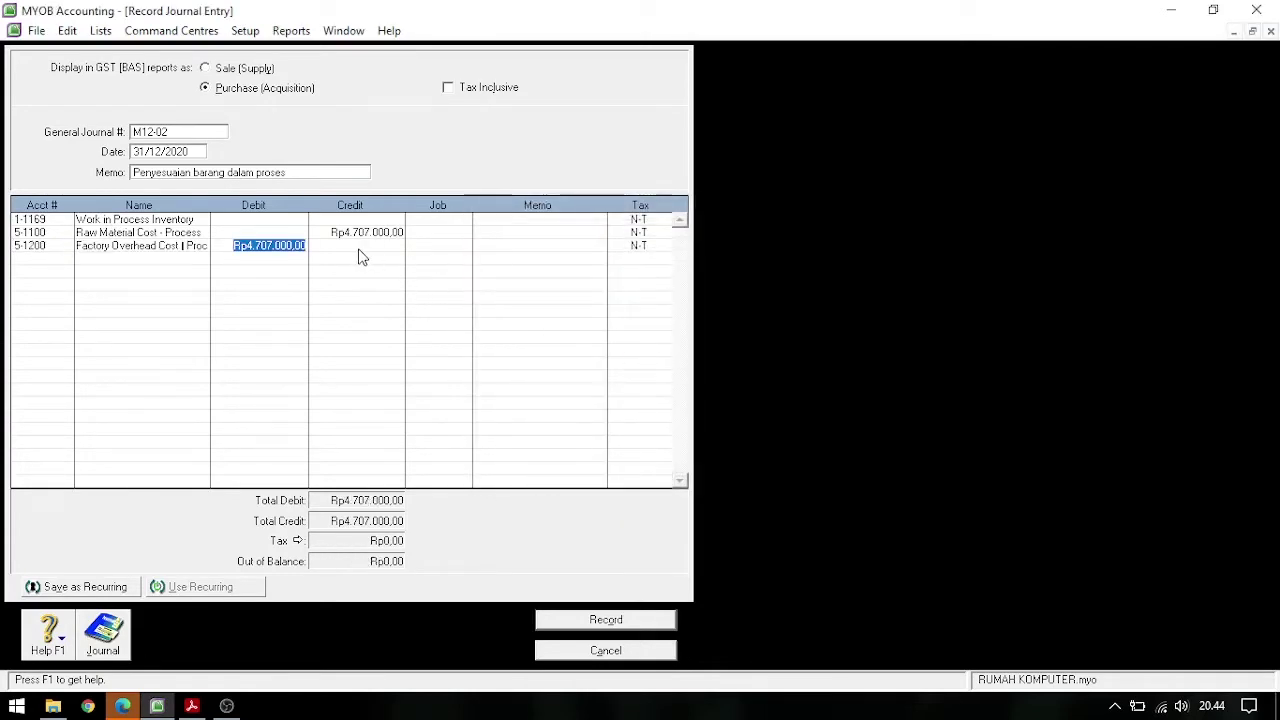
click(260, 219)
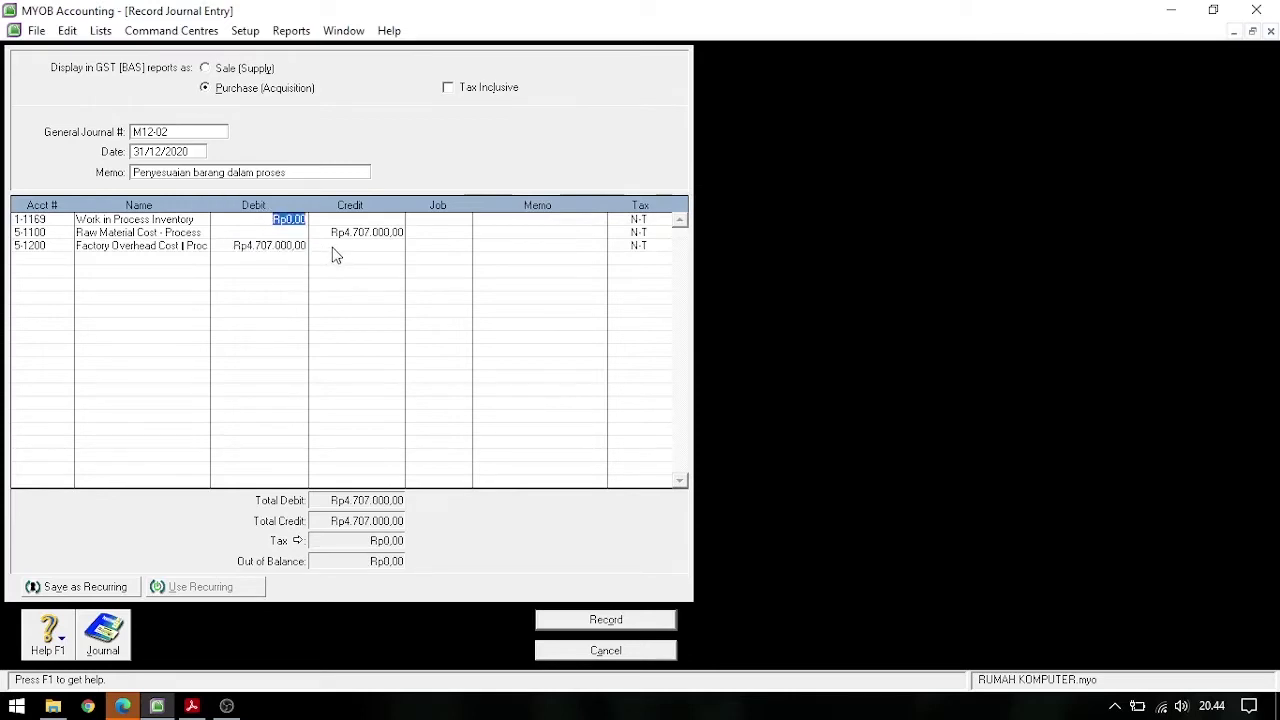
click(282, 250)
key(BackSpace)
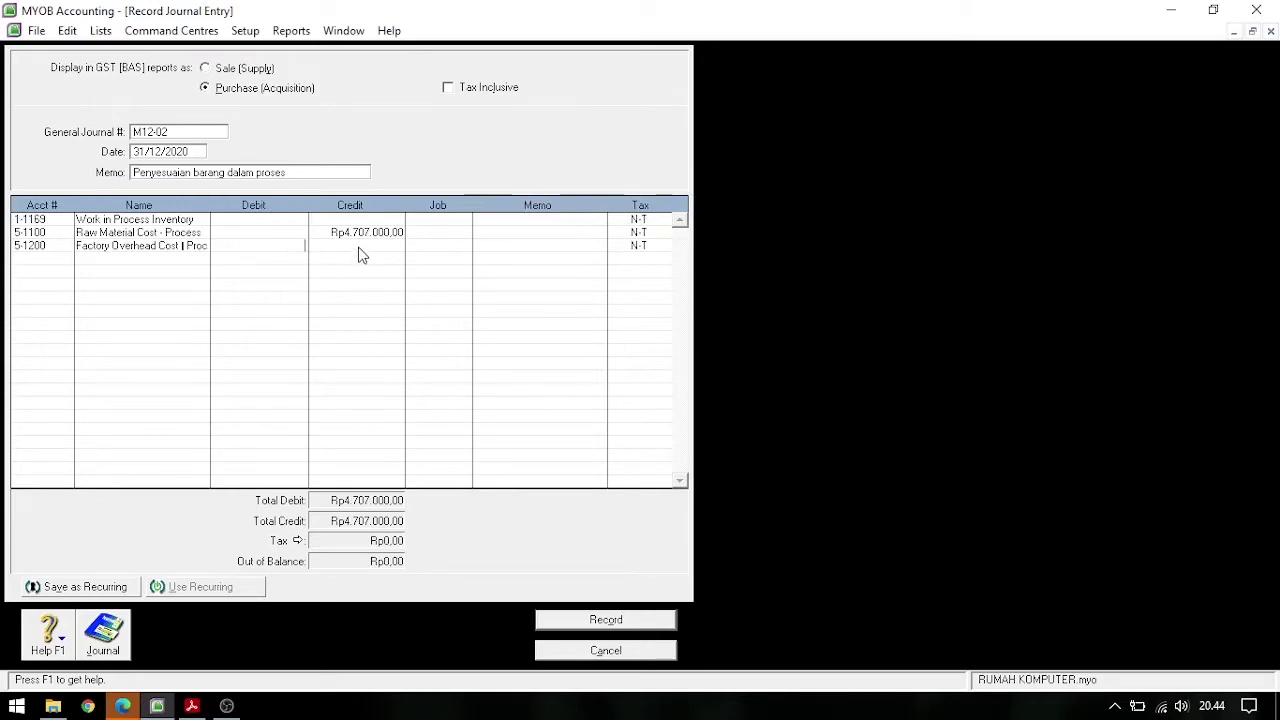
Debit Work in Process Inventory Rp5.767.000 and credit Factory Overhead Cost Rp1.060.000
click(268, 220)
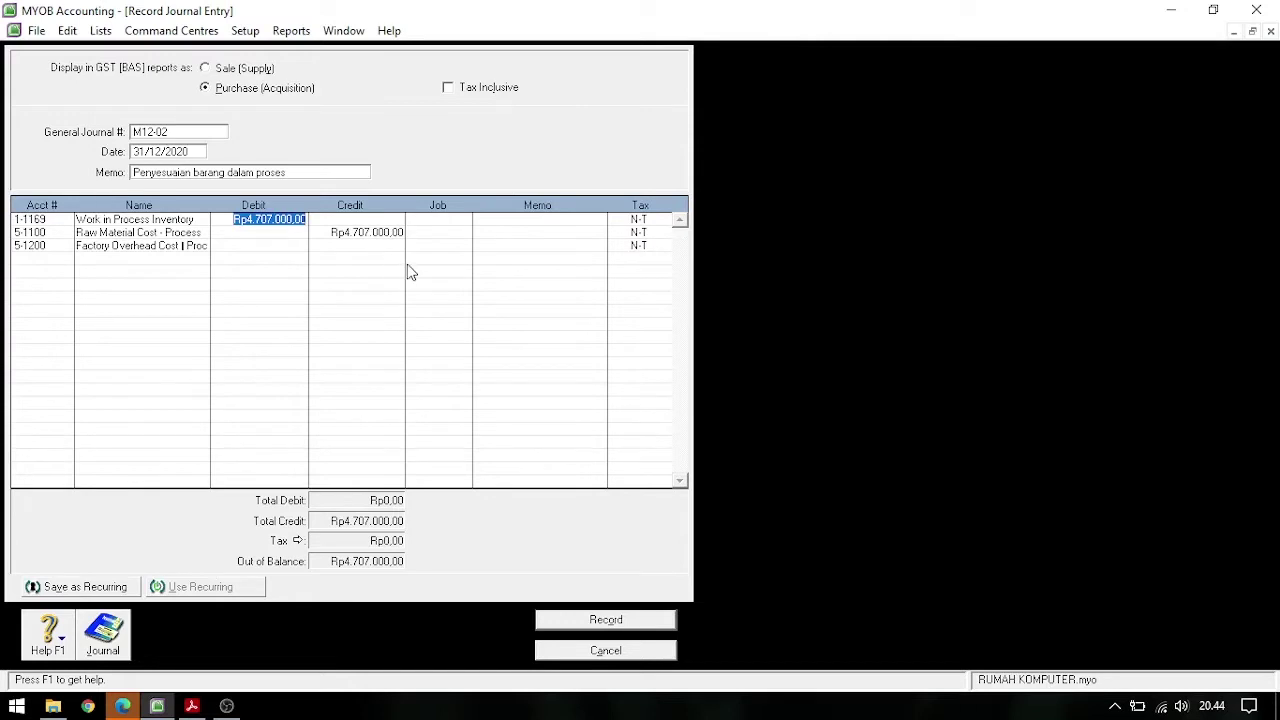
text(5.767.)
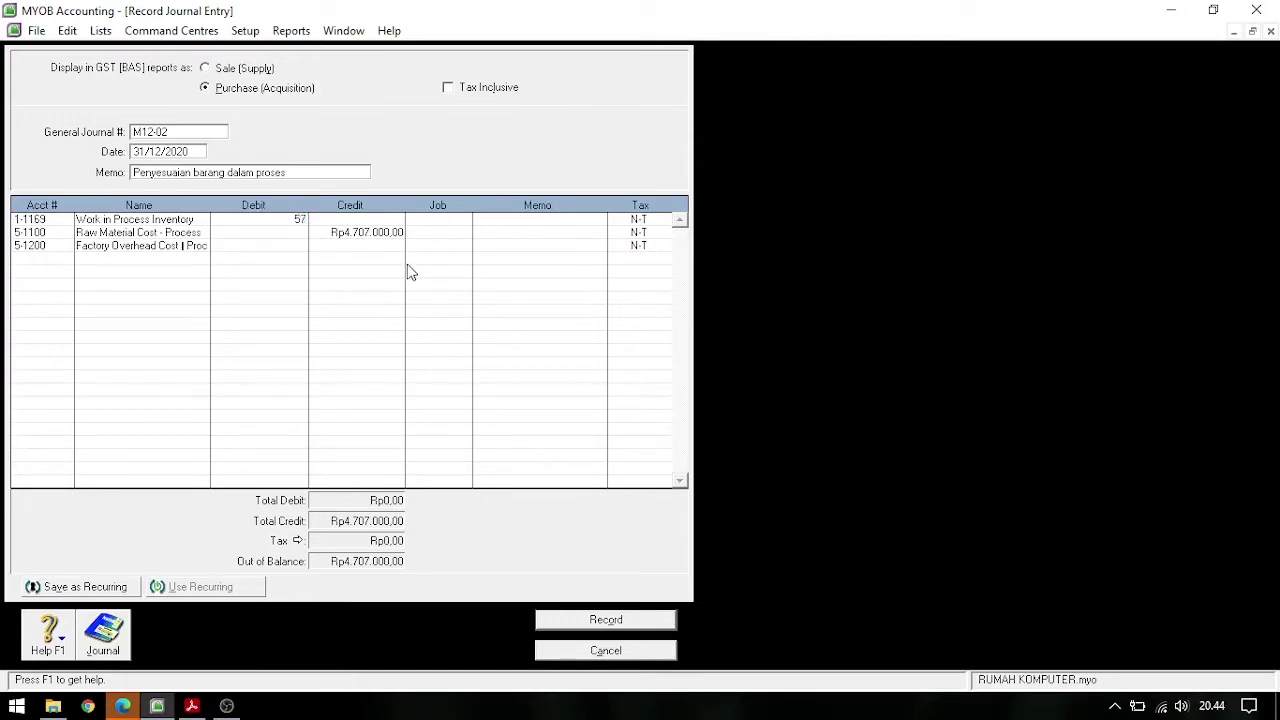
text(000)
click(373, 250)
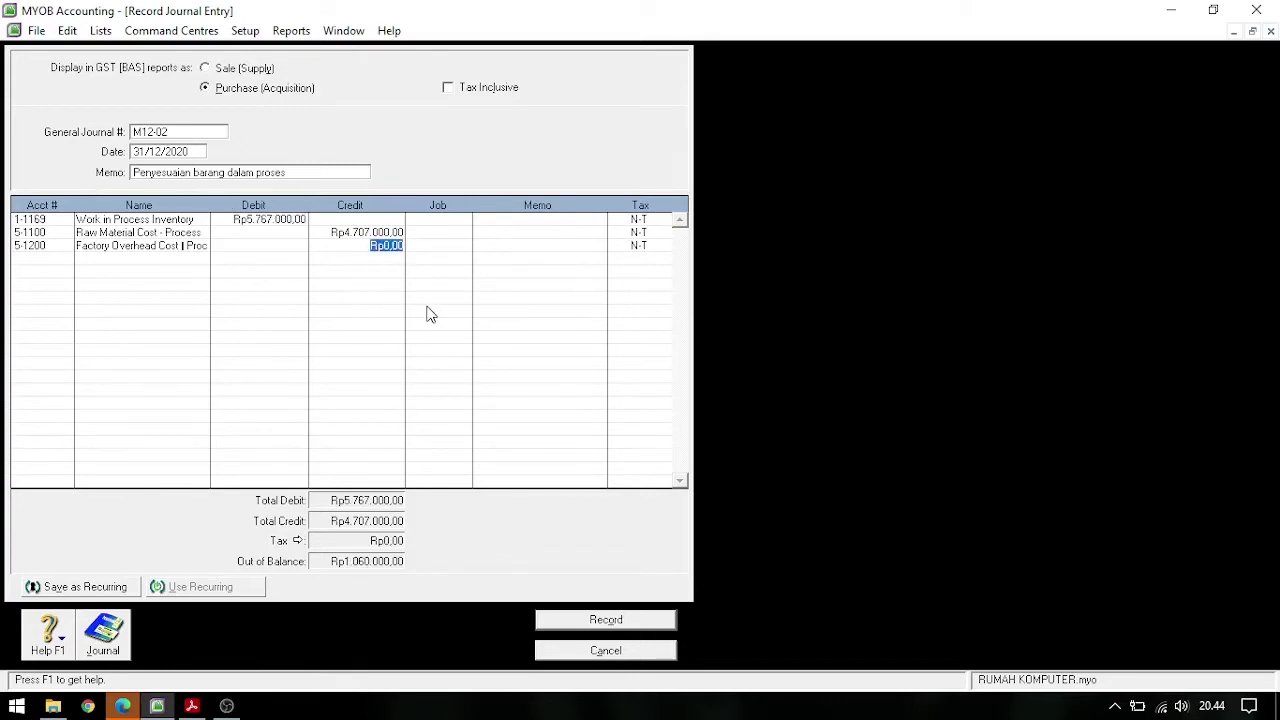
text(1060000)
key(Return)
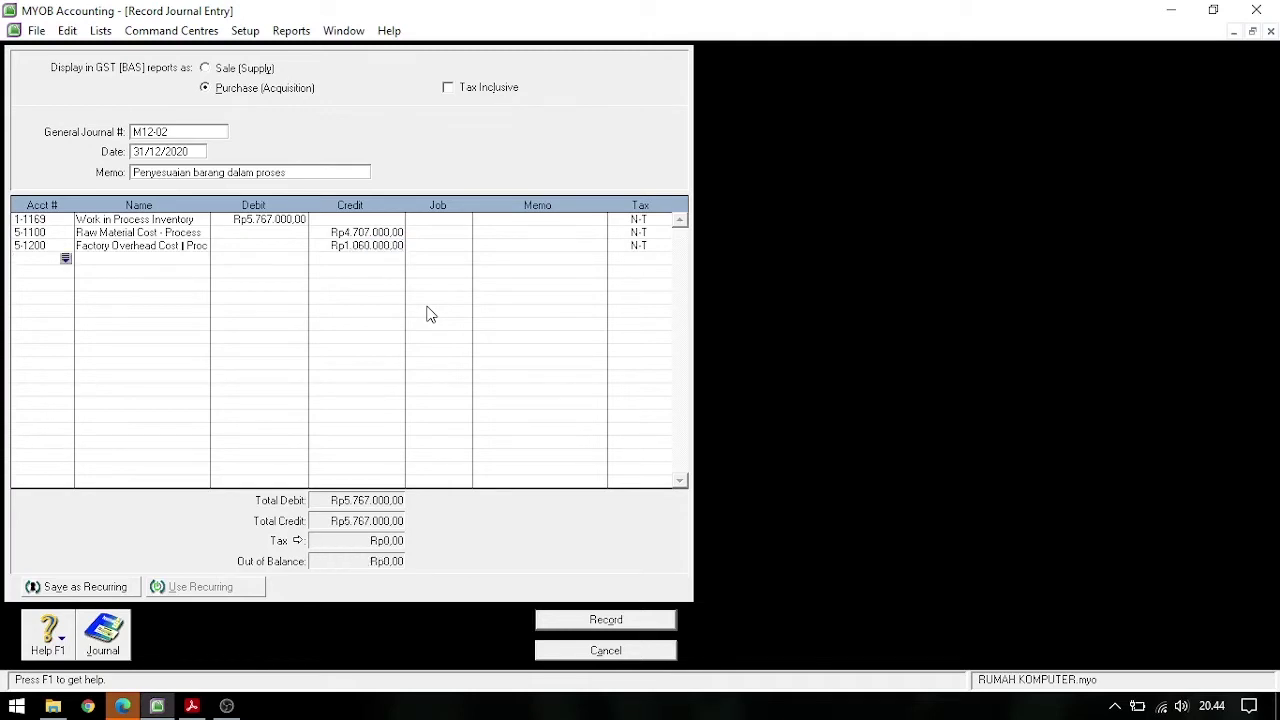
Review the recap of journal entry M12-02 and record it
key(ctrl+r)
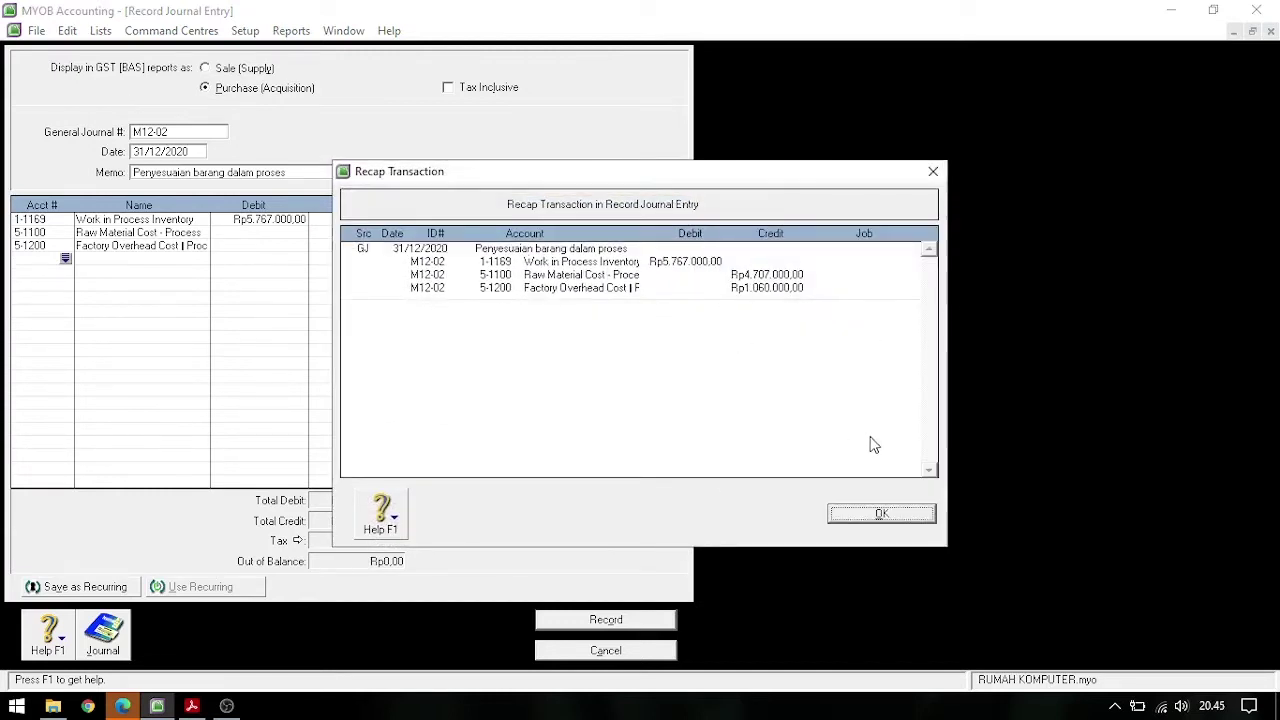
click(880, 514)
click(605, 620)
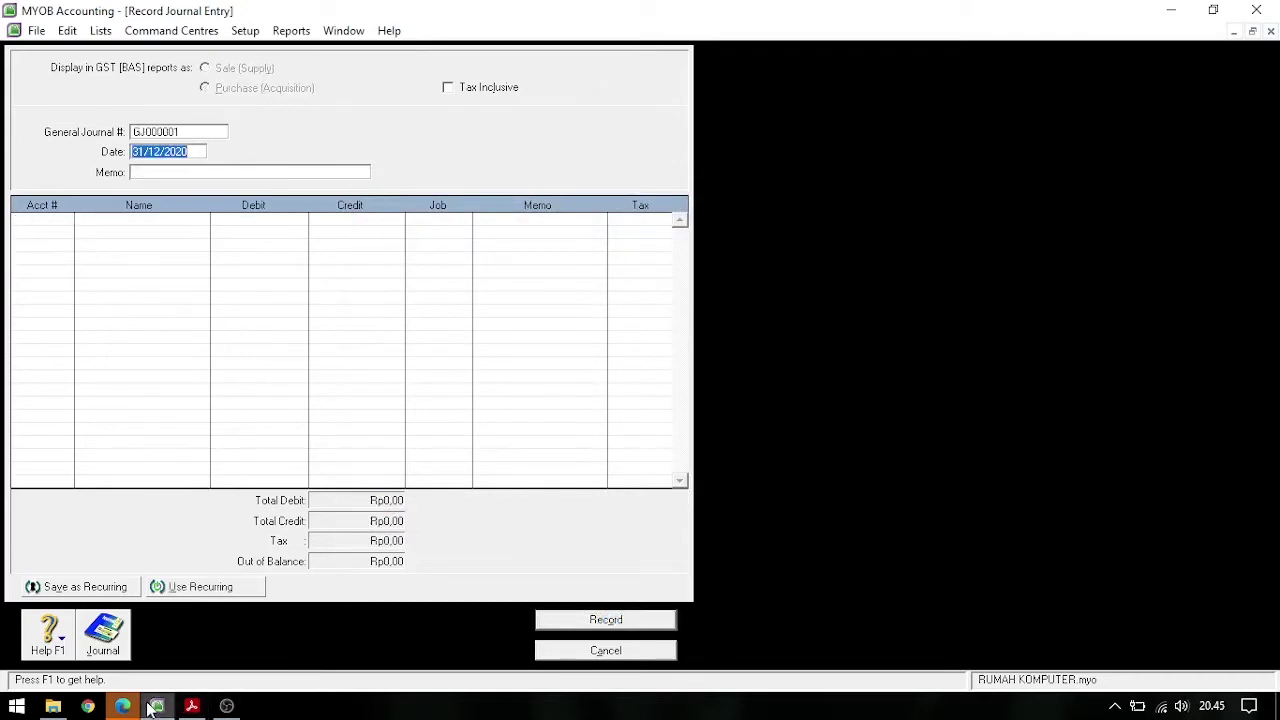
Read Dokumen Penyesuaian 2 in the PDF, then number a new MYOB journal entry M12-03 with memo "Penyesuaian beban bunga dan pendapatan bunga"
click(188, 708)
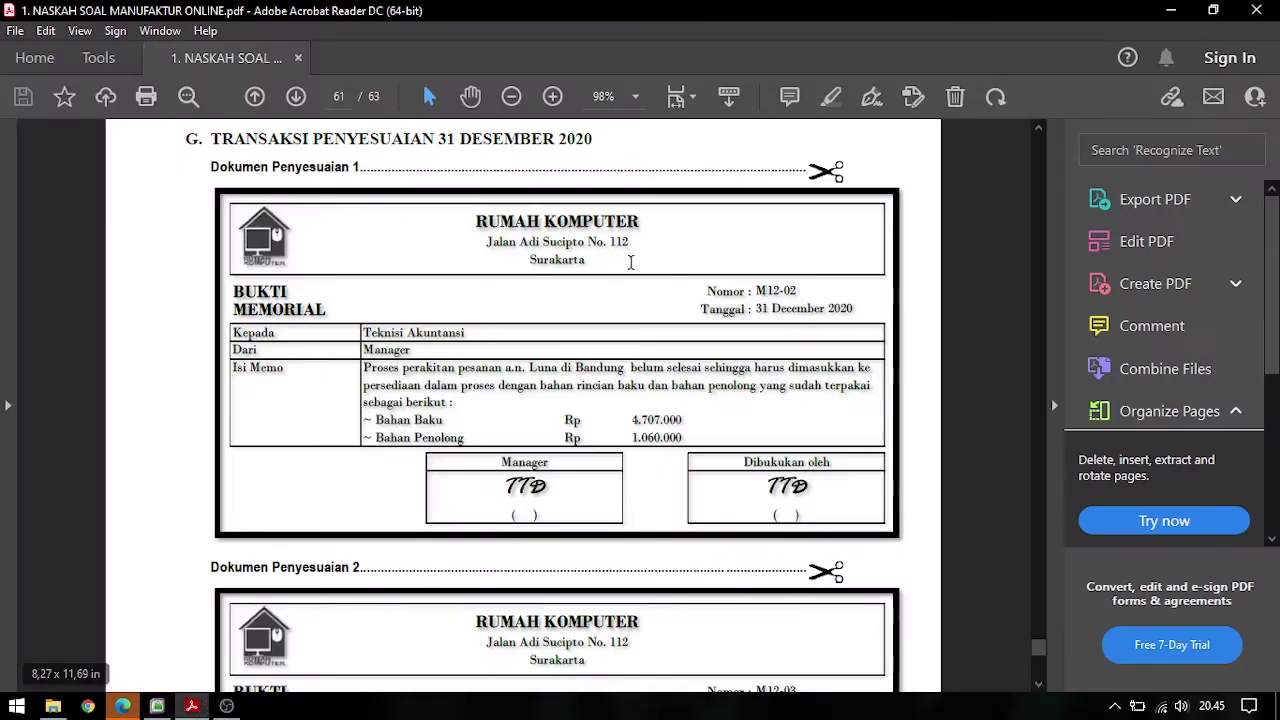
scroll(530, 291, down, 3)
scroll(530, 291, down, 1)
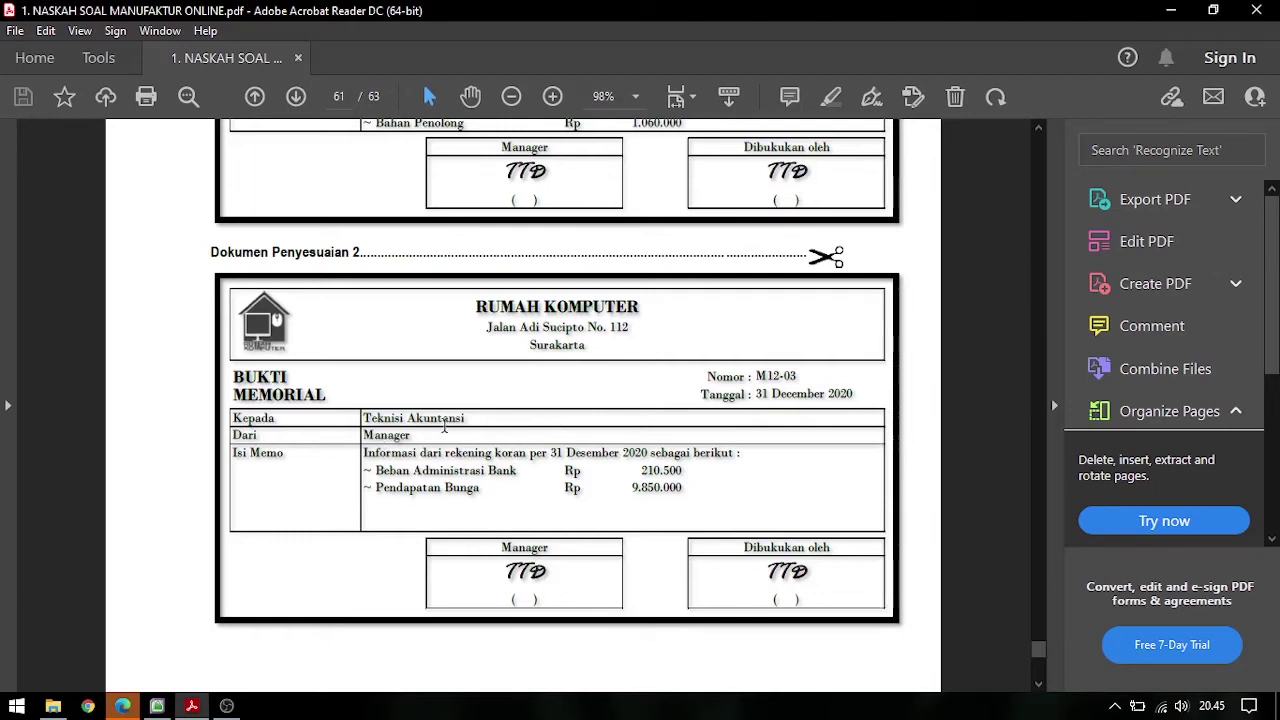
click(157, 706)
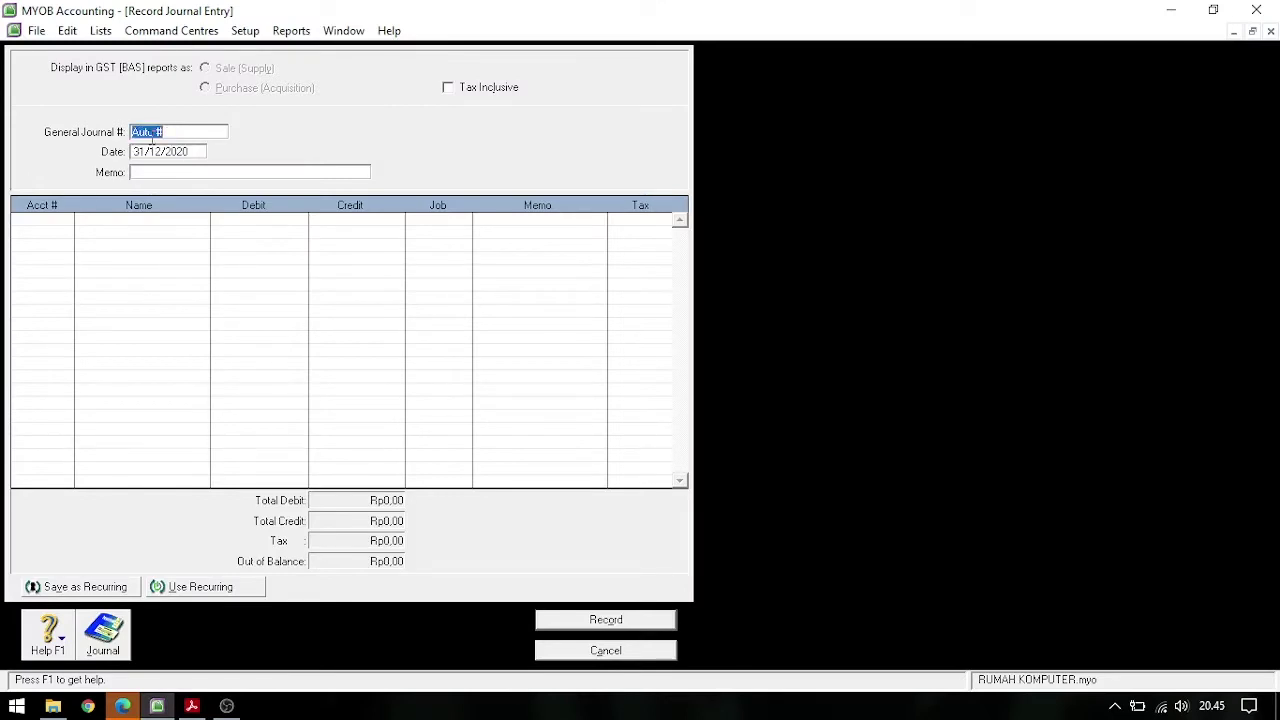
text(M)
text(12-03)
text(Penyesuaian)
text( beban bu)
text(nga dan pendapatan bunga)
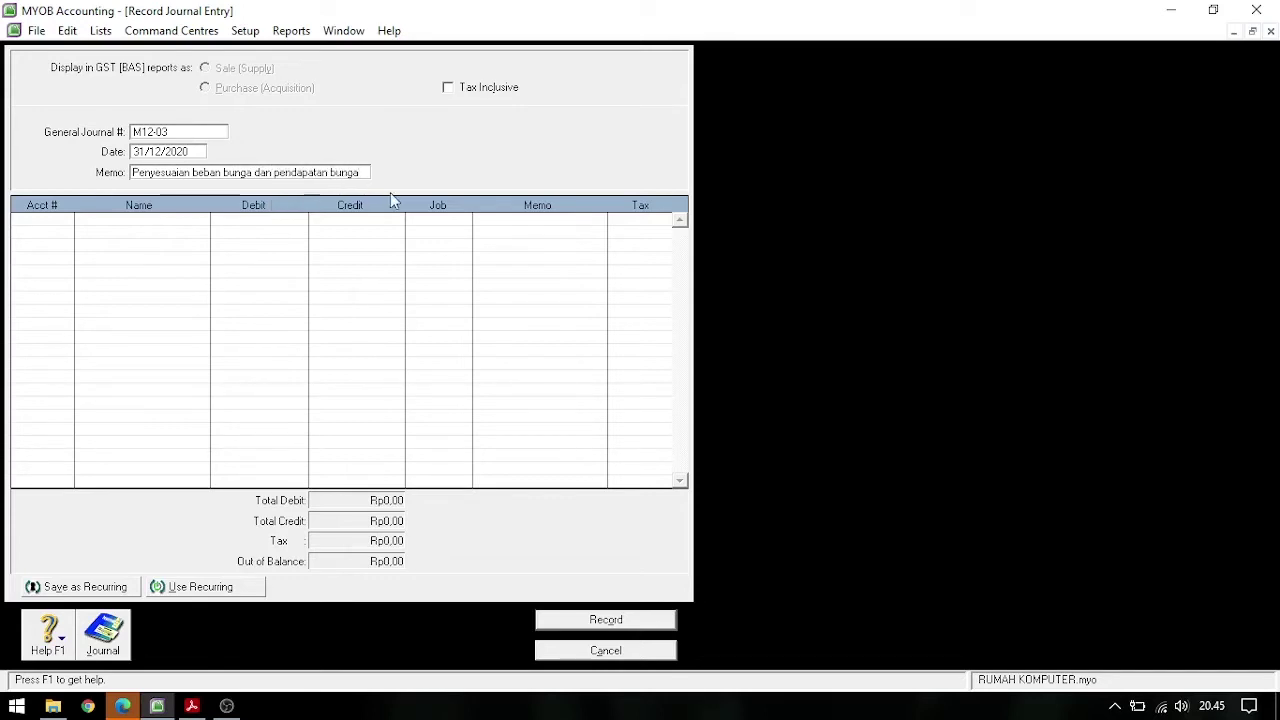
Add account 1-1110 Cash In Bank to journal entry M12-03, consult the memorial slip in the PDF, and debit the account Rp9.369.500
click(37, 221)
key(Tab)
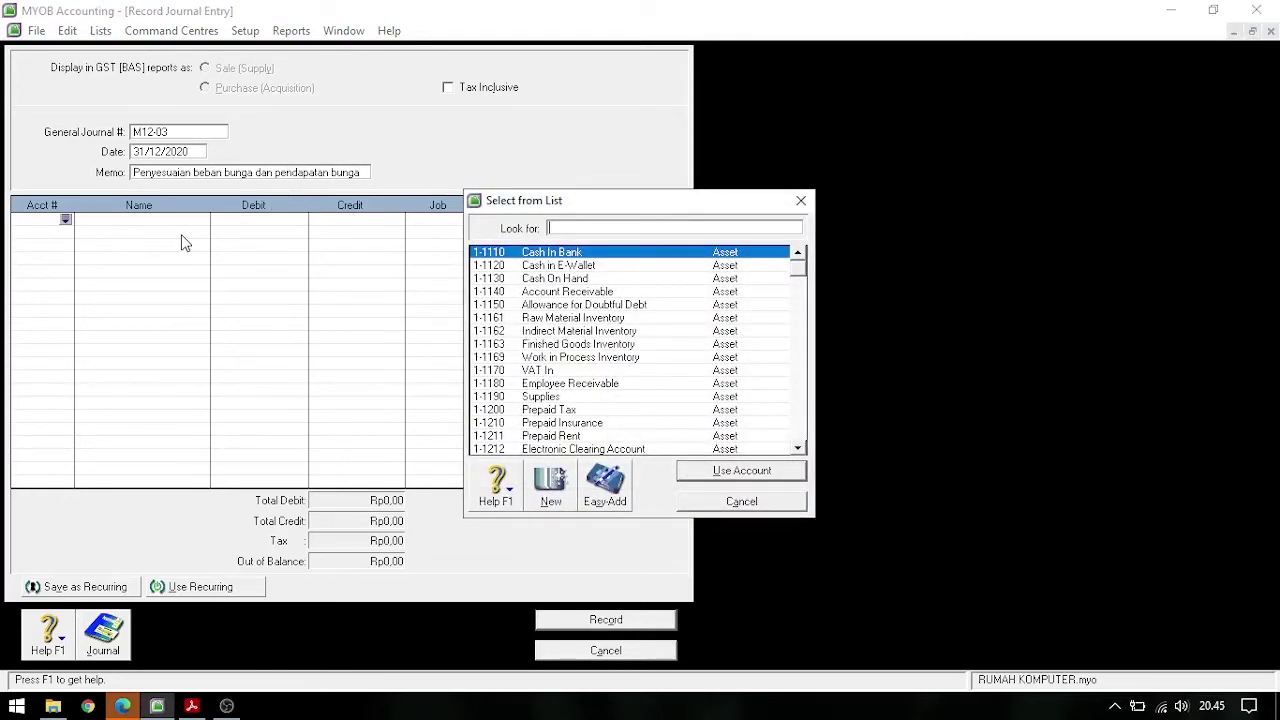
key(Return)
click(191, 706)
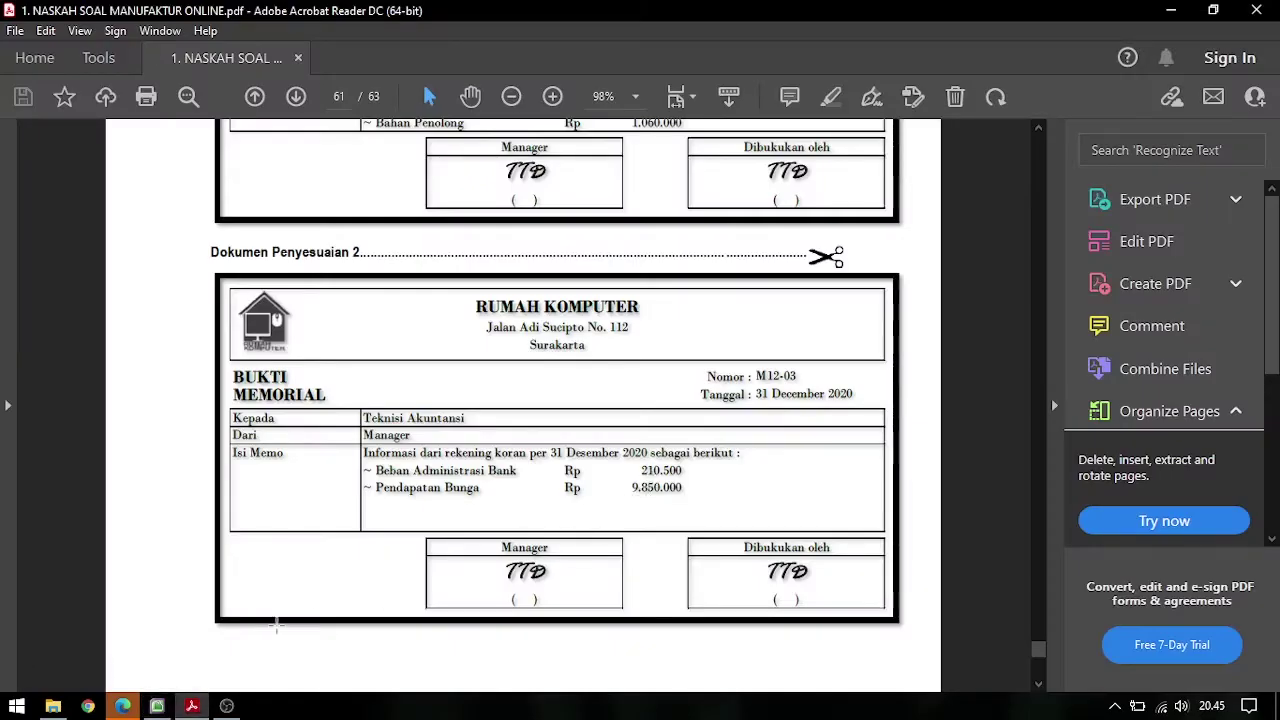
click(157, 706)
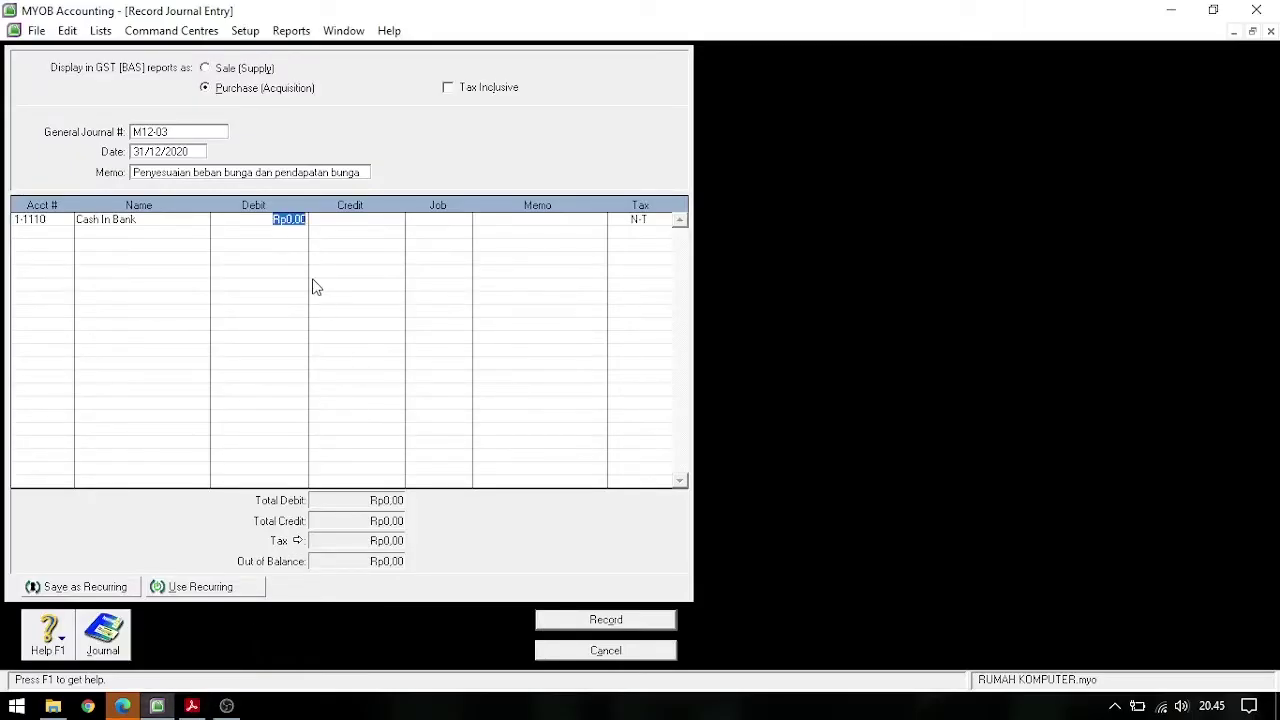
text(5)
text(369500)
Add a second line for account 9-2000 Bank Service Charge and debit it Rp210.500
click(34, 229)
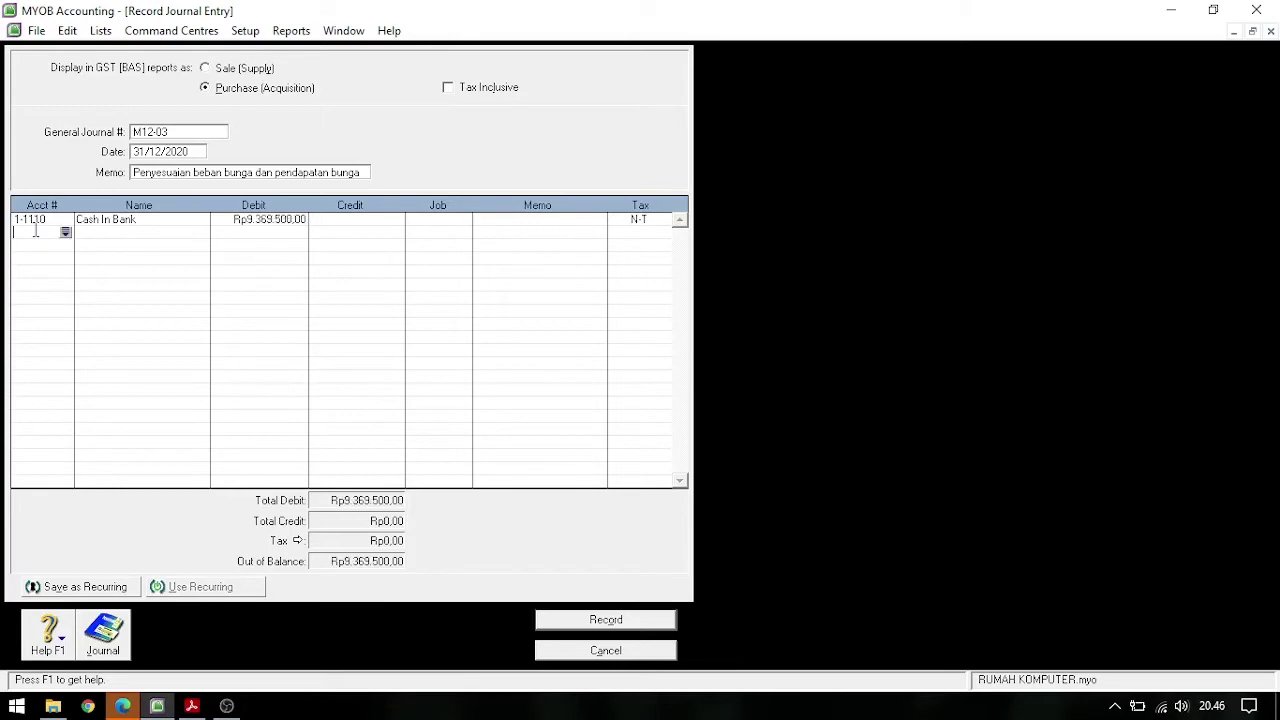
key(Tab)
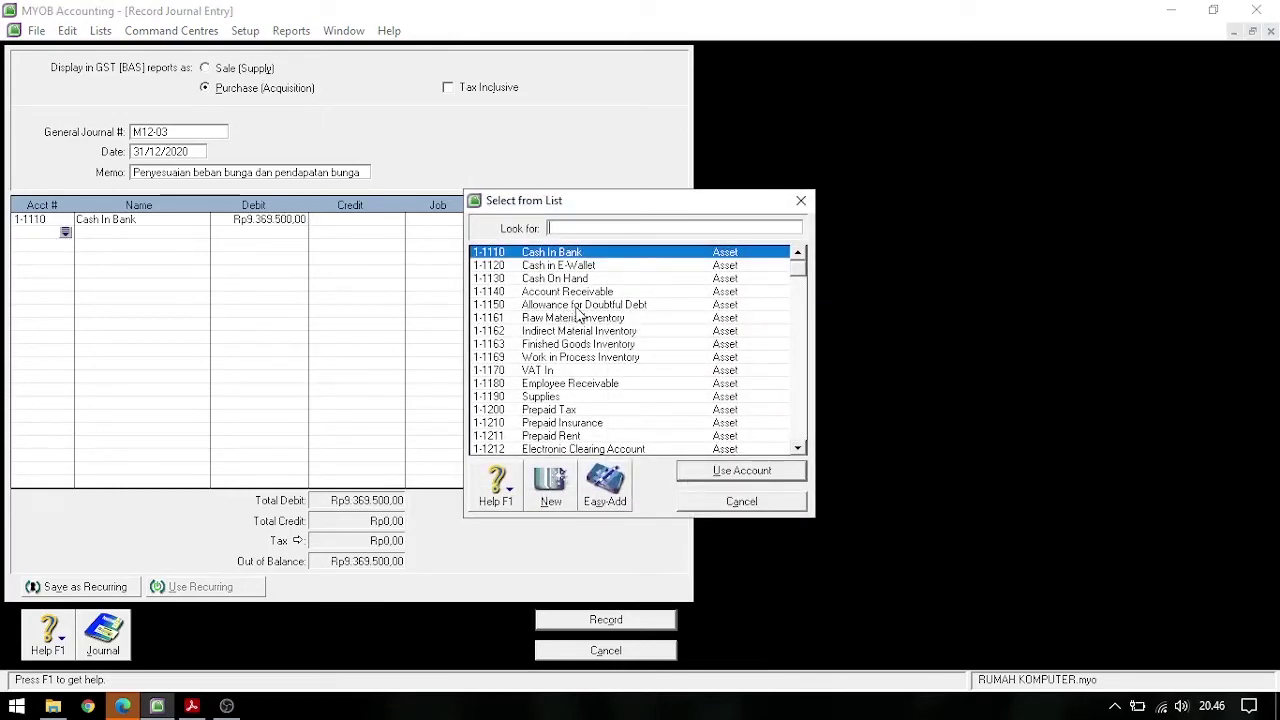
scroll(578, 314, down, 15)
click(605, 410)
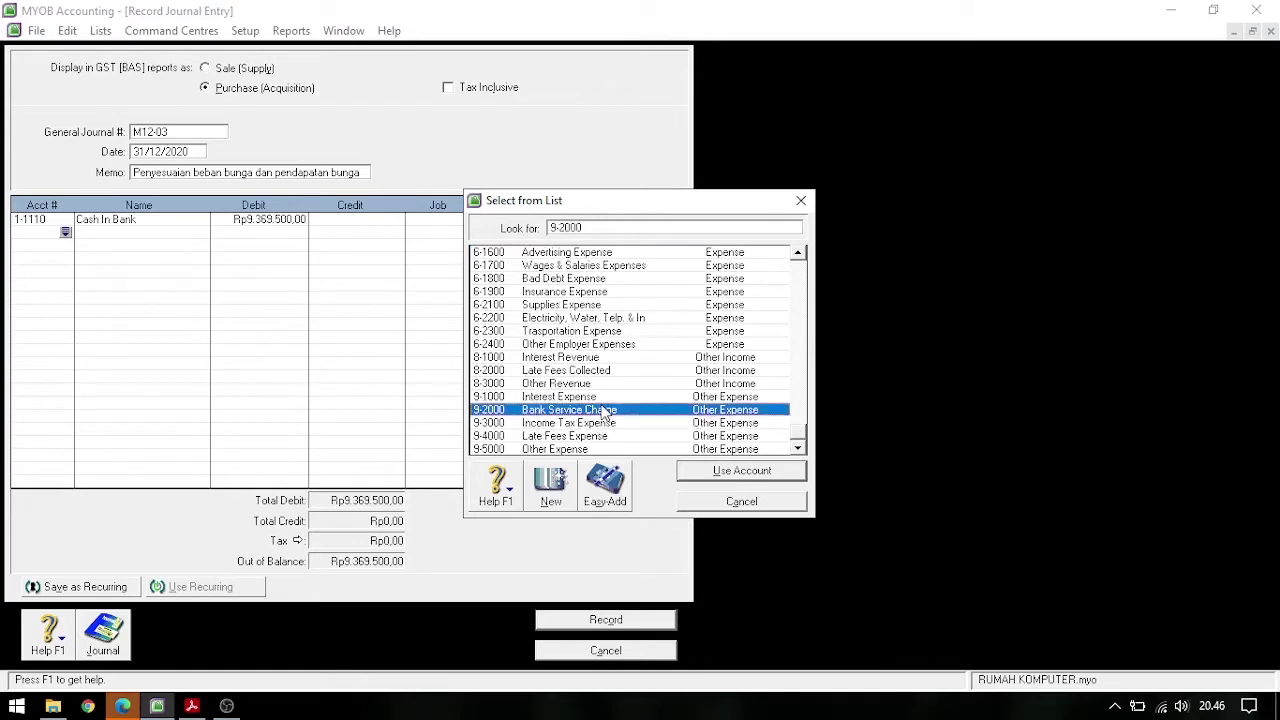
double_click(605, 412)
click(336, 234)
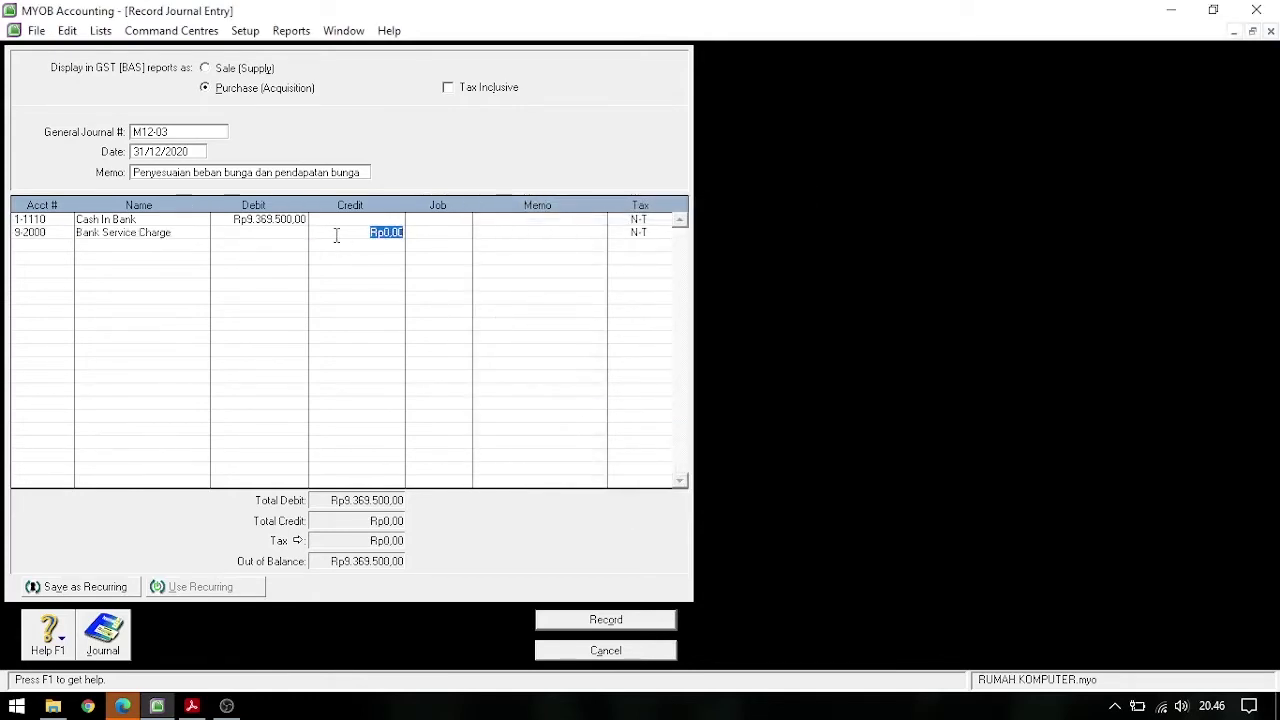
click(257, 236)
text(210500)
Add a third line for account 8-1000 Interest Revenue and credit it Rp9.580.000
click(45, 245)
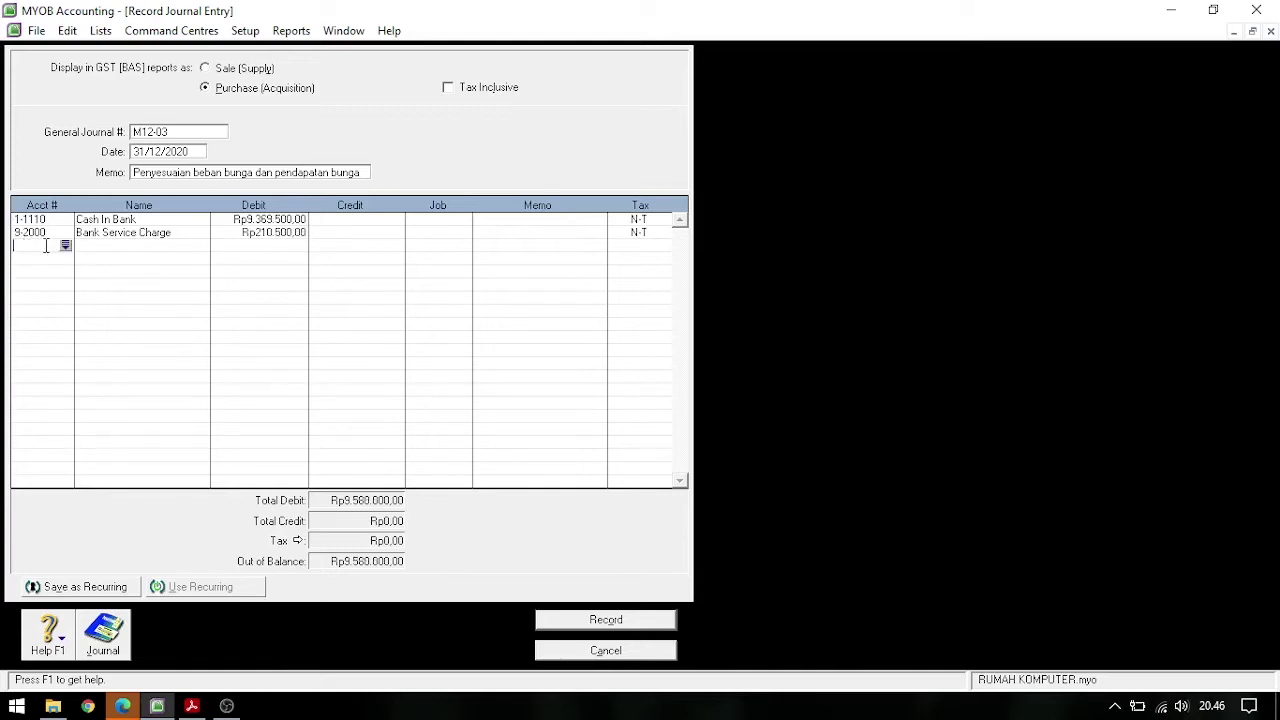
key(Return)
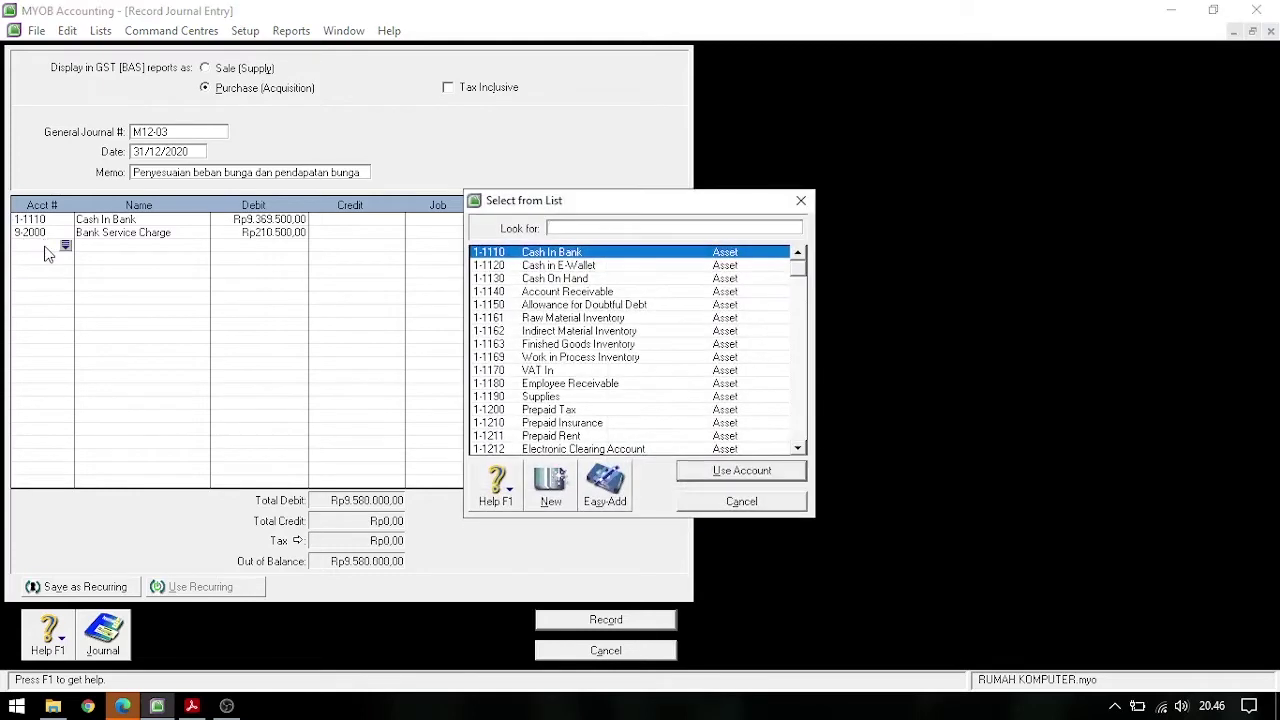
scroll(676, 345, down, 20)
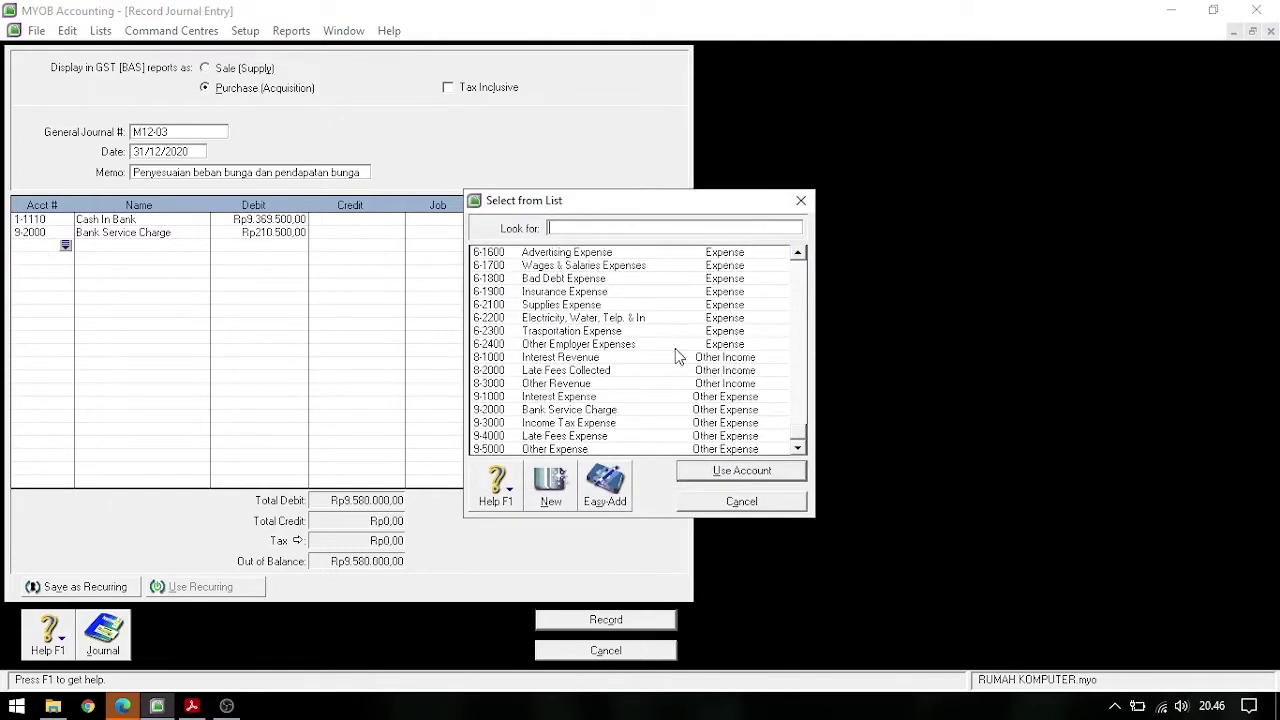
click(620, 396)
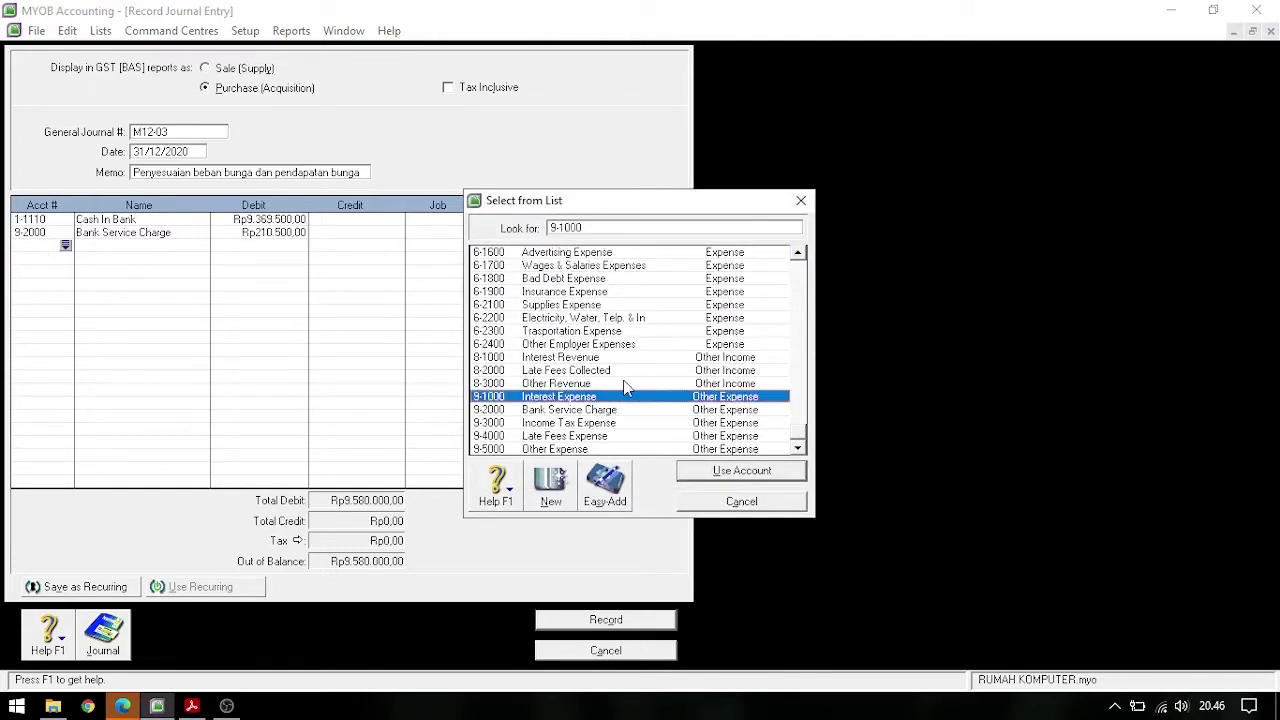
click(628, 357)
double_click(628, 362)
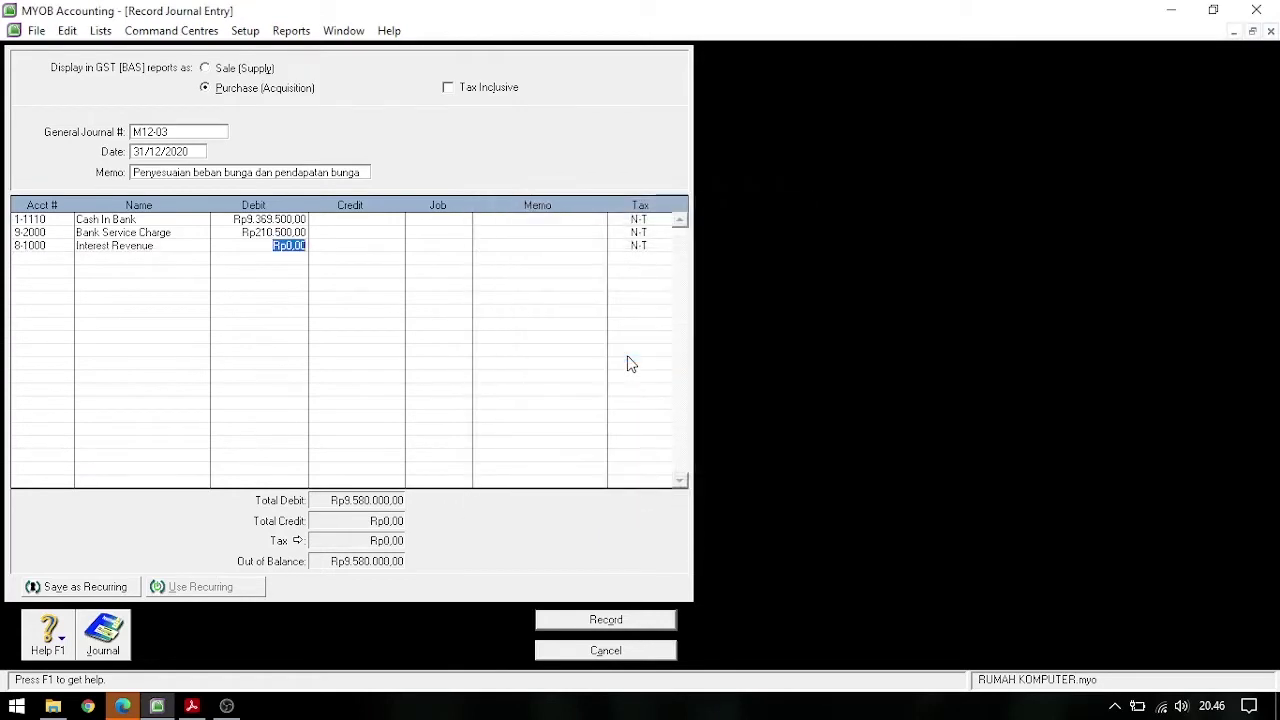
click(332, 248)
key(Return)
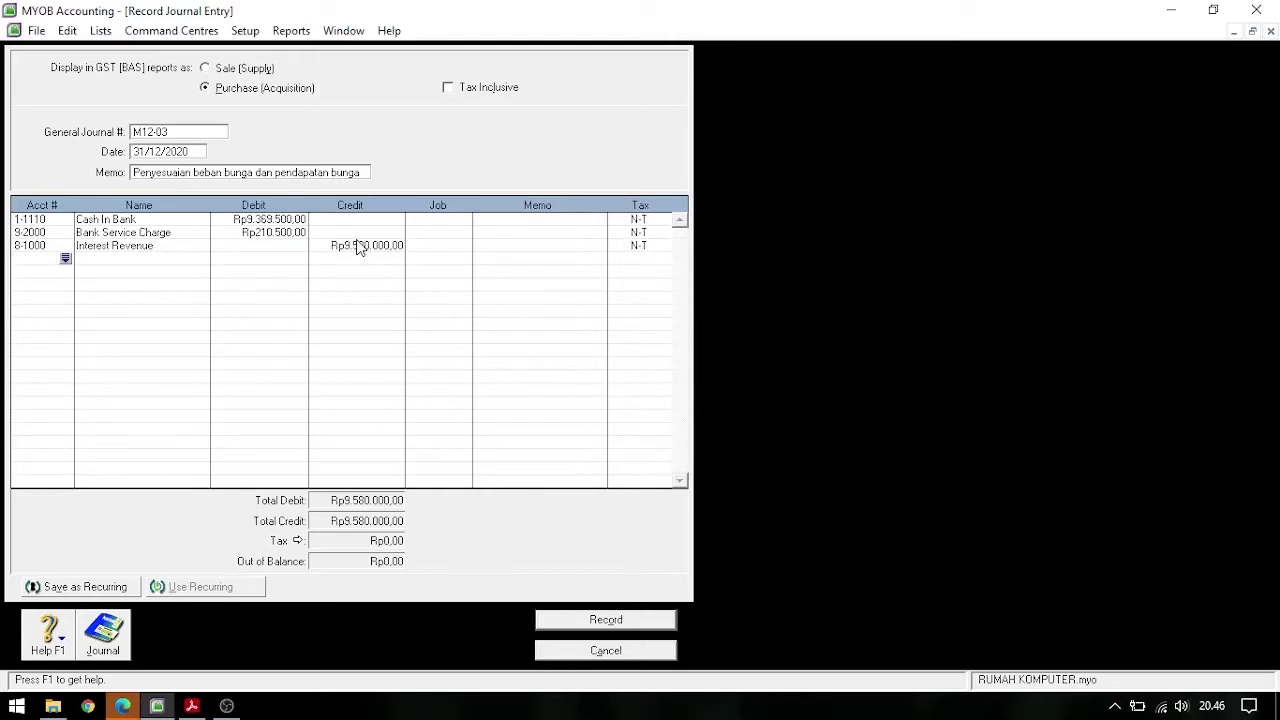
Review the recap of journal entry M12-03, record it and close the journal entry window
key(ctrl+r)
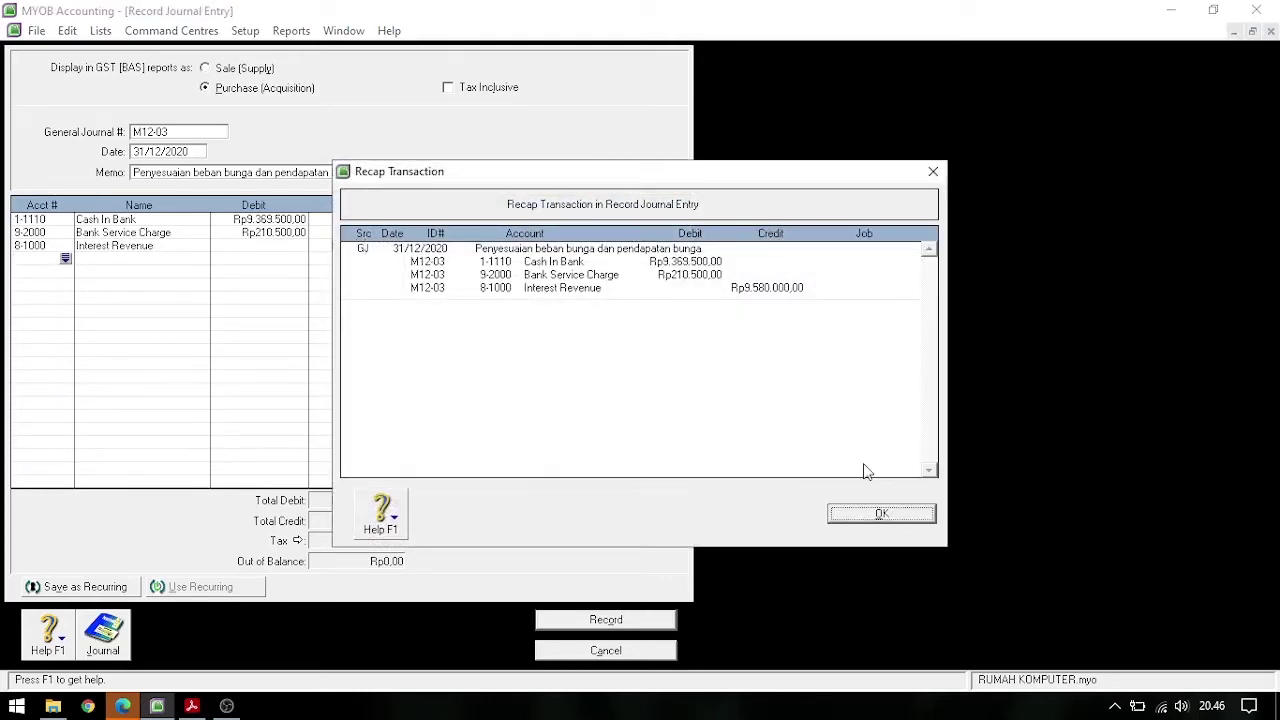
click(884, 515)
click(597, 619)
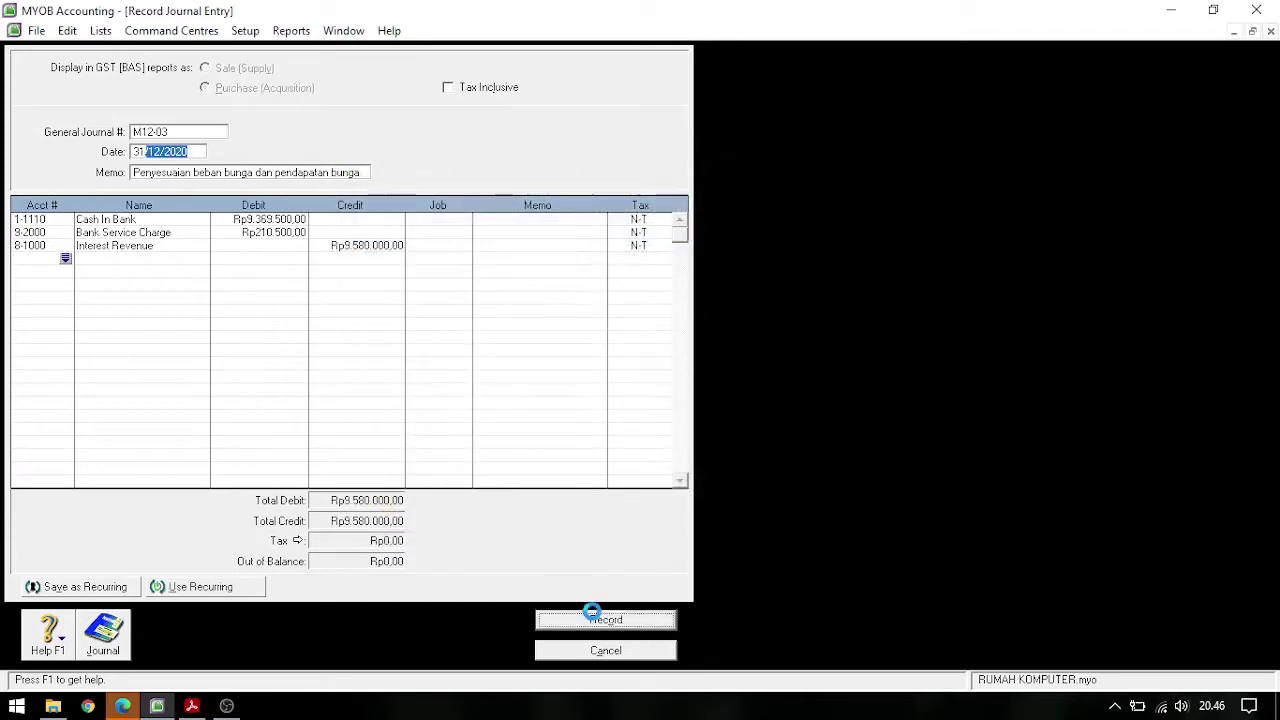
click(622, 652)
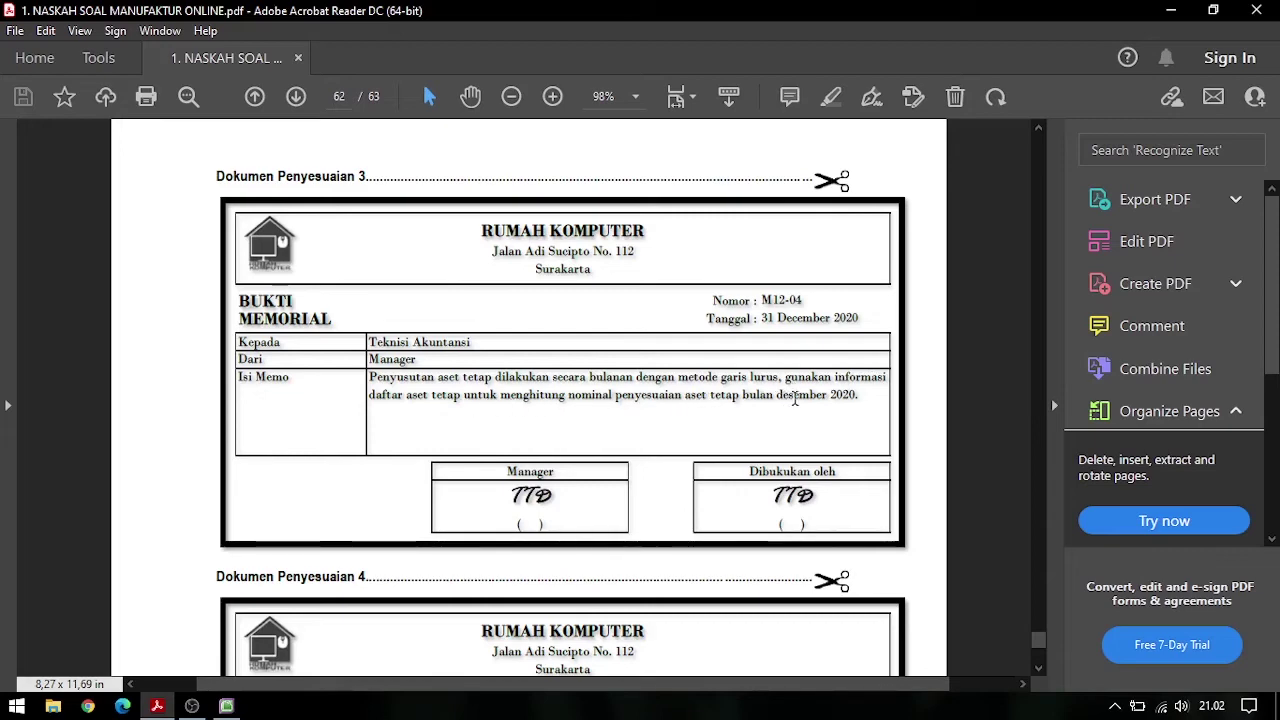
Switch to MYOB and examine the fixed asset and accumulated depreciation accounts in the accounts list
click(238, 708)
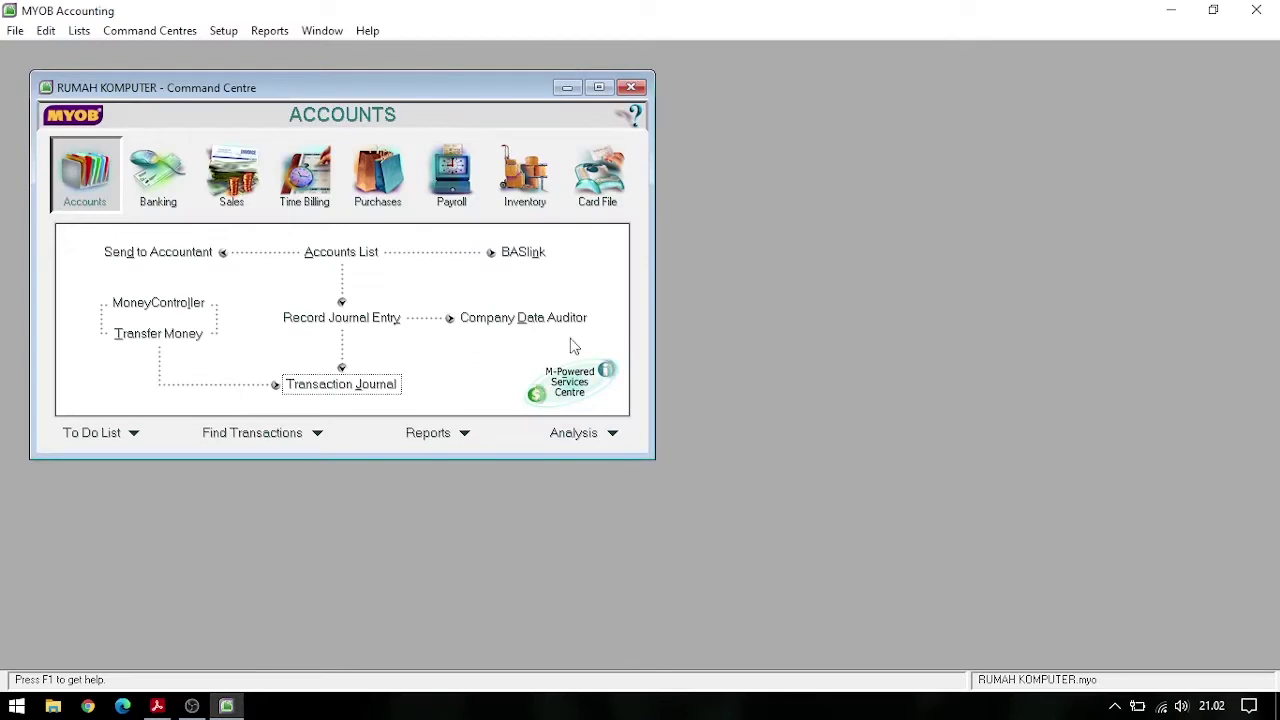
click(367, 254)
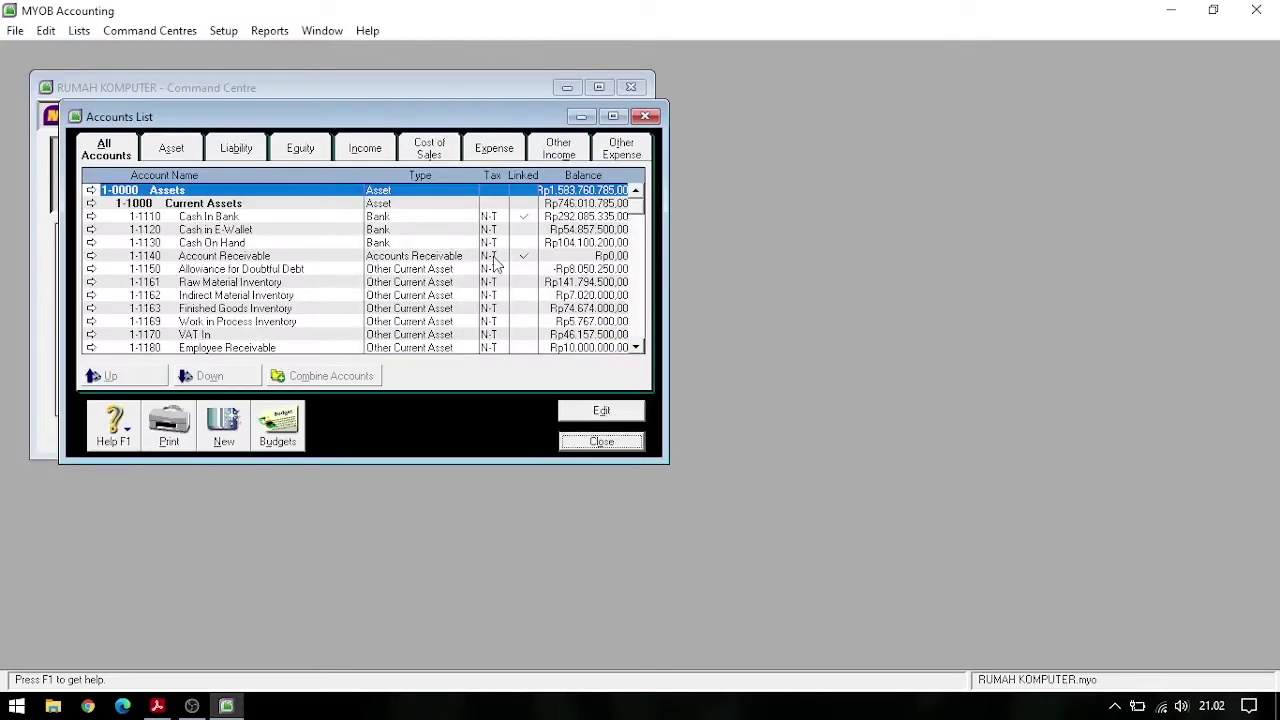
scroll(465, 254, down, 6)
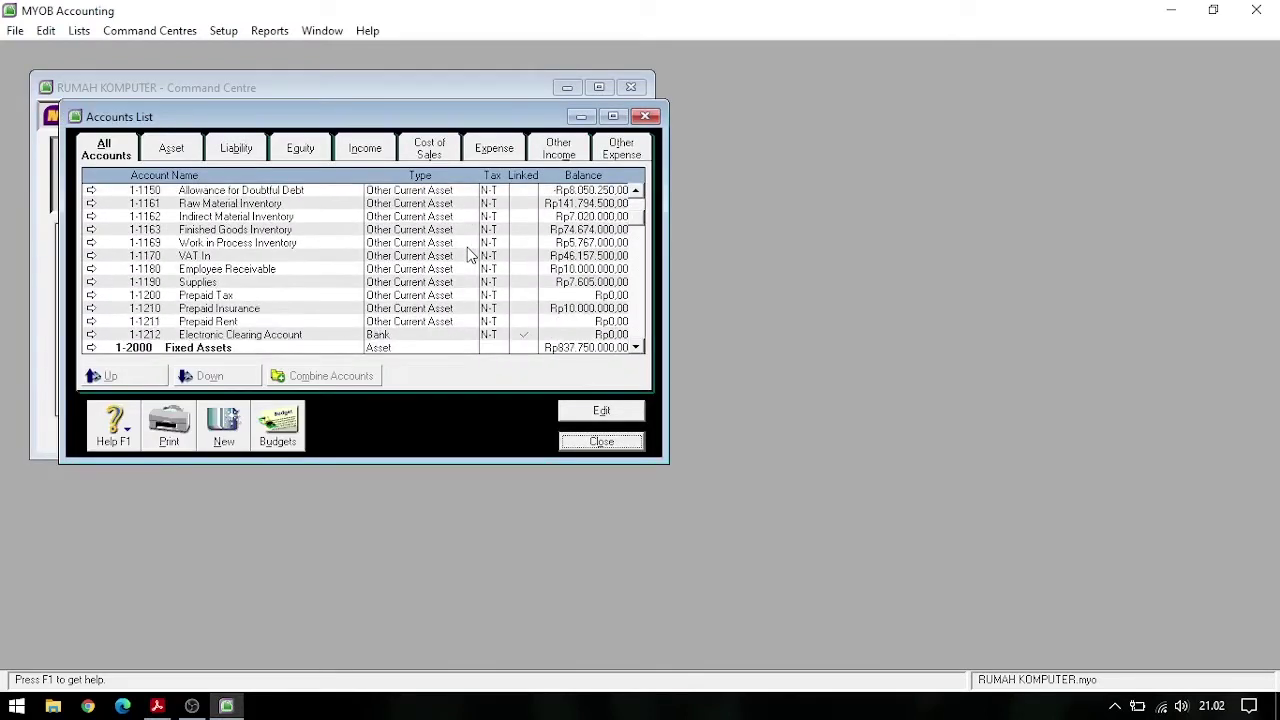
scroll(468, 254, up, 1)
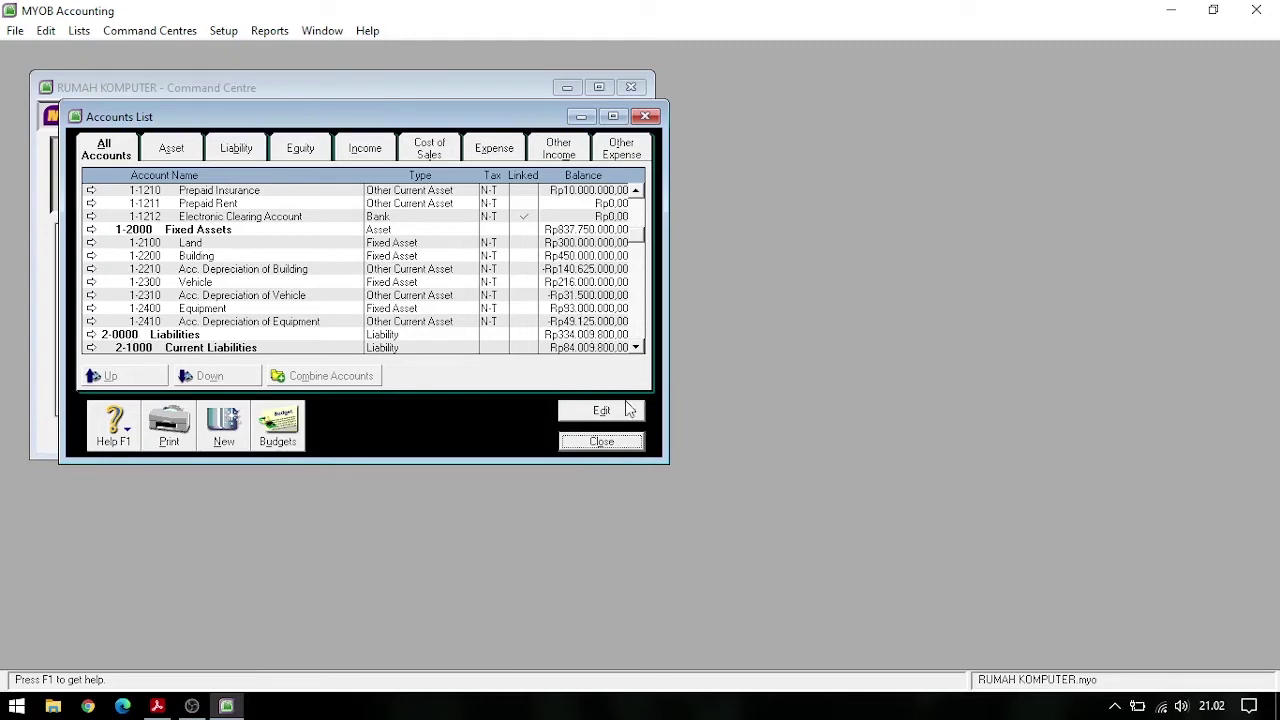
click(625, 442)
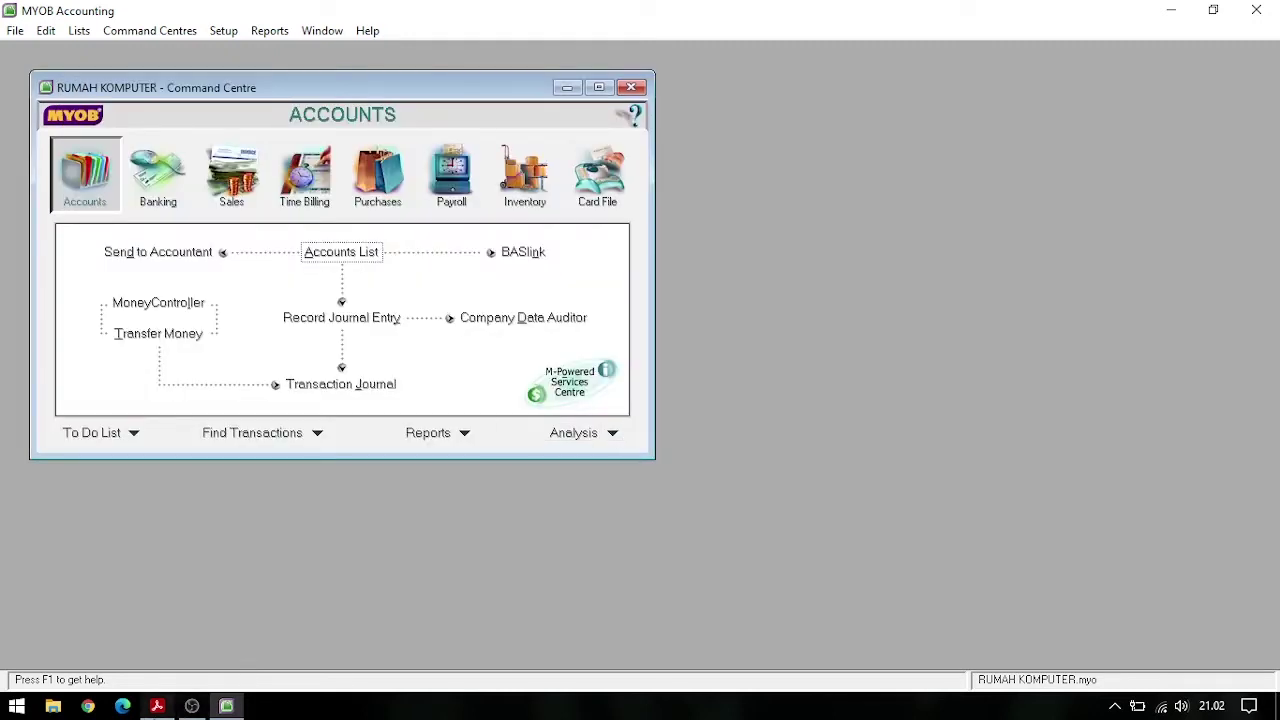
Consult the fixed asset list as of 30 November 2020 in the PDF, then return to Dokumen Penyesuaian 3
click(157, 706)
drag(1037, 648, 998, 259)
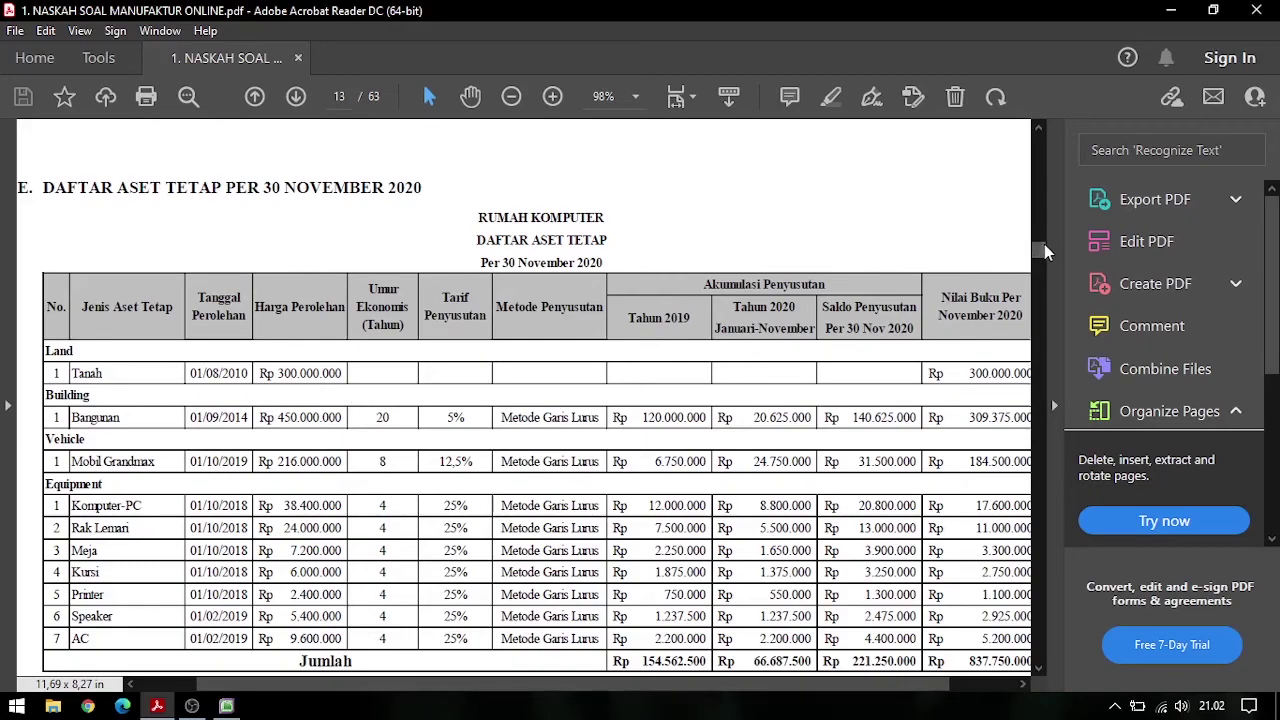
drag(1041, 248, 1024, 630)
scroll(578, 460, down, 15)
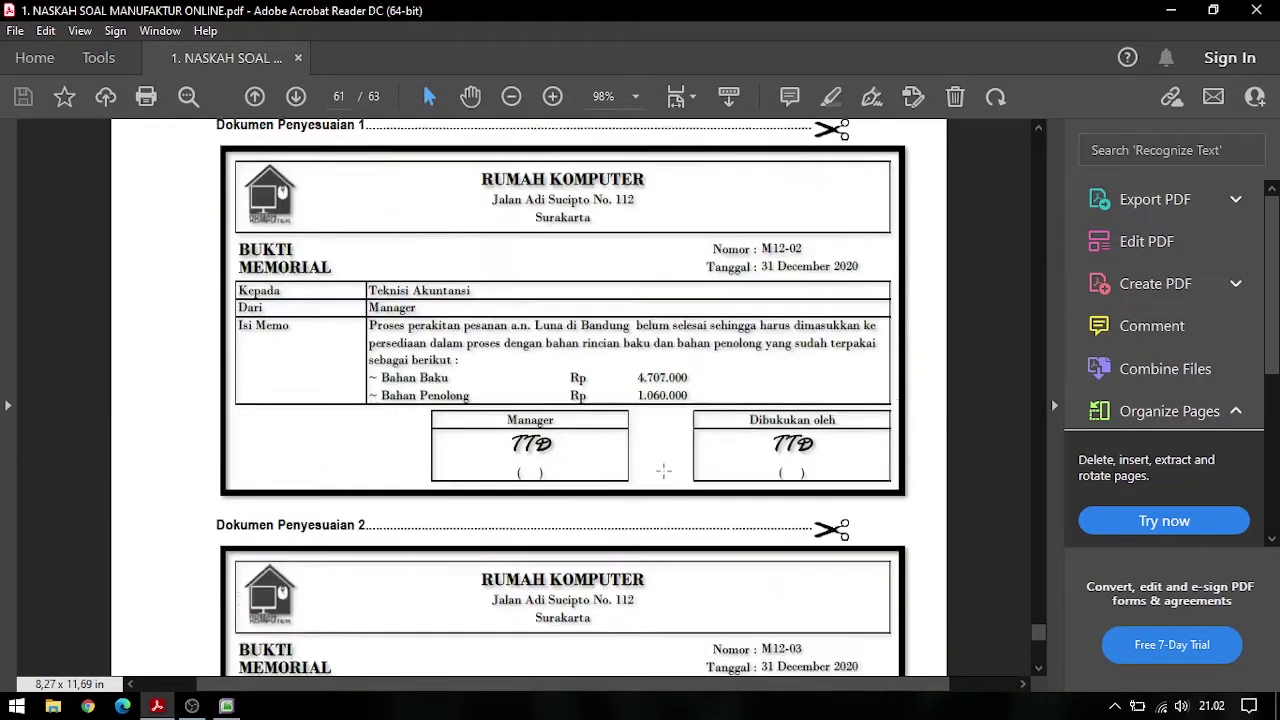
scroll(578, 460, down, 8)
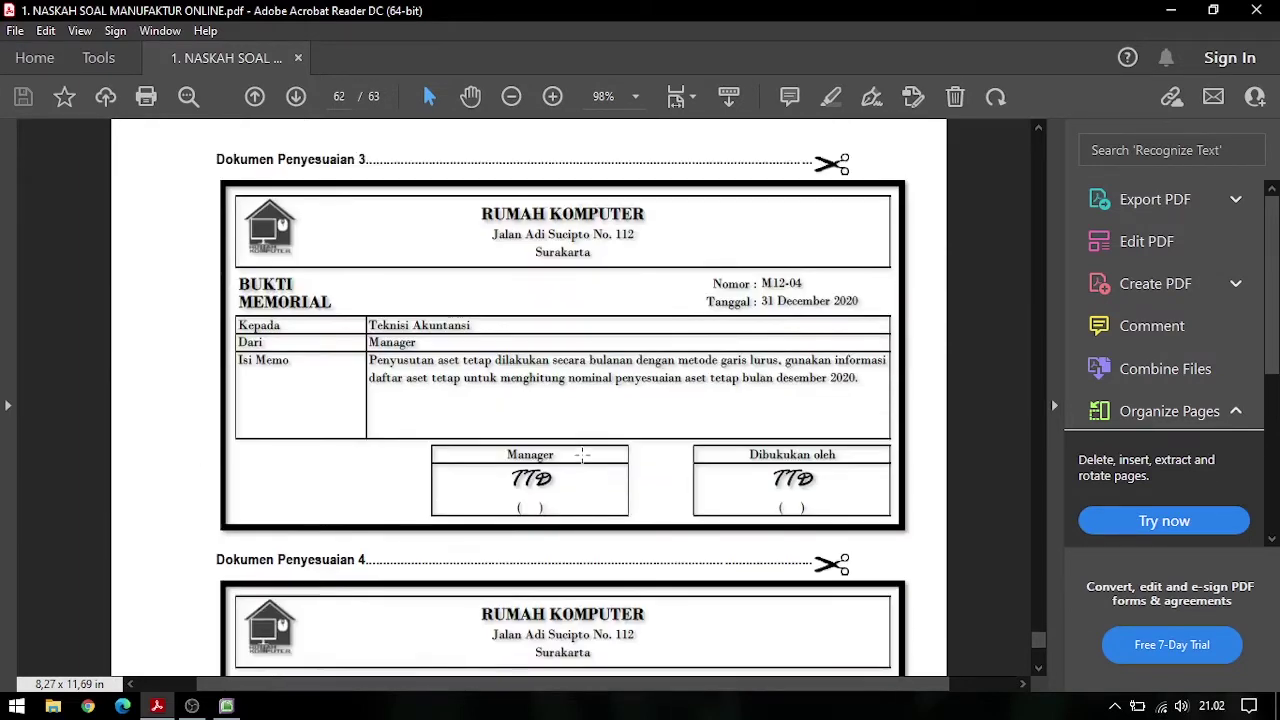
Start a new journal entry in MYOB, check the slip number in the PDF, and number the entry M12-04
click(226, 706)
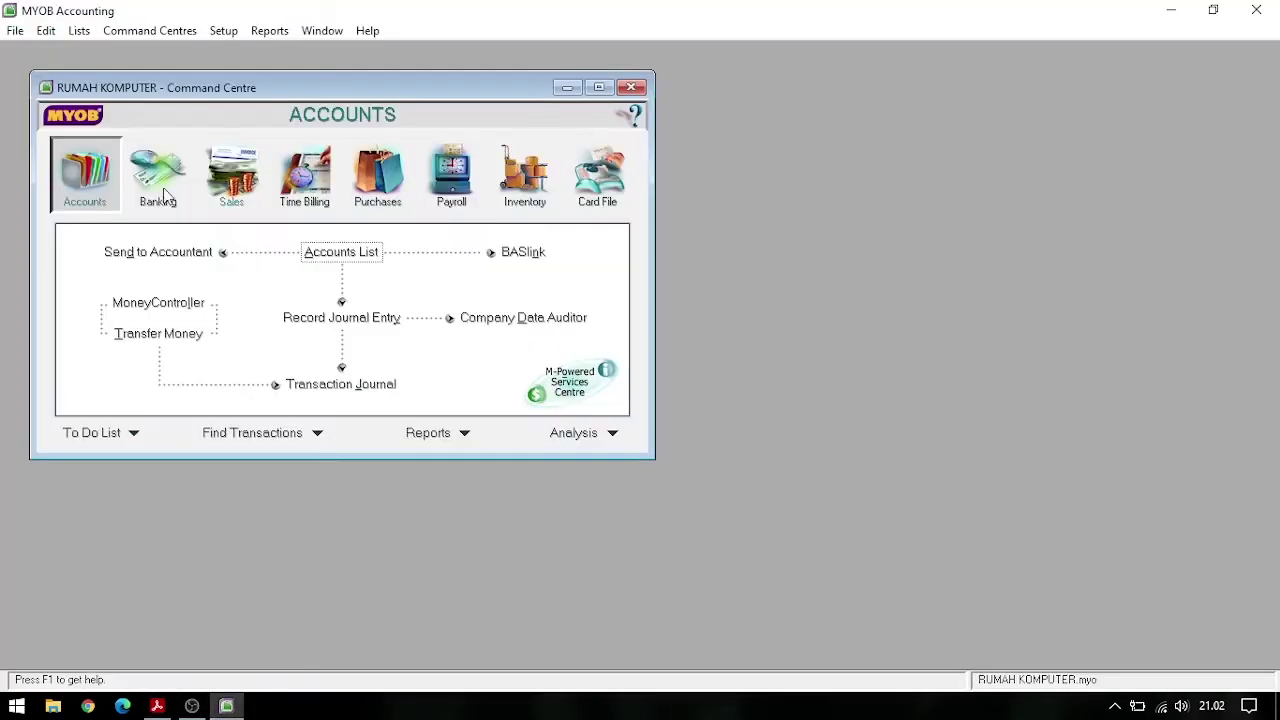
click(372, 318)
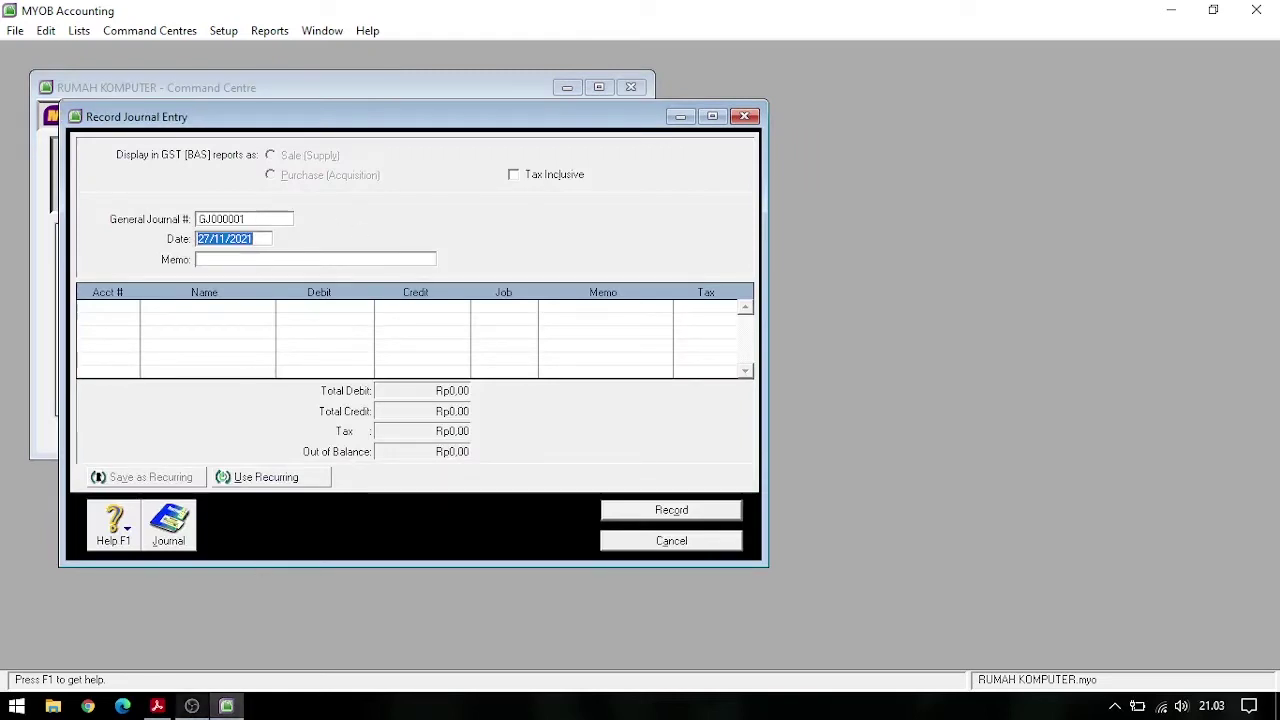
click(157, 706)
mouse_move(228, 706)
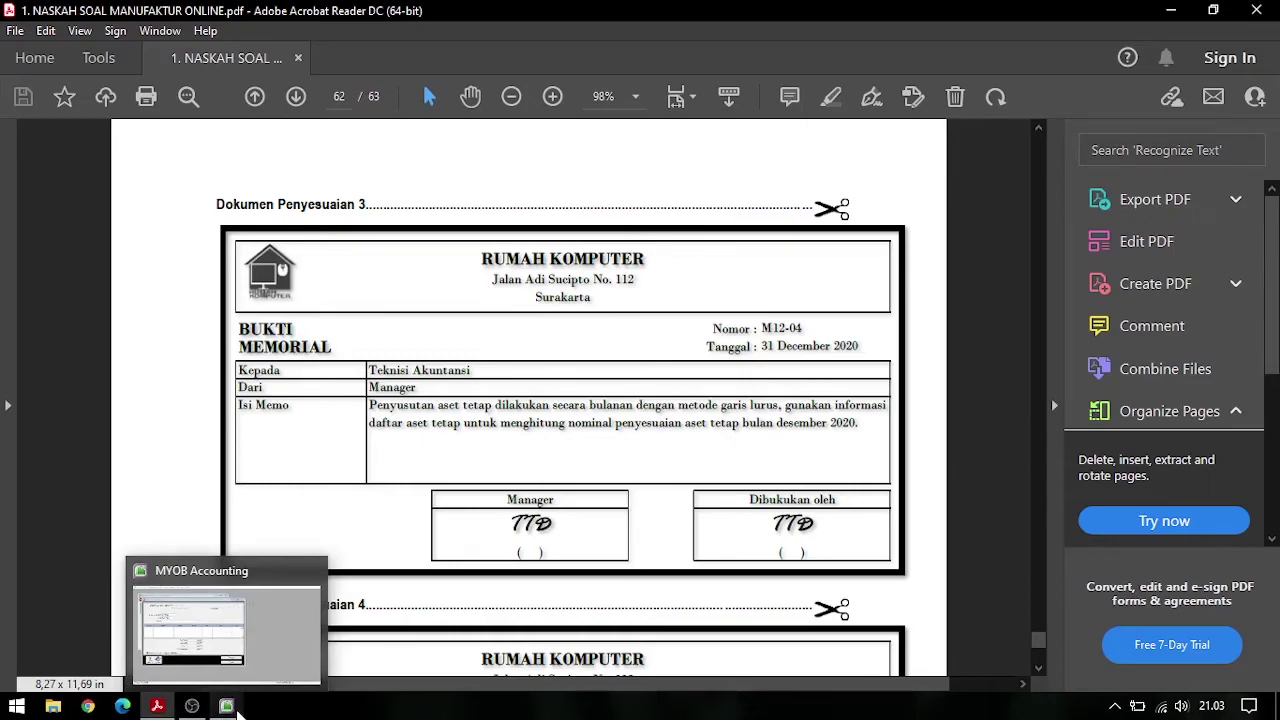
click(238, 708)
click(276, 220)
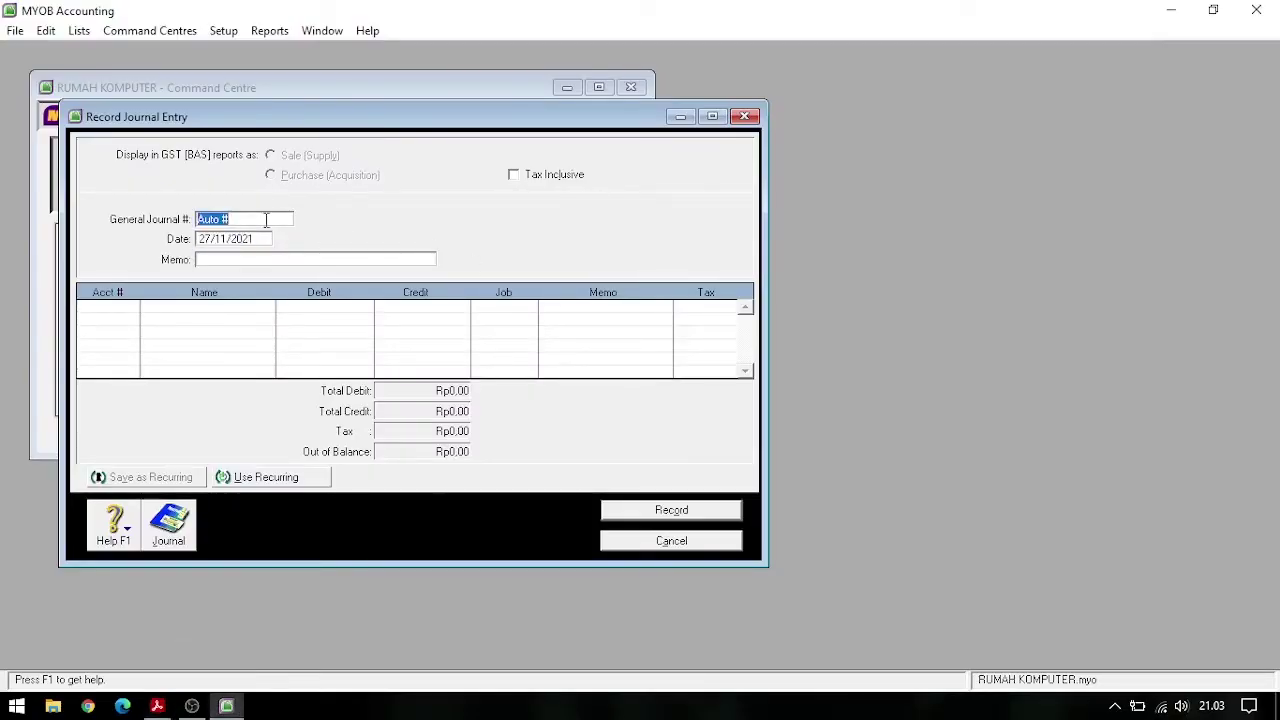
text(M12-04)
Date the journal entry 31/12/2020 and give it the memo "Penyesuaian aset tetap"
click(214, 241)
key(BackSpace)
key(BackSpace)
text(31)
key(Right)
key(Right)
key(Right)
key(Right)
key(BackSpace)
key(BackSpace)
text(2/)
text(Penyesu)
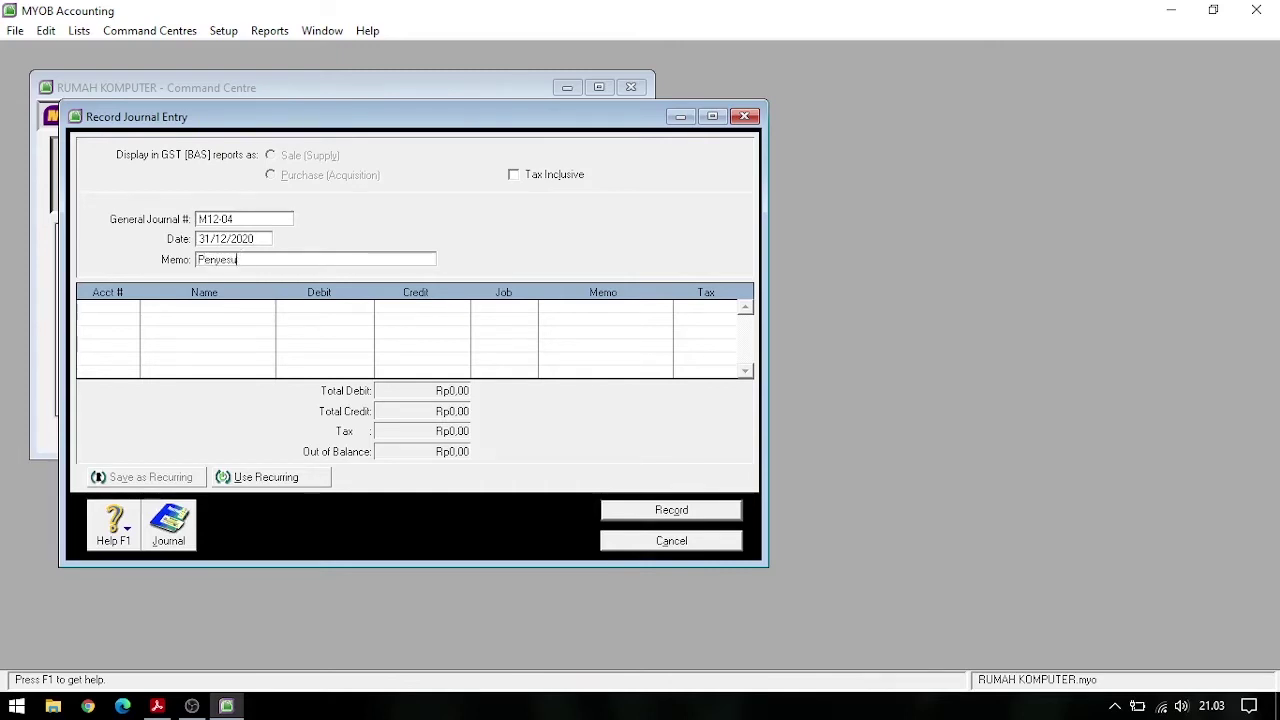
text(aian aset tetap)
Add account 6-1100 Depreciation Expense - Building to the first line and debit it Rp1.875.000
click(108, 308)
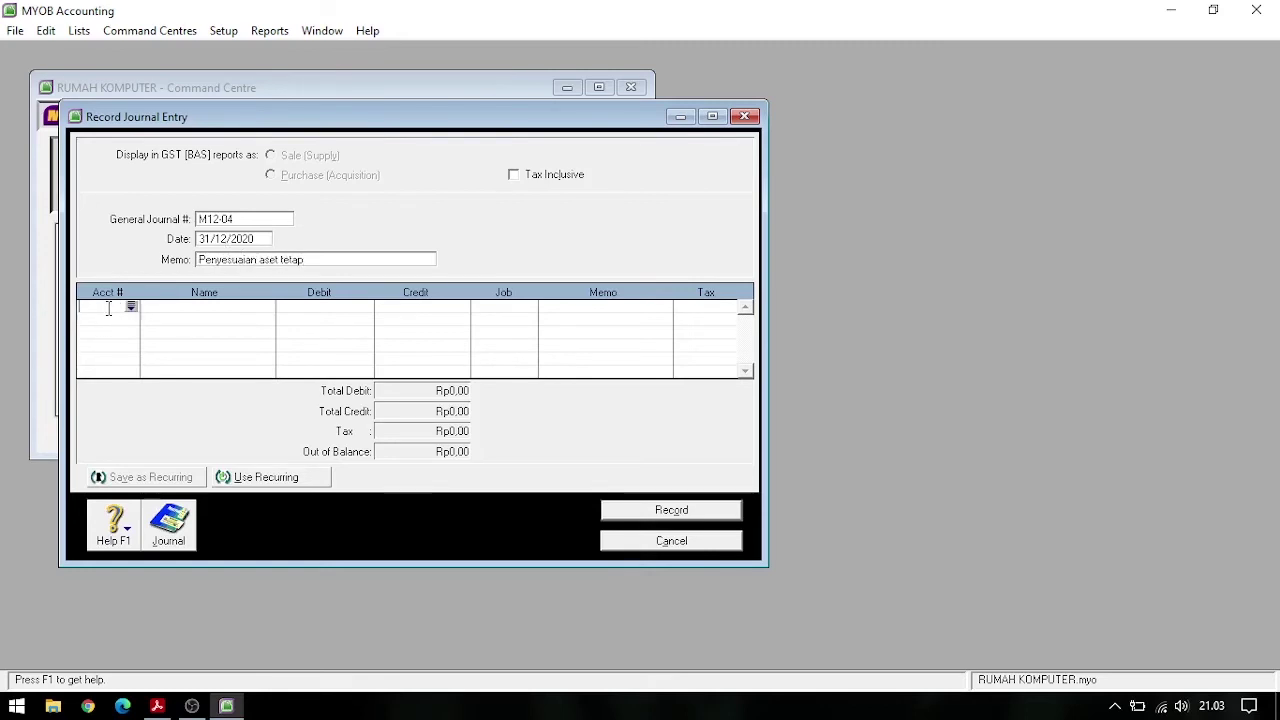
key(Tab)
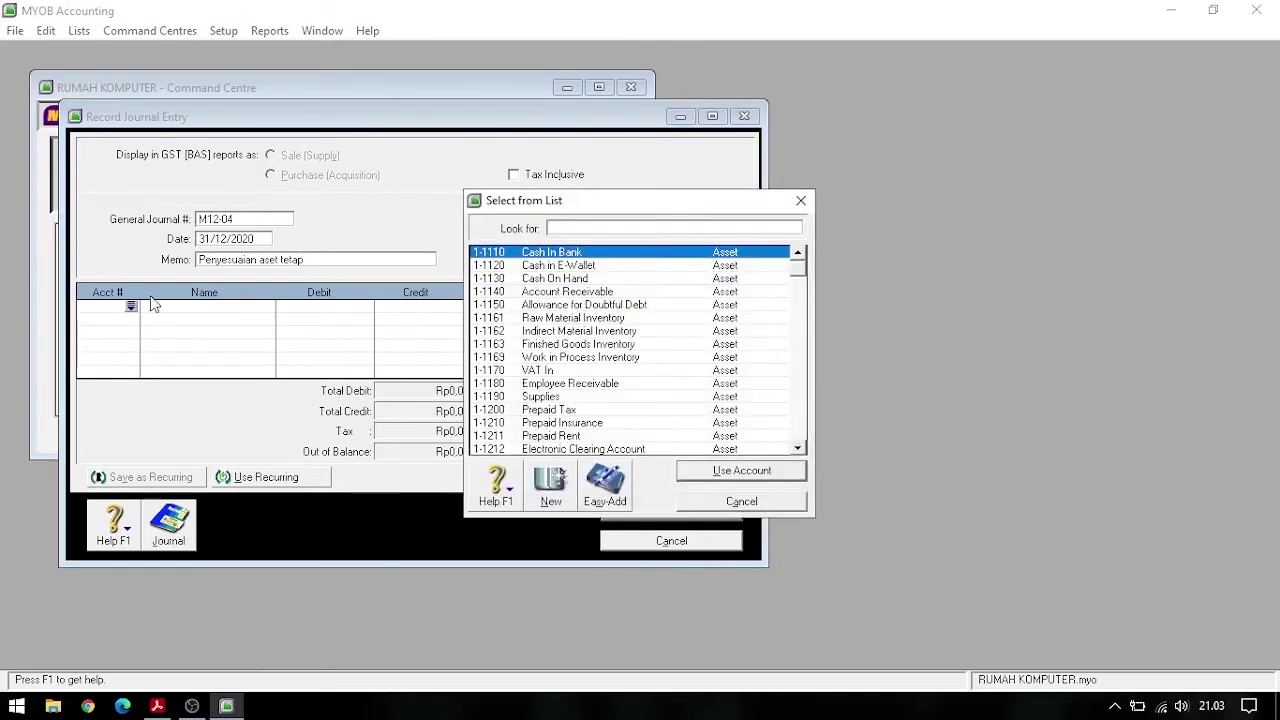
text(6)
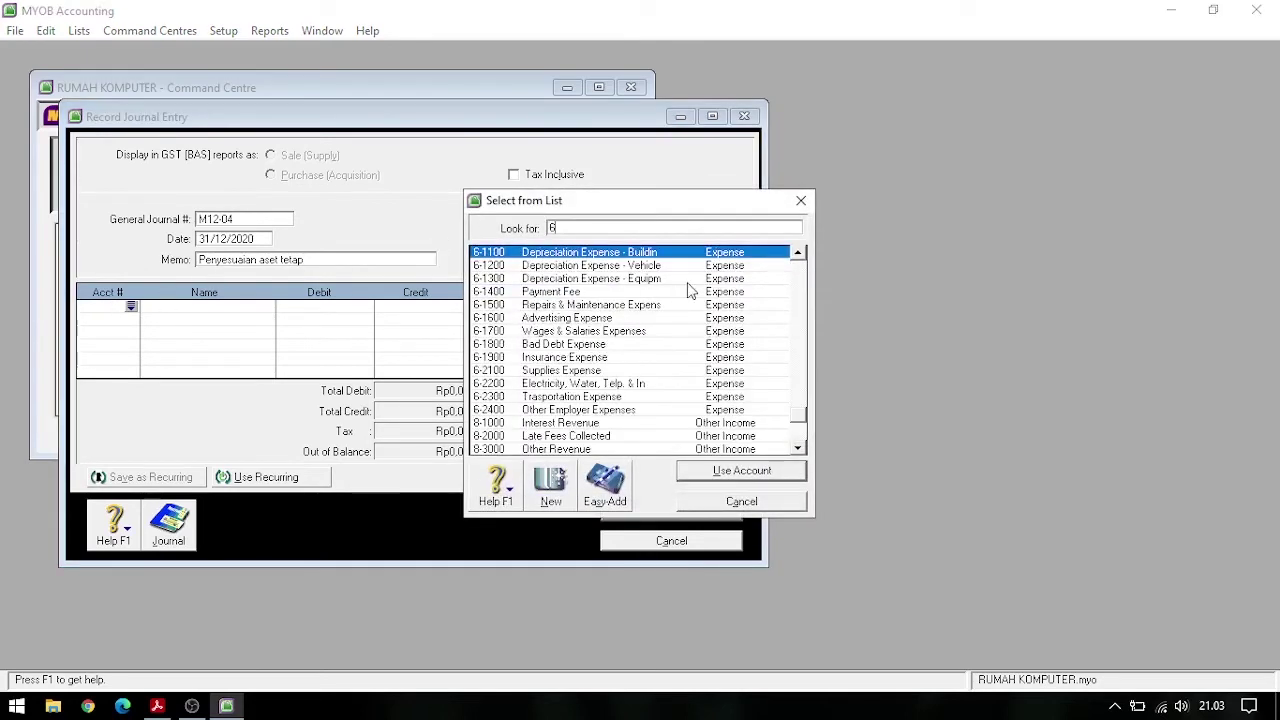
scroll(674, 276, up, 1)
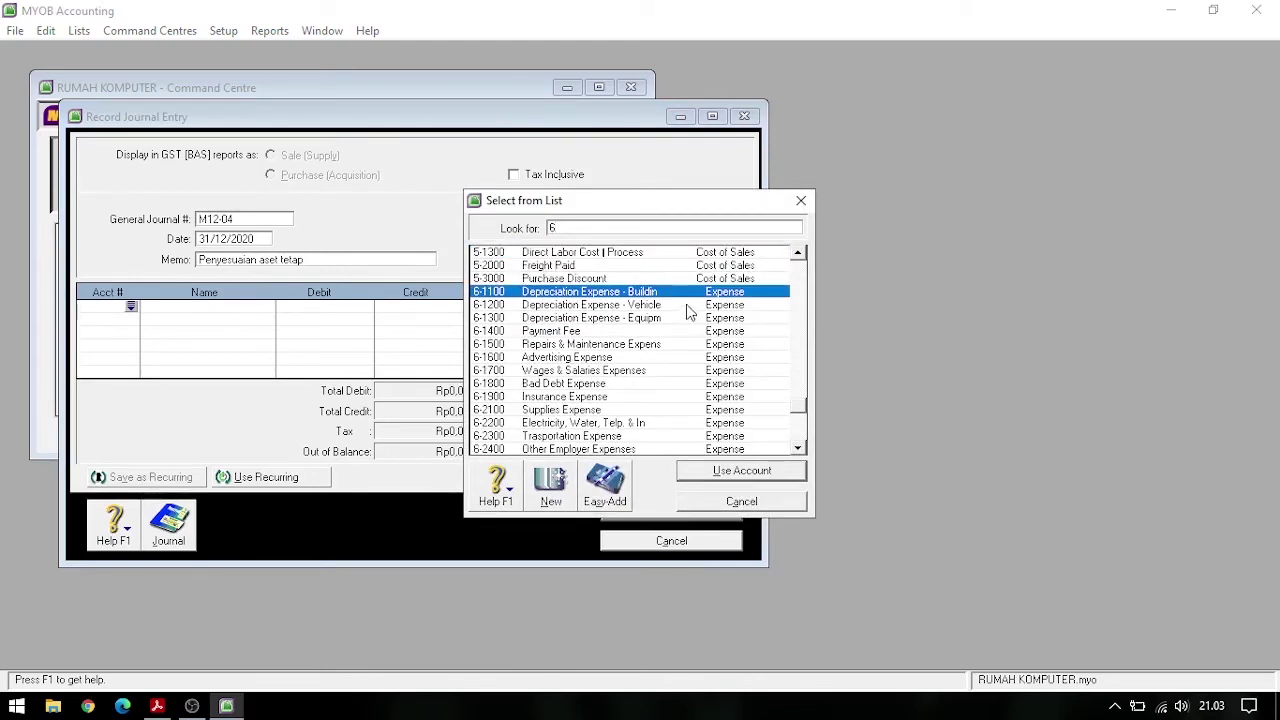
click(731, 469)
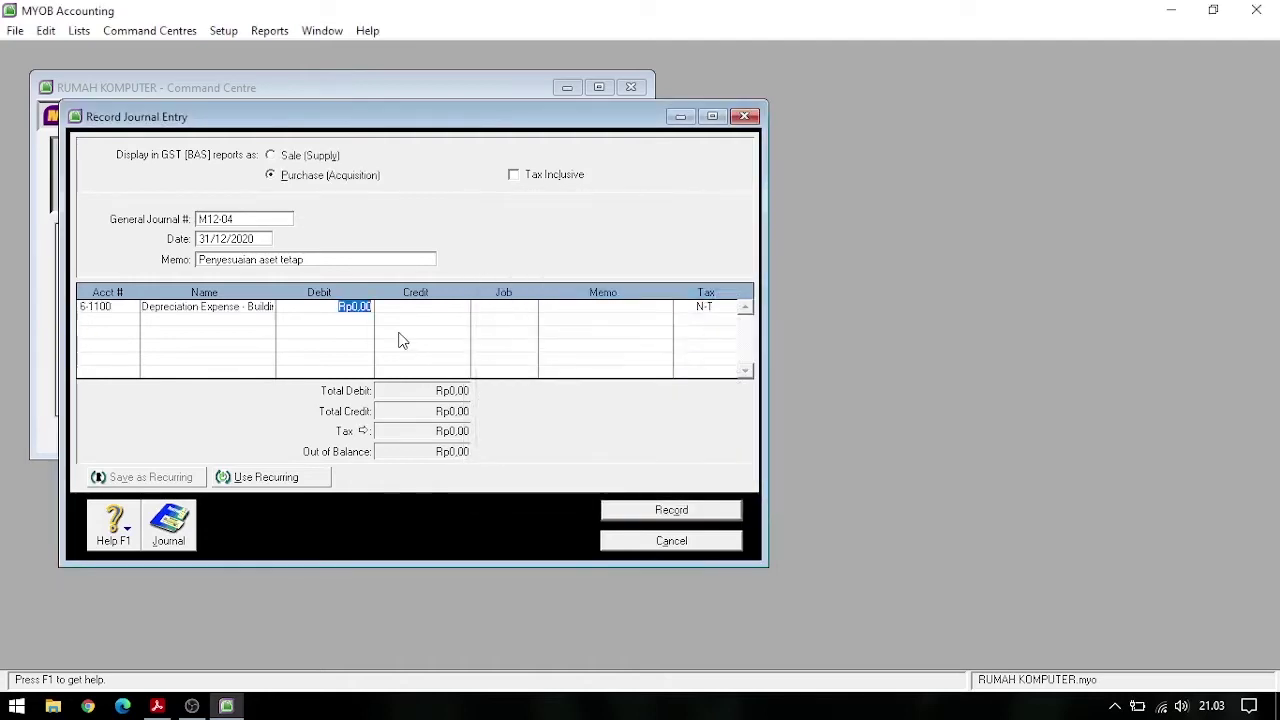
text(1.875.00)
text(0)
Add account 1-2210 Acc. Depreciation of Building to the second journal line and credit it Rp1.875.000
click(93, 320)
key(Return)
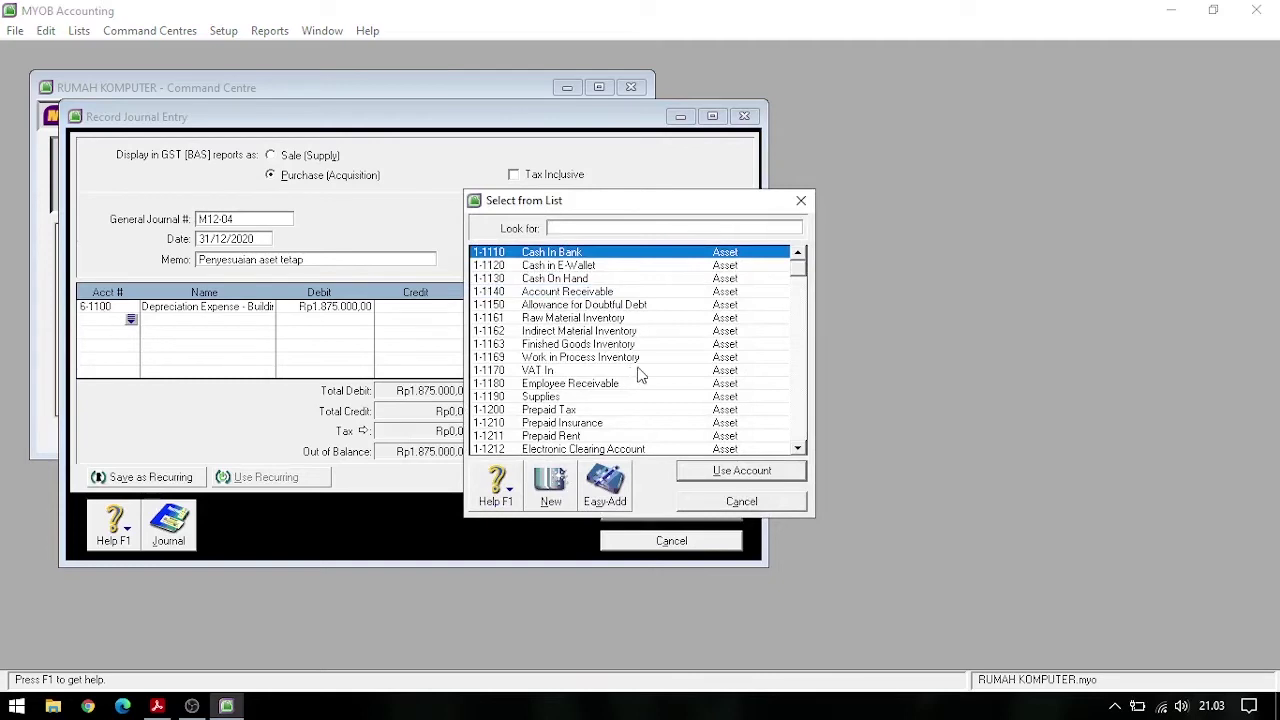
scroll(678, 377, down, 4)
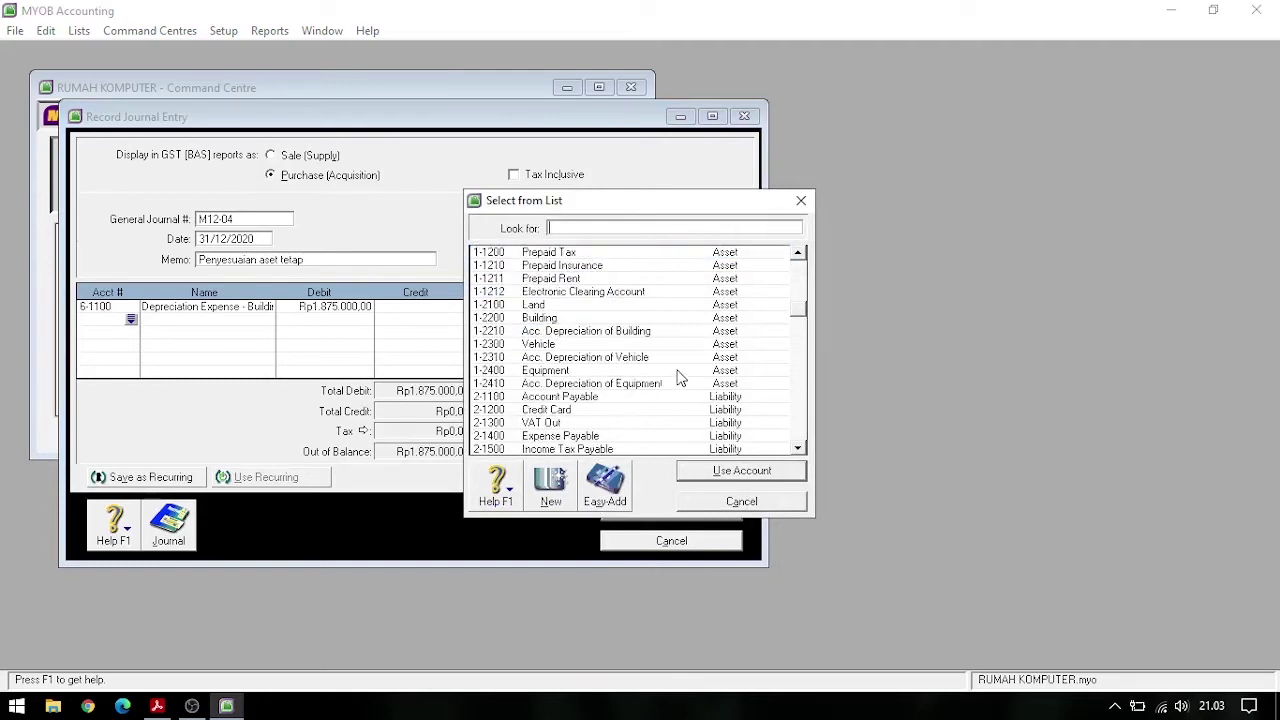
click(651, 331)
click(736, 469)
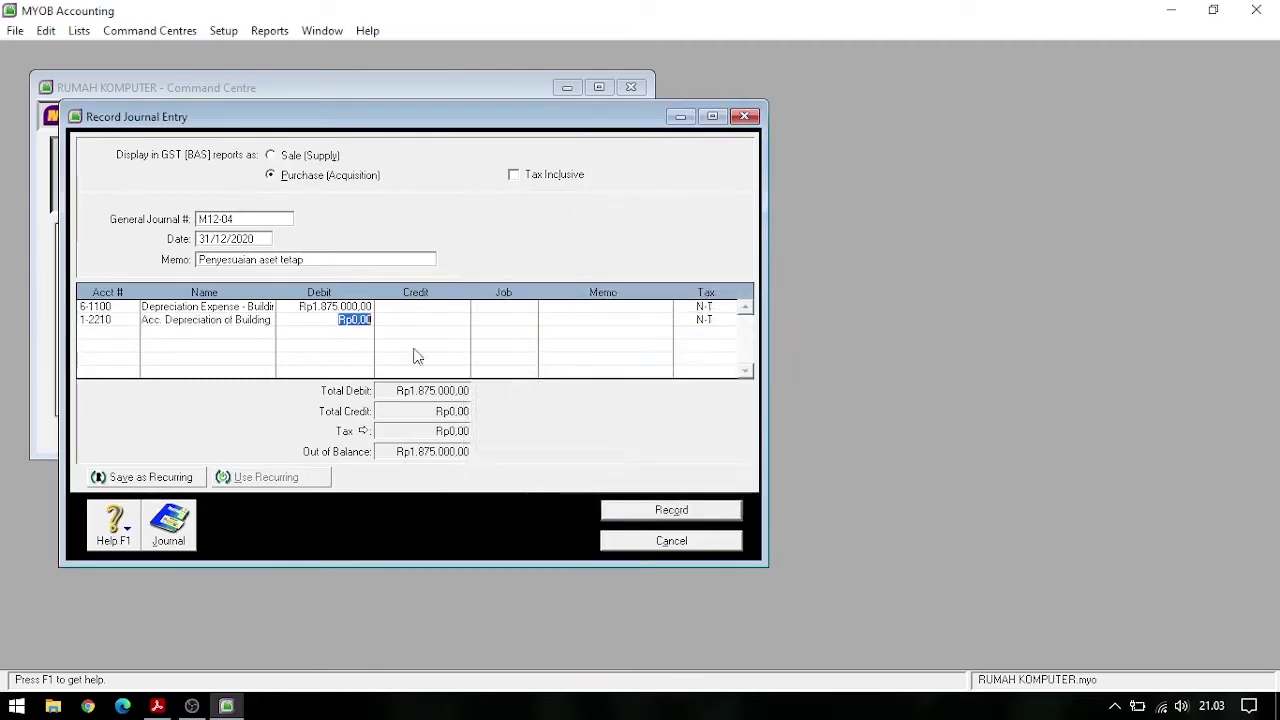
key(Return)
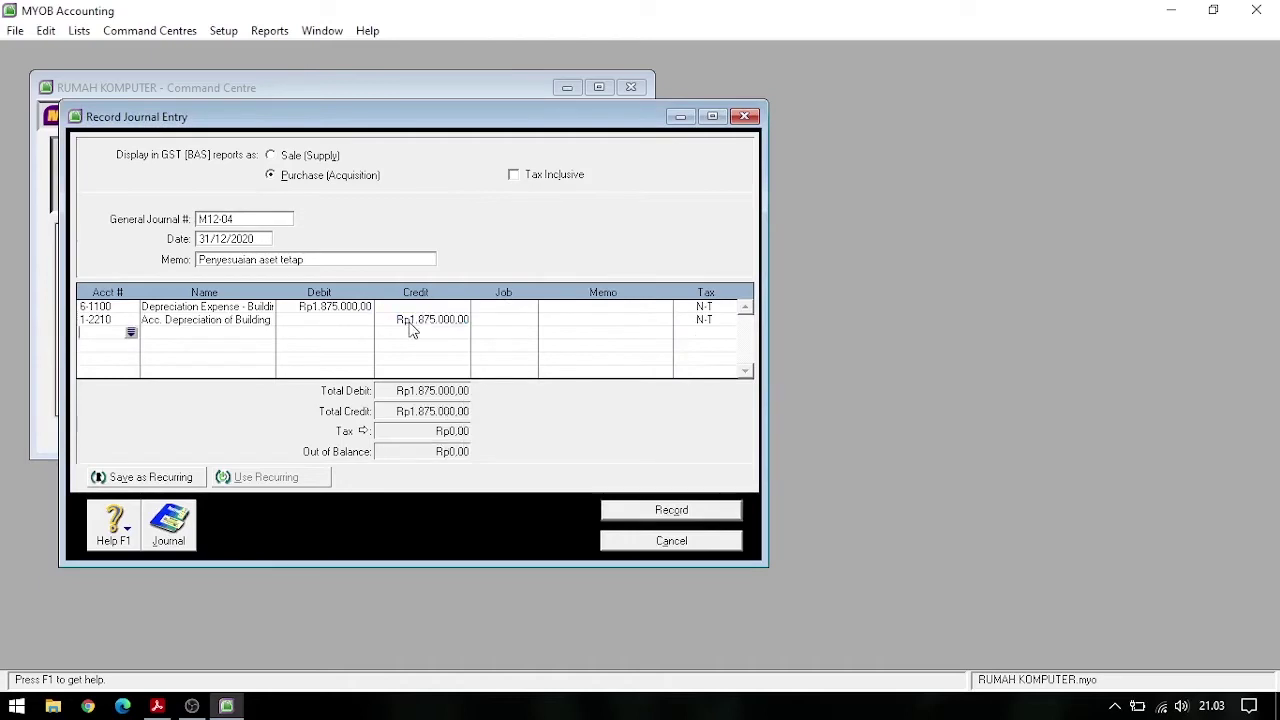
Add account 6-1200 Depreciation Expense - Vehicle to the third journal line and debit it Rp2.250.000
click(163, 340)
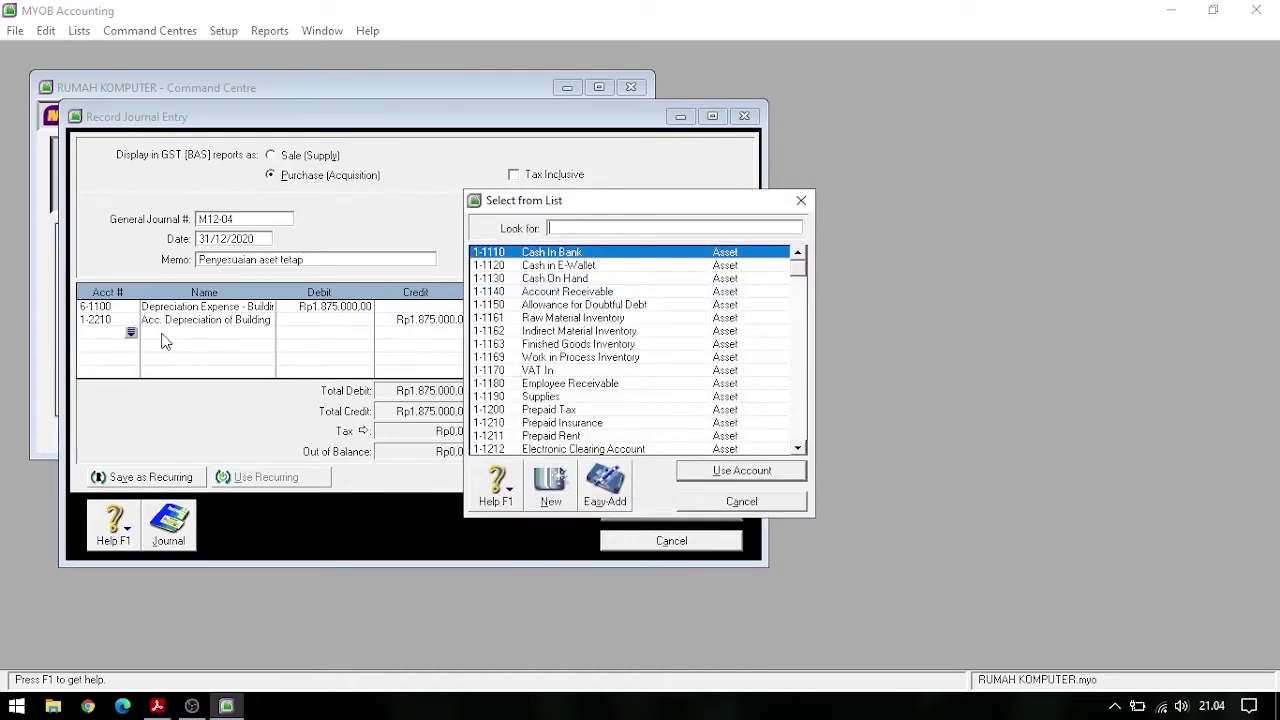
text(6)
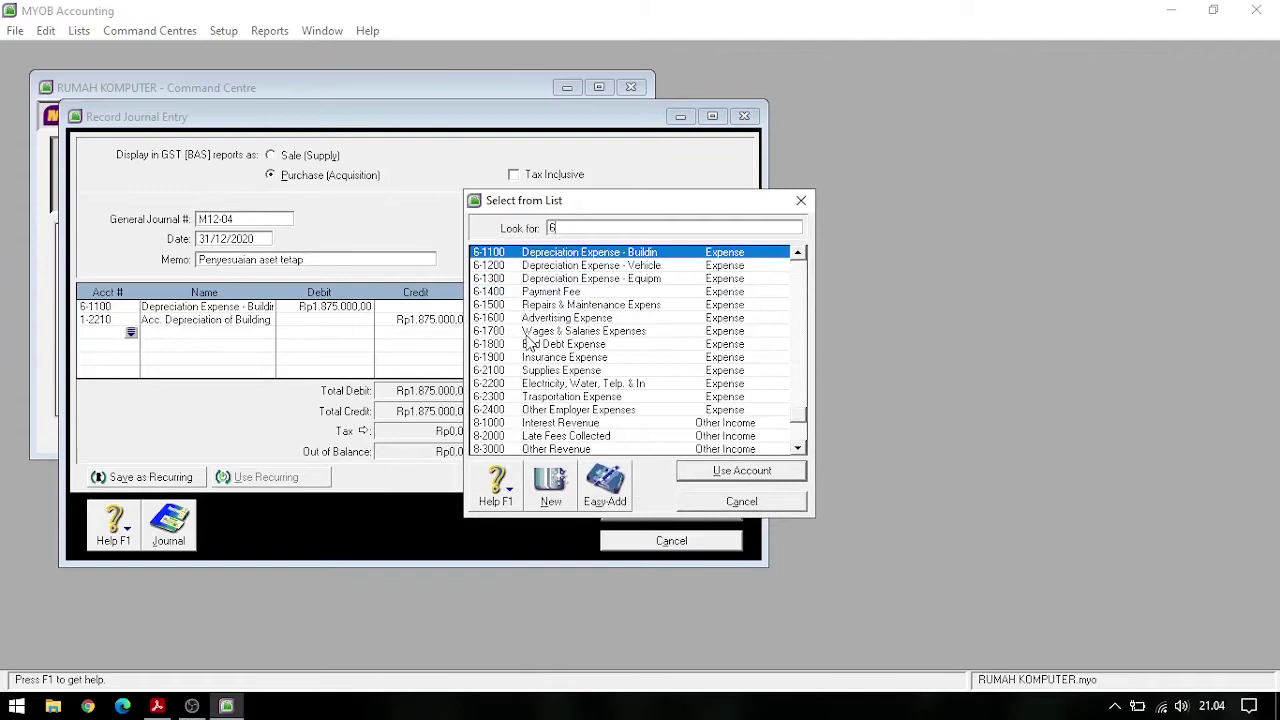
double_click(683, 268)
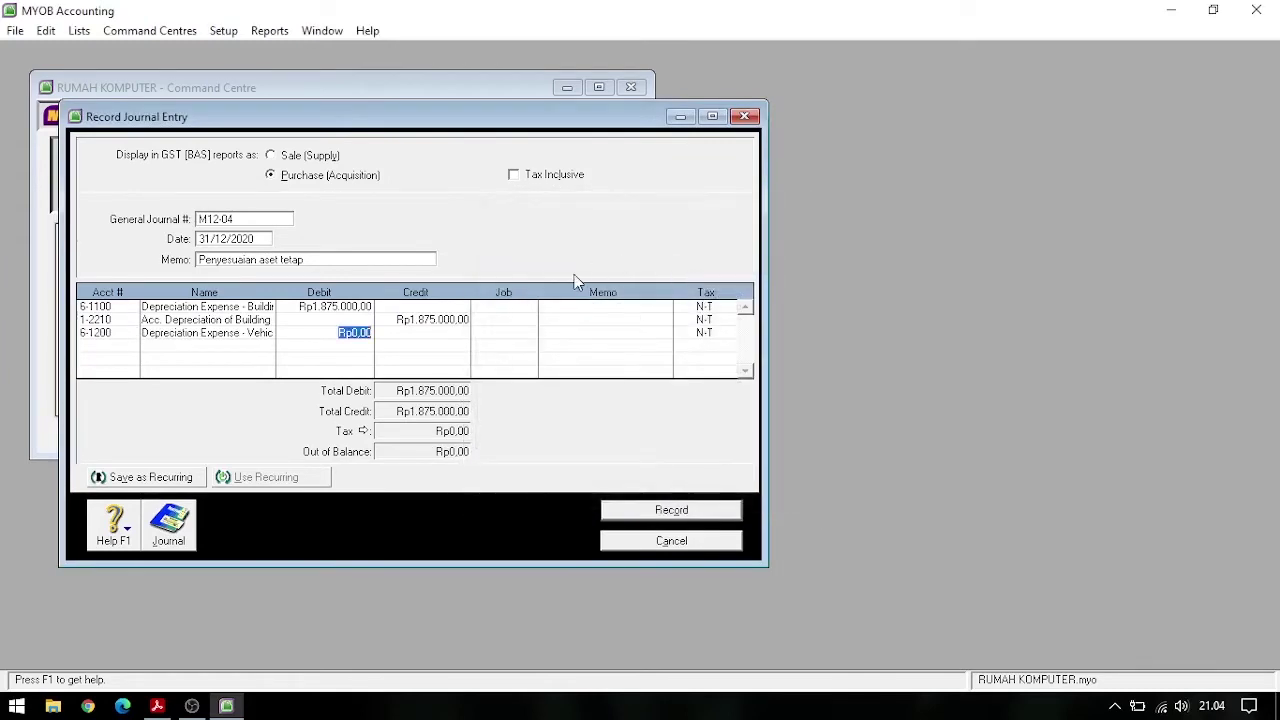
text(2.)
text(250.0000)
Add account 1-2310 Acc. Depreciation of Vehicle to the fourth journal line and credit it Rp2.250.000
click(122, 343)
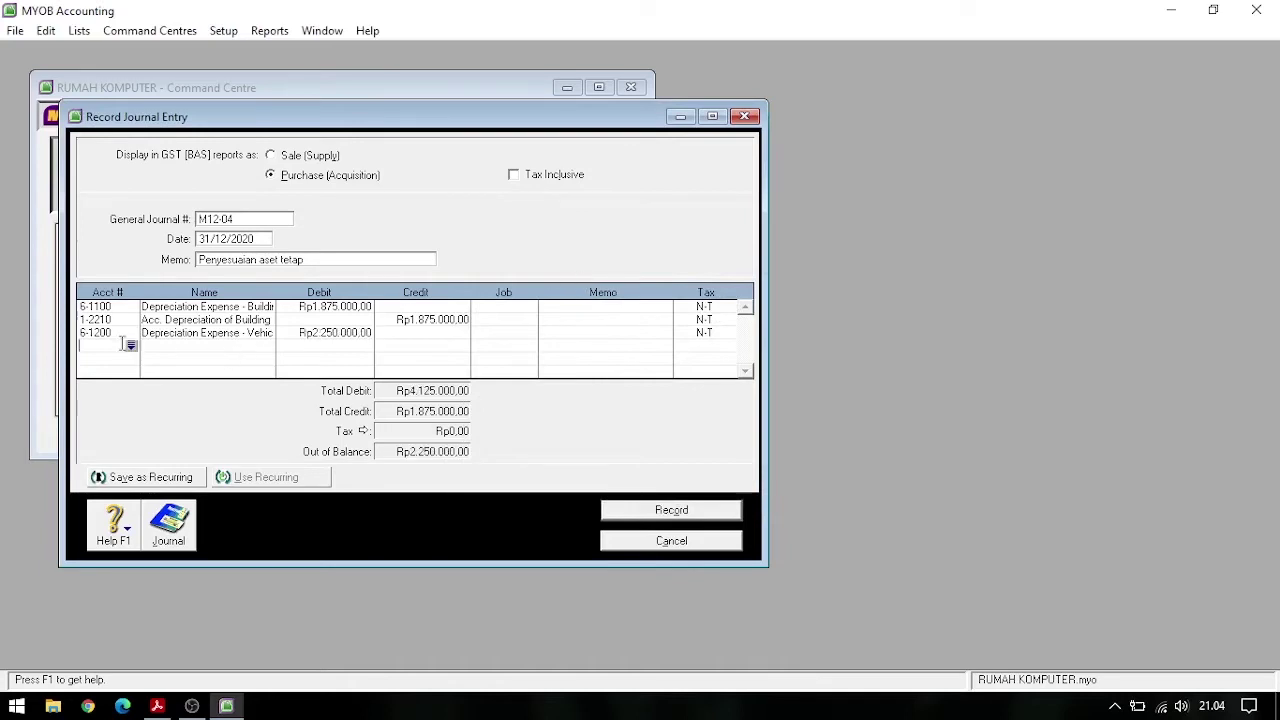
click(200, 351)
scroll(609, 386, down, 4)
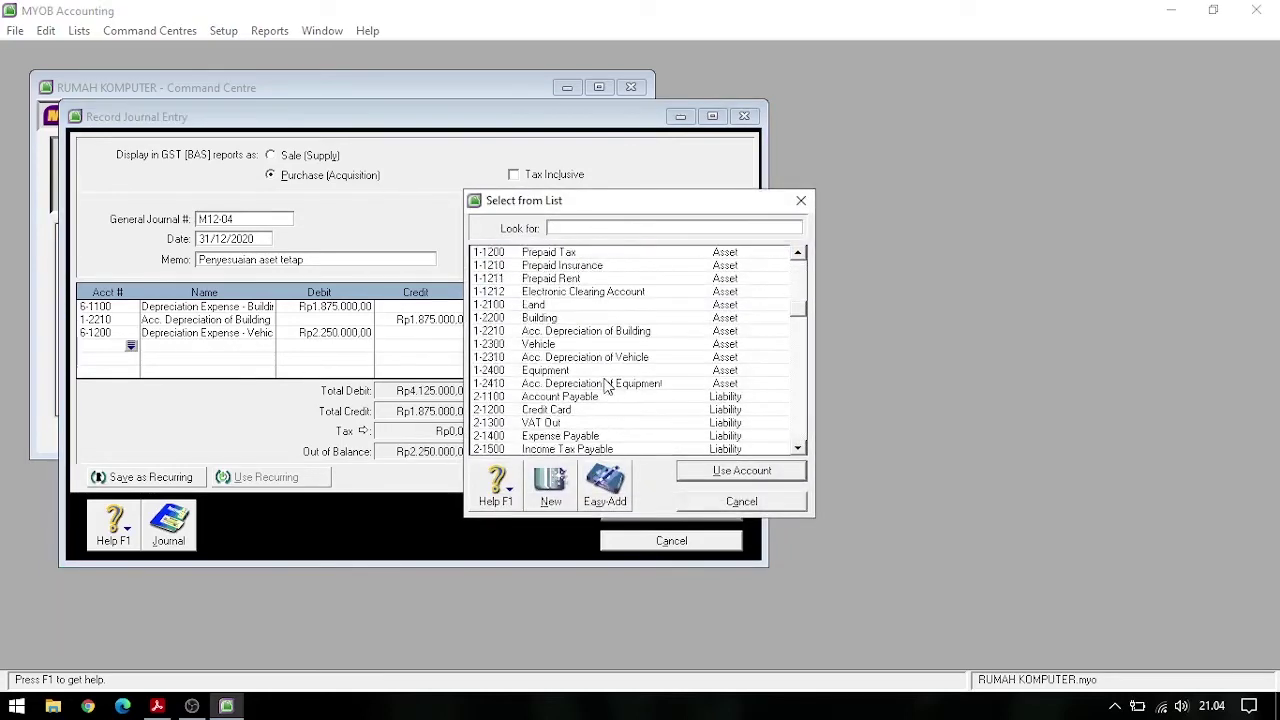
scroll(605, 386, down, 5)
scroll(607, 378, up, 10)
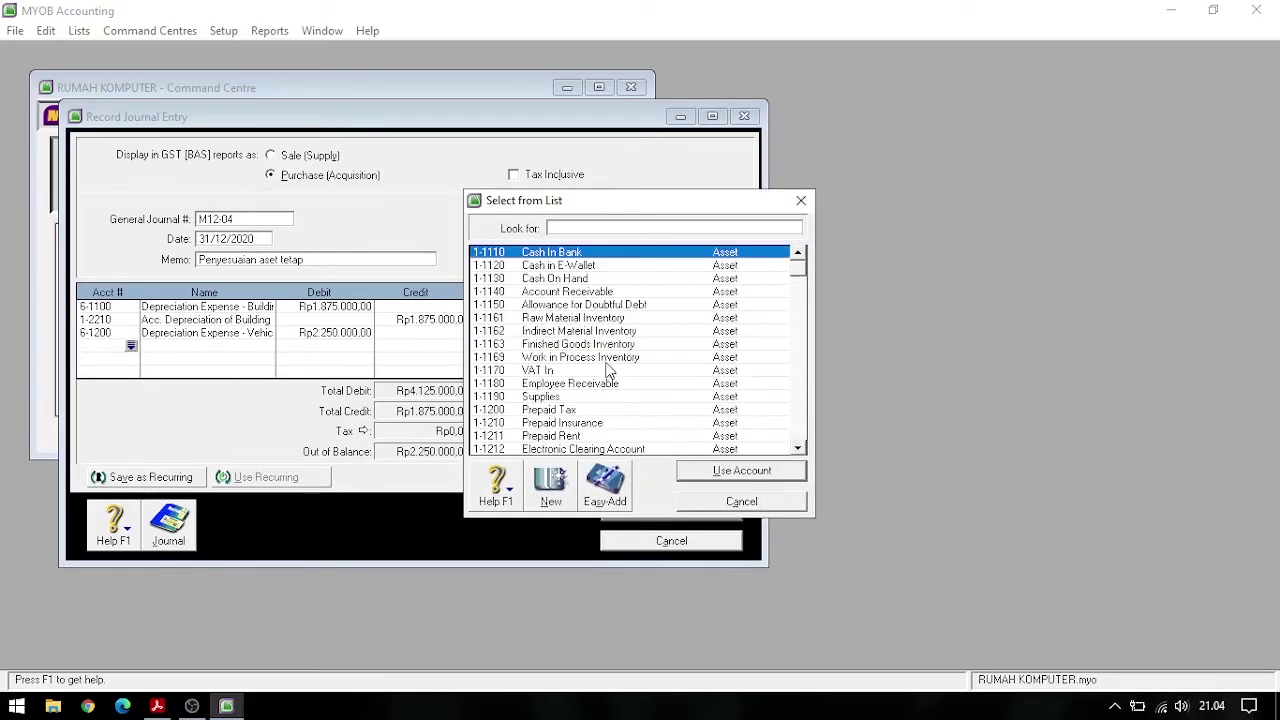
scroll(603, 350, down, 1)
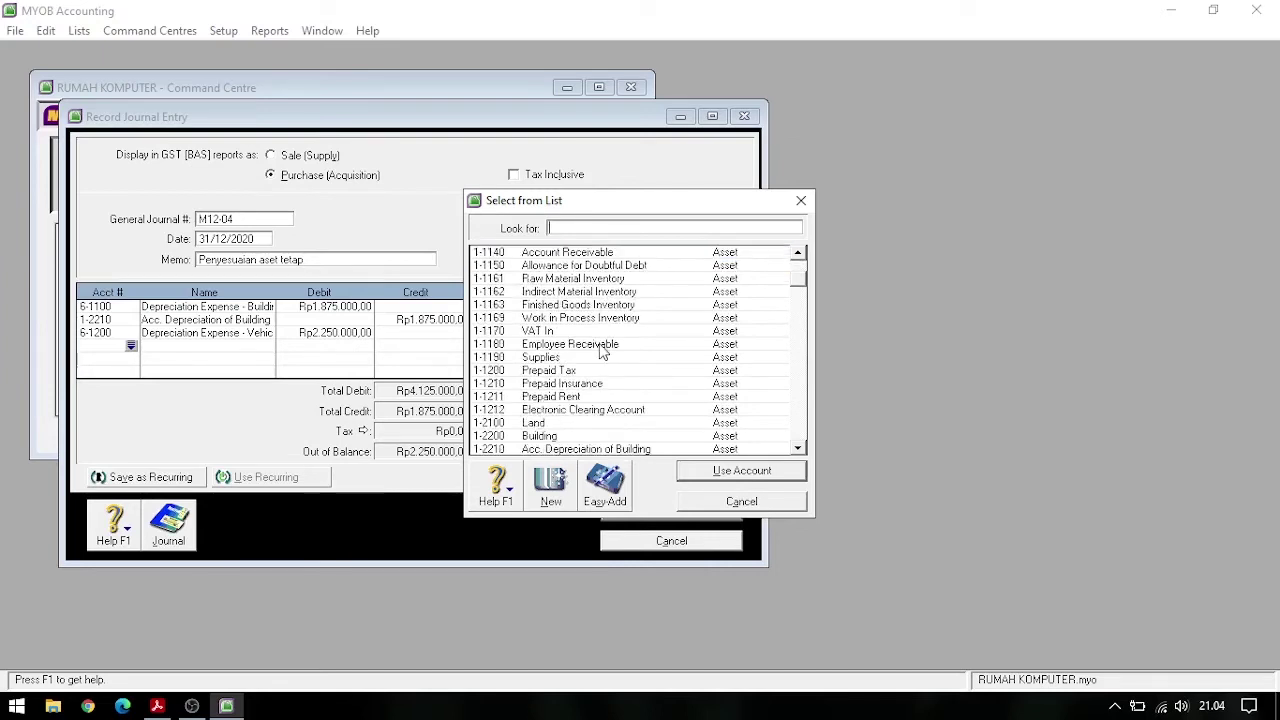
scroll(603, 350, down, 1)
double_click(648, 437)
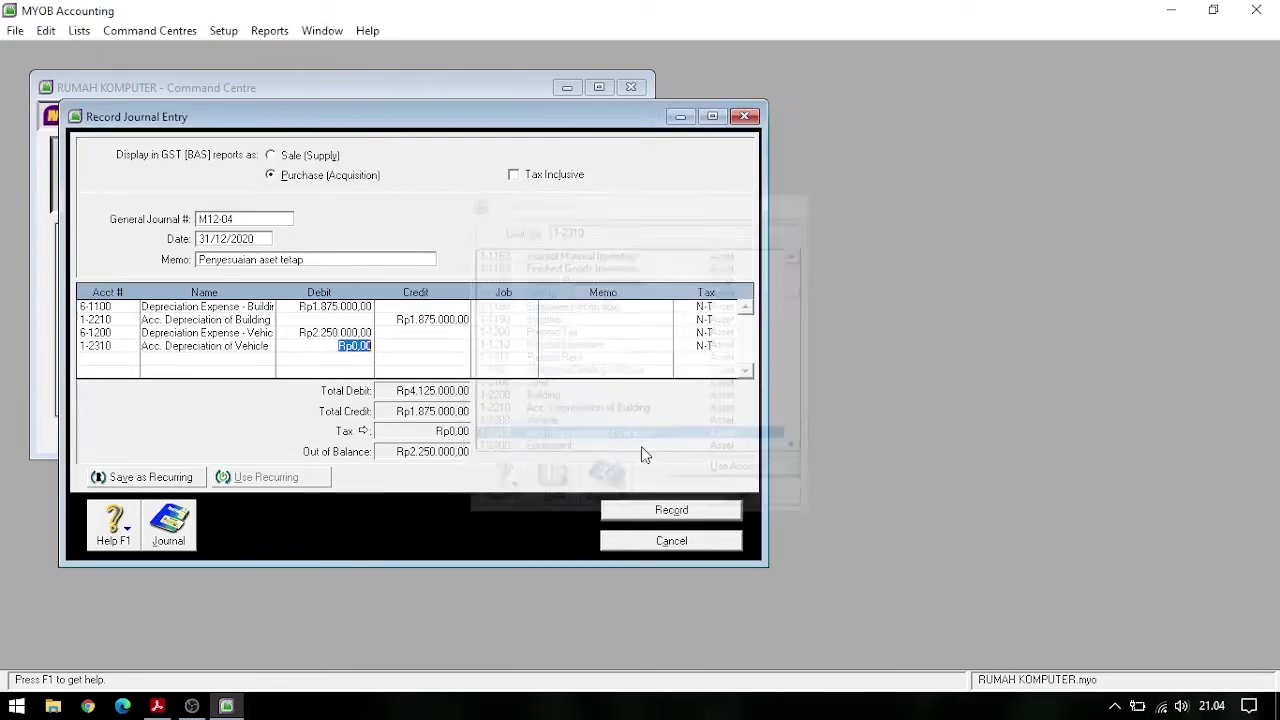
key(Tab)
click(441, 360)
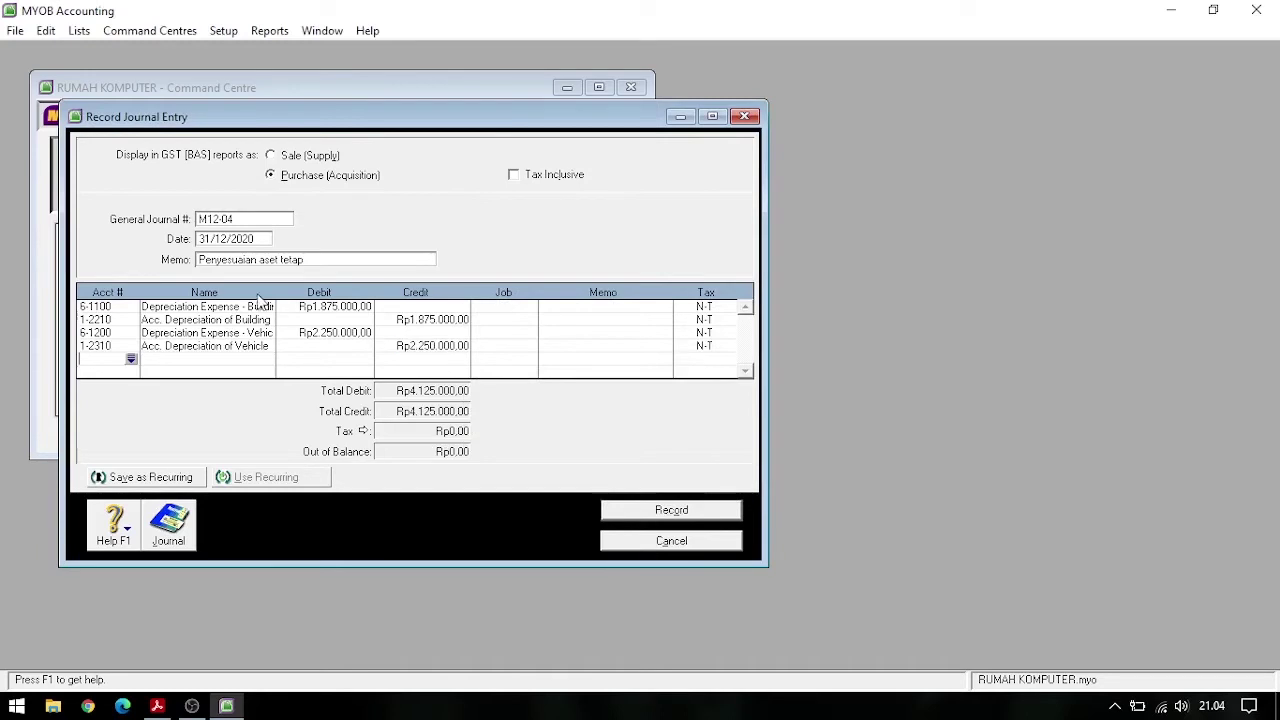
Add account 6-1300 Depreciation Expense - Equipment to the fifth journal line and debit it Rp1.937.500
key(Return)
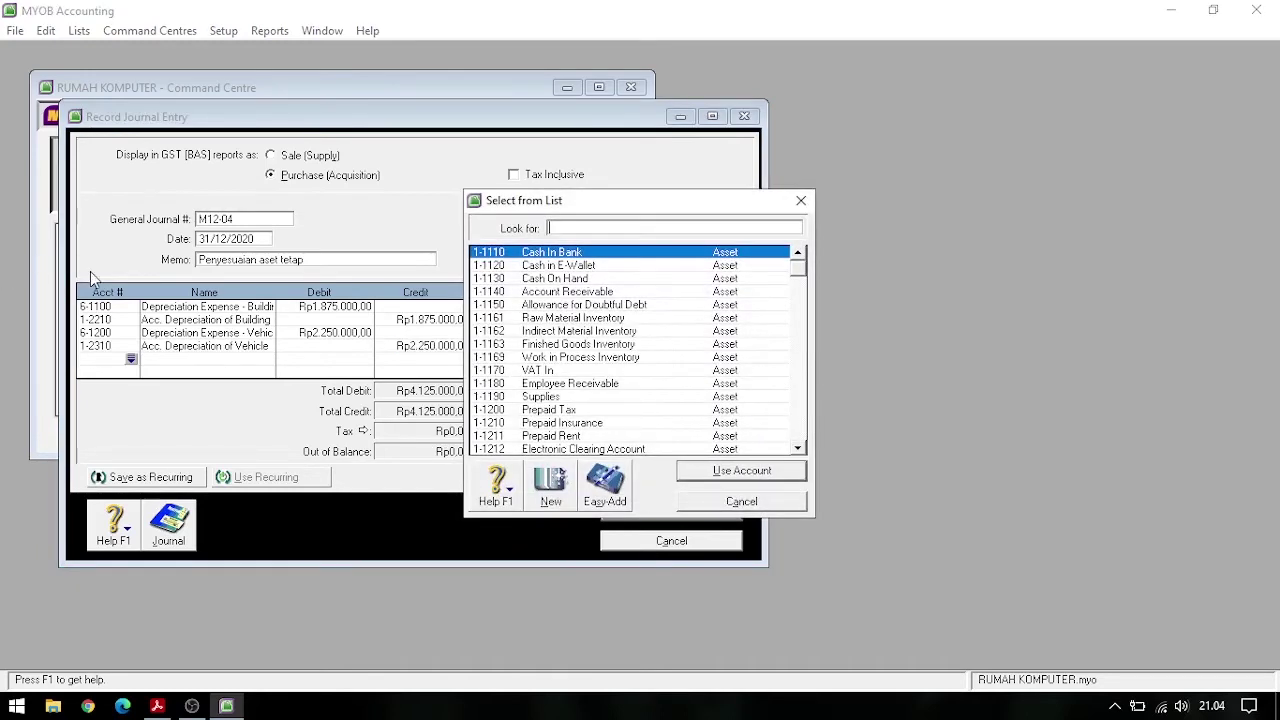
text(6-1300)
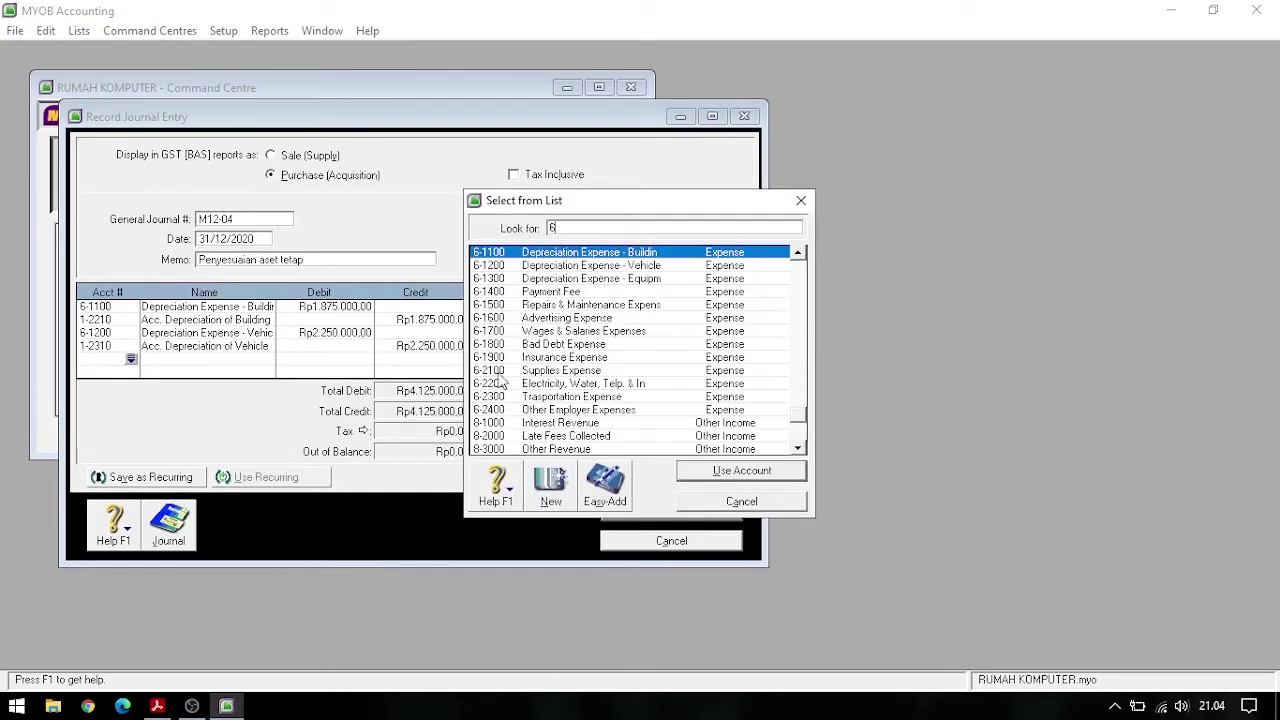
double_click(633, 280)
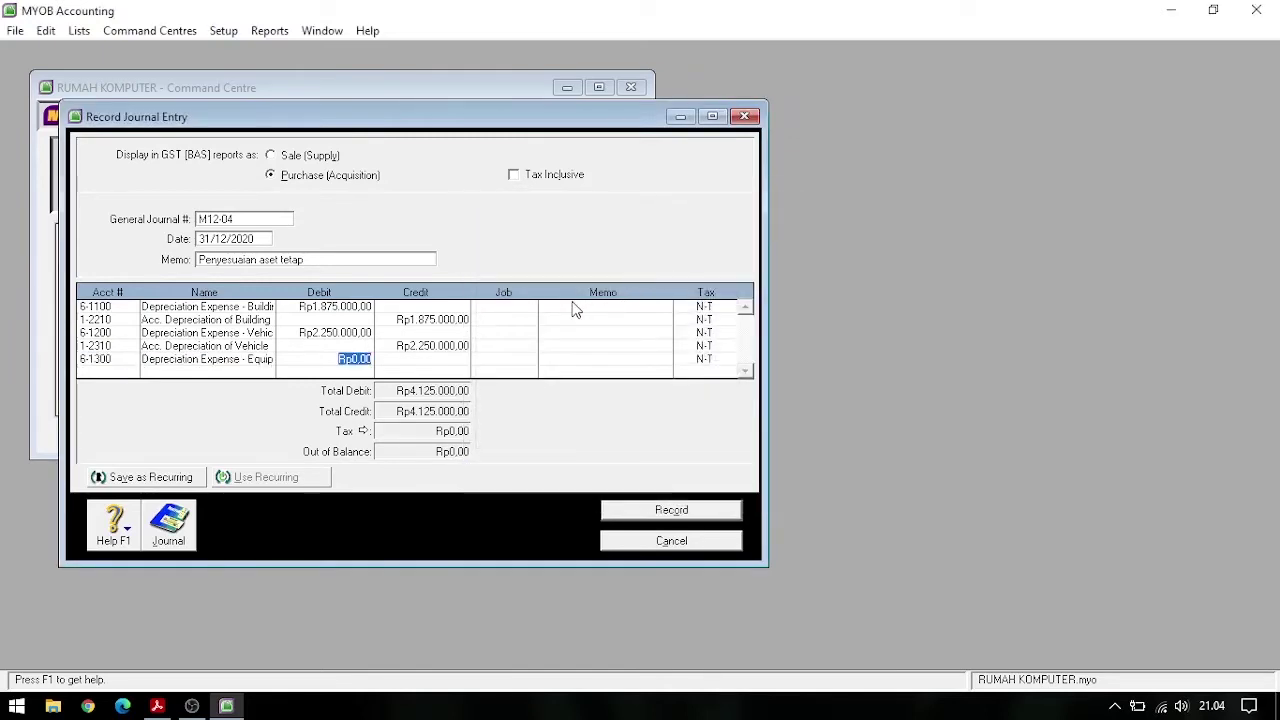
text(1937500)
right_click(569, 301)
click(424, 367)
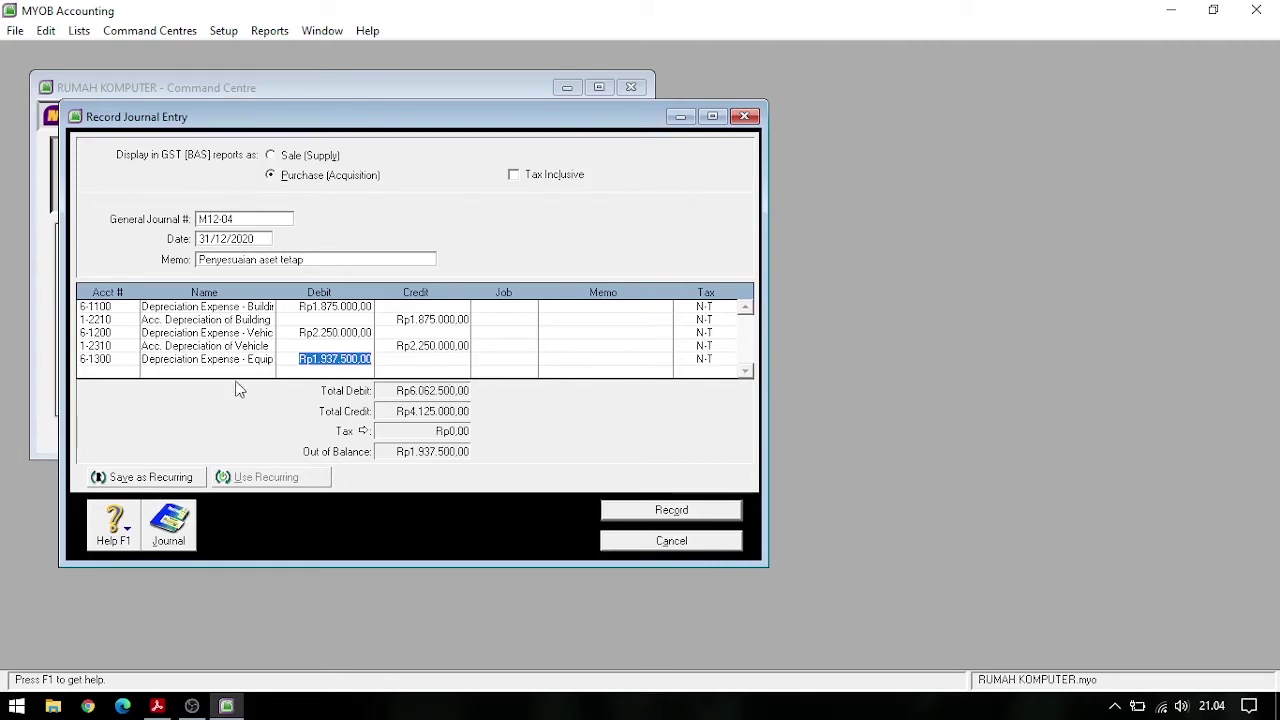
Add account 1-2410 Acc. Depreciation of Equipment to the sixth journal line and credit it Rp1.937.500
click(108, 372)
click(131, 373)
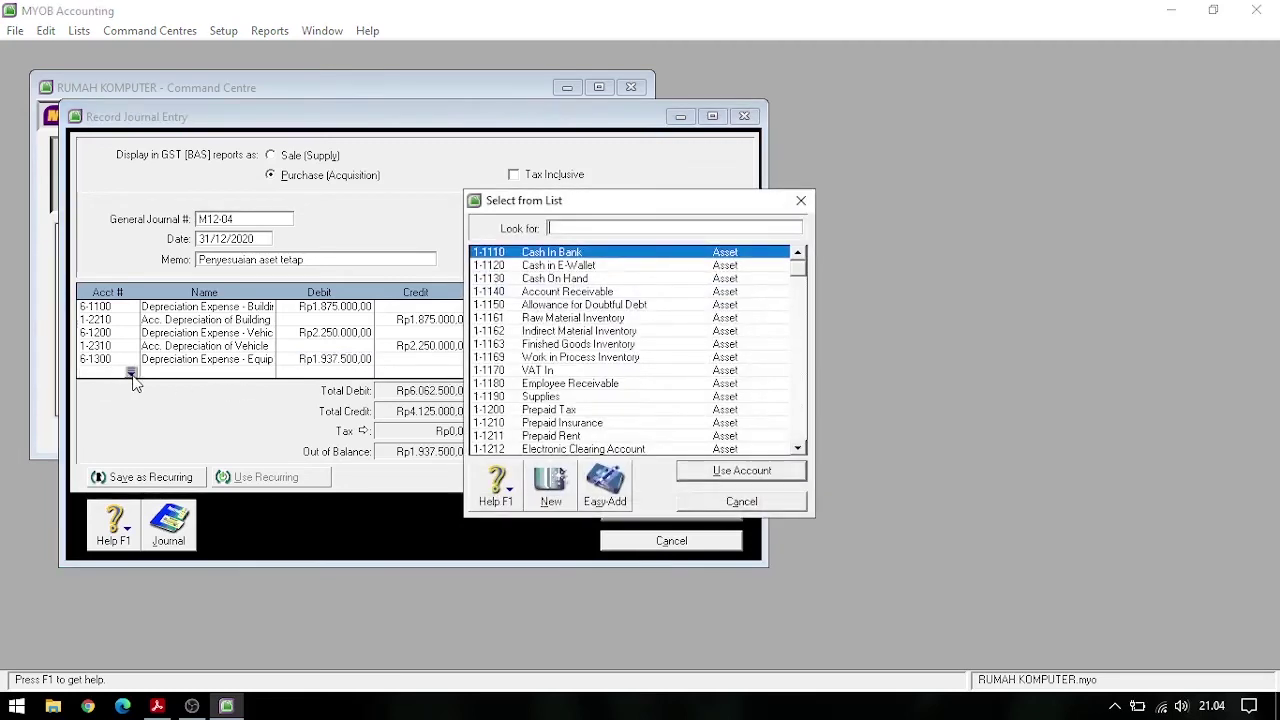
scroll(555, 362, down, 3)
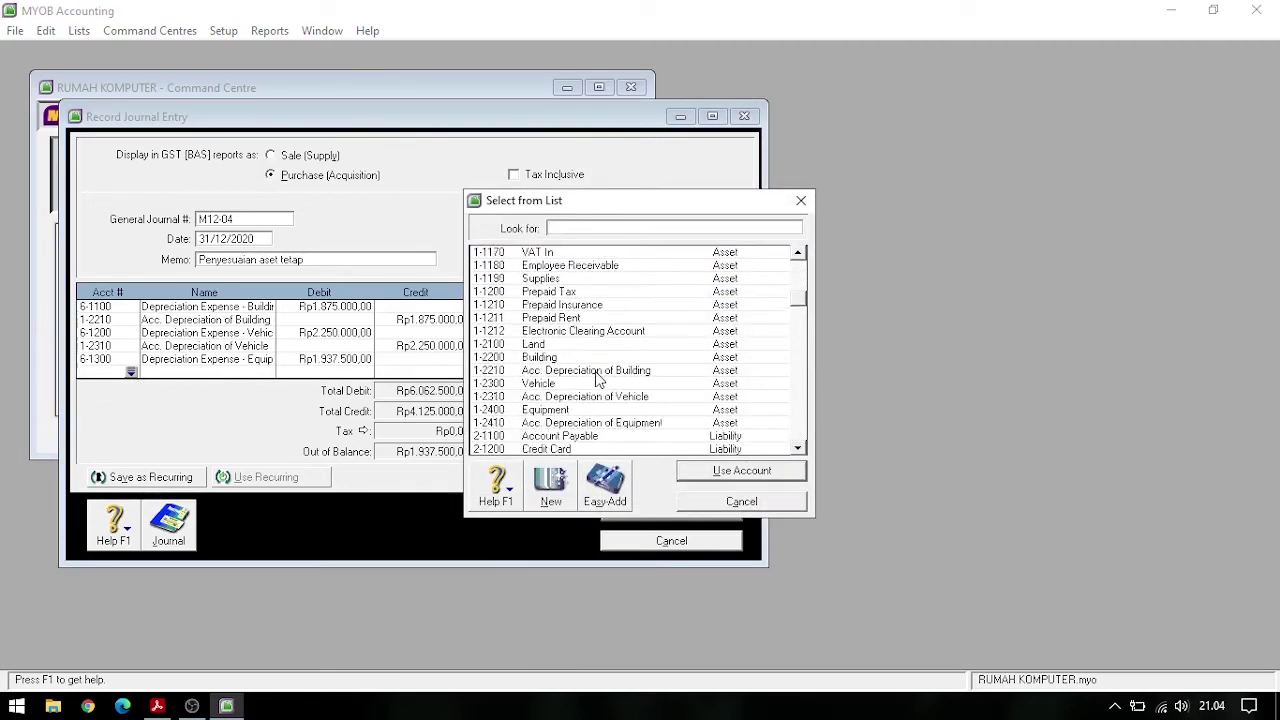
click(638, 424)
double_click(638, 424)
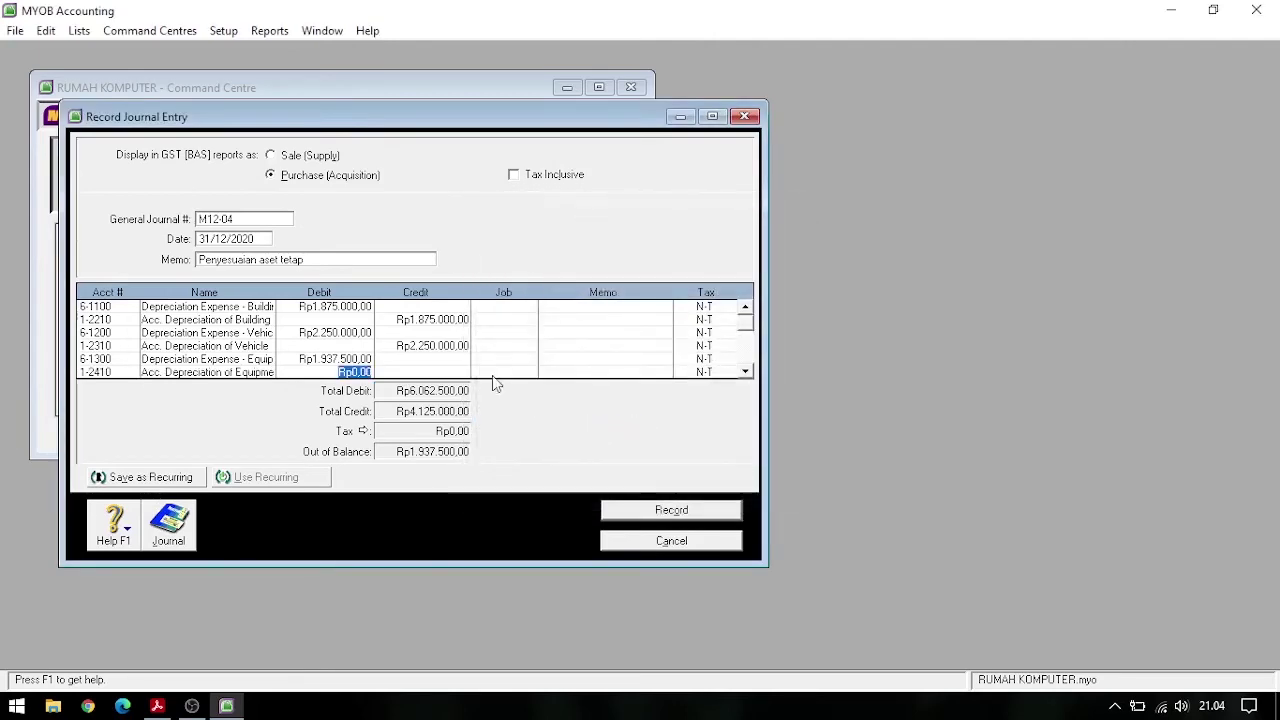
key(Return)
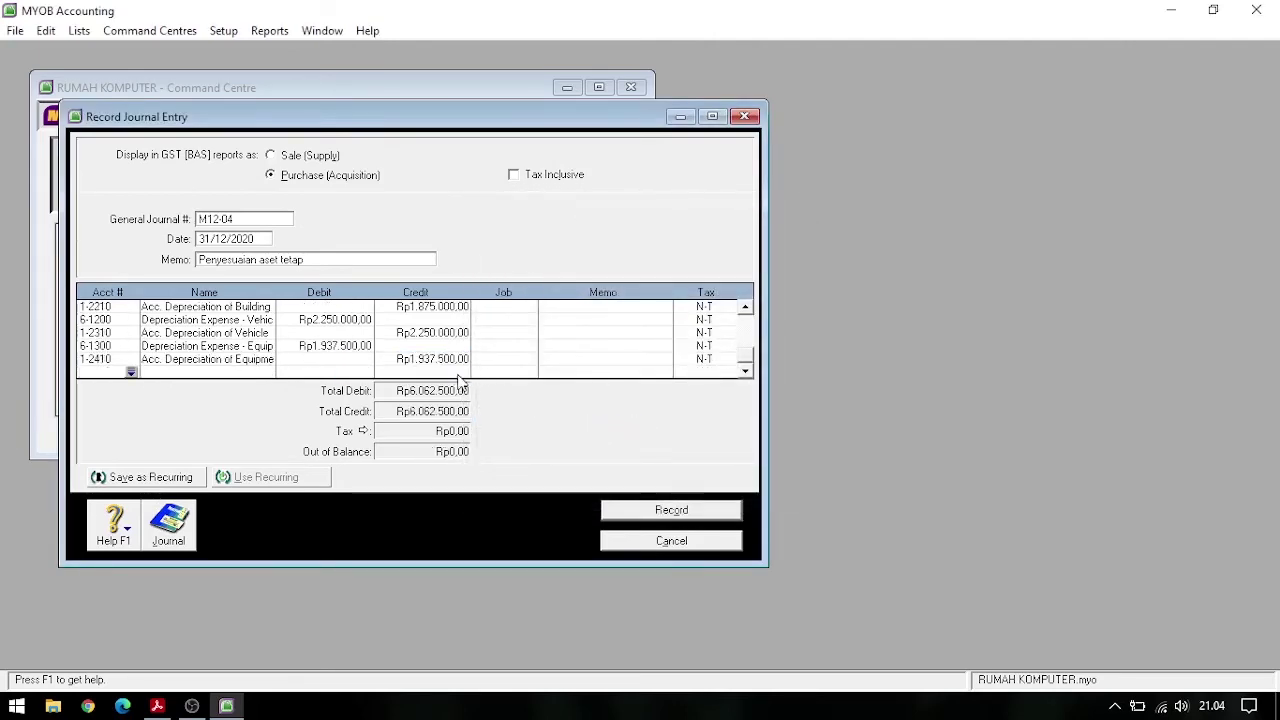
Review the recap of journal entry M12-04, record the entry, and close the journal entry form
key(ctrl+r)
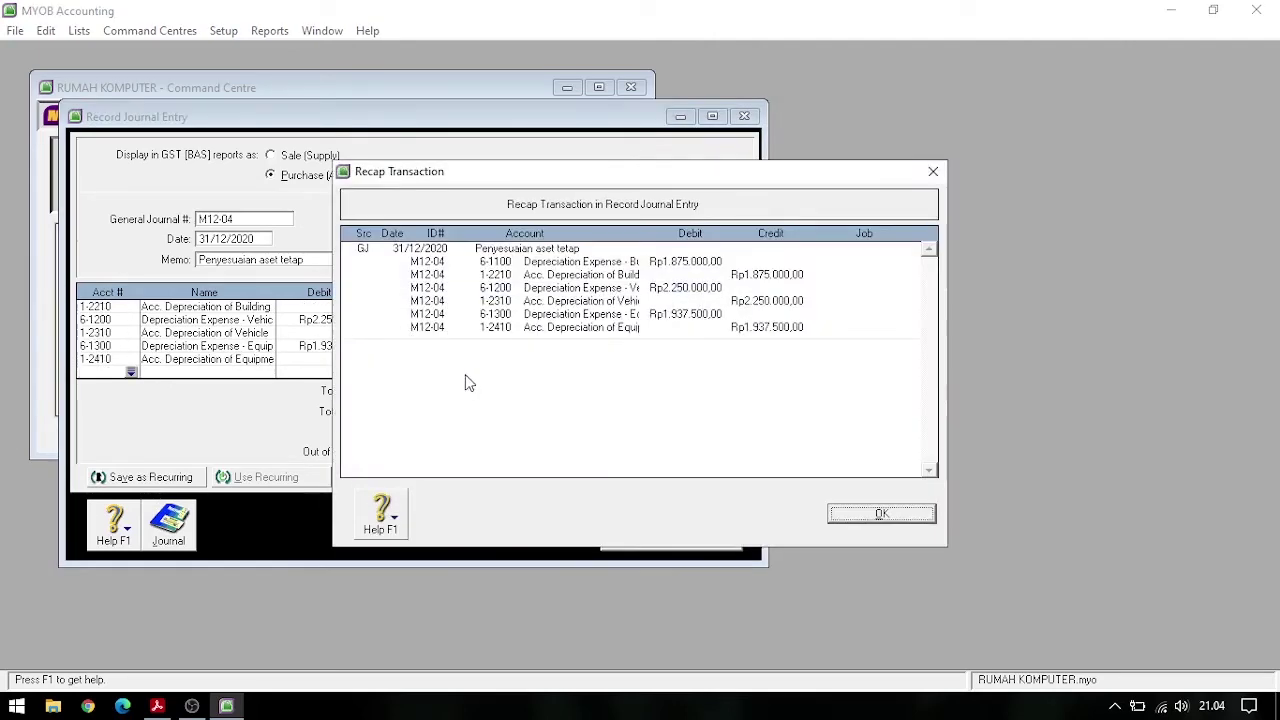
click(874, 515)
click(664, 512)
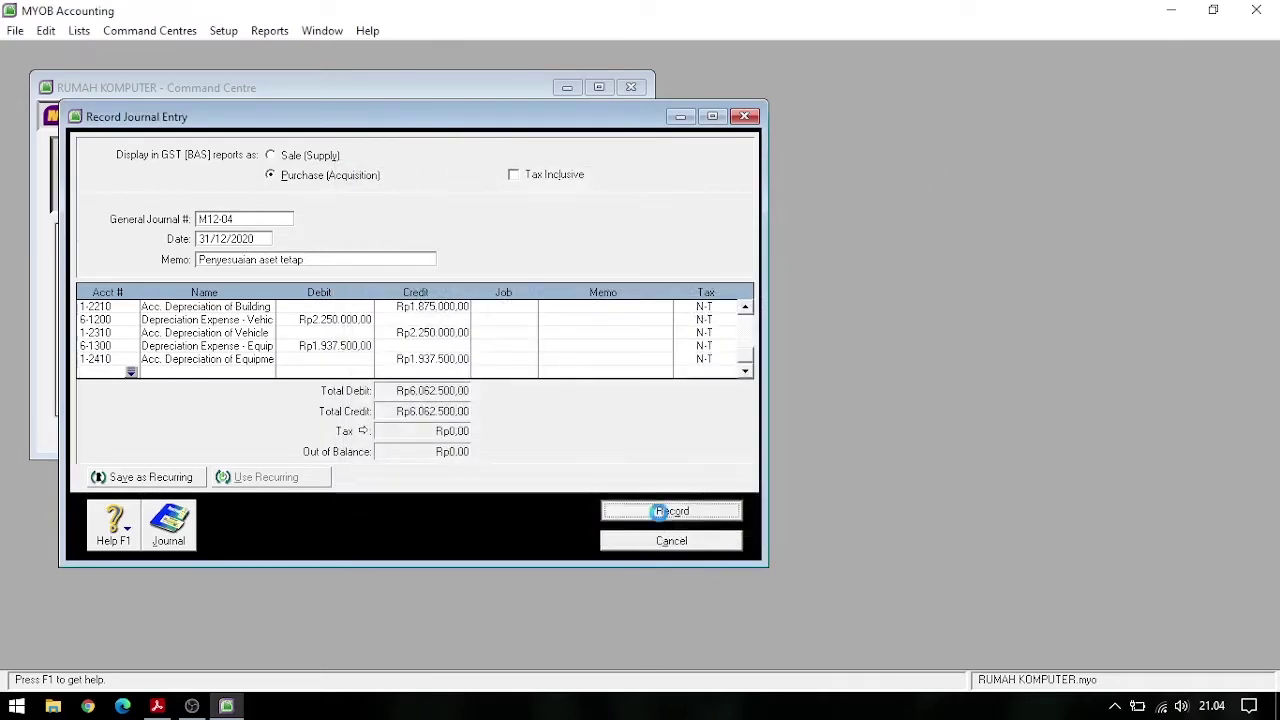
click(680, 546)
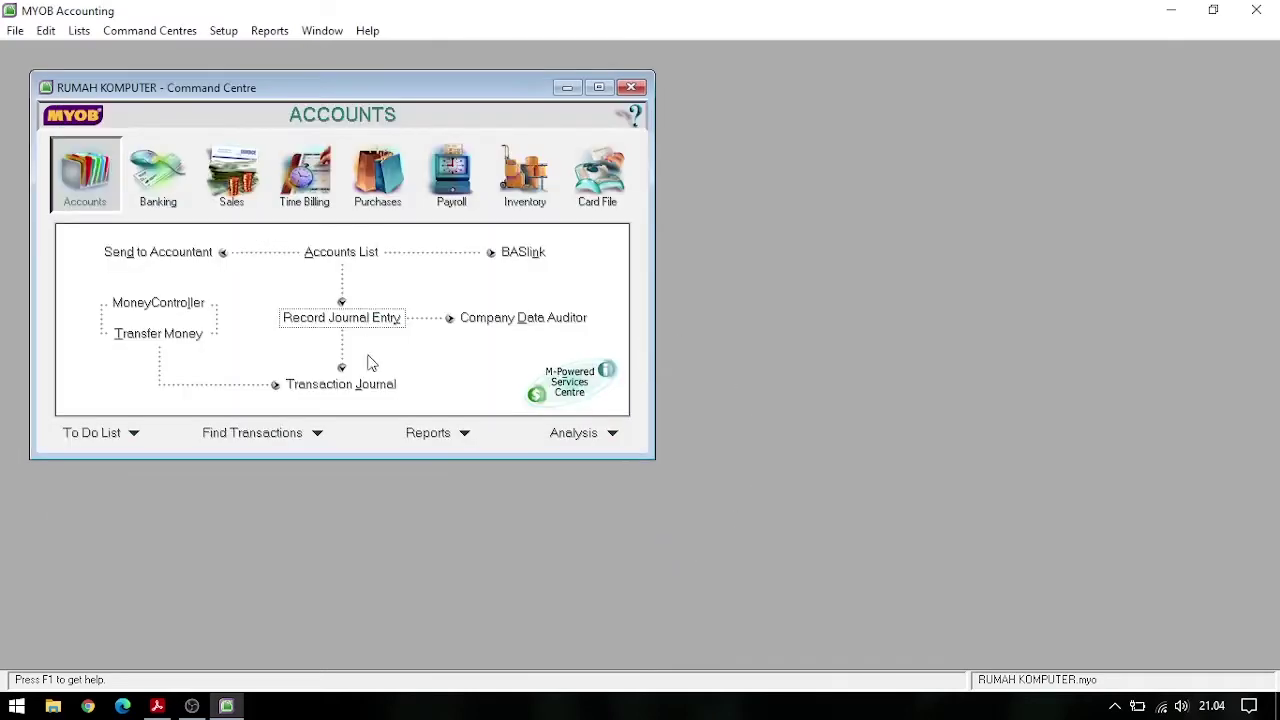
Read Dokumen Penyesuaian 4 in the PDF, then start a new journal entry in MYOB numbered M12-05
click(157, 706)
scroll(474, 457, down, 5)
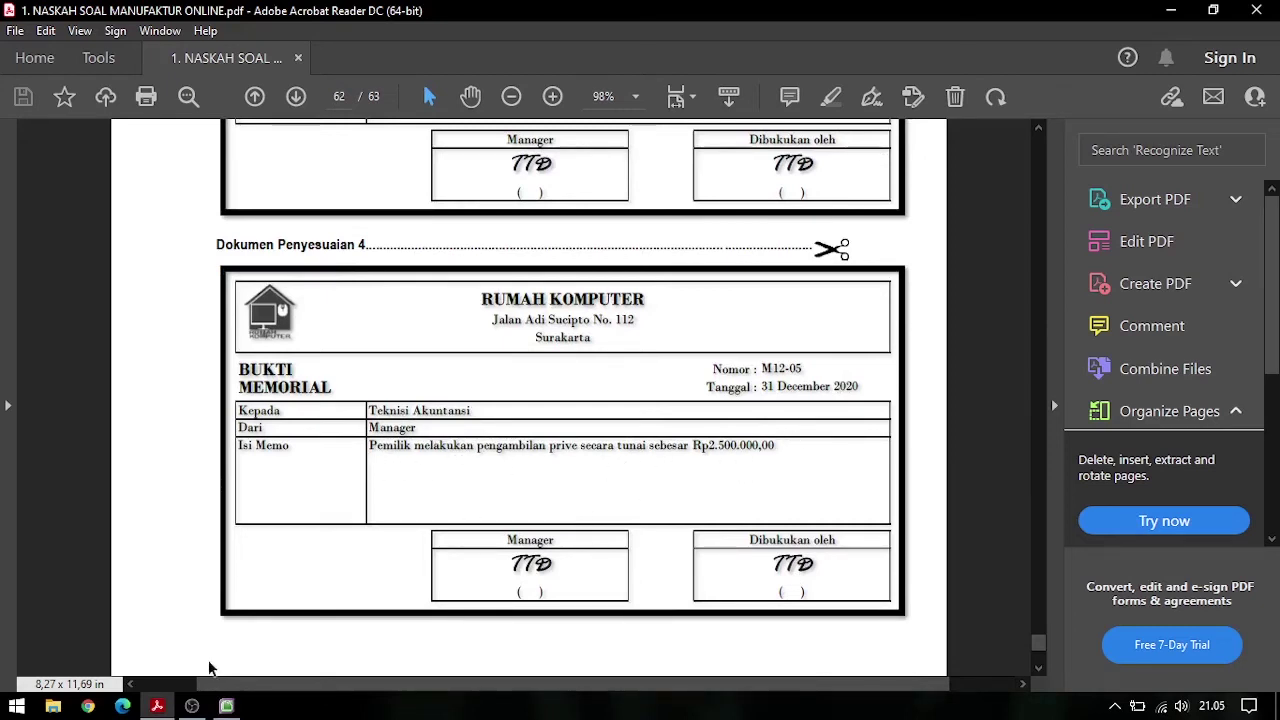
click(226, 706)
click(341, 318)
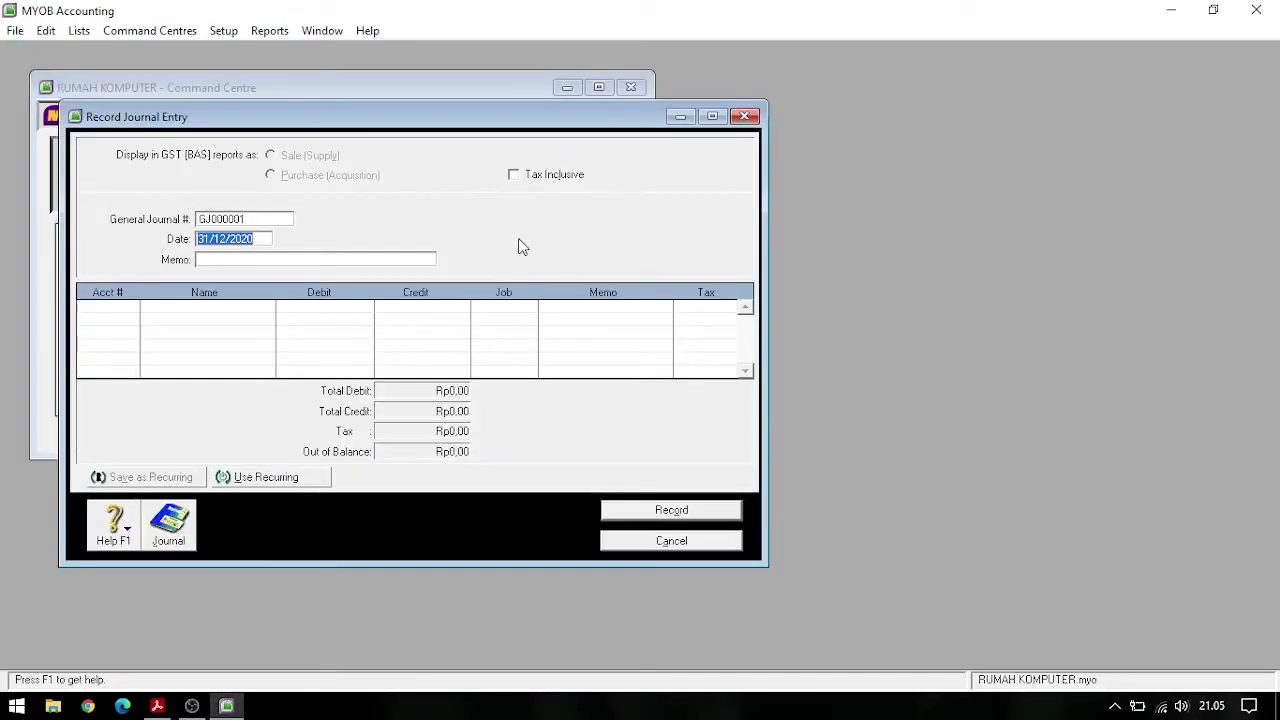
click(207, 239)
click(251, 218)
text(M12)
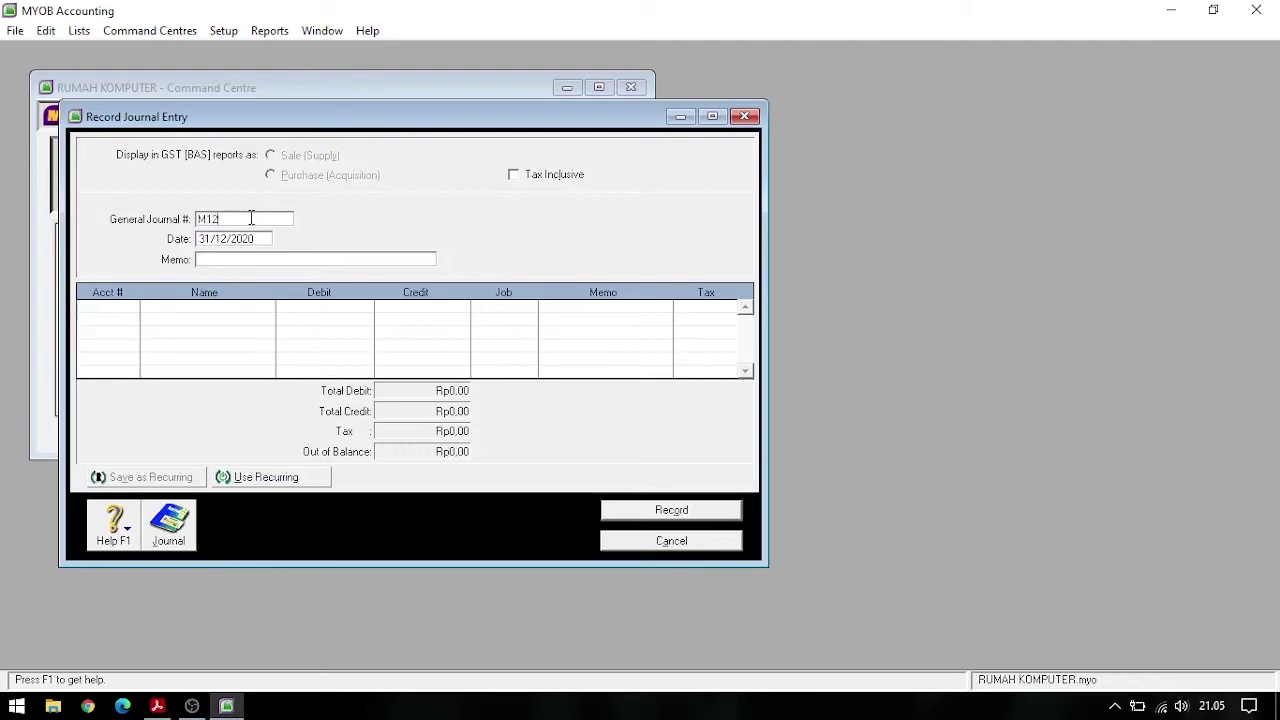
text(-05)
Give the M12-05 journal entry the memo "Pengambilan prive oleh pemilik"
click(235, 260)
text(Peng)
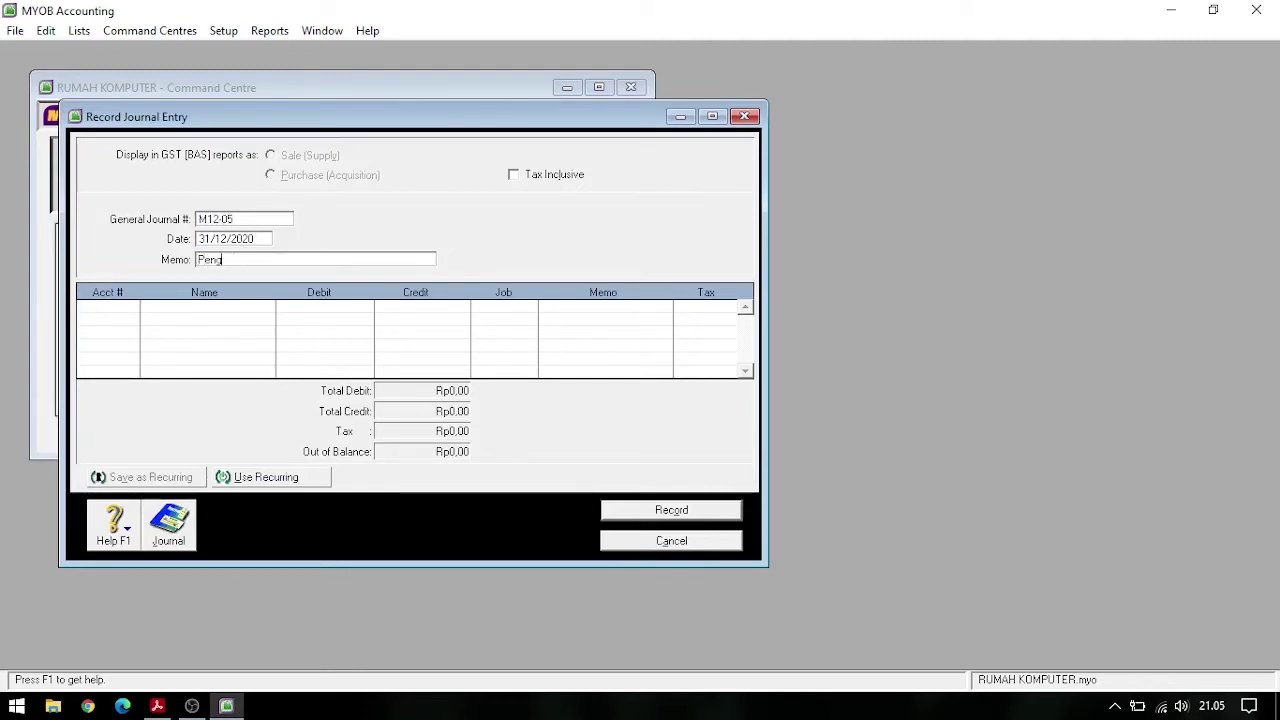
text(ambilan prive oleh pemilik)
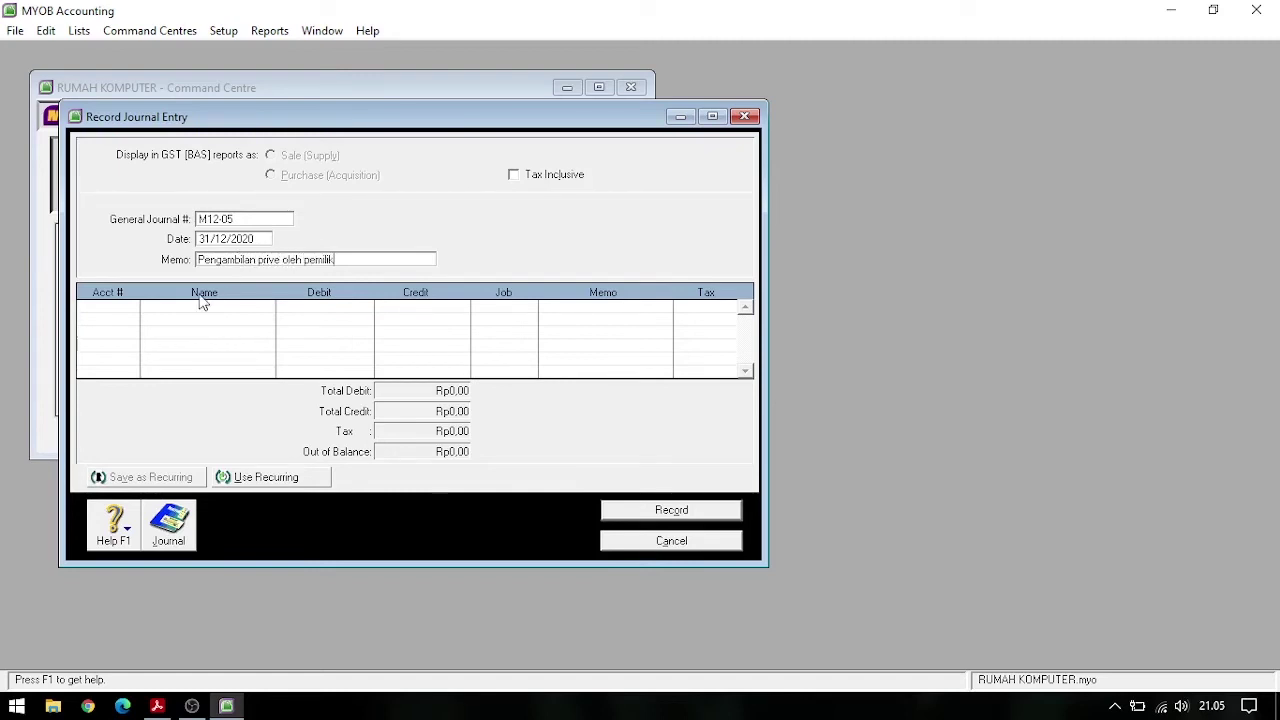
Check the withdrawal amount in the PDF slip, then debit account 3-2000 Prive Rp2.500.000 on the first line of journal entry M12-05
click(192, 706)
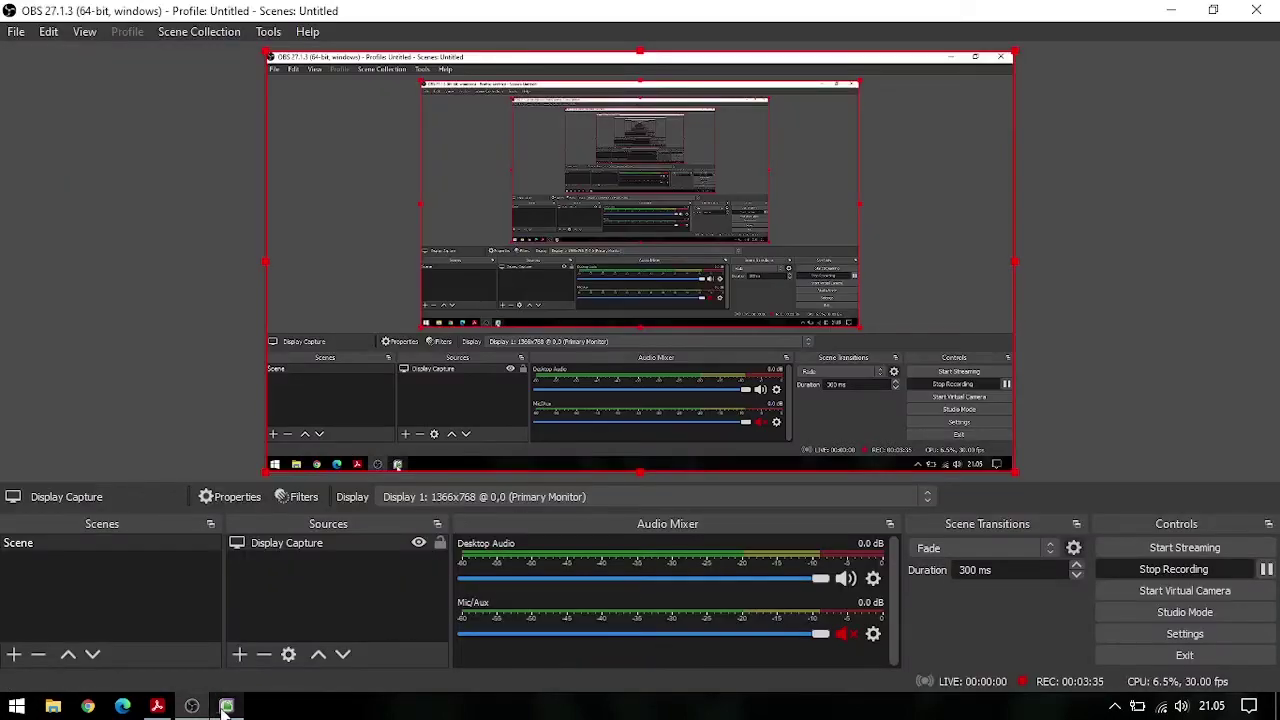
click(192, 706)
mouse_move(232, 708)
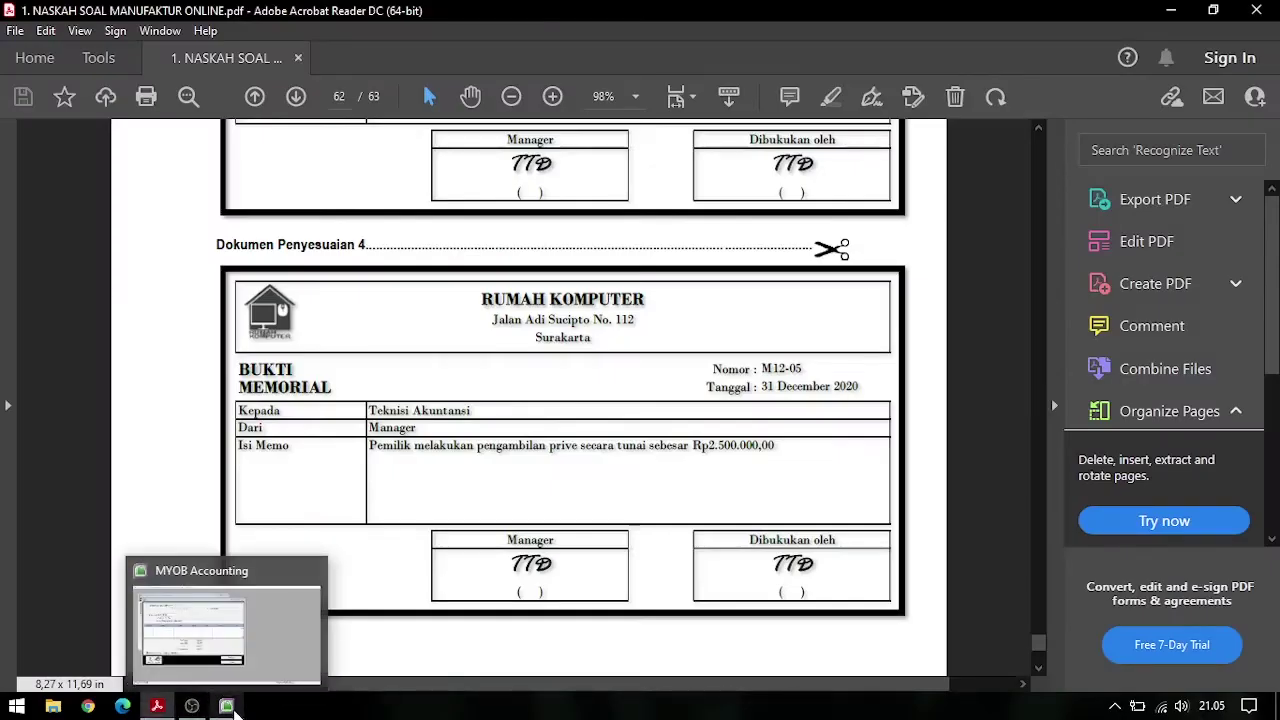
click(236, 708)
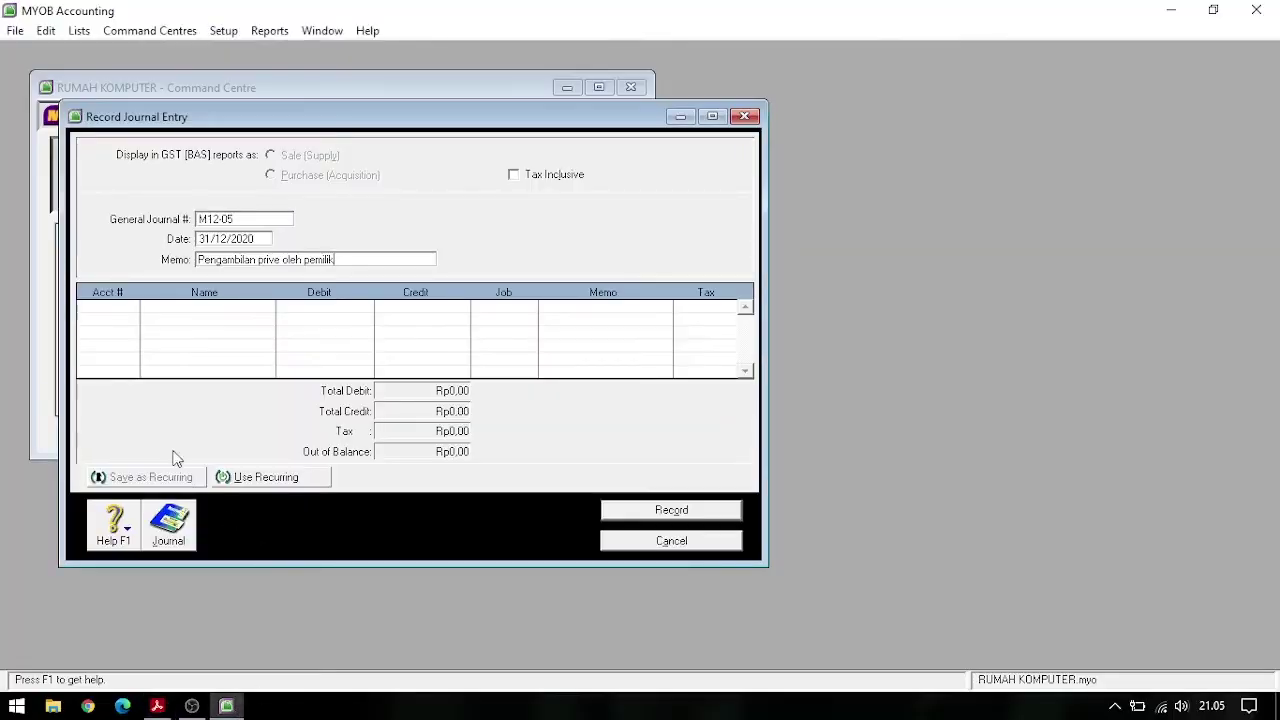
click(115, 308)
click(131, 306)
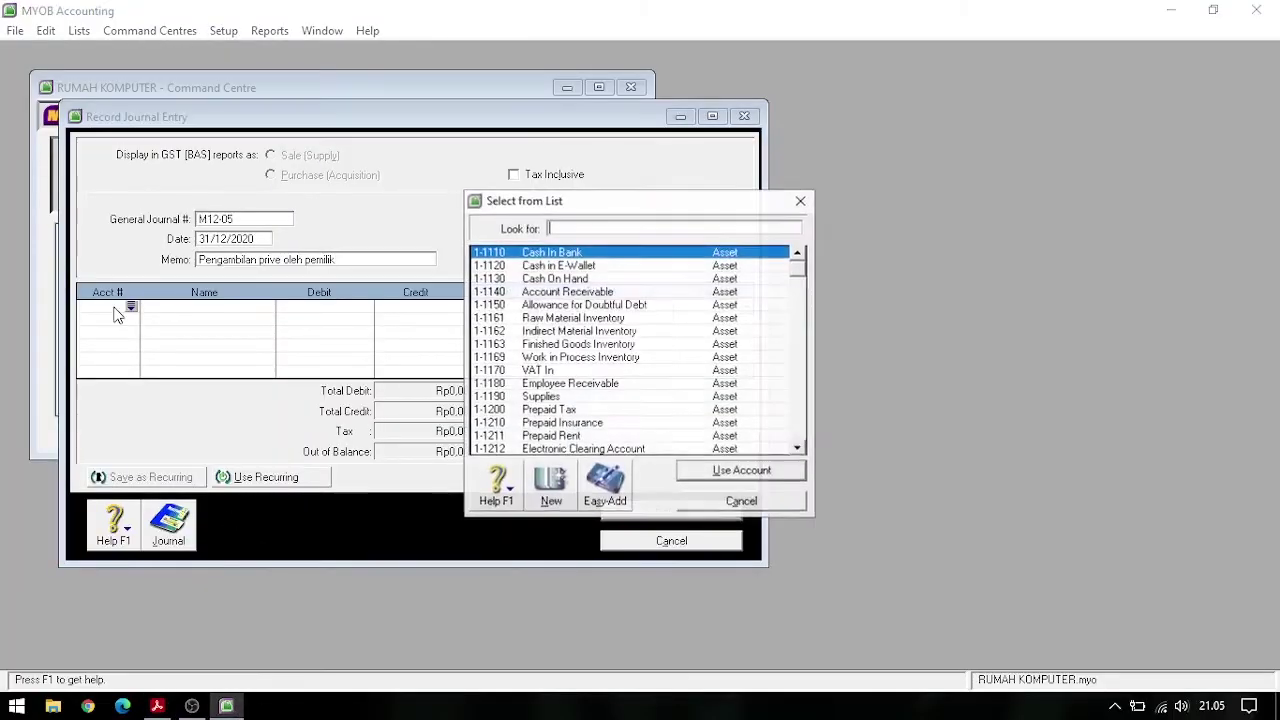
scroll(708, 368, down, 5)
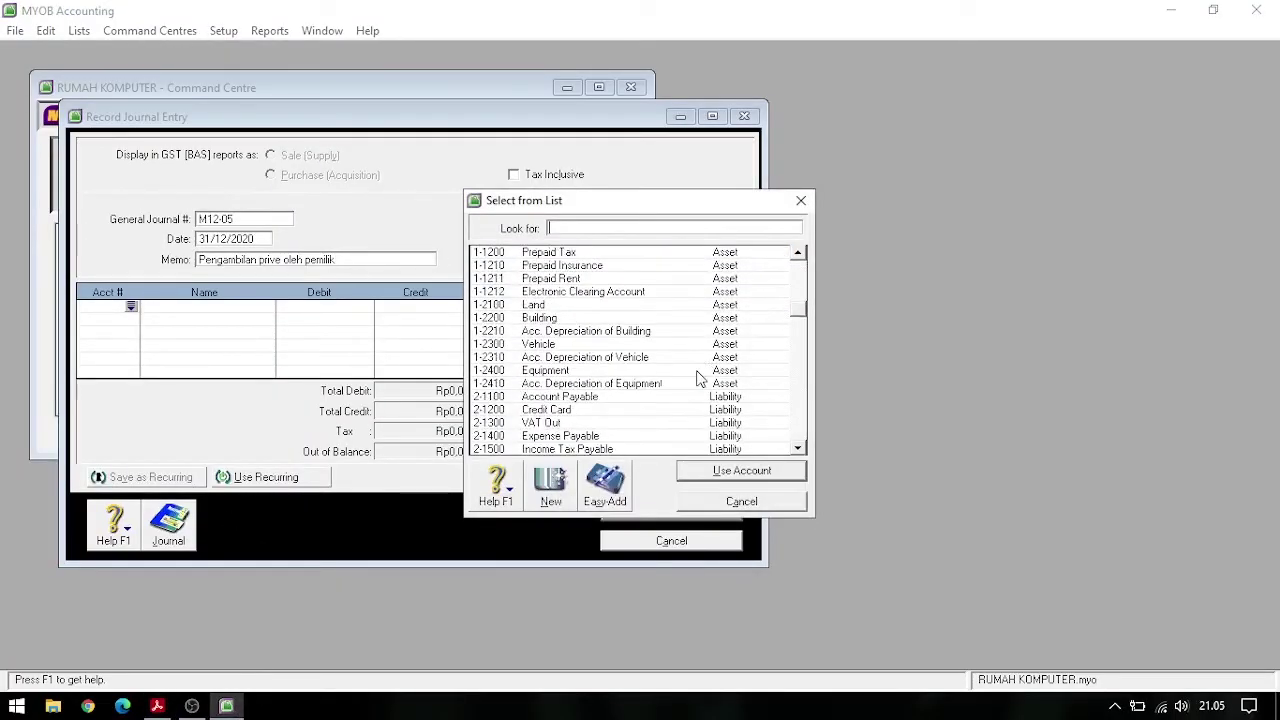
scroll(706, 370, down, 5)
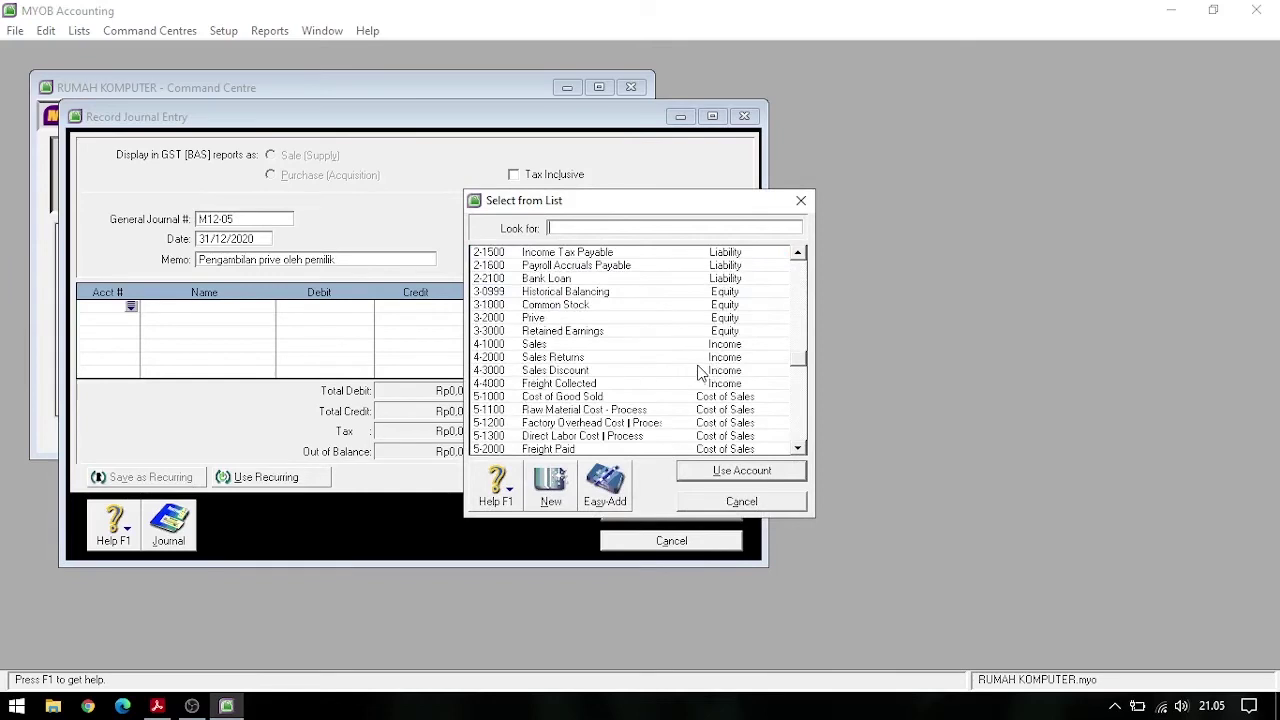
click(604, 318)
click(741, 471)
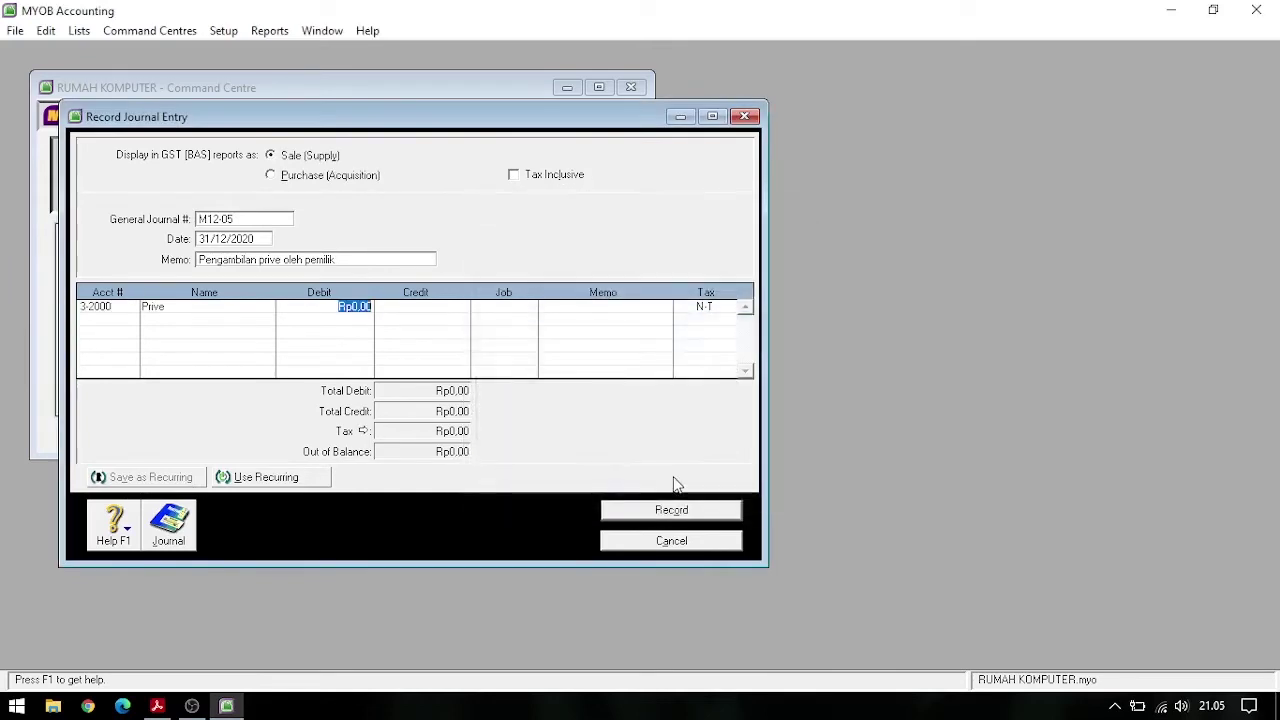
text(2500000)
key(Return)
Add account 1-1110 Cash In Bank to the second journal line and credit it Rp2.500.000
key(Tab)
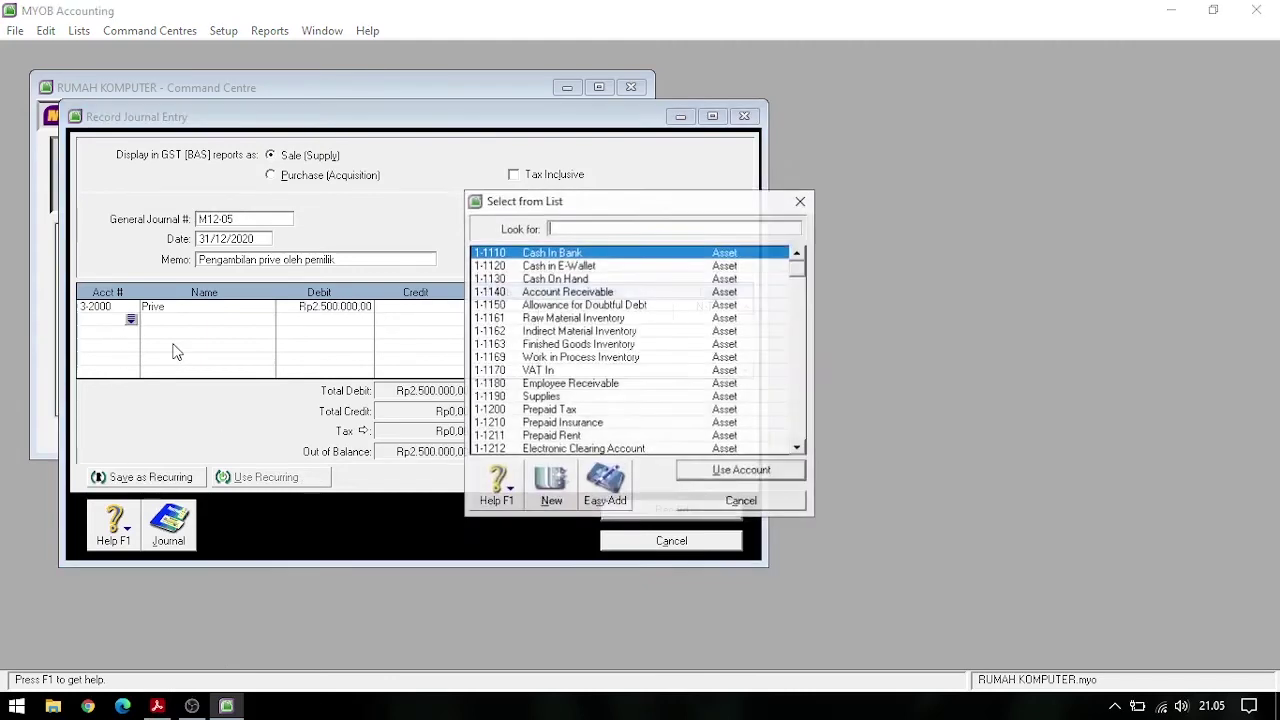
key(Return)
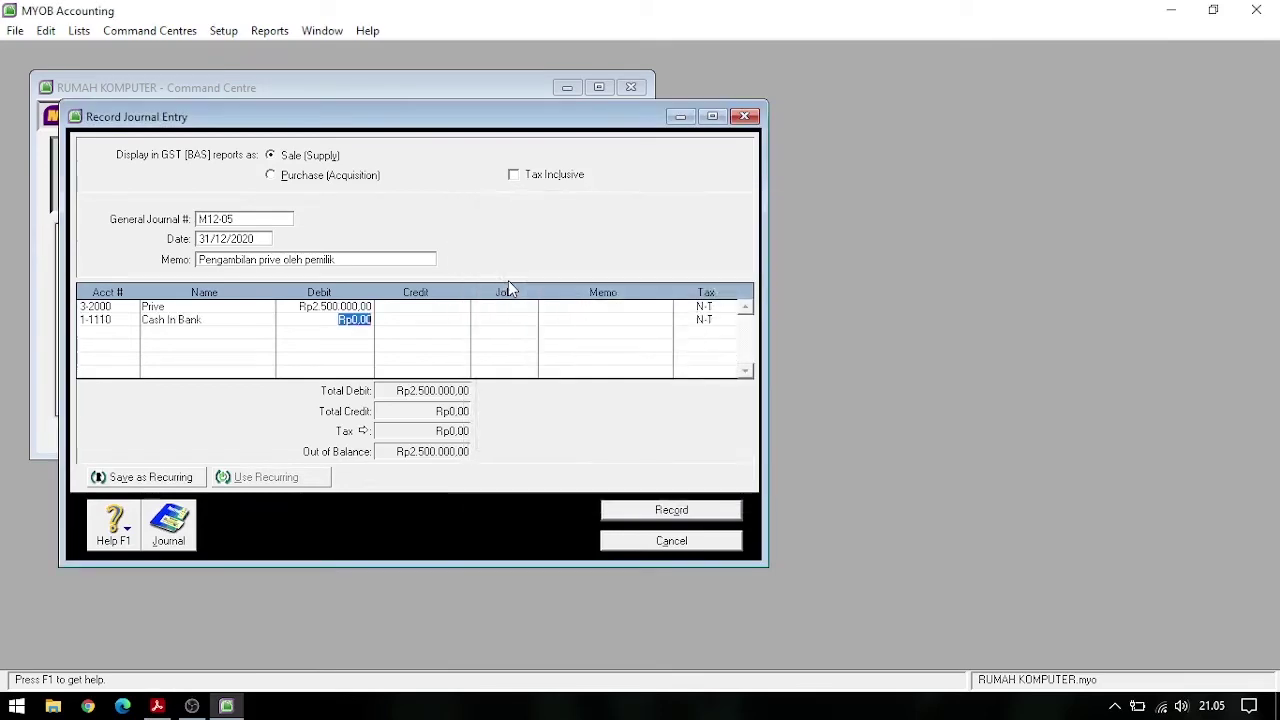
click(410, 318)
key(Return)
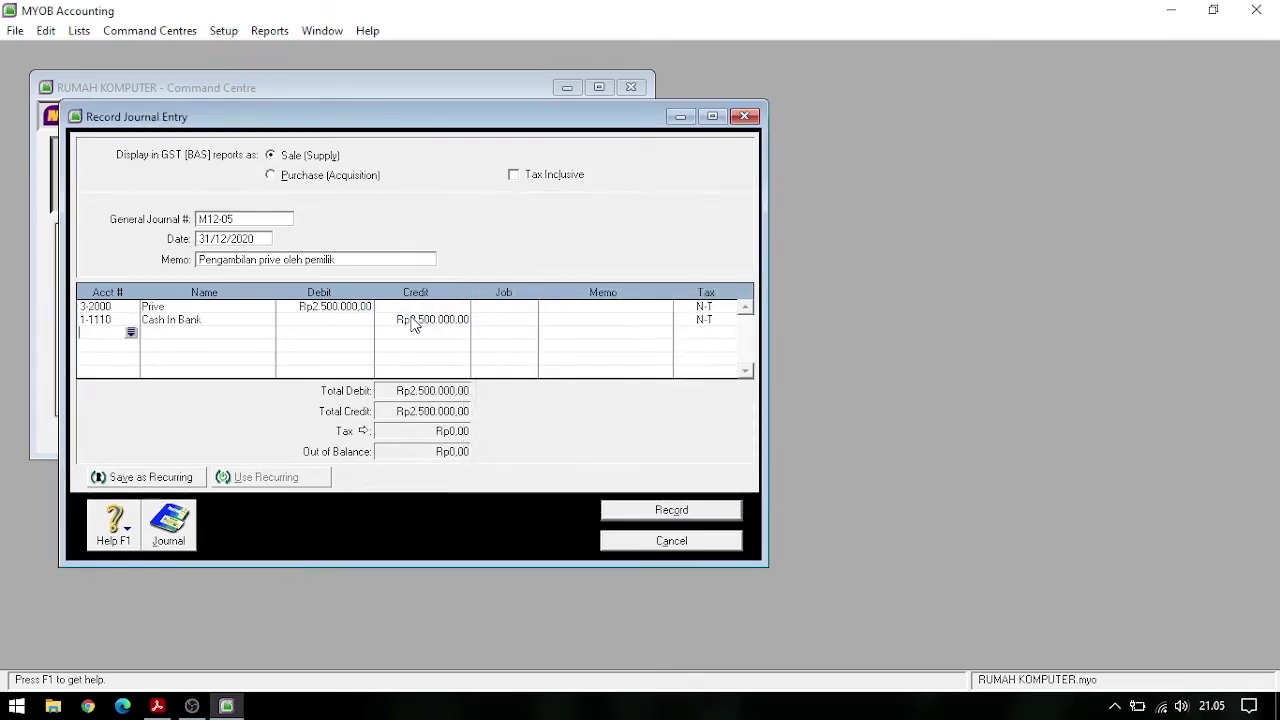
Review the recap of journal entry M12-05, compare it with the PDF slip, and record the entry
key(ctrl+r)
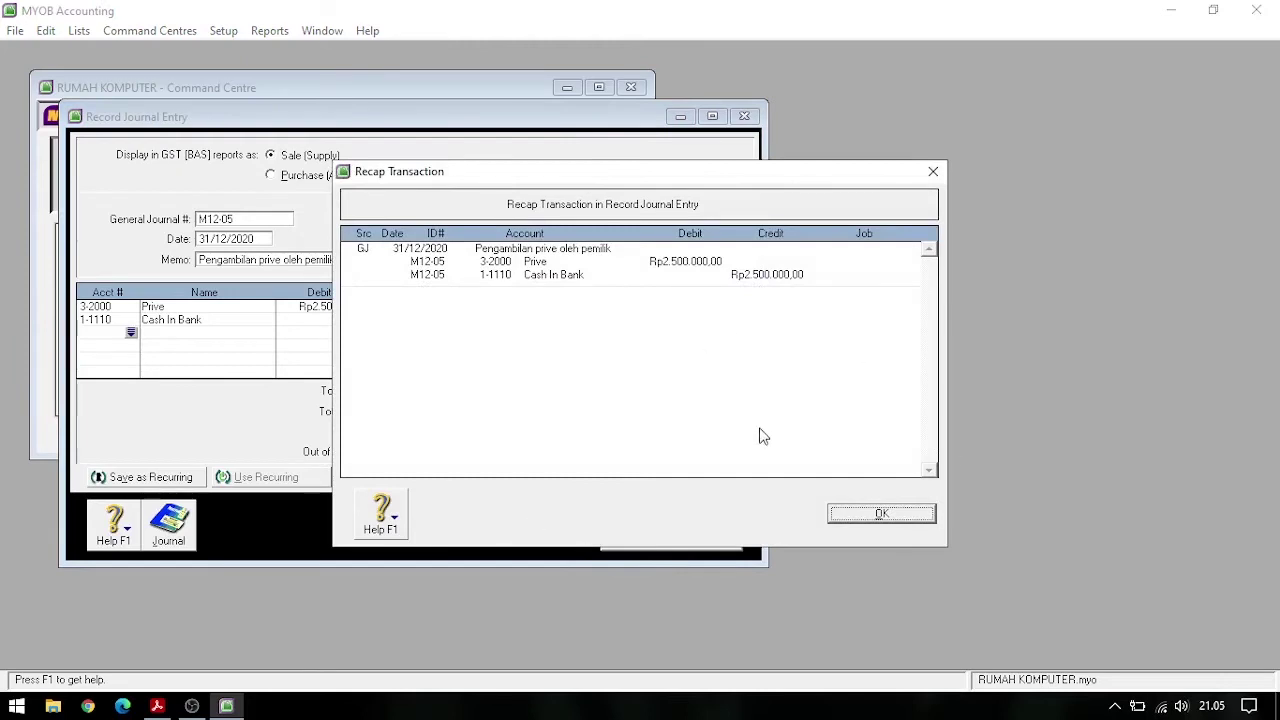
click(850, 516)
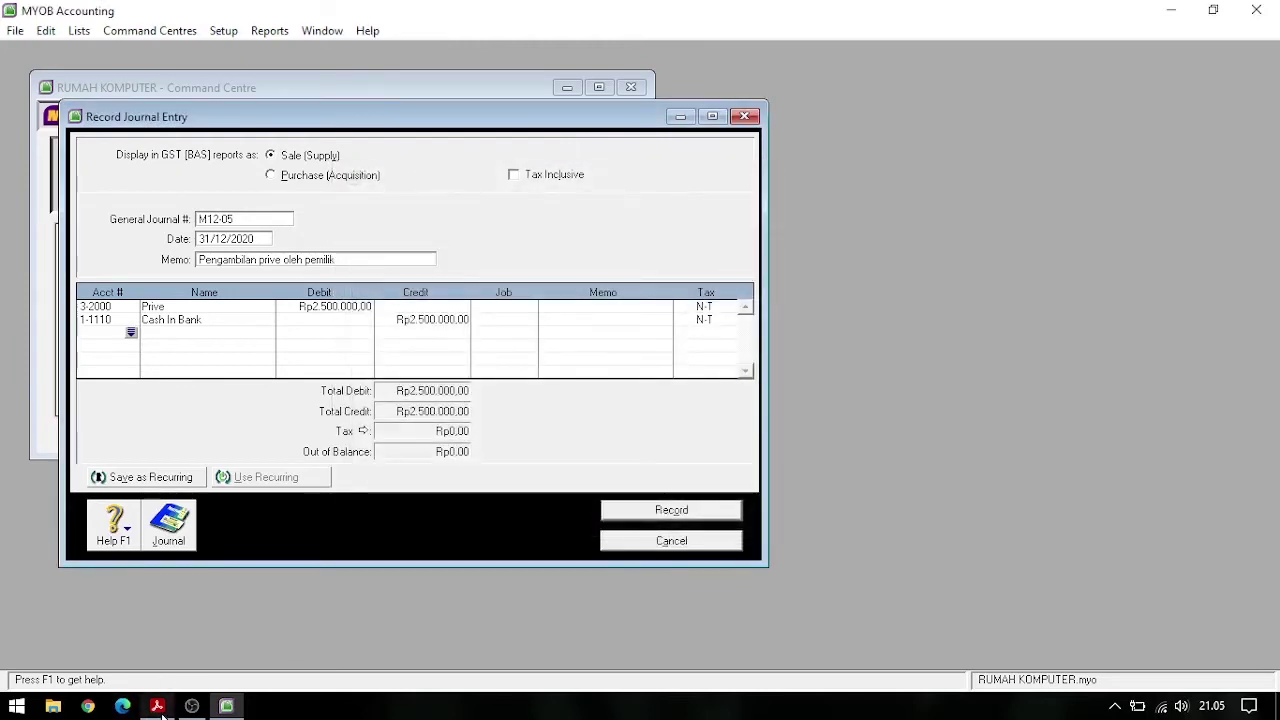
click(157, 706)
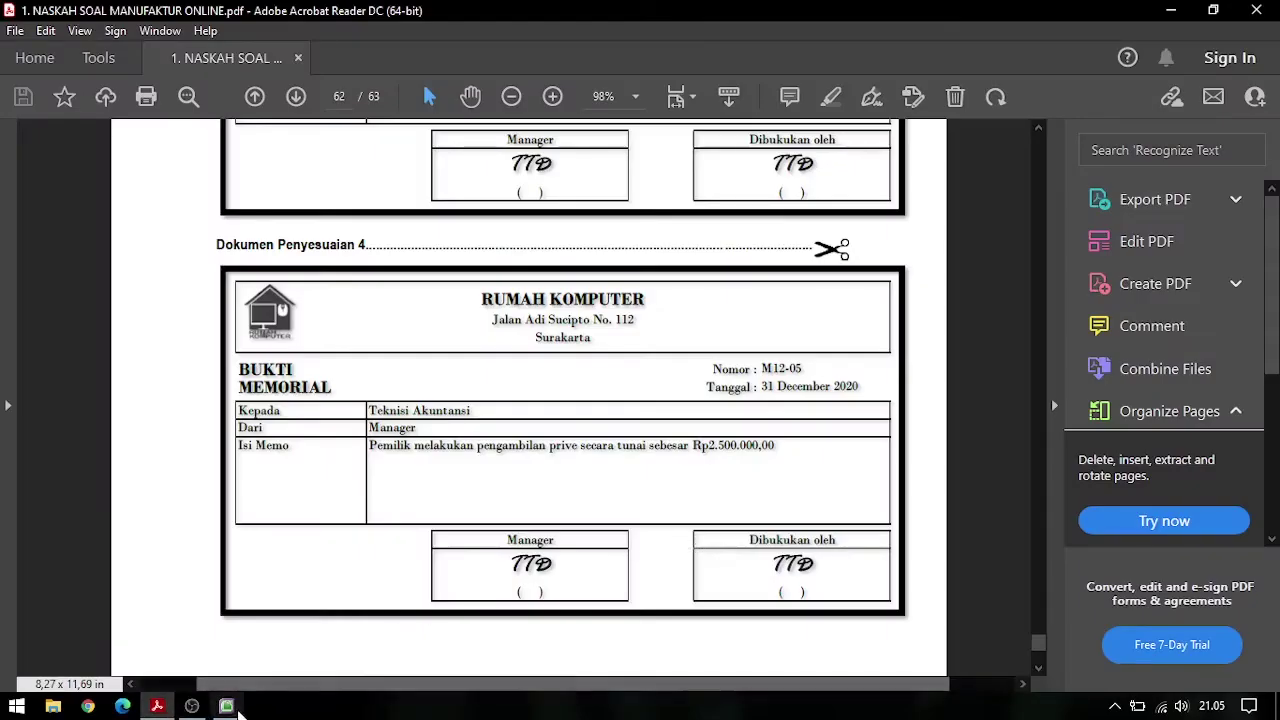
click(226, 706)
click(631, 512)
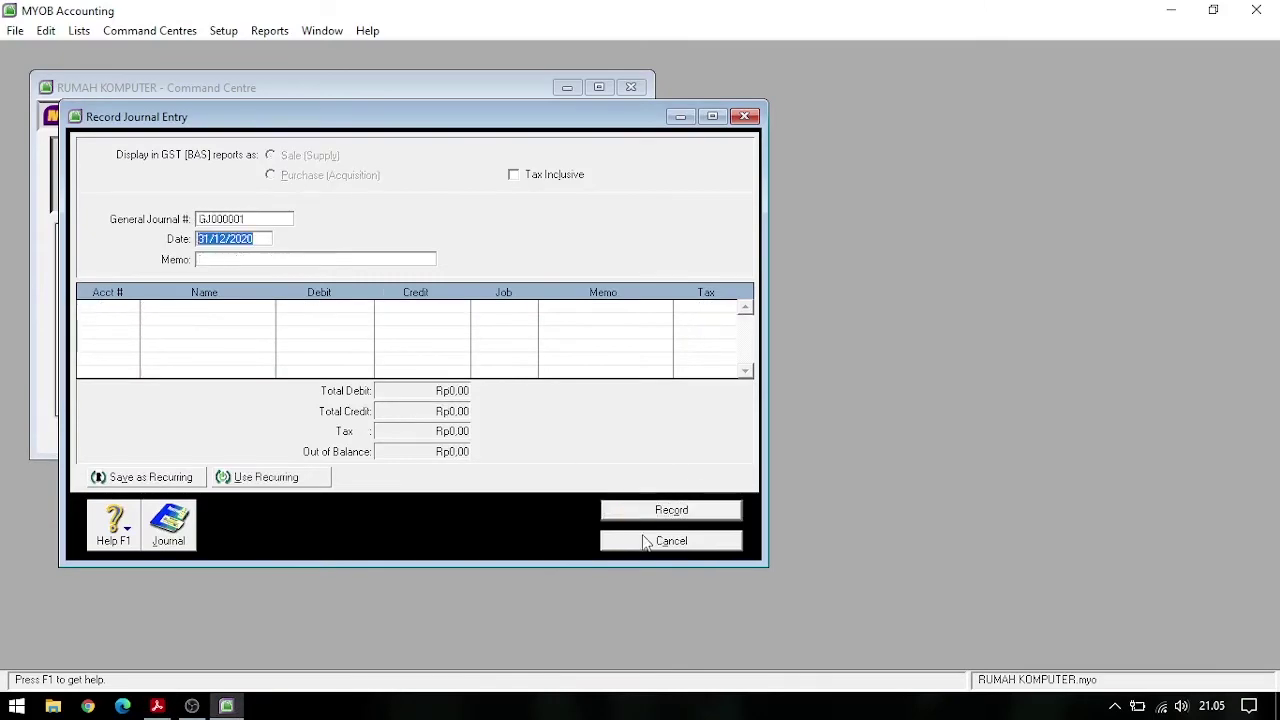
Read Dokumen Penyesuaian 5 in the PDF, then check the Supplies and Prepaid Insurance balances in the MYOB accounts list
key(alt+Tab)
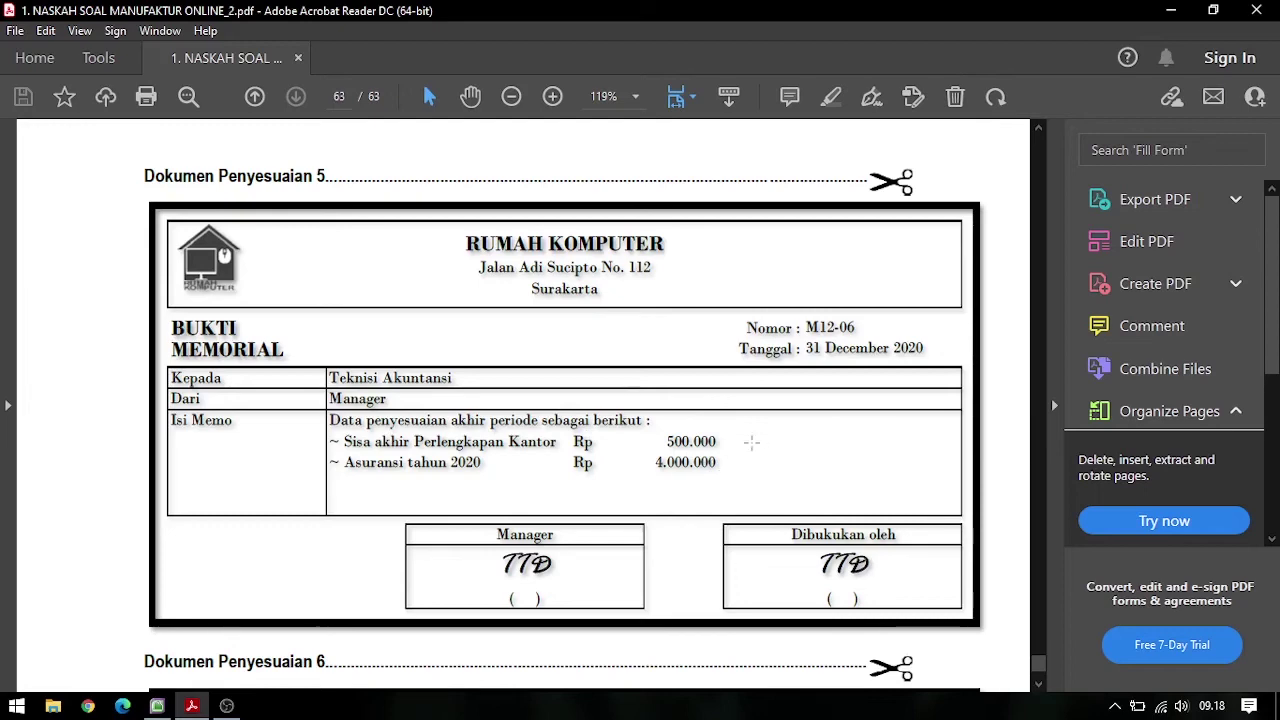
click(157, 706)
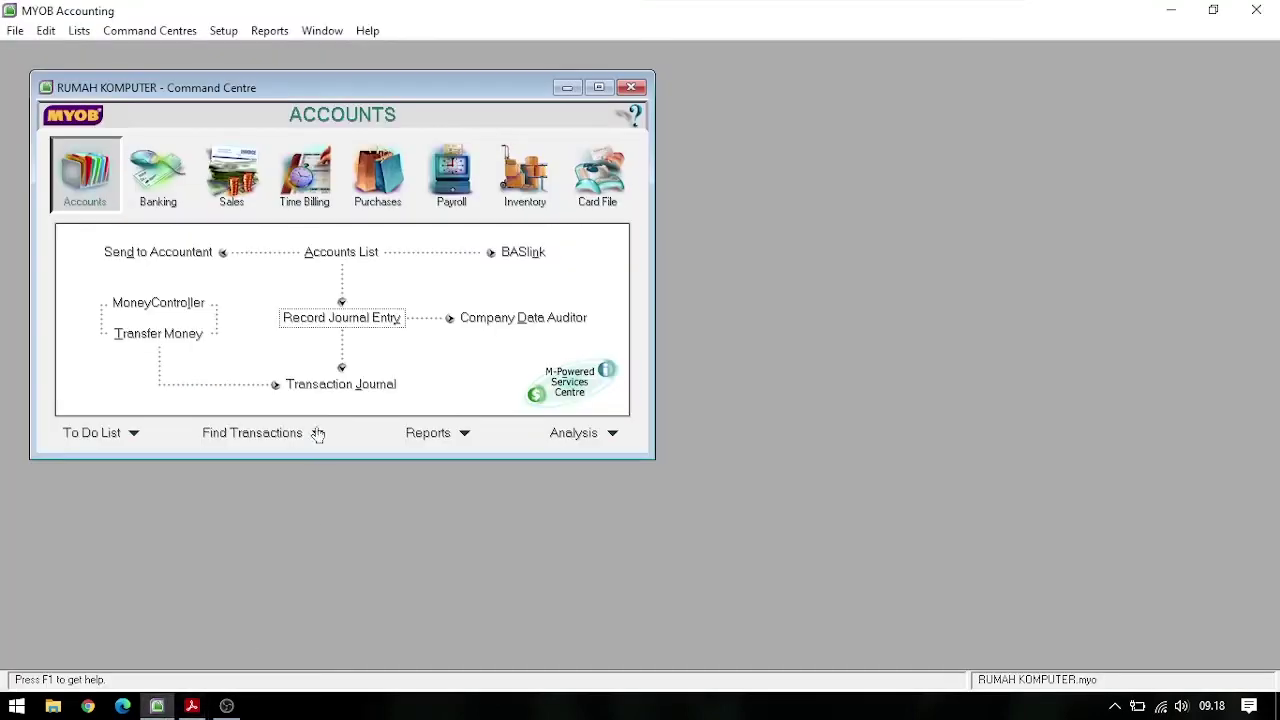
click(340, 253)
scroll(349, 271, down, 1)
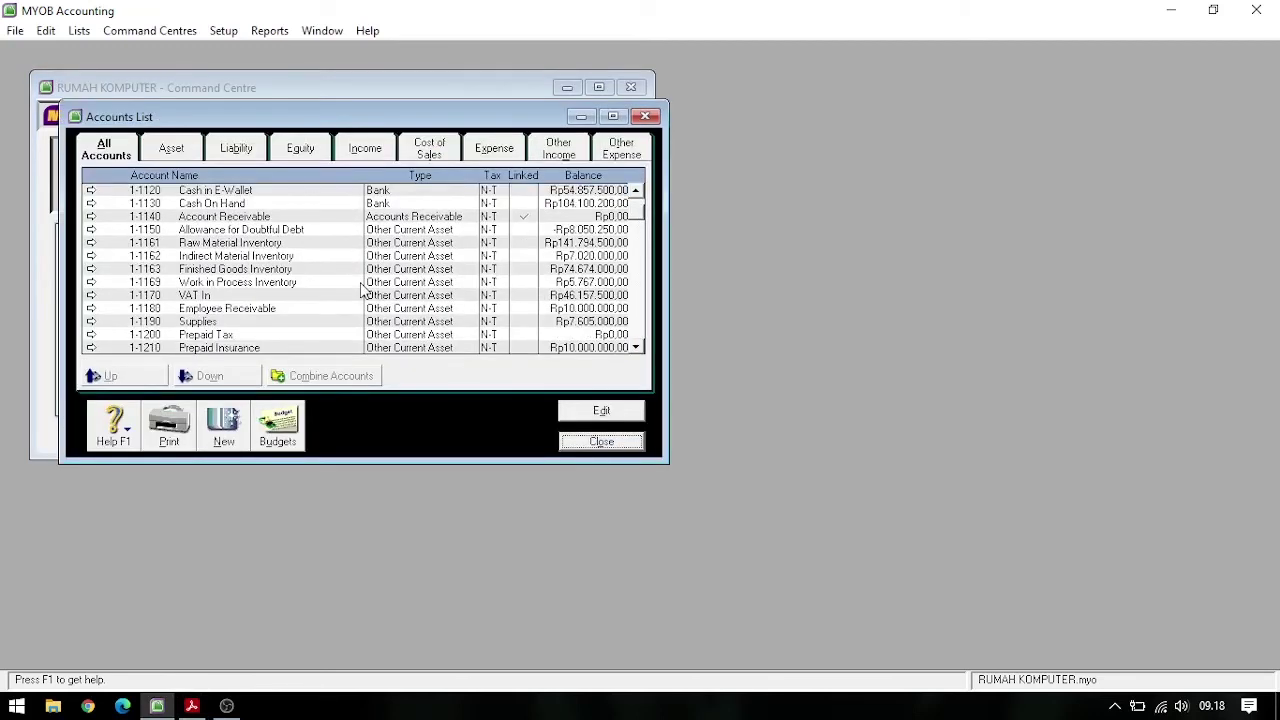
scroll(360, 285, up, 1)
scroll(366, 295, down, 1)
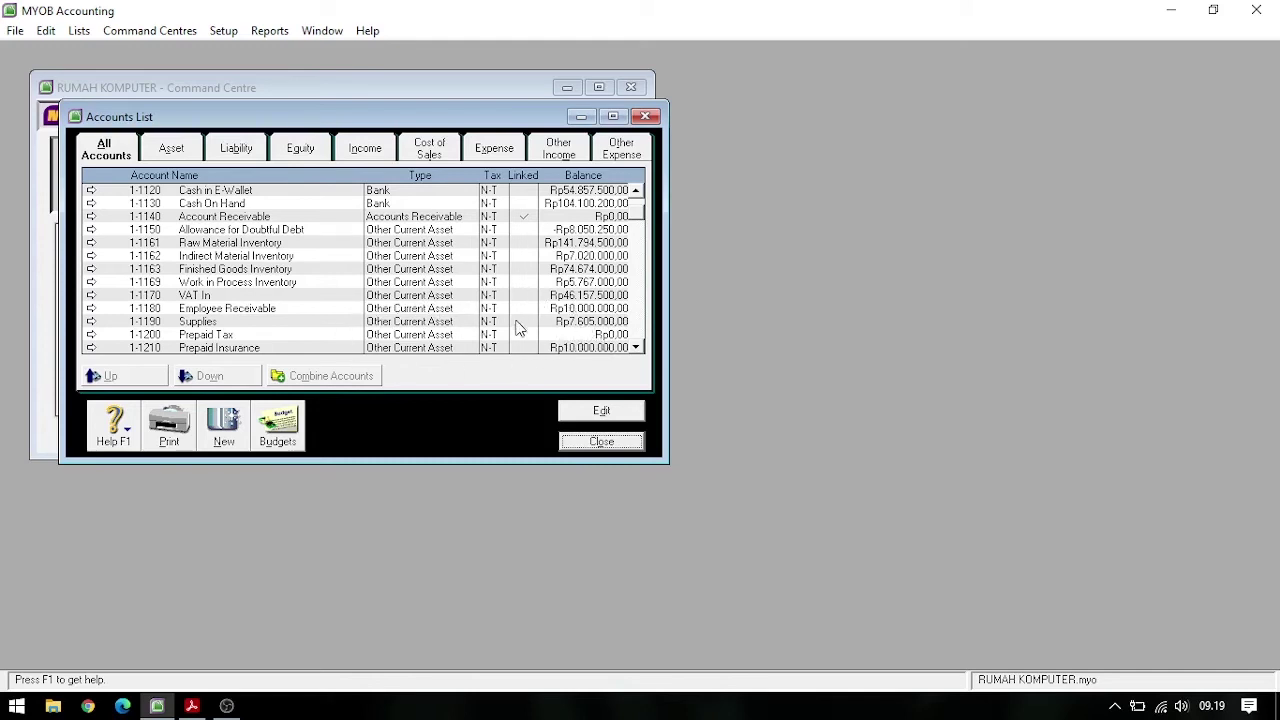
click(633, 446)
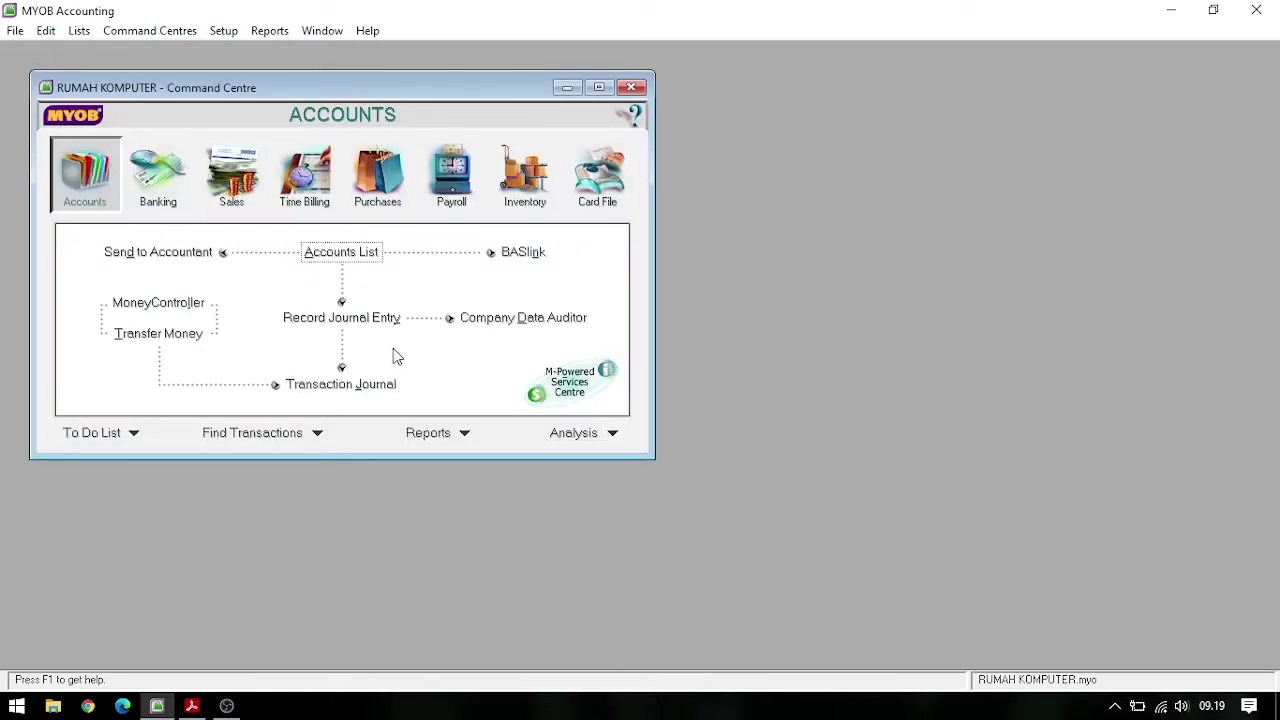
Start a new journal entry numbered M12-06 with the memo "Penyesuaian perlengkapan kantor dan asuransi"
click(365, 318)
click(267, 218)
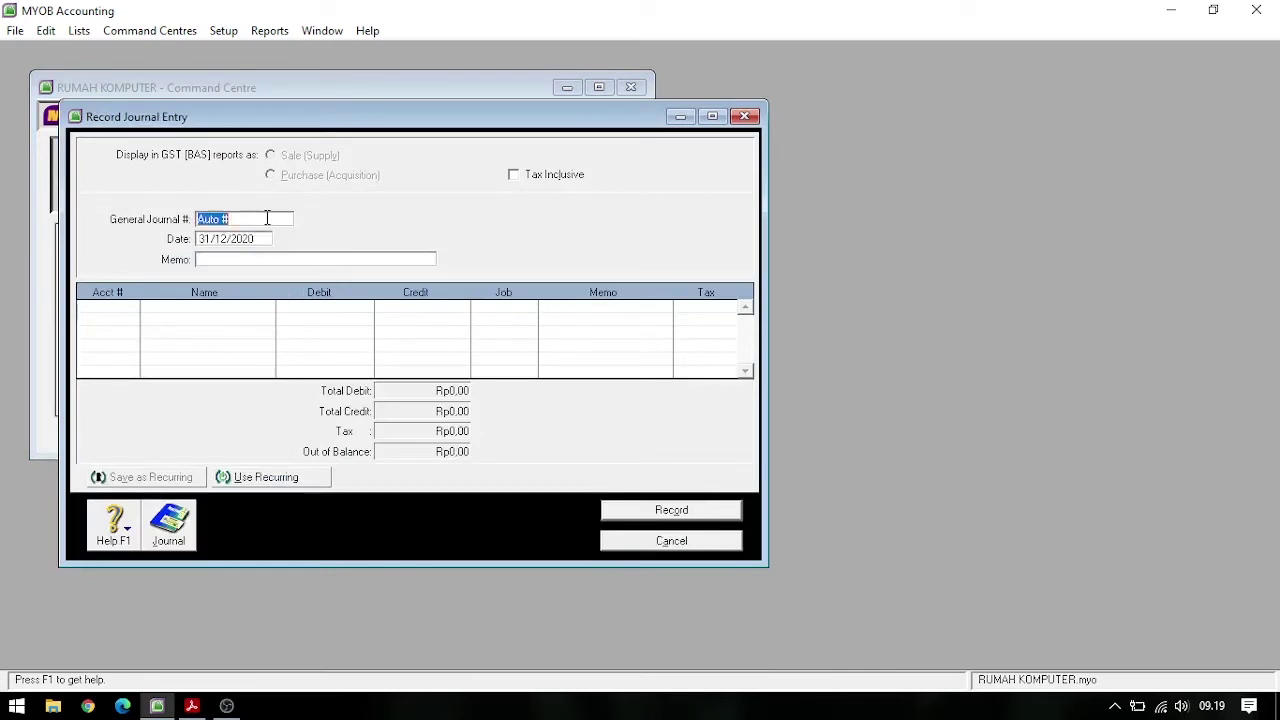
text(M12-06)
click(420, 259)
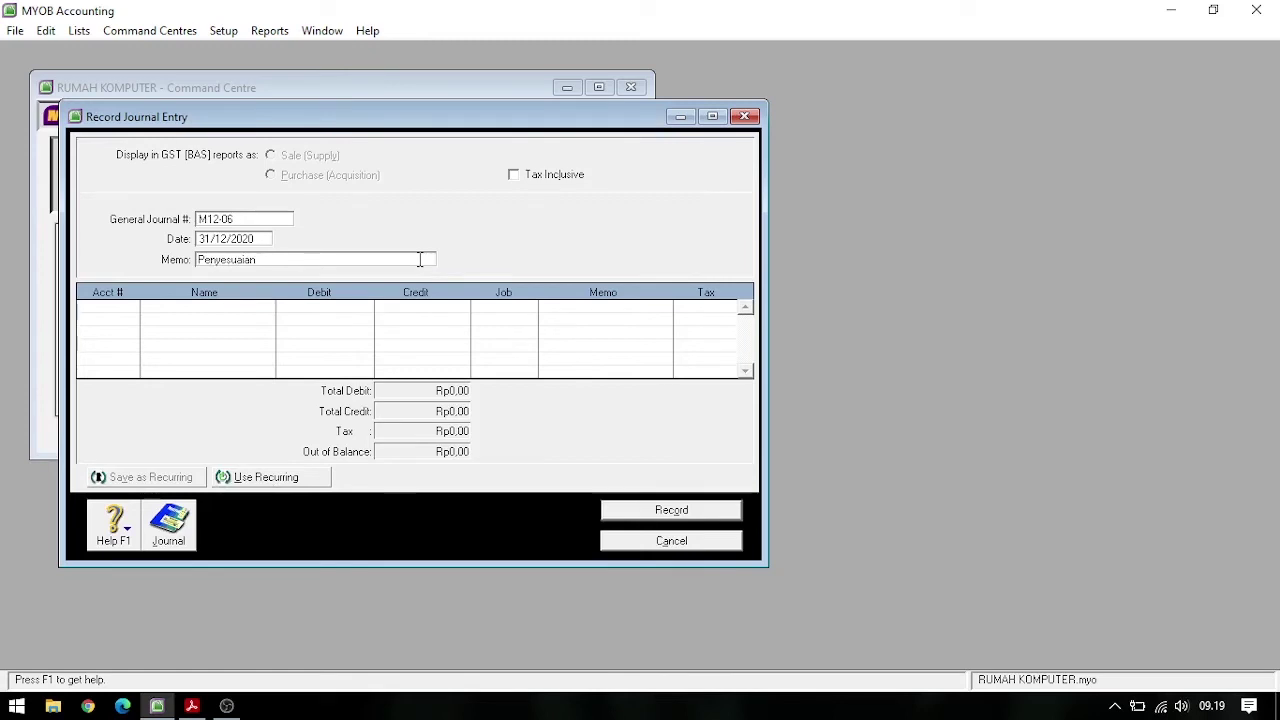
click(194, 706)
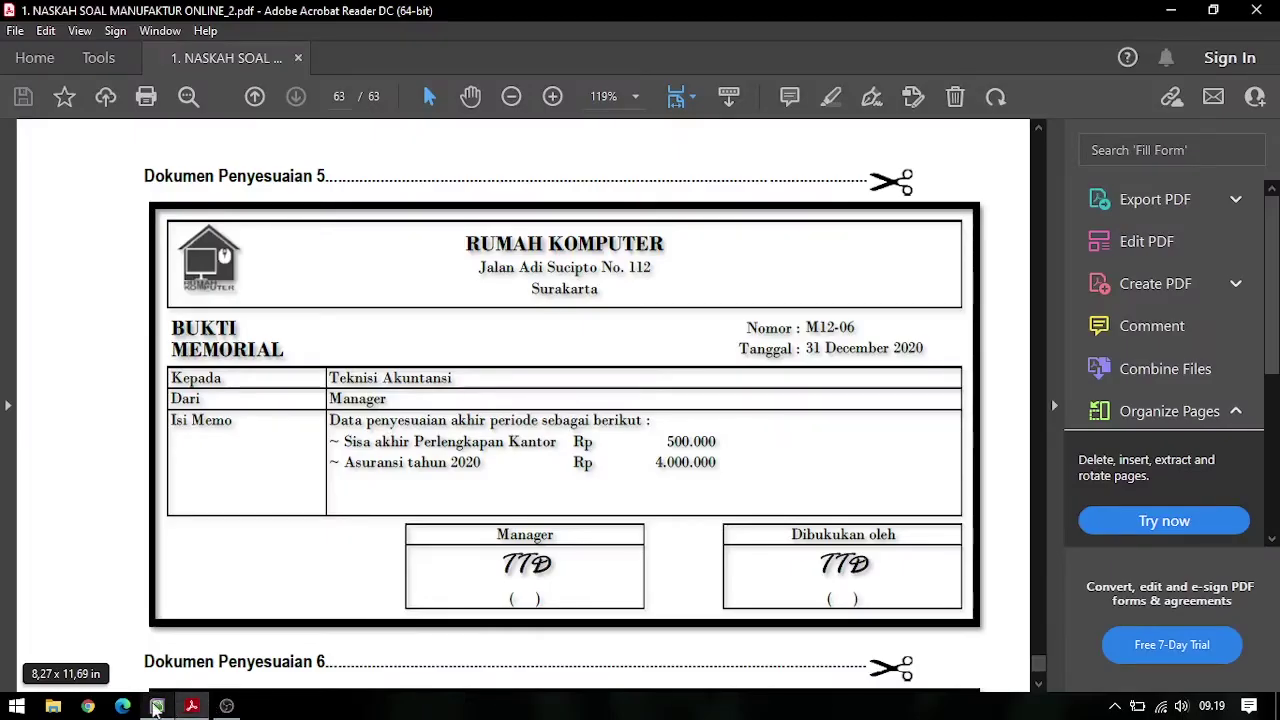
click(156, 706)
text(pe)
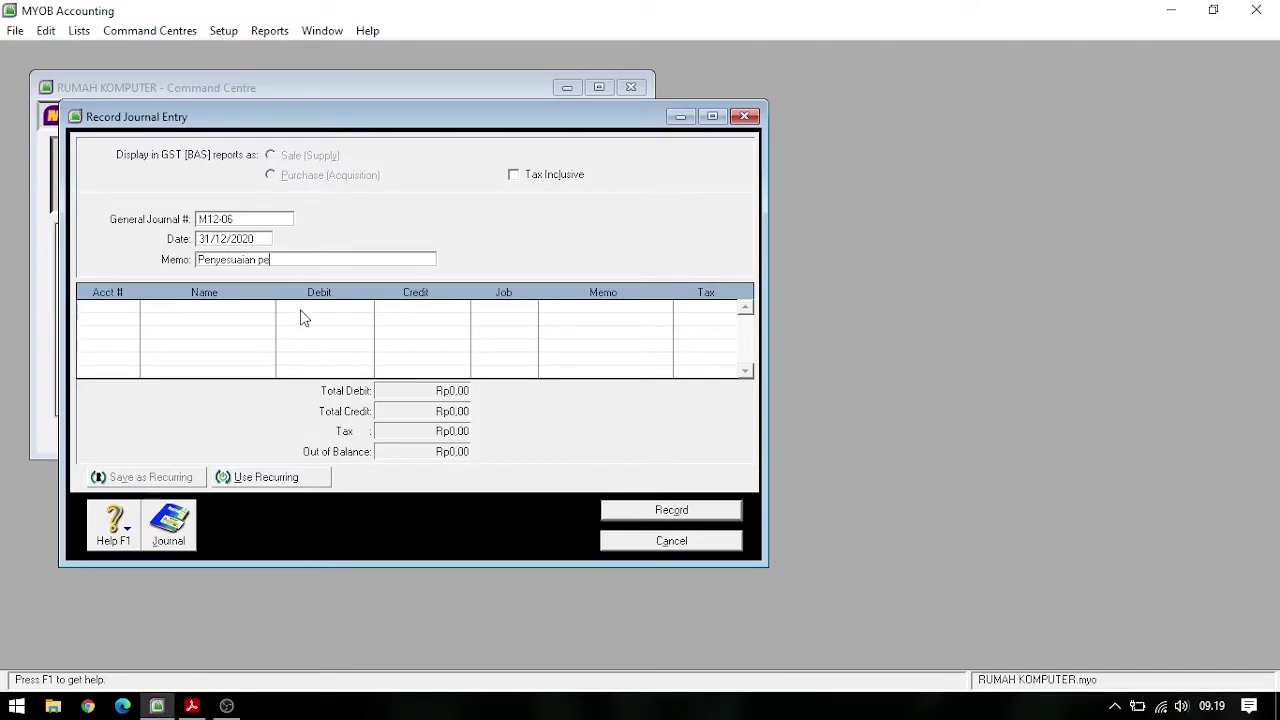
text(rlengkapan kantor dan asu)
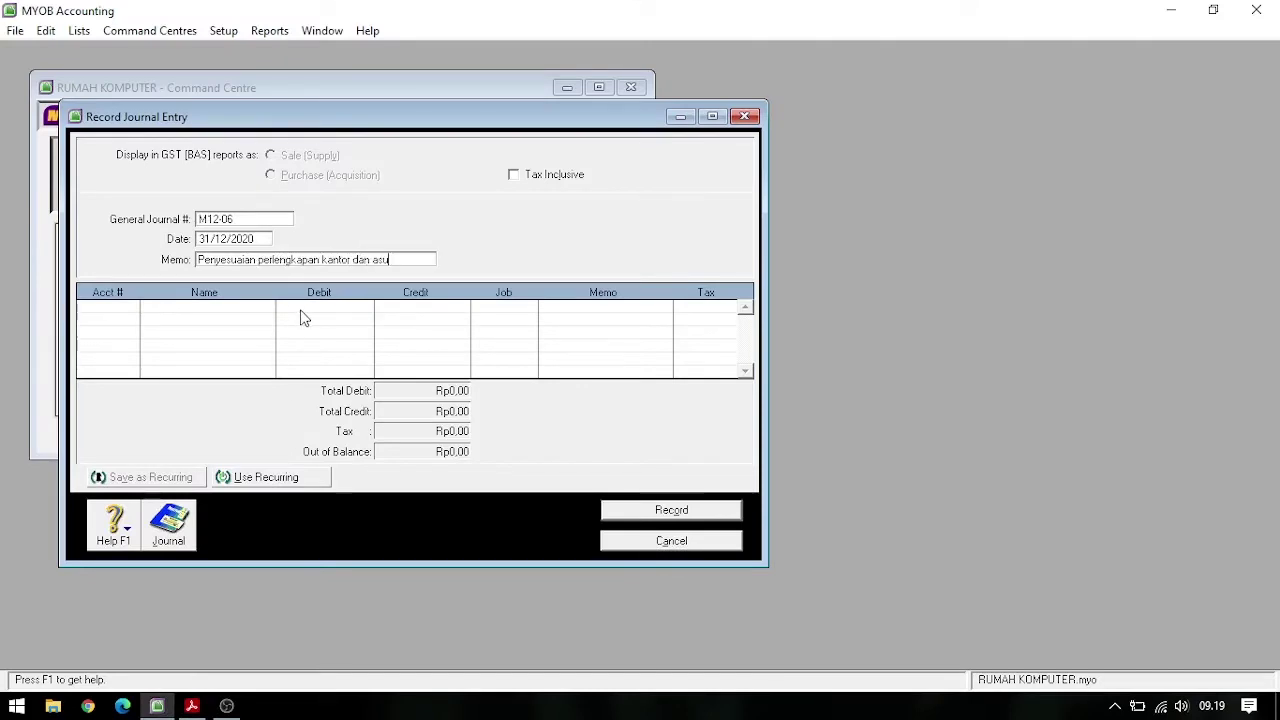
text(ransi)
Add account 6-2100 Supplies Expense to the first line of journal entry M12-06 and debit it Rp7.105.000
click(126, 304)
click(131, 305)
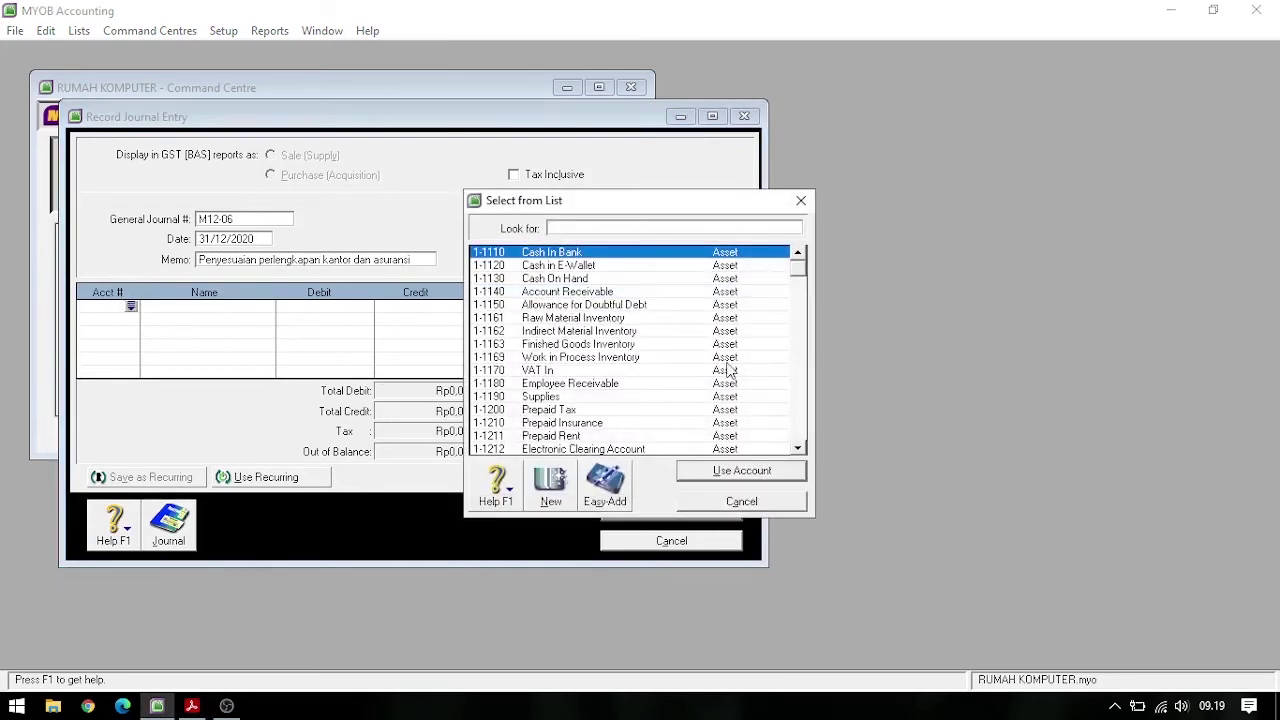
scroll(729, 370, down, 20)
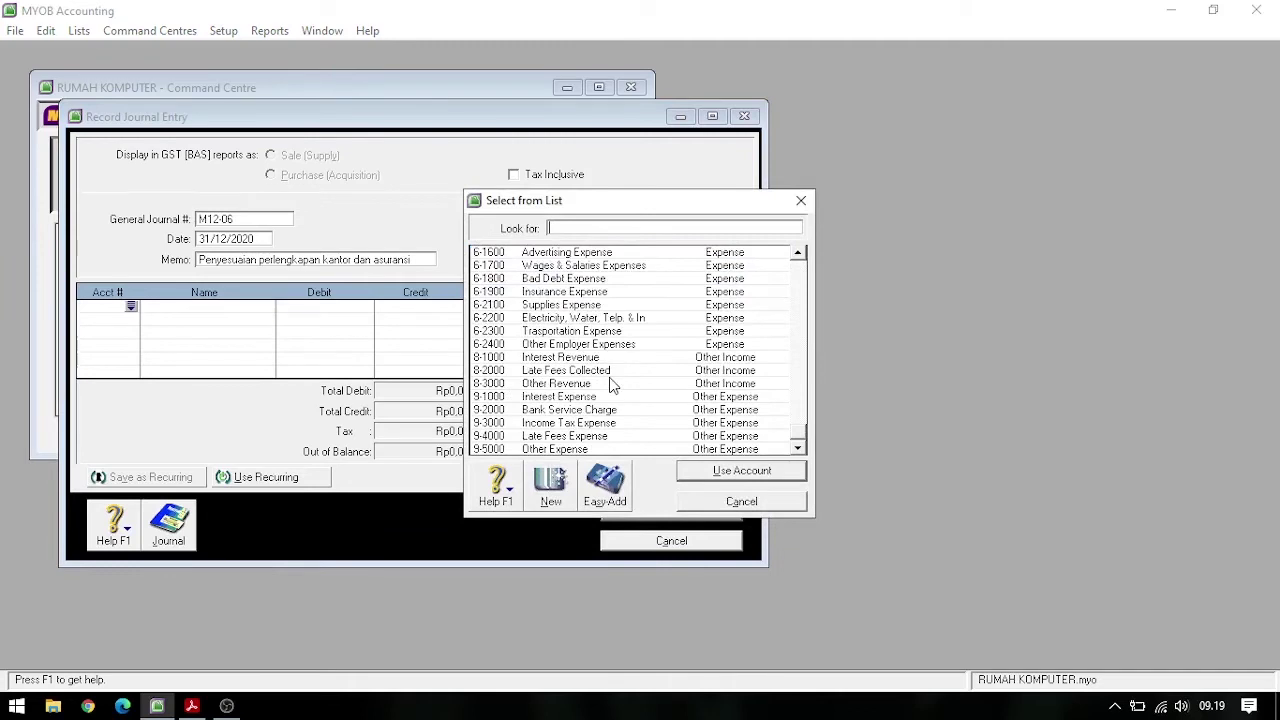
click(619, 292)
click(619, 305)
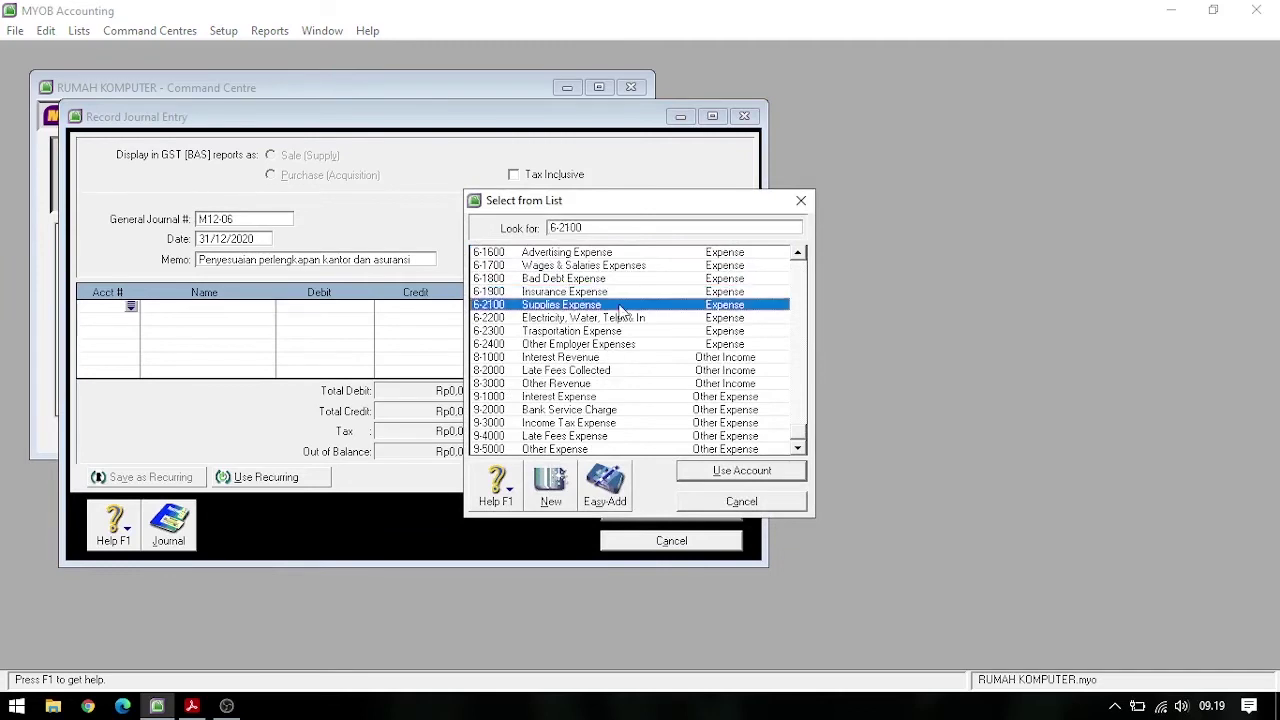
double_click(620, 306)
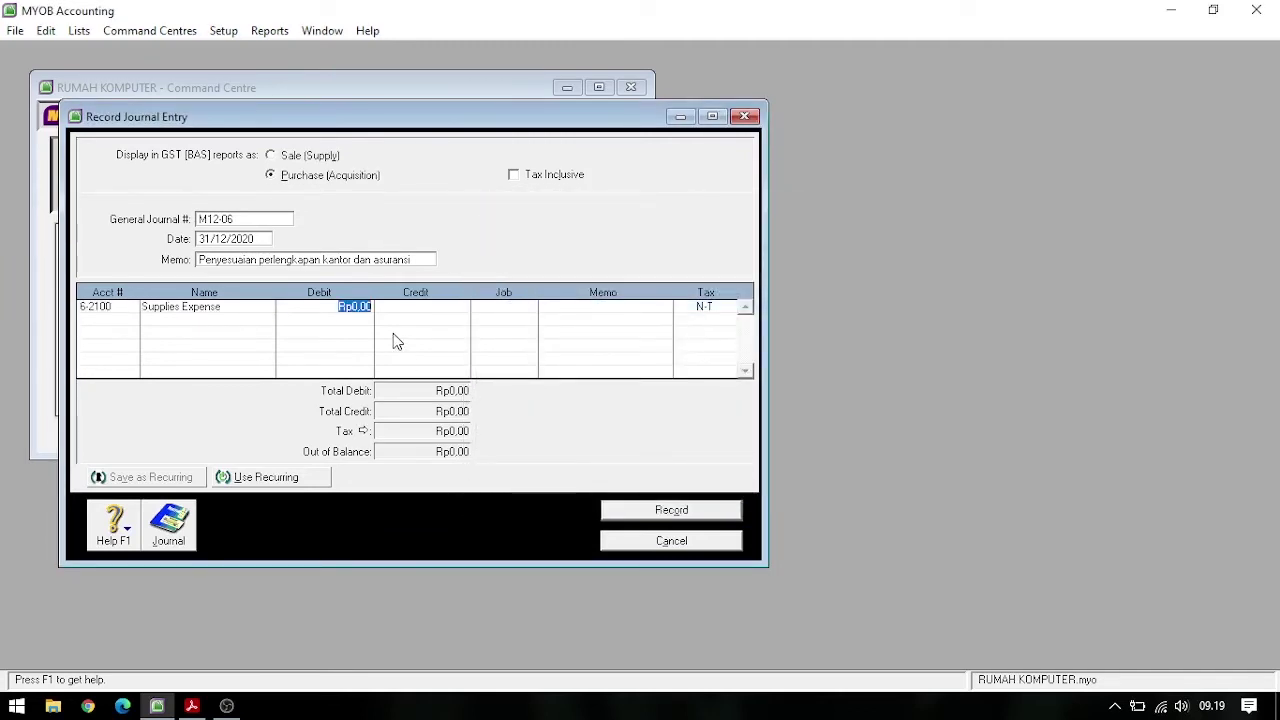
text(7105000)
Add account 1-1190 Supplies to the second line of journal entry M12-06 and credit it Rp7.105.000
click(120, 320)
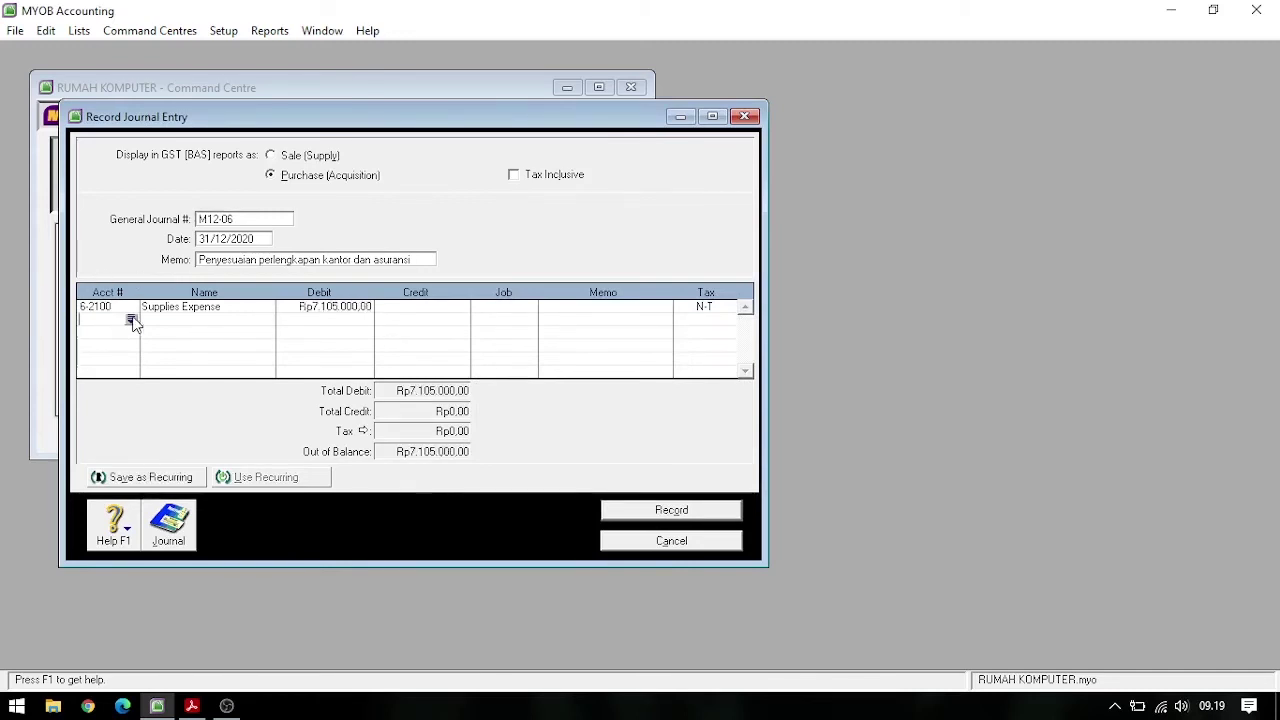
click(130, 319)
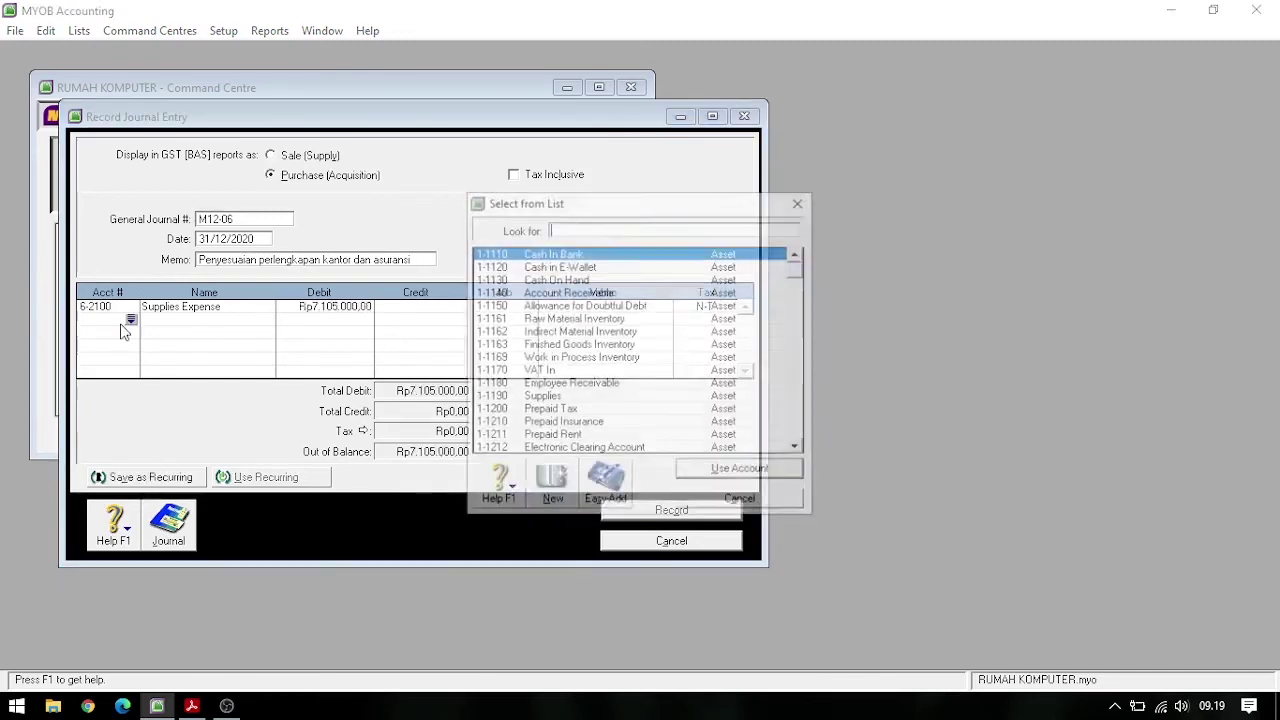
click(590, 397)
click(722, 470)
click(415, 314)
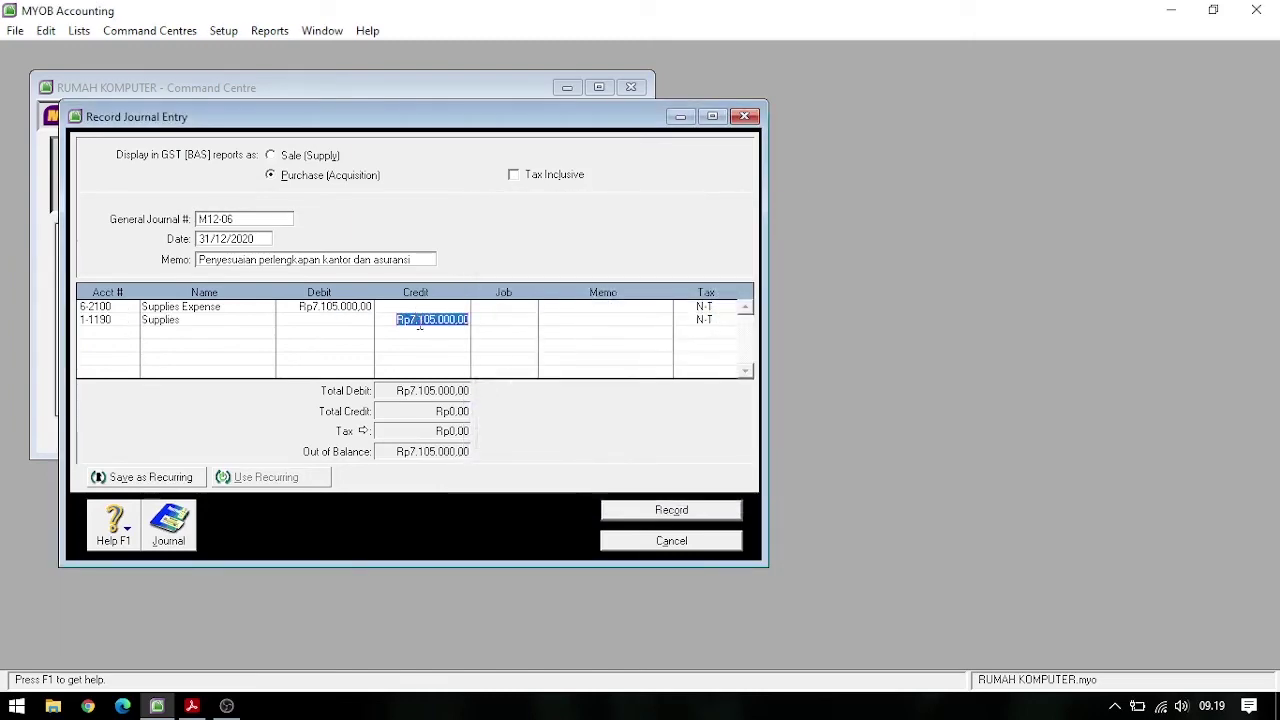
key(Tab)
Check the insurance amount in the PDF, then debit account 6-1900 Insurance Expense Rp4.000.000 on the third line of MYOB journal entry M12-06
click(131, 332)
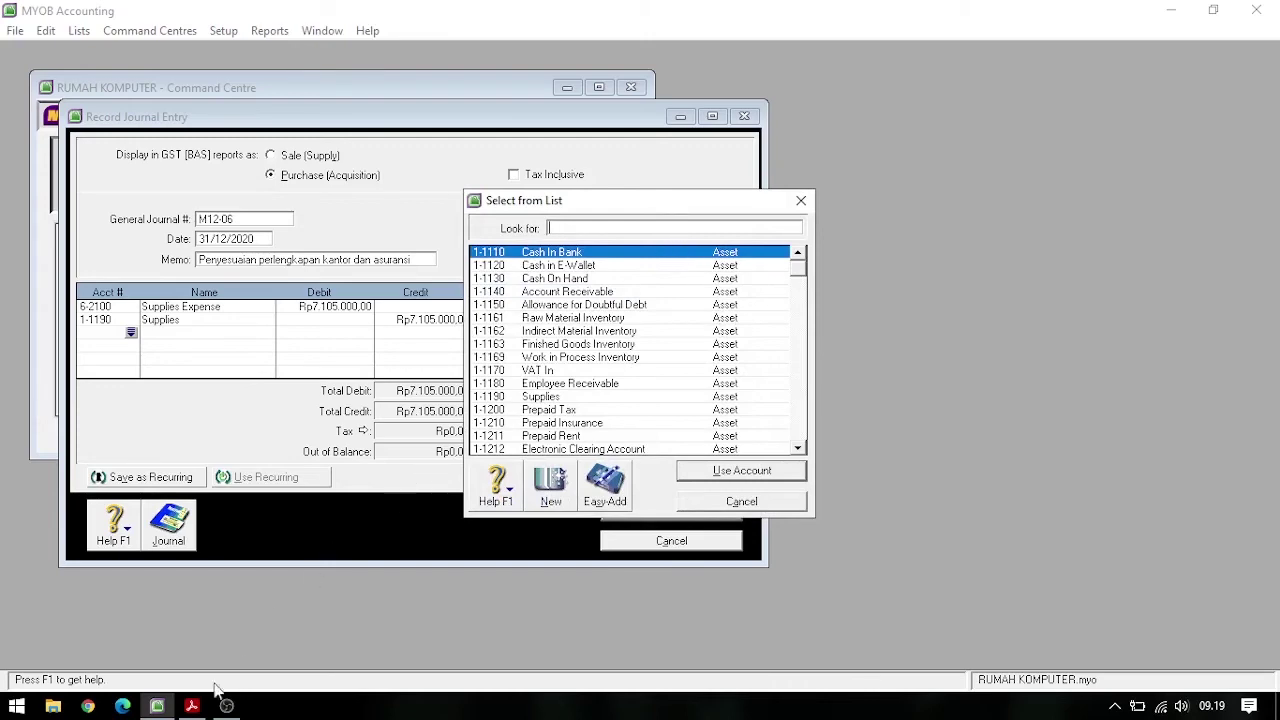
click(192, 706)
mouse_move(162, 716)
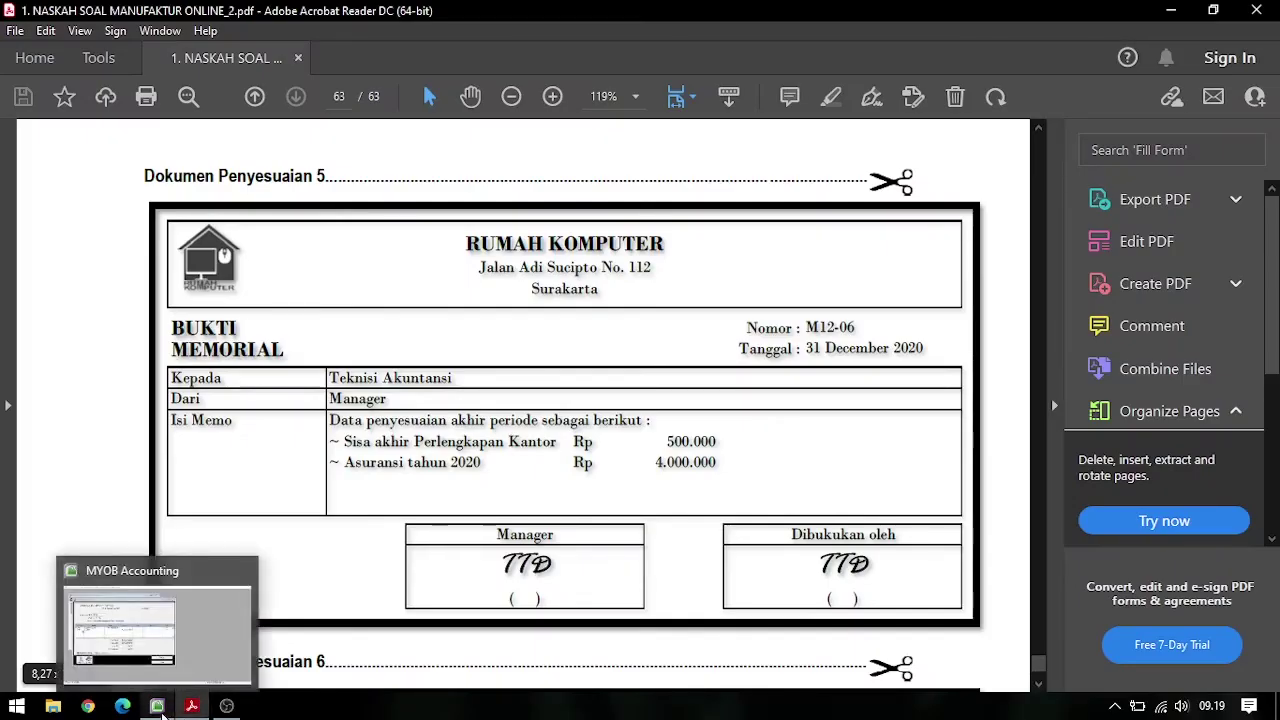
click(160, 710)
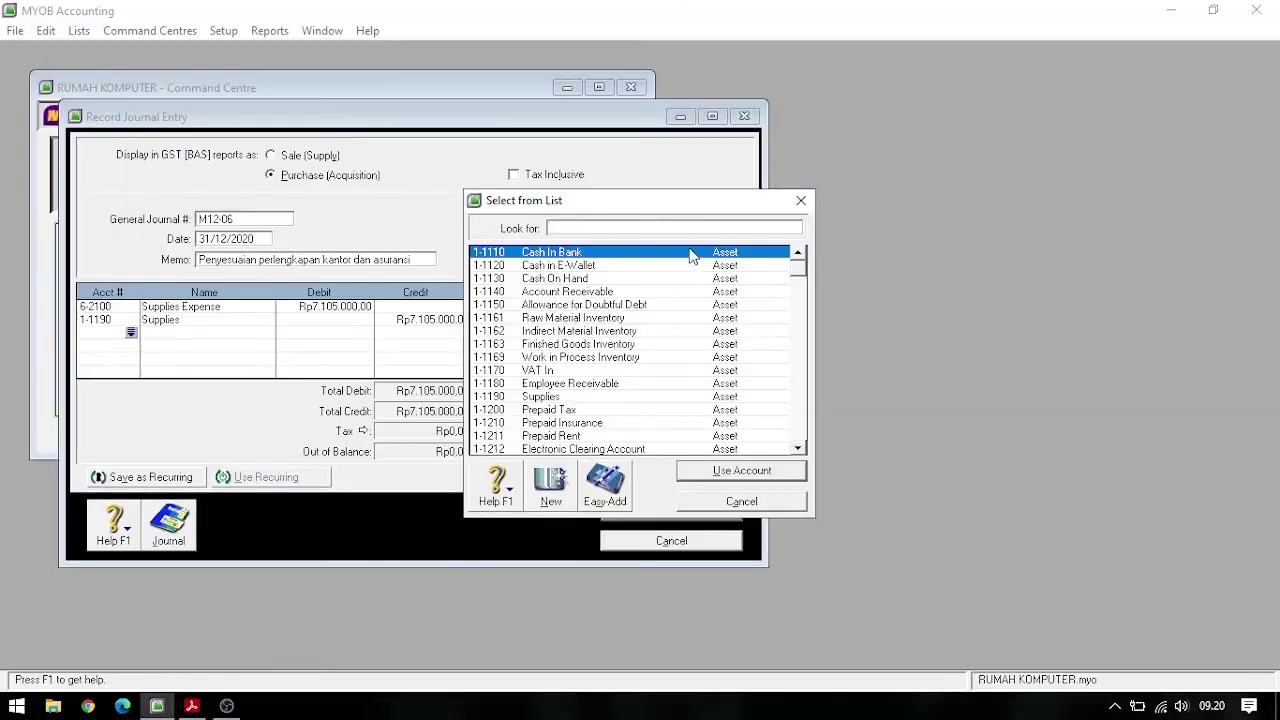
scroll(674, 331, down, 10)
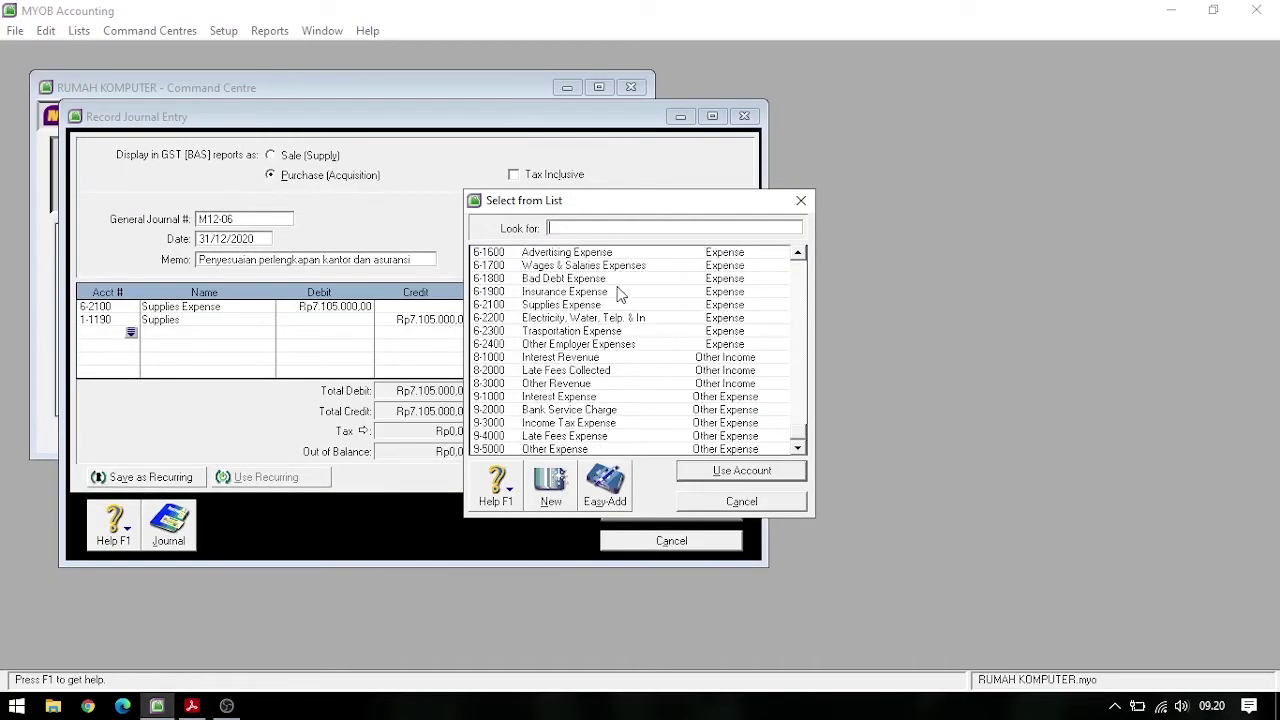
click(602, 292)
click(688, 471)
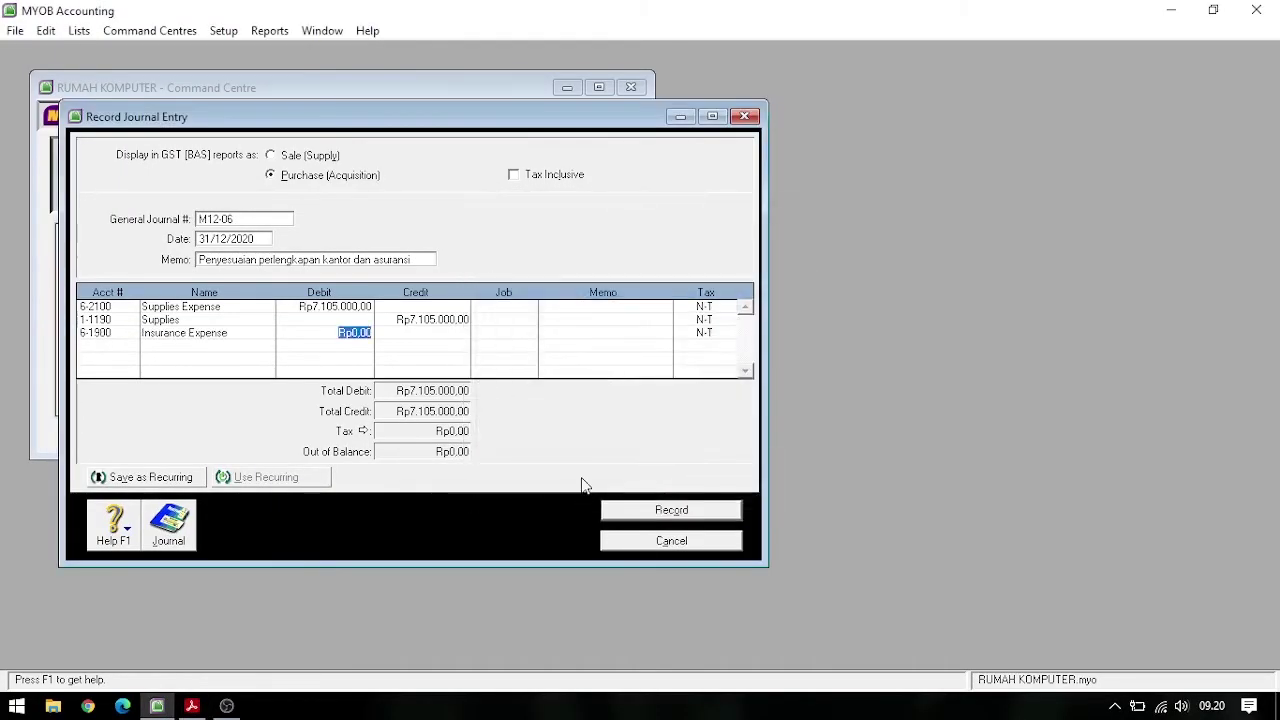
text(4000000000)
Add account 1-1210 Prepaid Insurance to the fourth line of journal entry M12-06 and credit it Rp4.000.000
click(97, 346)
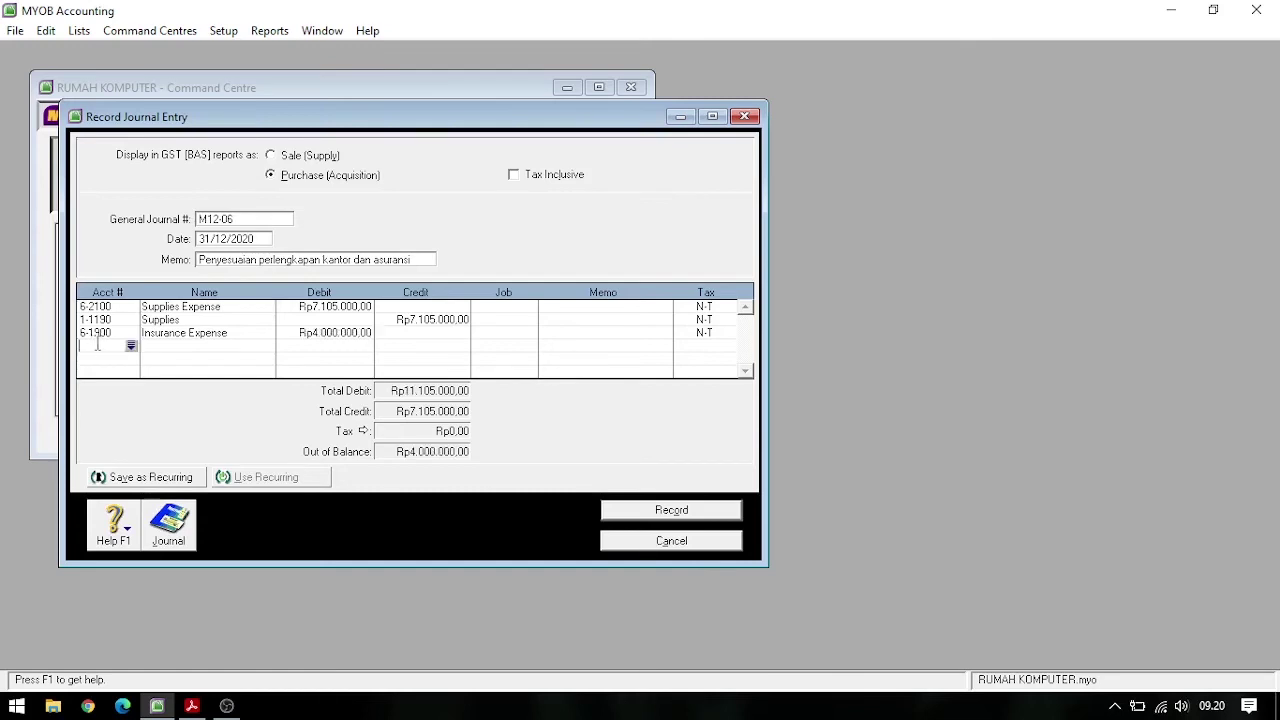
key(Return)
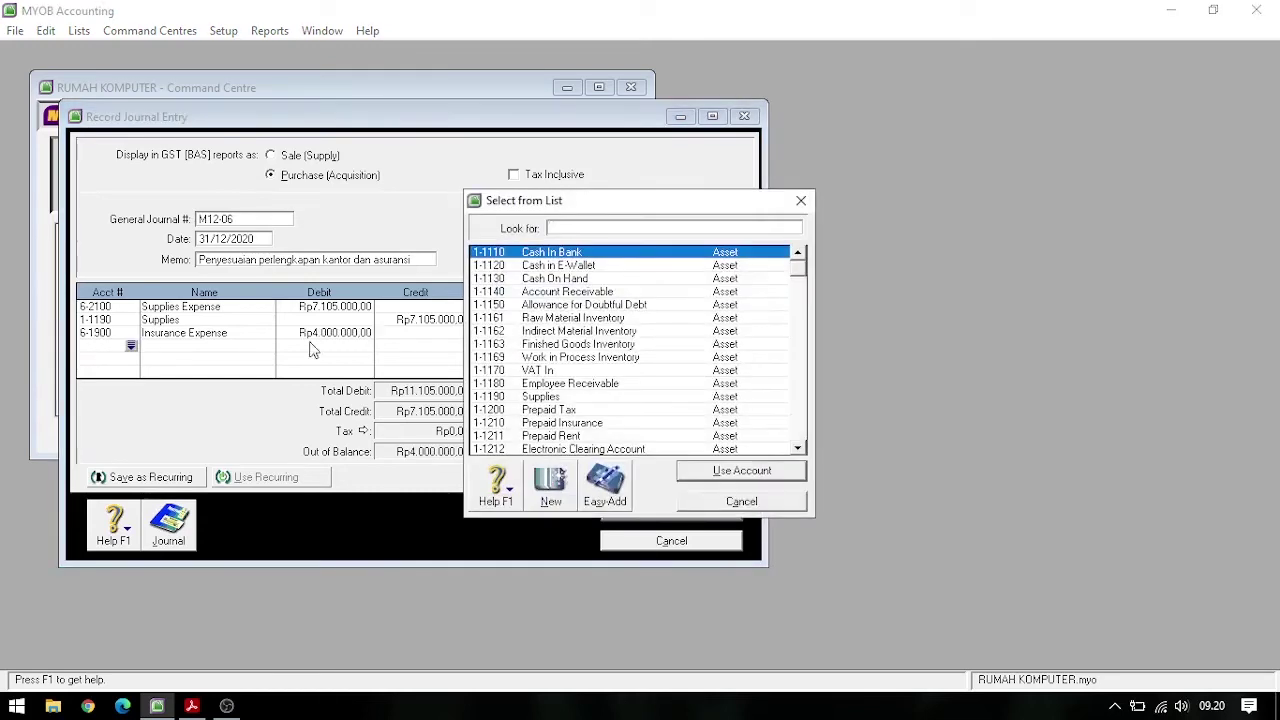
click(590, 423)
click(586, 437)
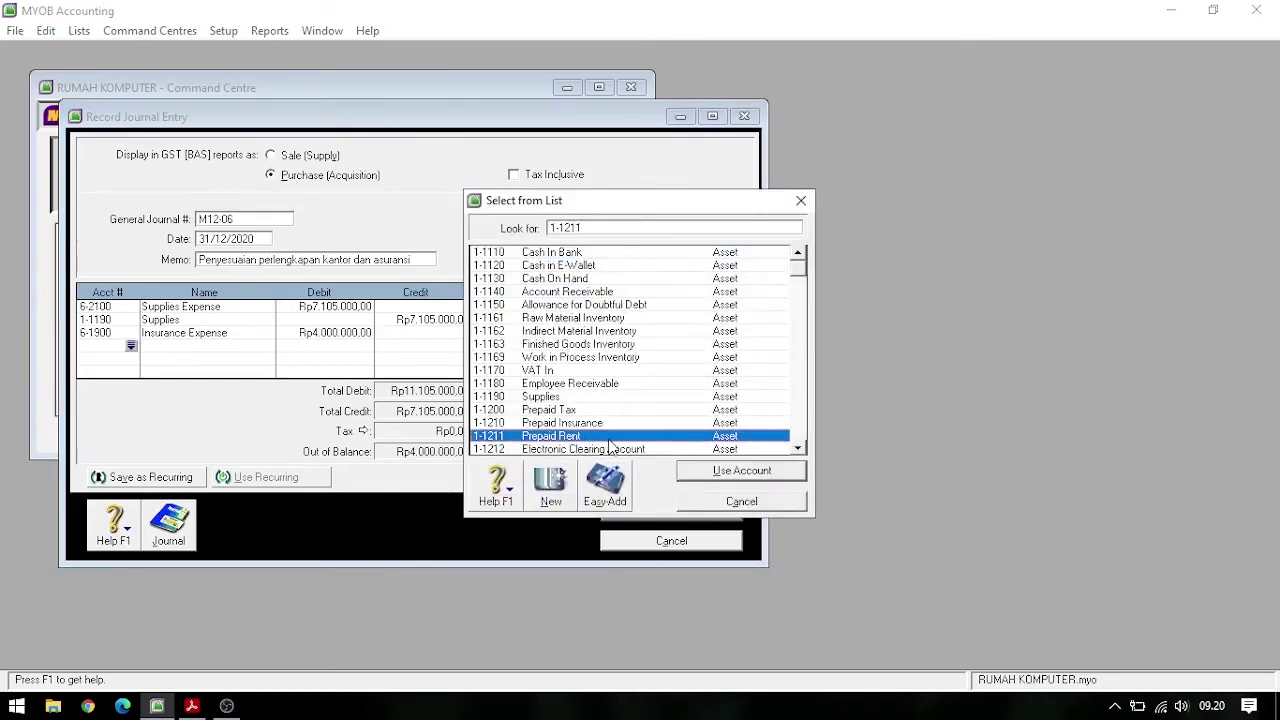
click(637, 424)
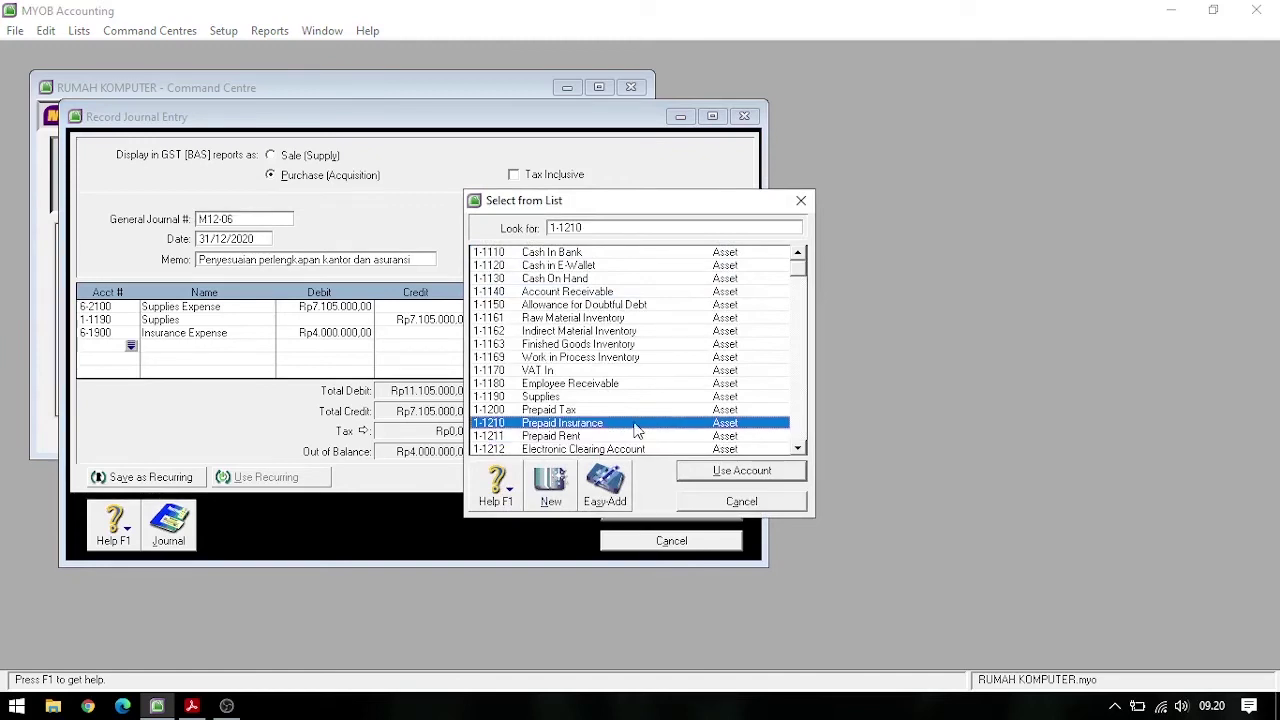
click(741, 471)
click(400, 347)
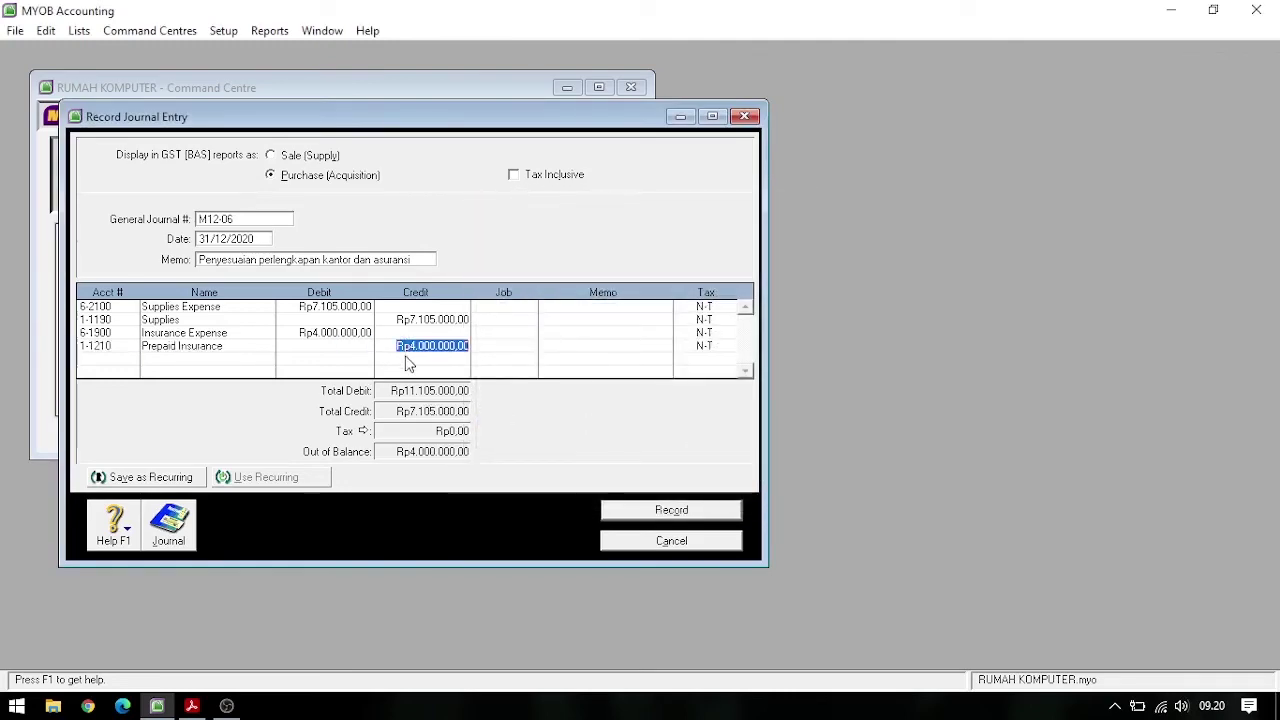
Review the transaction recap of journal entry M12-06, record the entry and close the journal window
click(374, 359)
key(ctrl+r)
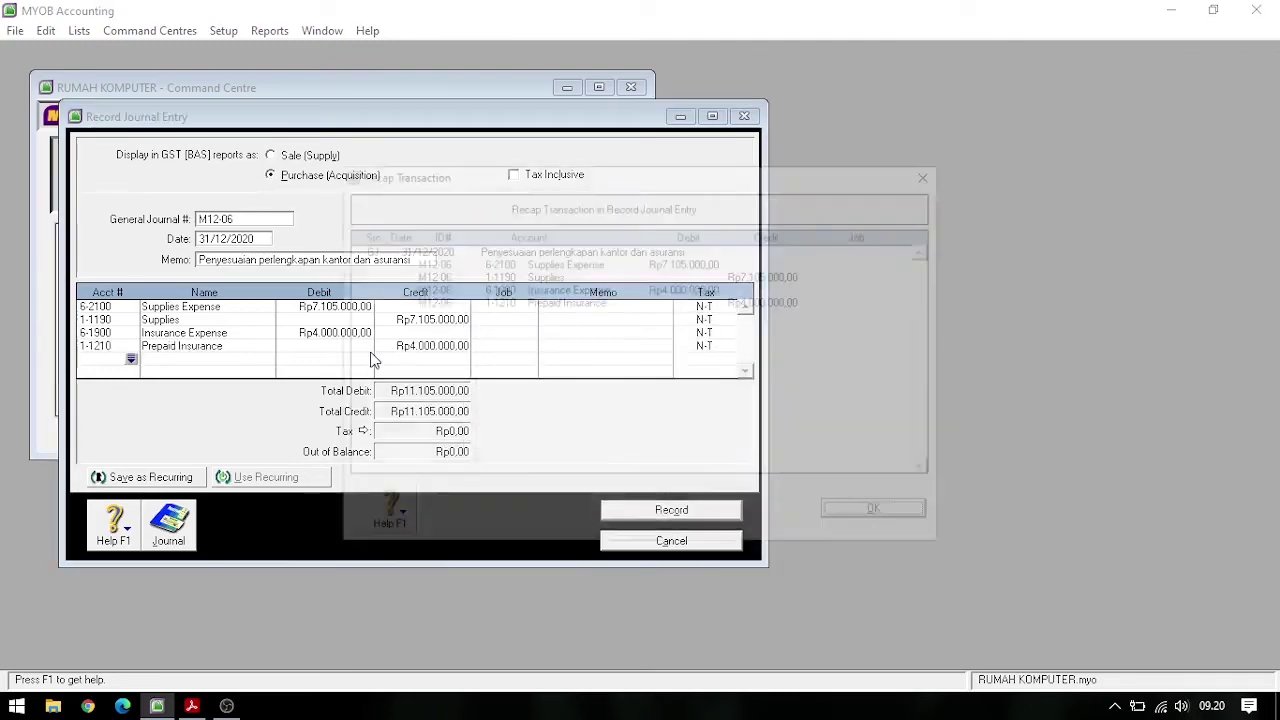
click(860, 514)
click(671, 511)
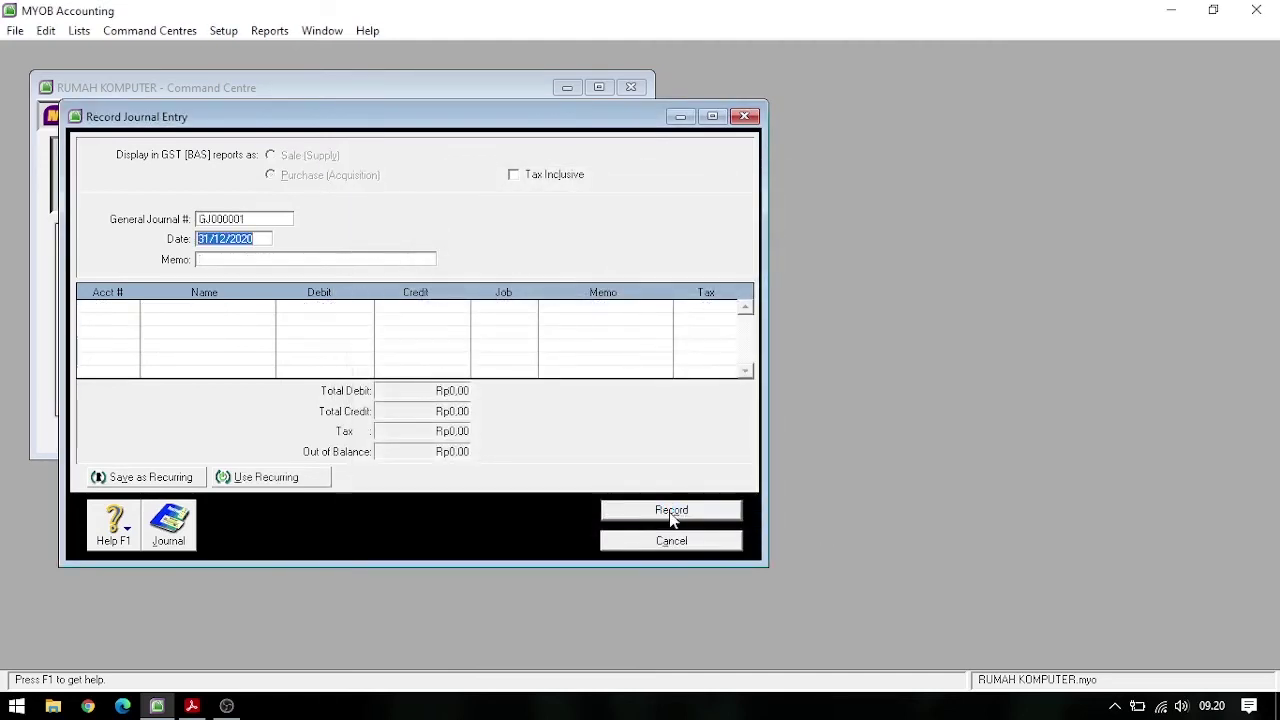
click(676, 541)
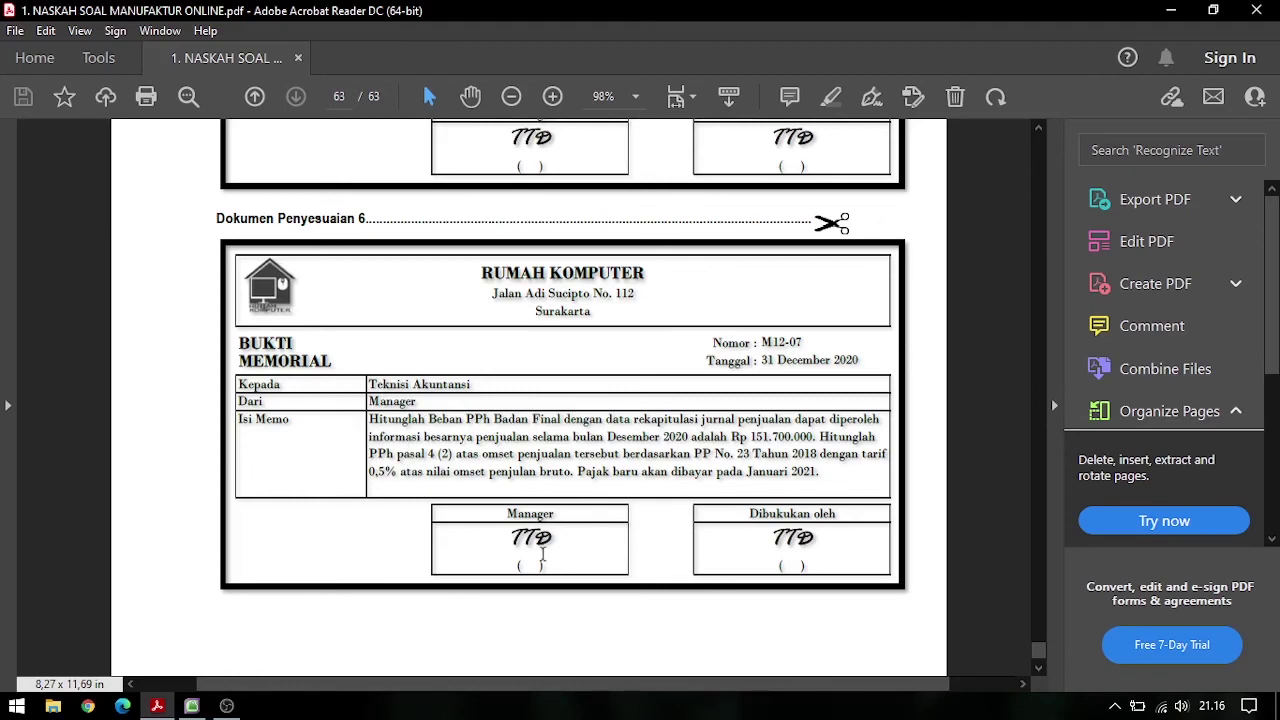
Open a new journal entry in MYOB and number it M12-07 according to Dokumen Penyesuaian 6 in the PDF
click(192, 706)
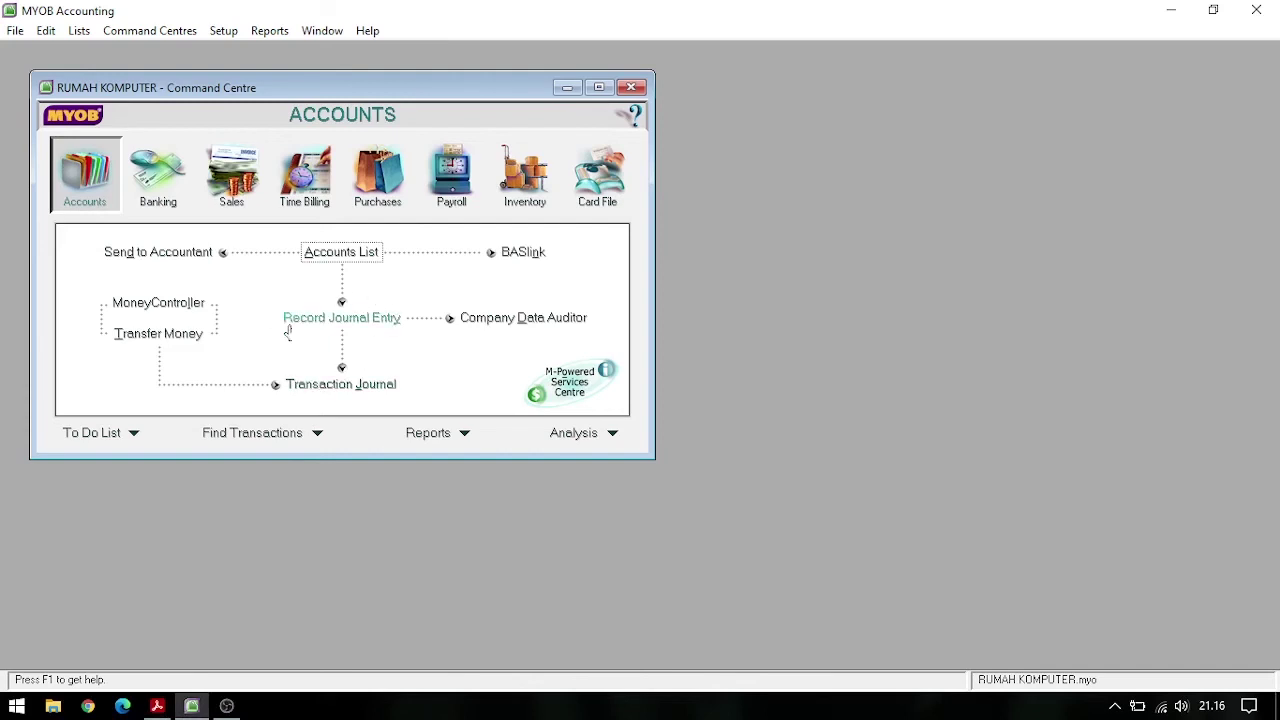
click(318, 320)
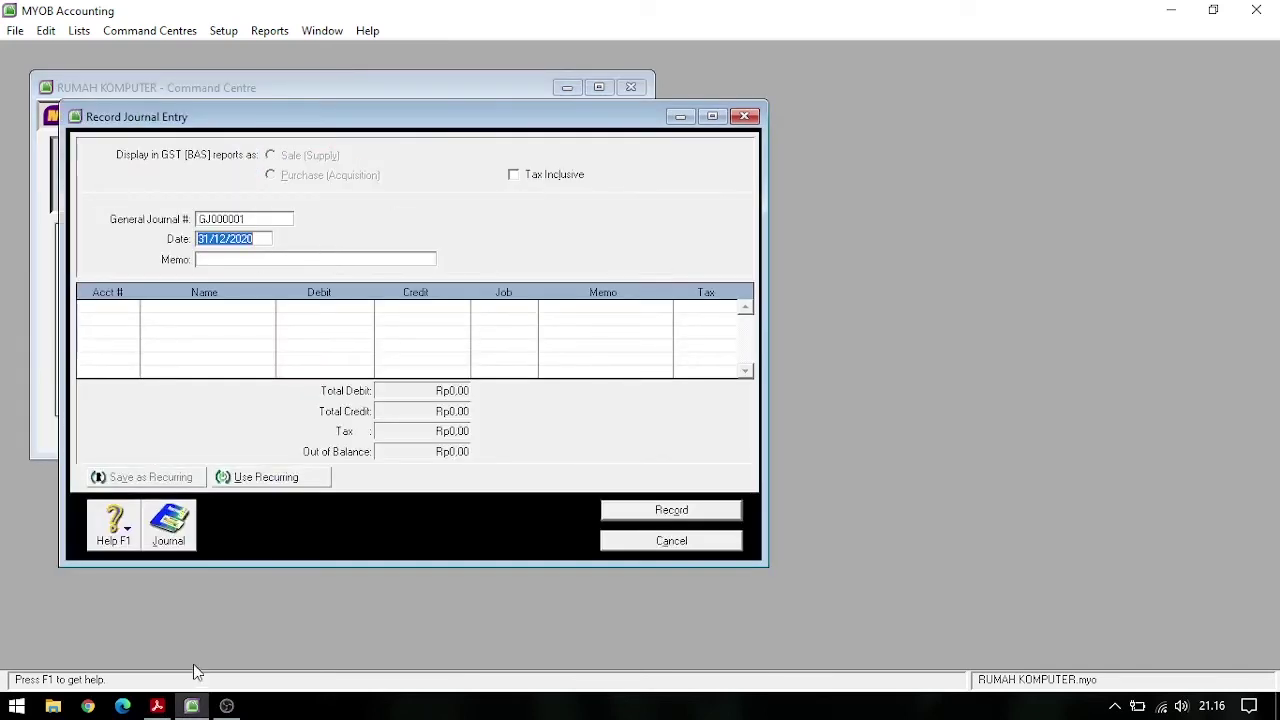
mouse_move(227, 706)
click(157, 706)
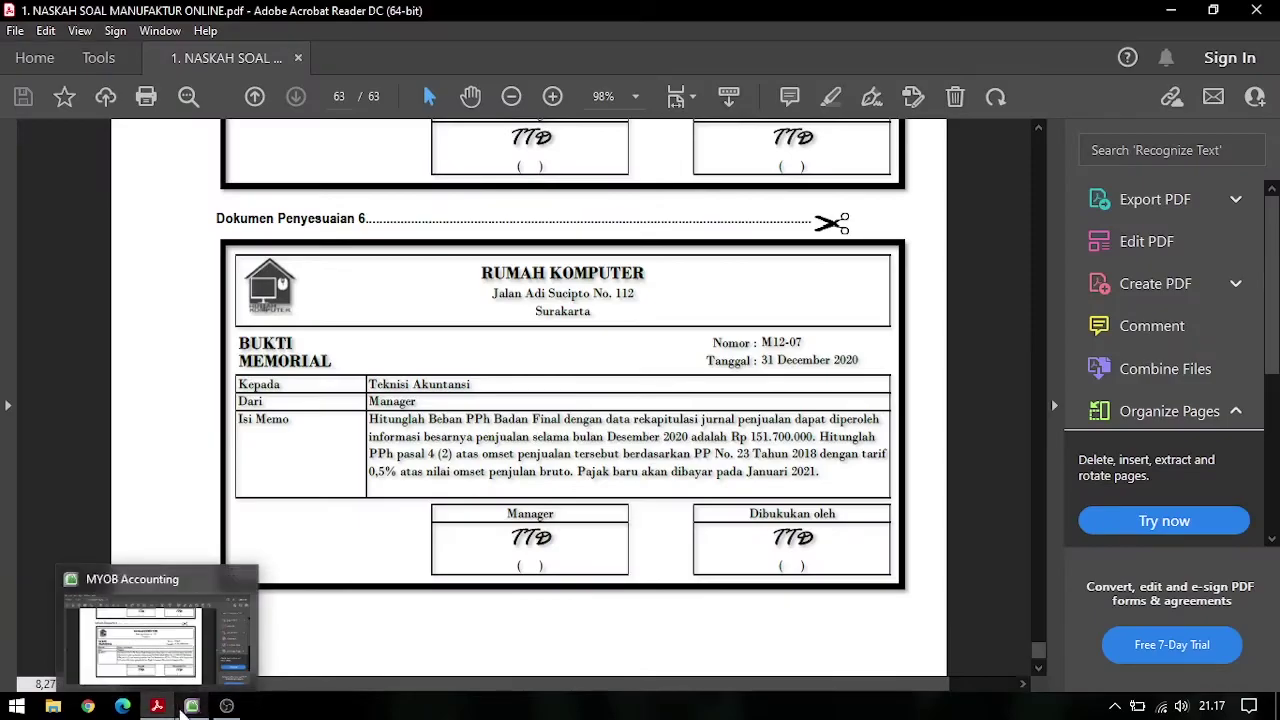
click(191, 706)
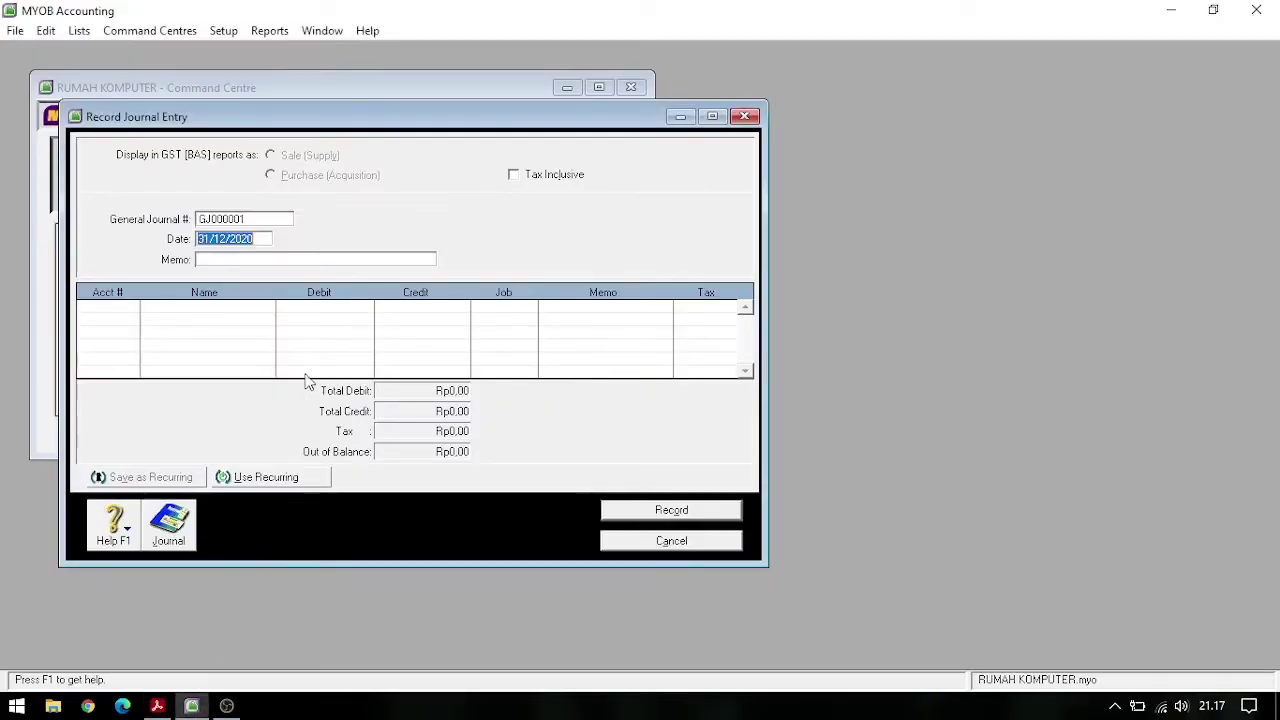
click(244, 220)
text(M12-07)
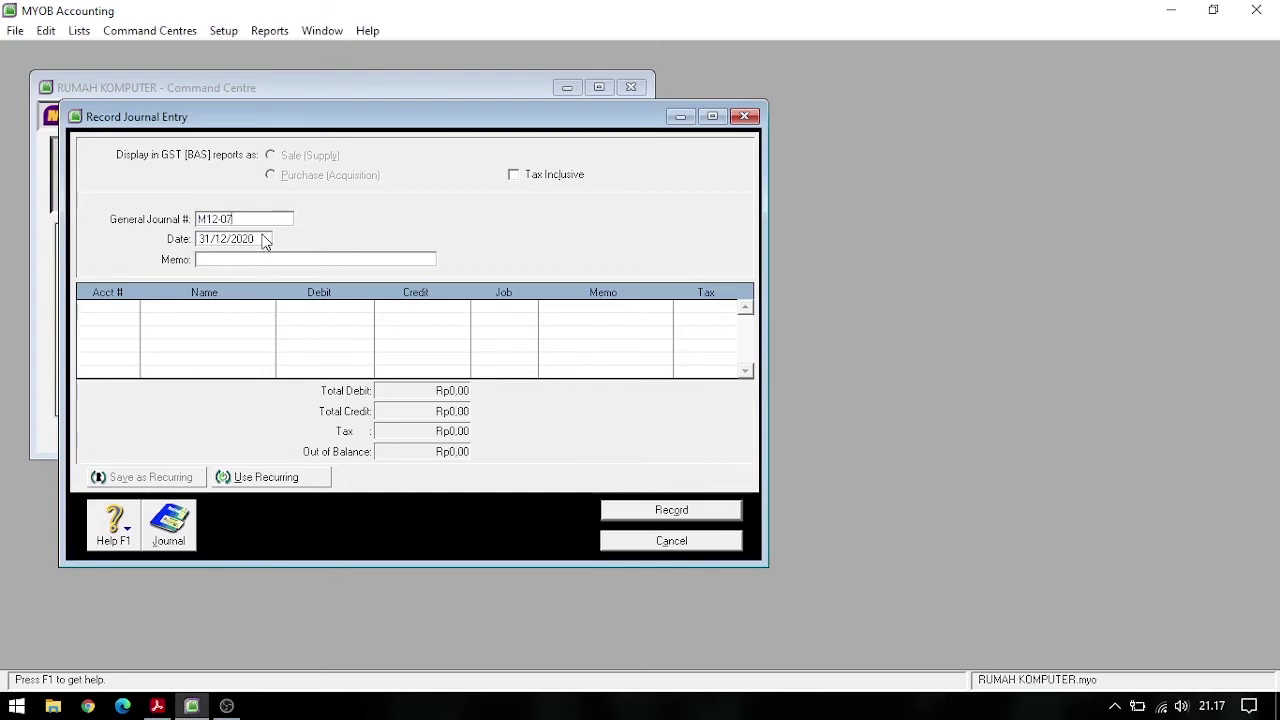
Reread the PDF memo and enter "Beban PPh Badan Final yang akan dibayar bulan Januari 2021" as the MYOB journal memo
click(264, 259)
click(157, 706)
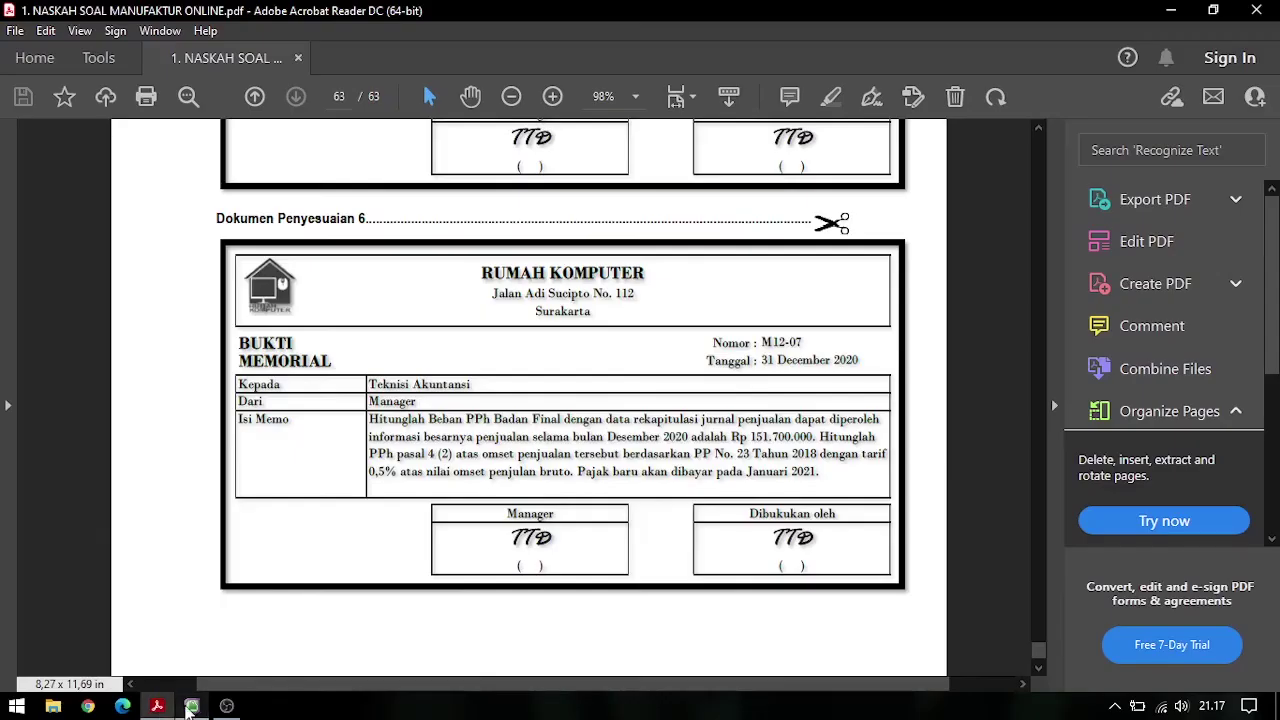
mouse_move(190, 708)
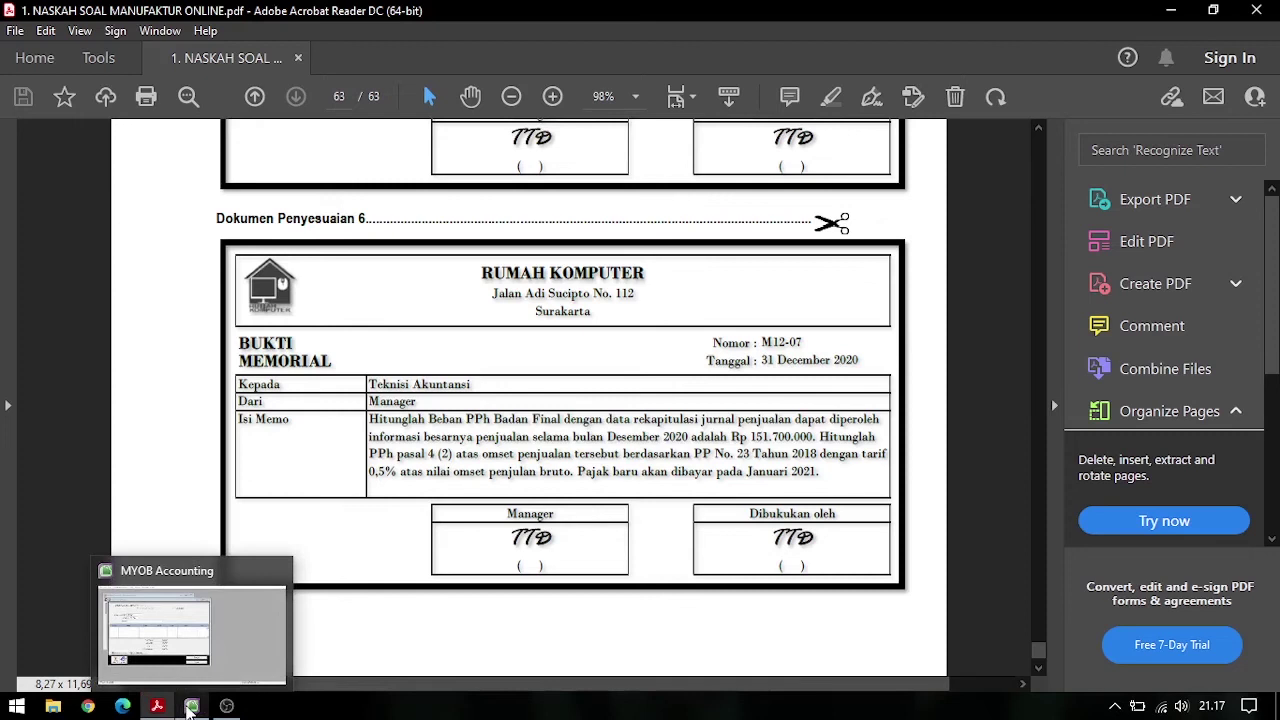
click(190, 708)
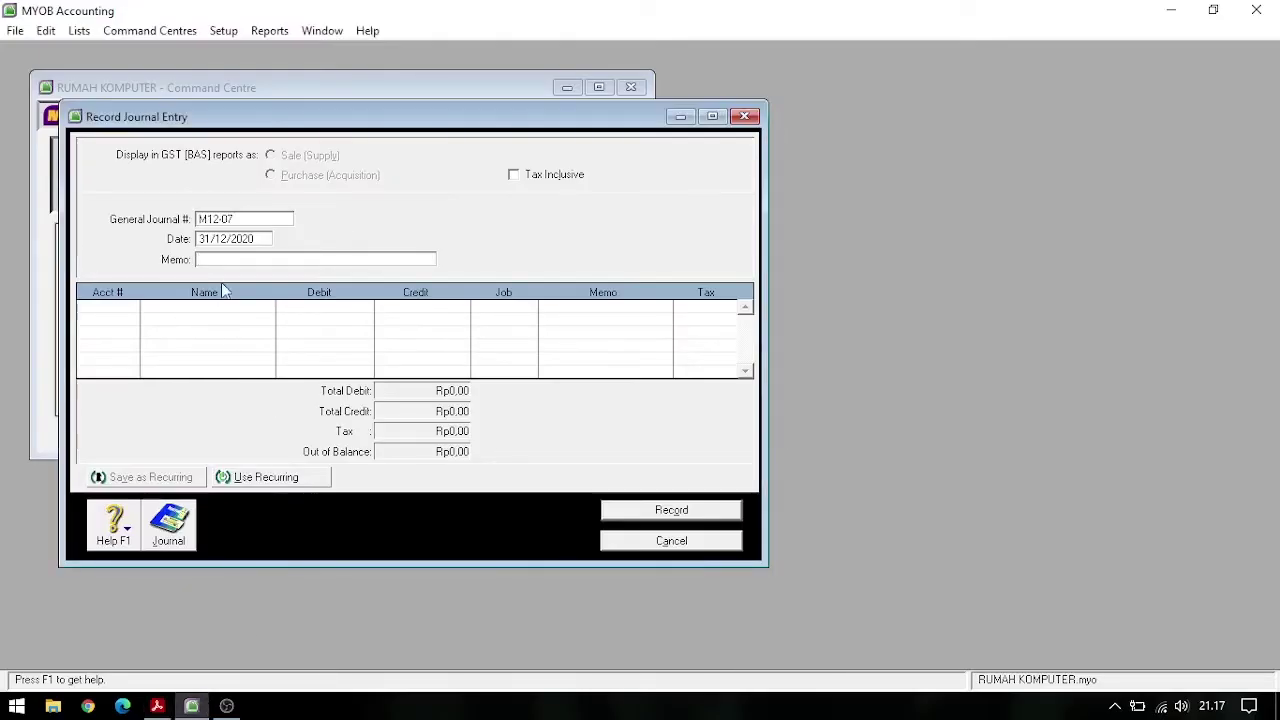
text(Beban PPh Badan Final yang akan dib)
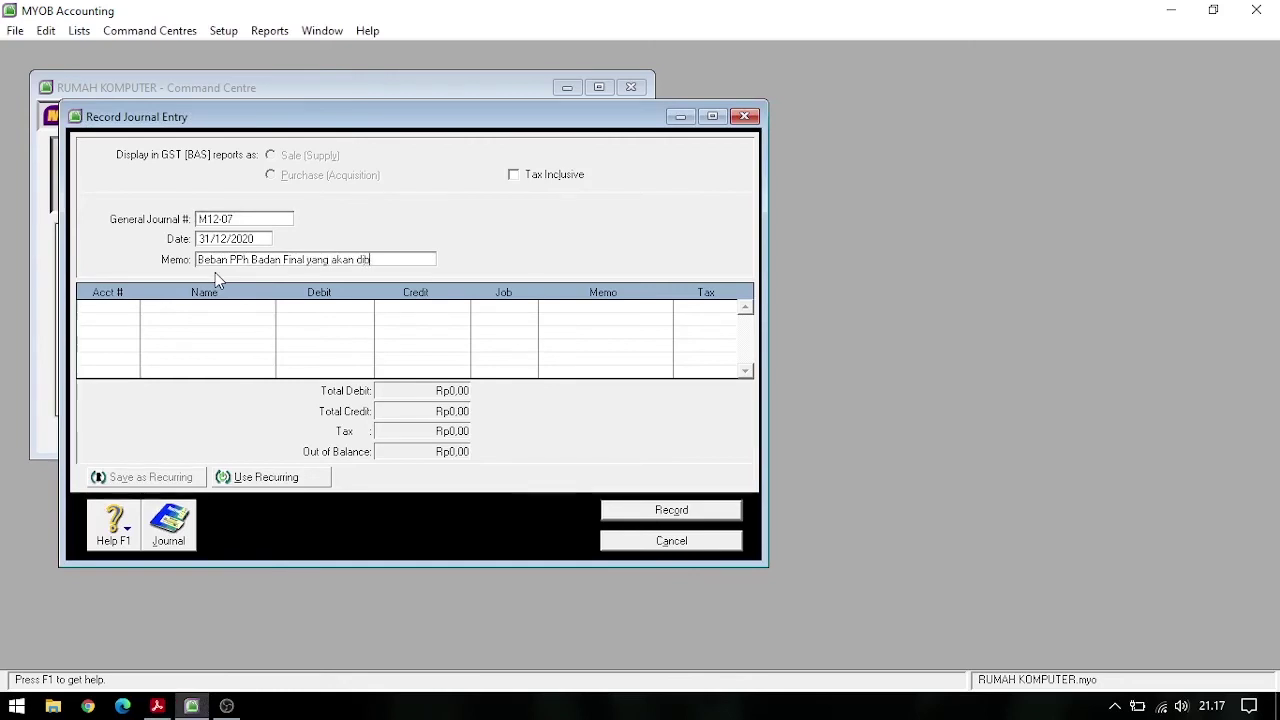
text(ayar bulan Januari 2021)
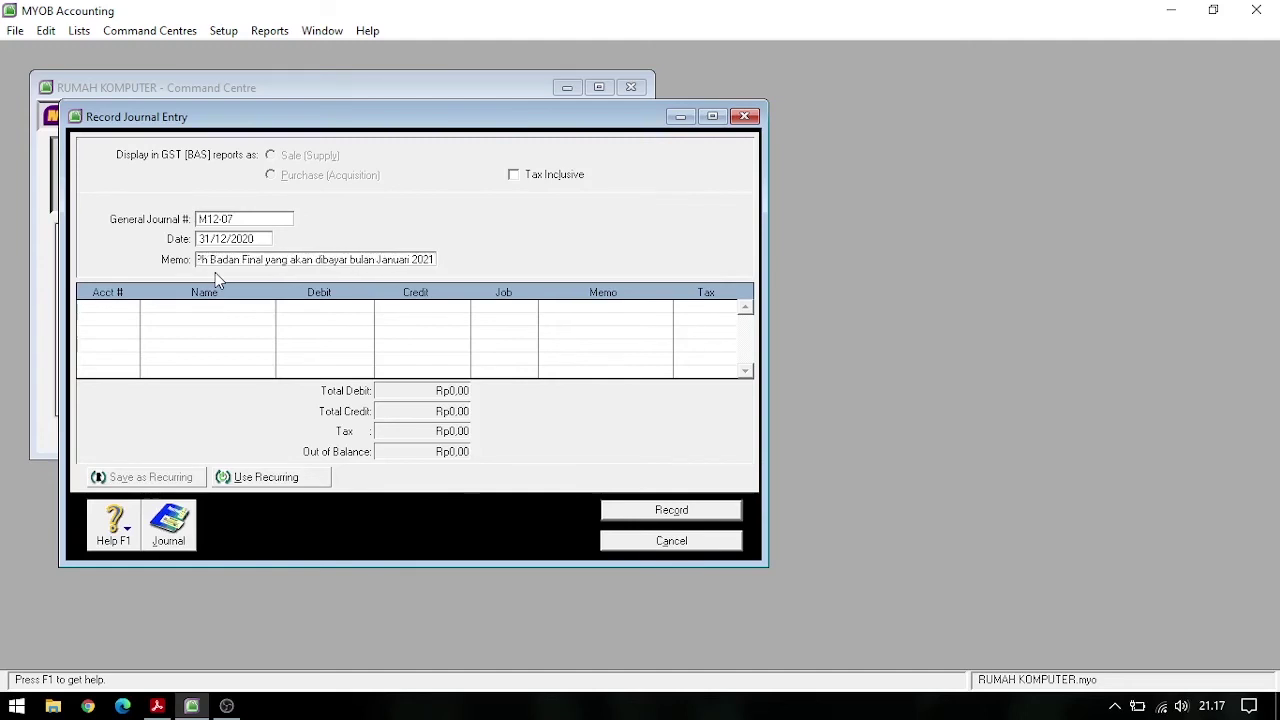
Add account 9-3000 Income Tax Expense to the first line of journal entry M12-07 and debit it Rp758.500
click(114, 309)
key(Tab)
scroll(640, 390, down, 15)
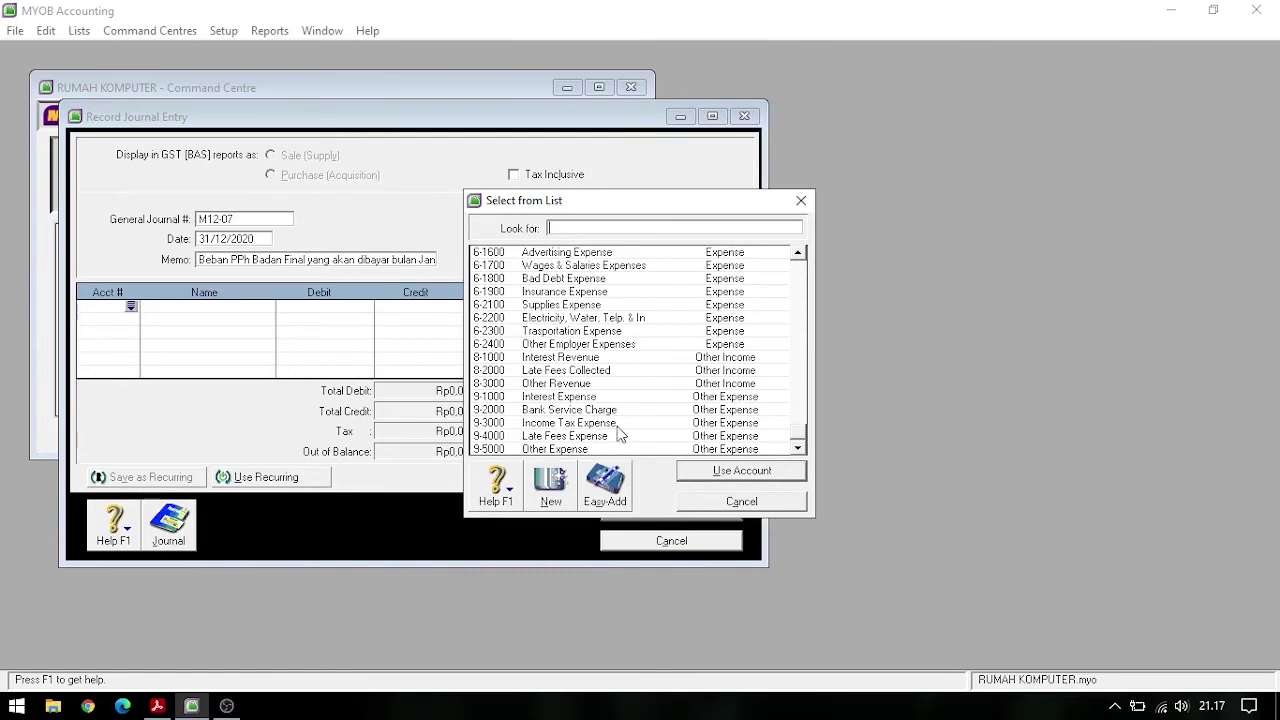
click(618, 425)
double_click(617, 426)
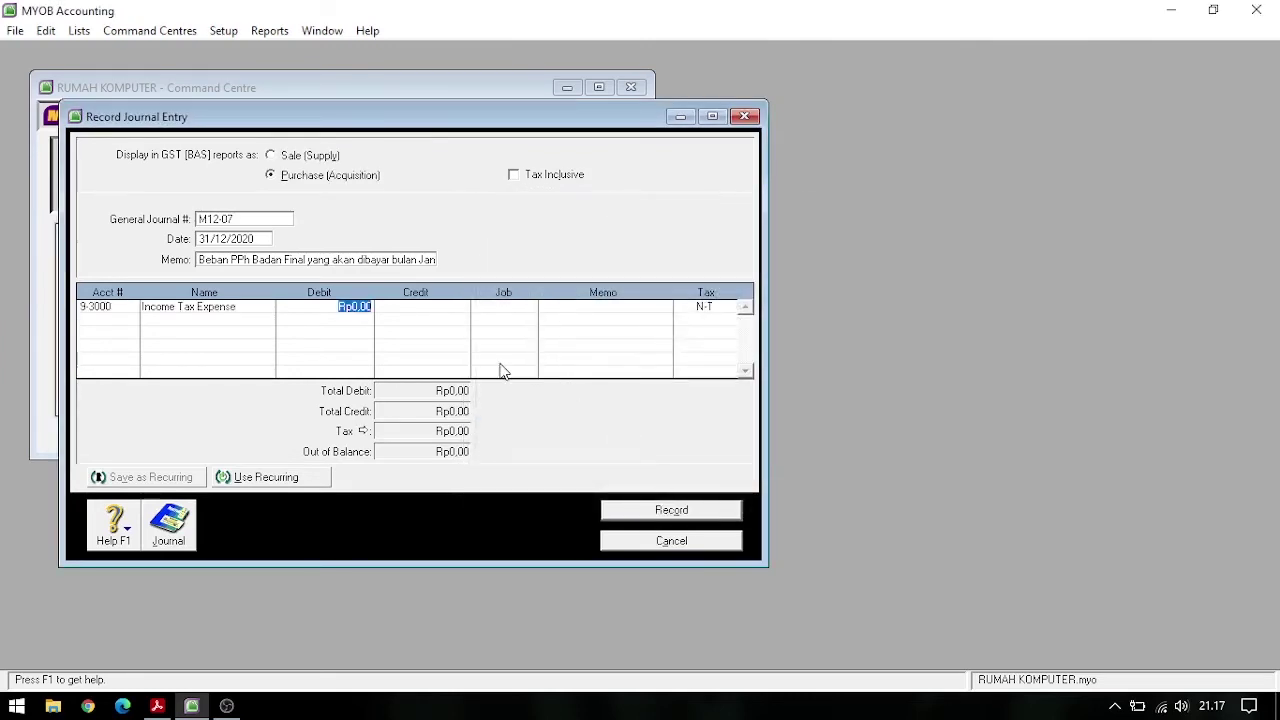
text(758500)
Add account 2-1500 Income Tax Payable to the second line of journal entry M12-07 and credit it Rp758.500
click(114, 318)
key(Return)
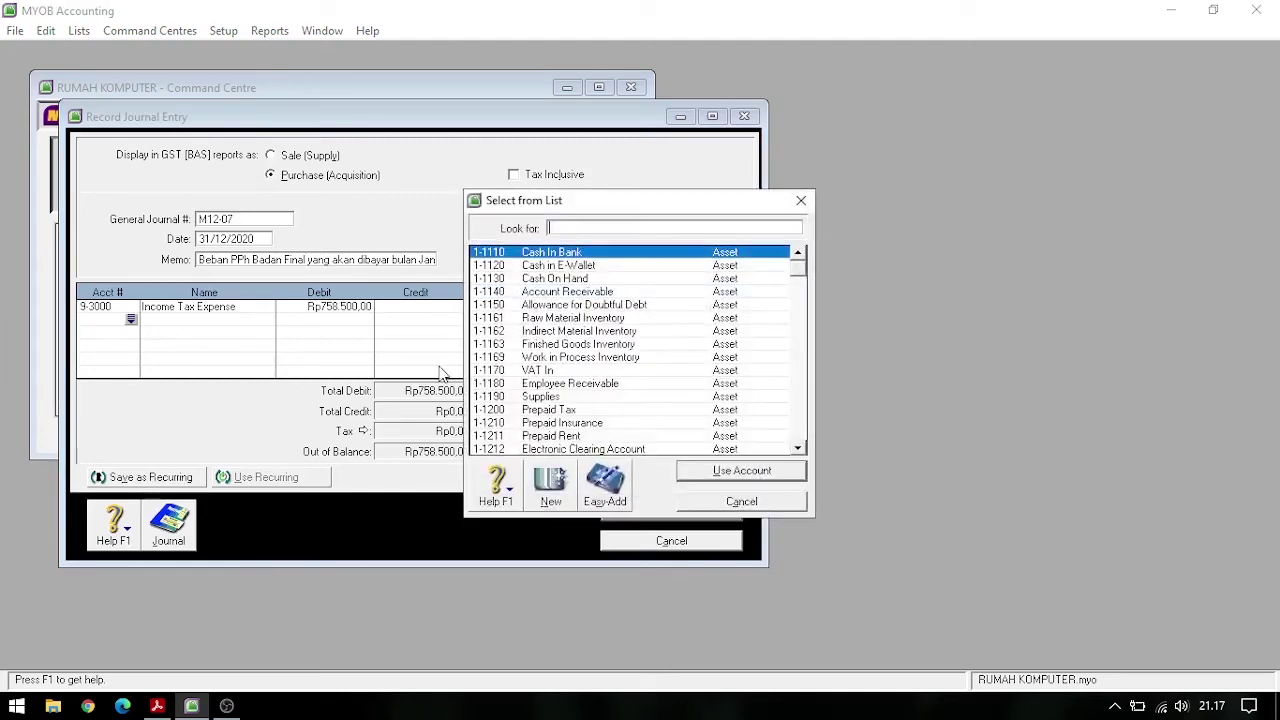
scroll(676, 345, down, 5)
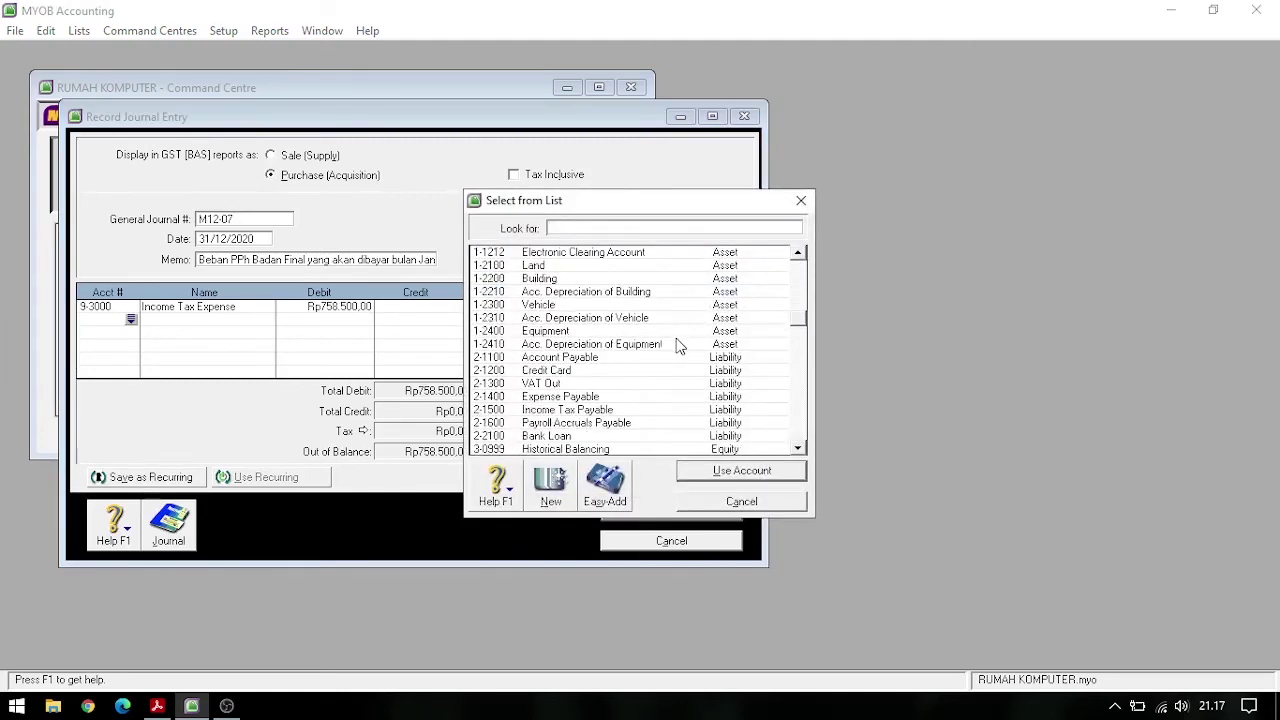
click(636, 409)
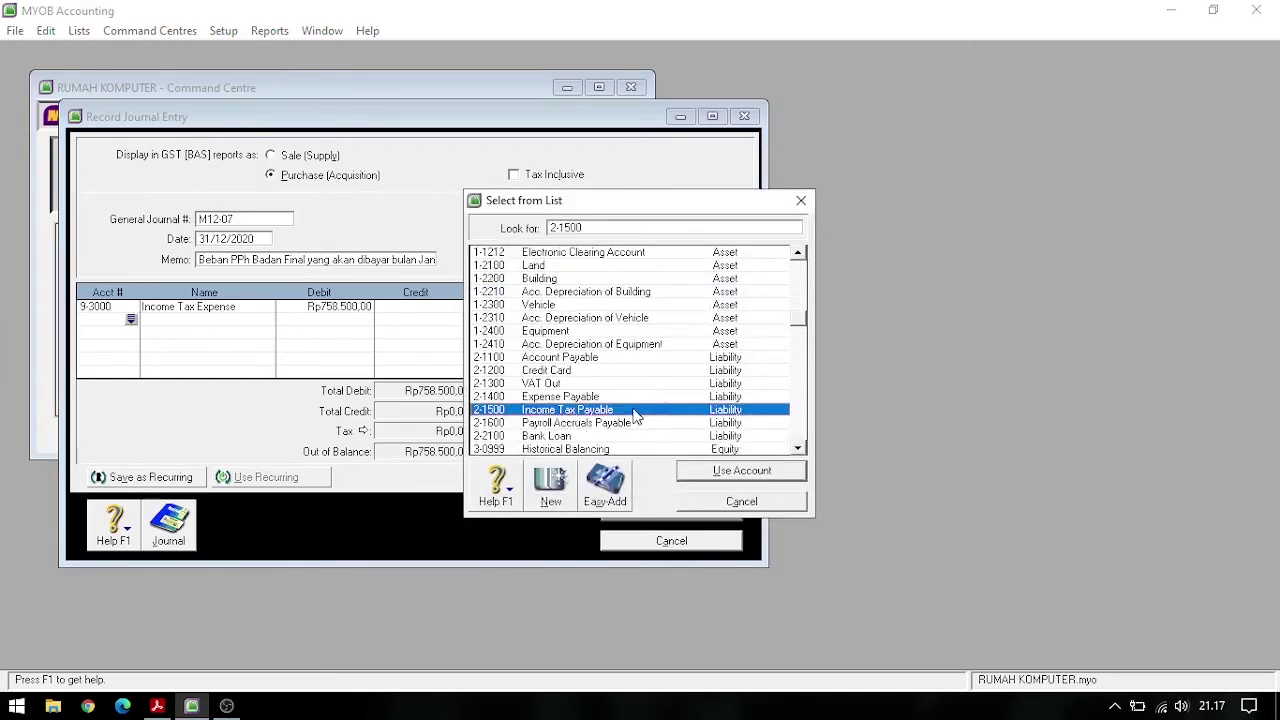
double_click(626, 410)
key(Tab)
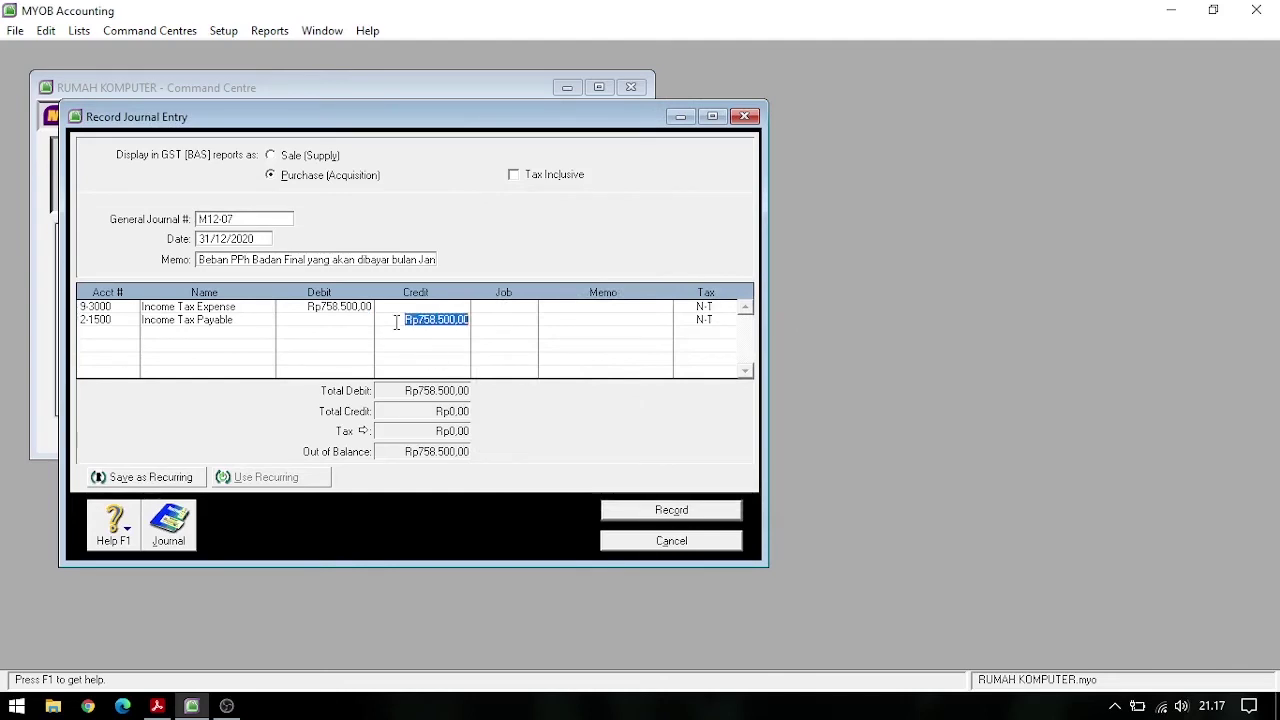
Review the transaction recap of journal entry M12-07, record the entry and close the journal window
key(Return)
key(ctrl+r)
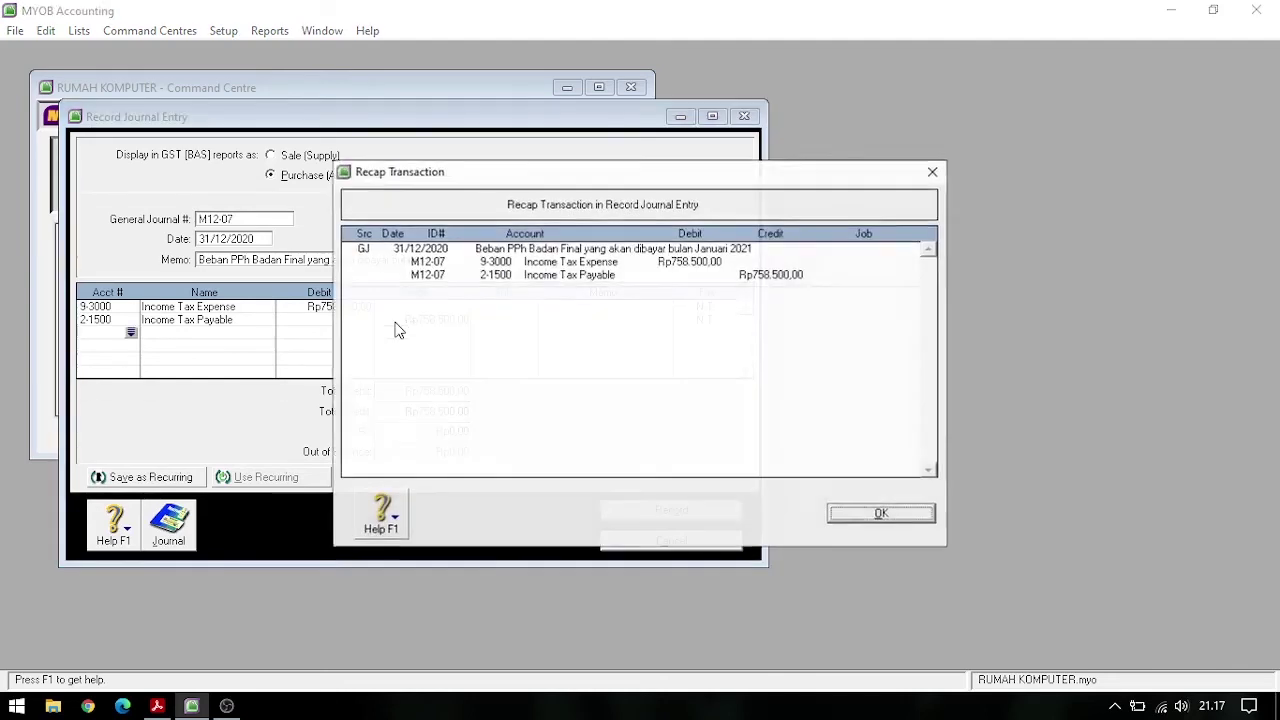
click(828, 512)
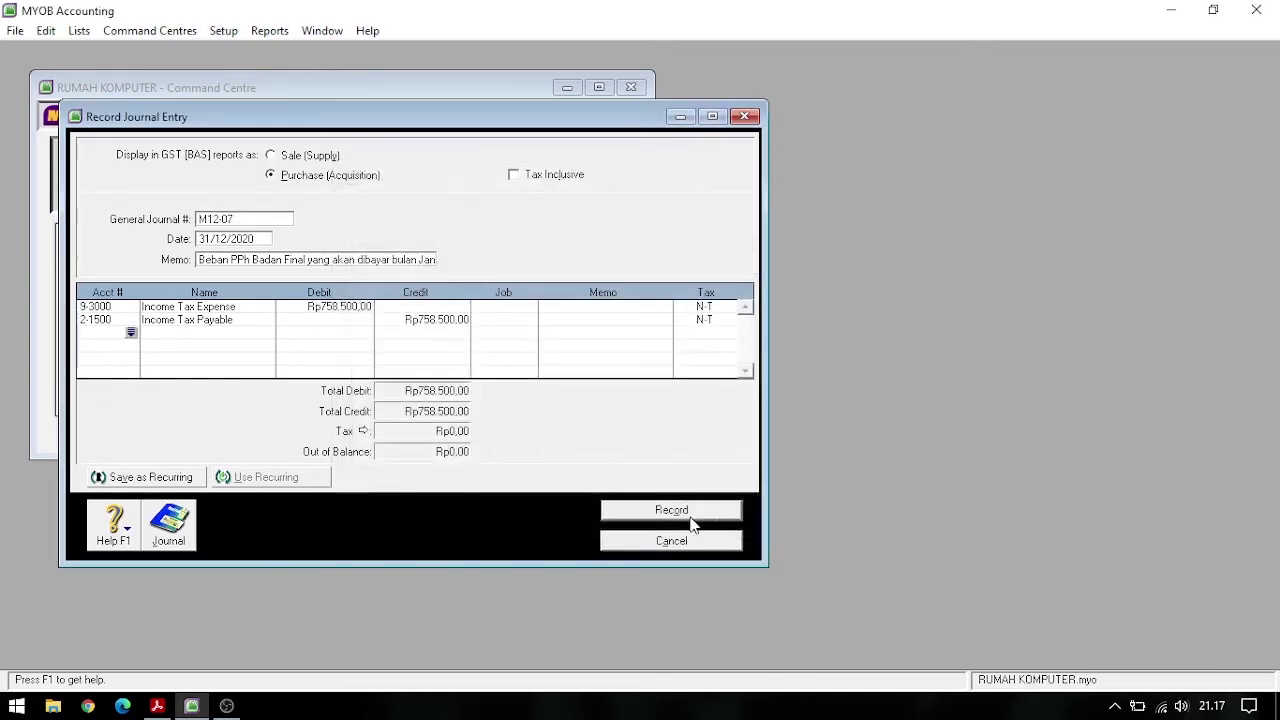
click(690, 511)
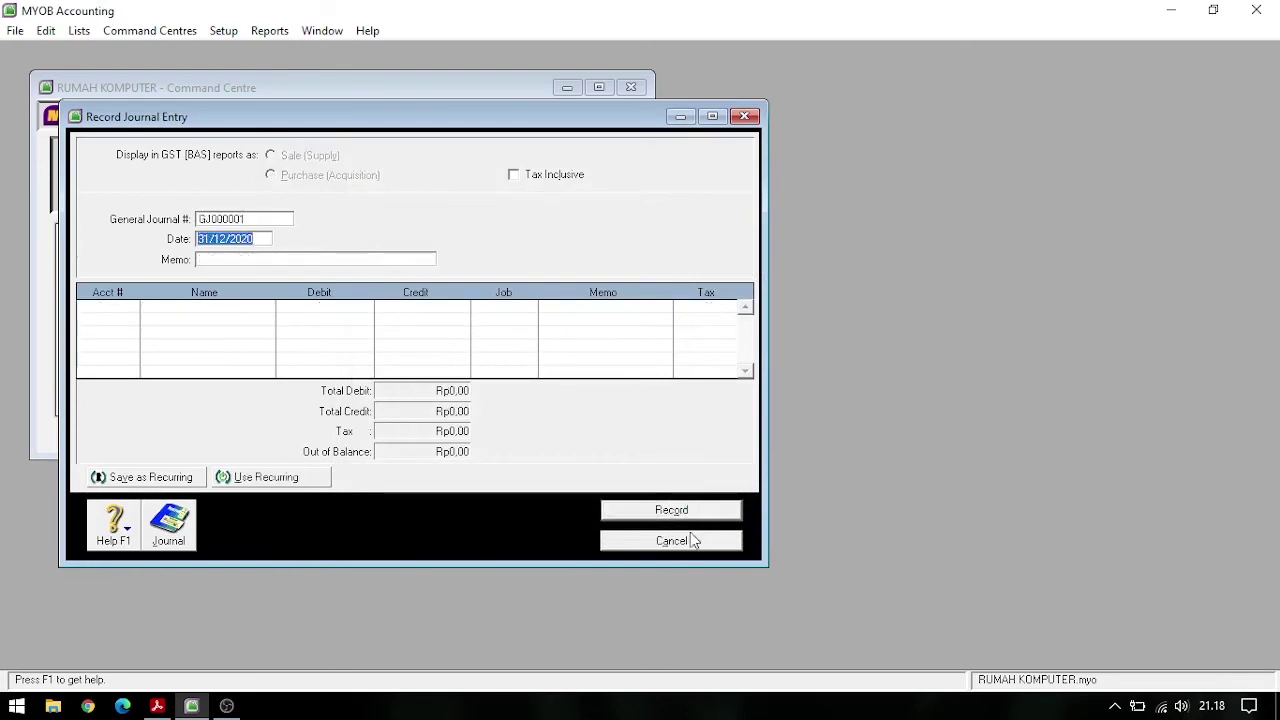
click(690, 539)
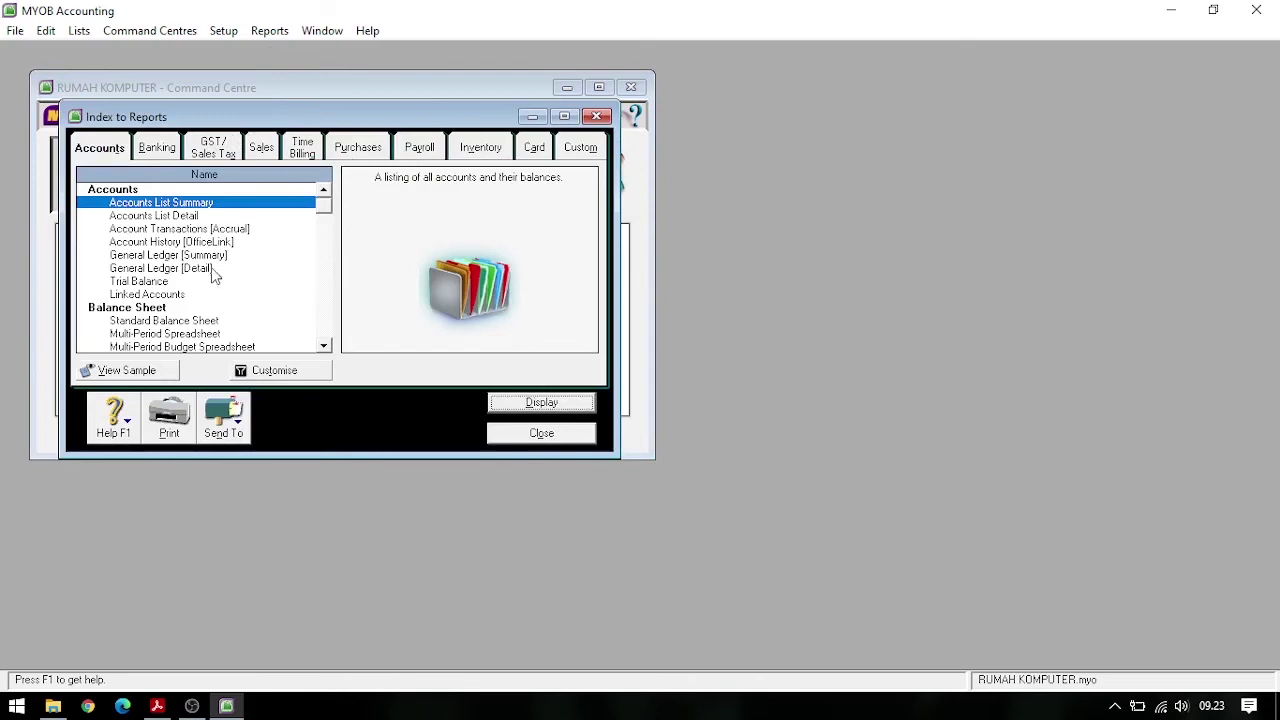
Display the Profit & Loss [Accrual] report for 01/12/2020 to 31/12/2020 and review it through to the net profit line
scroll(212, 277, down, 2)
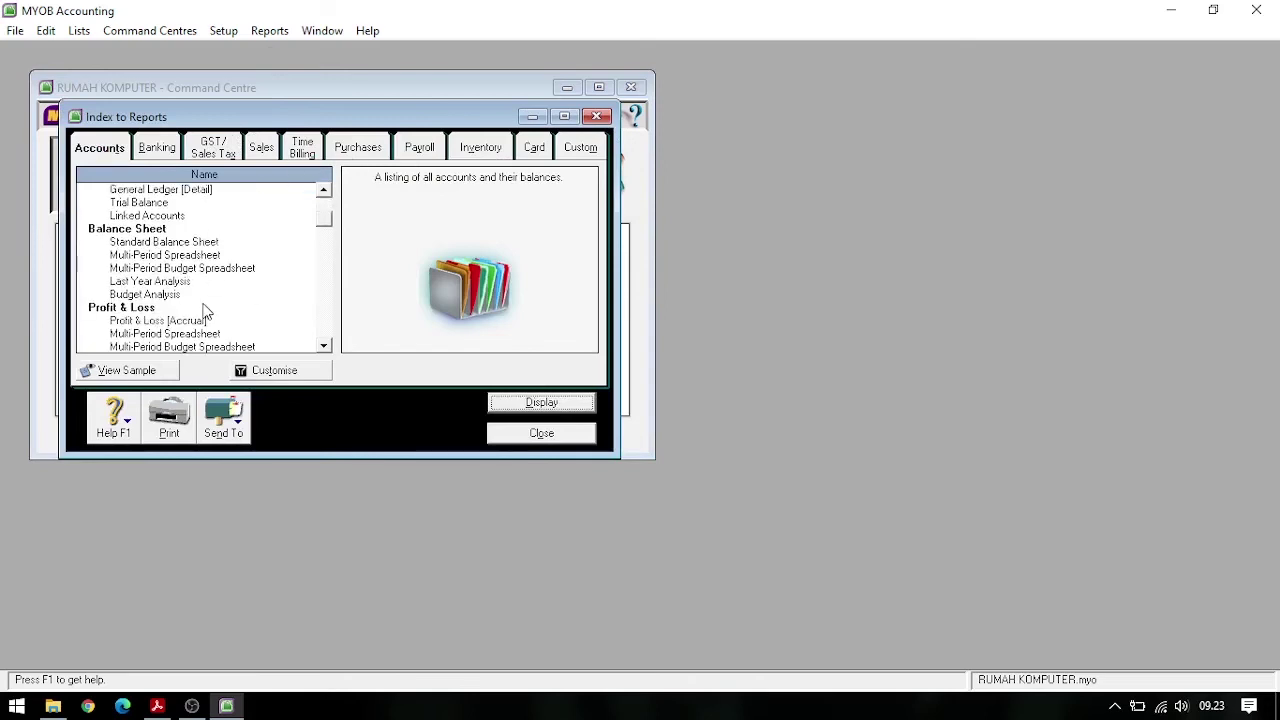
click(160, 320)
click(240, 371)
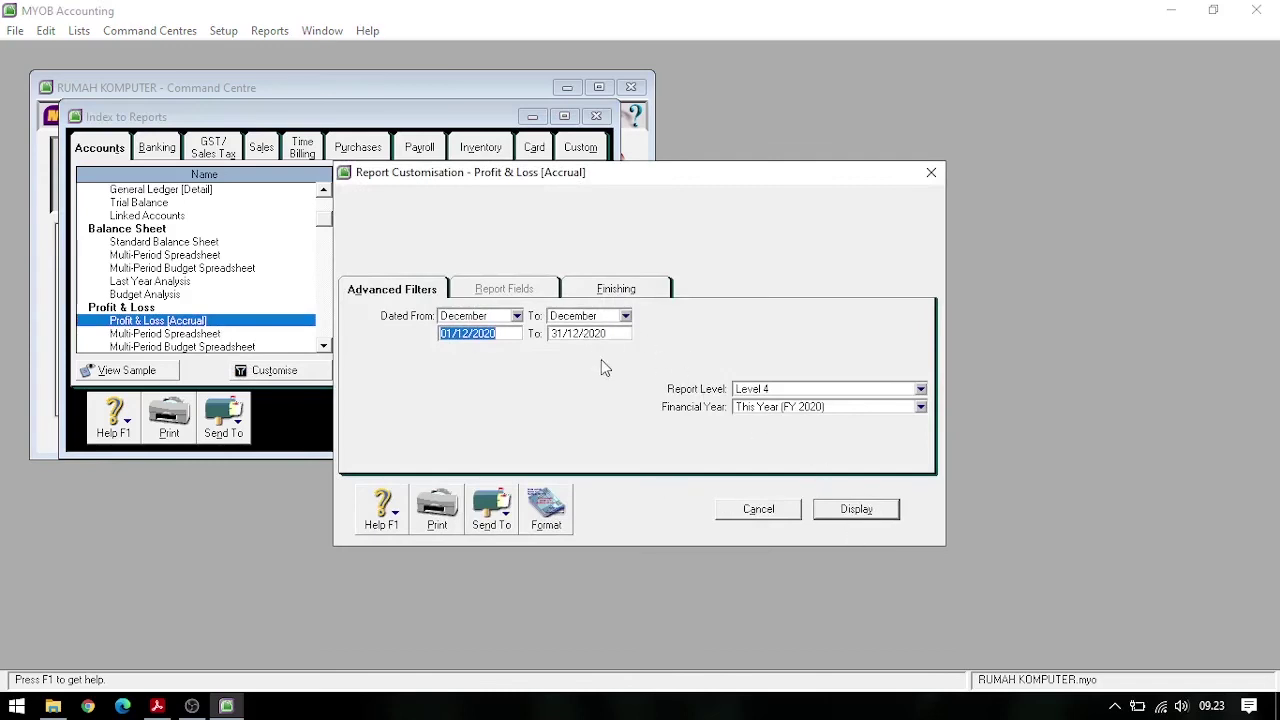
click(846, 512)
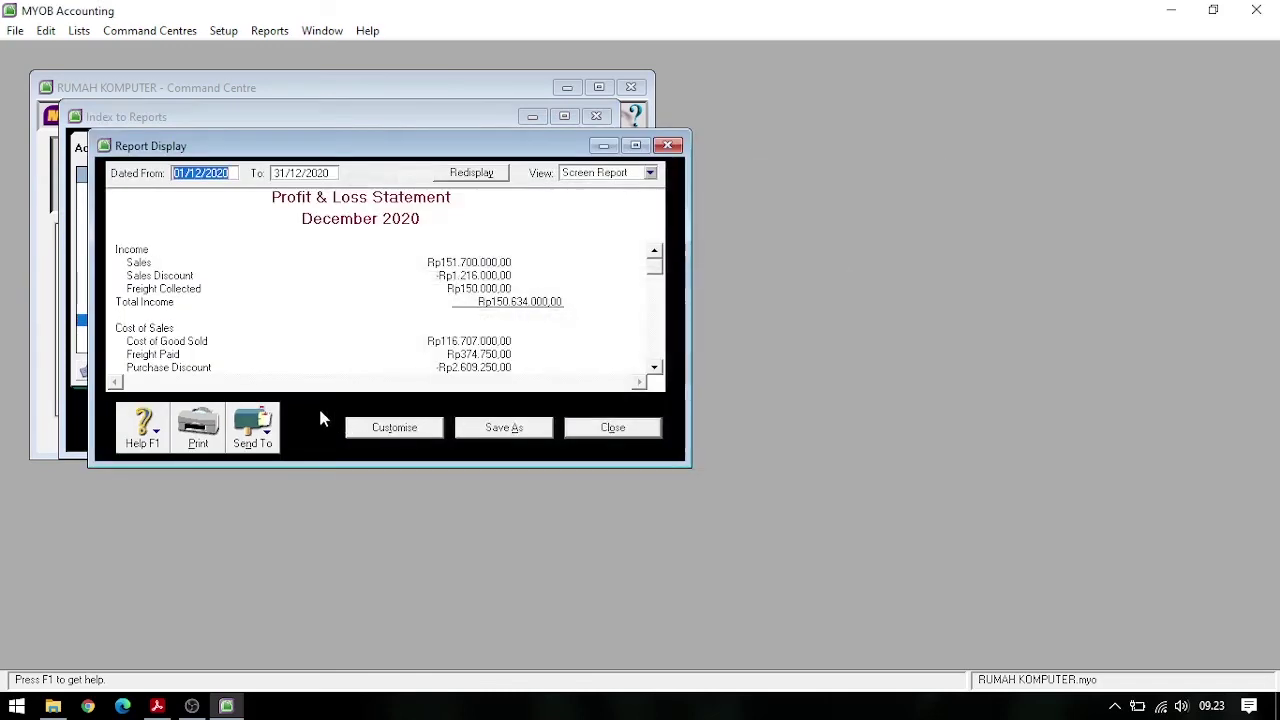
scroll(372, 322, down, 10)
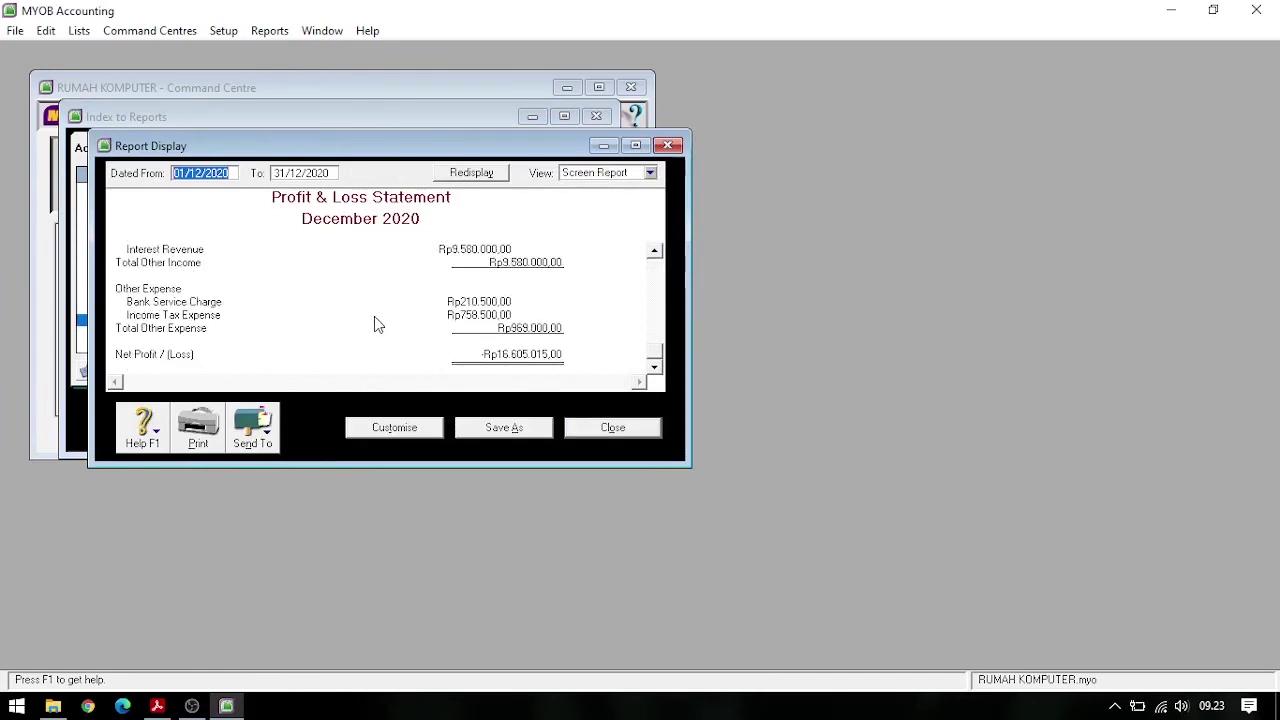
scroll(375, 318, up, 10)
scroll(376, 322, down, 10)
Export the Profit & Loss report as the PDF "Profit & Loss [Accrual]" in the RUMAH KOMPUTER folder and close the report
click(256, 432)
click(266, 499)
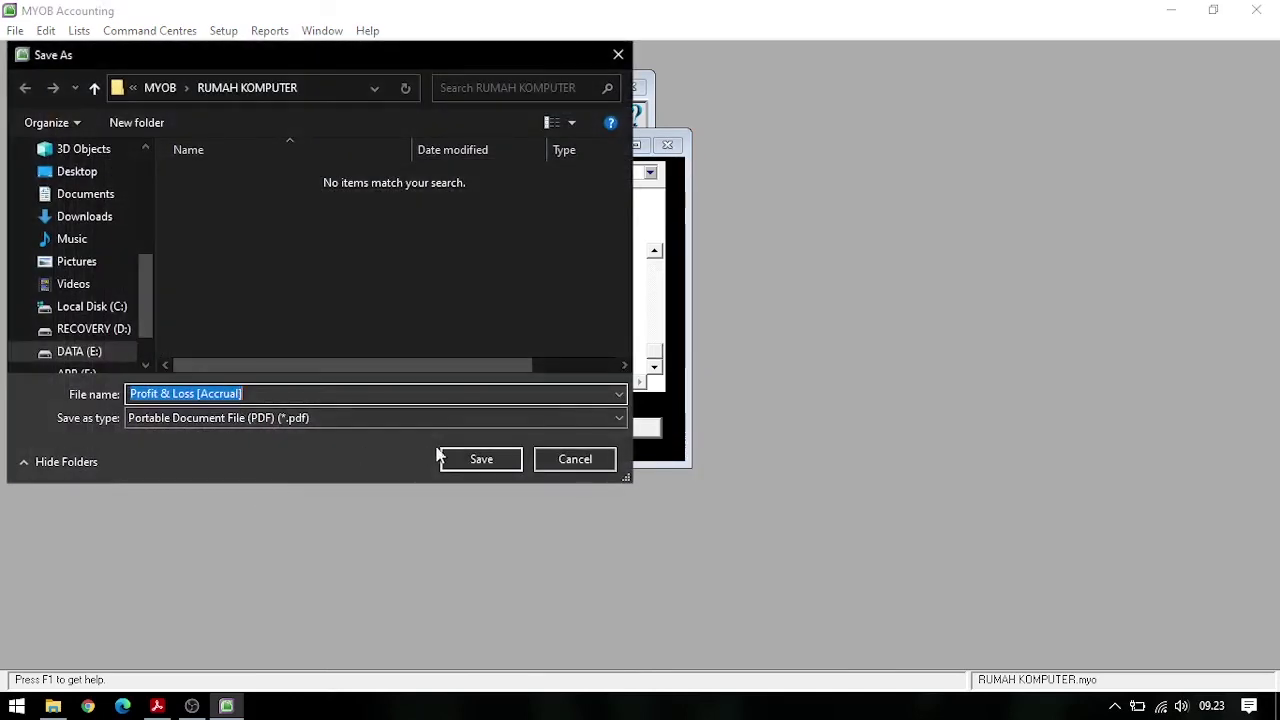
click(485, 463)
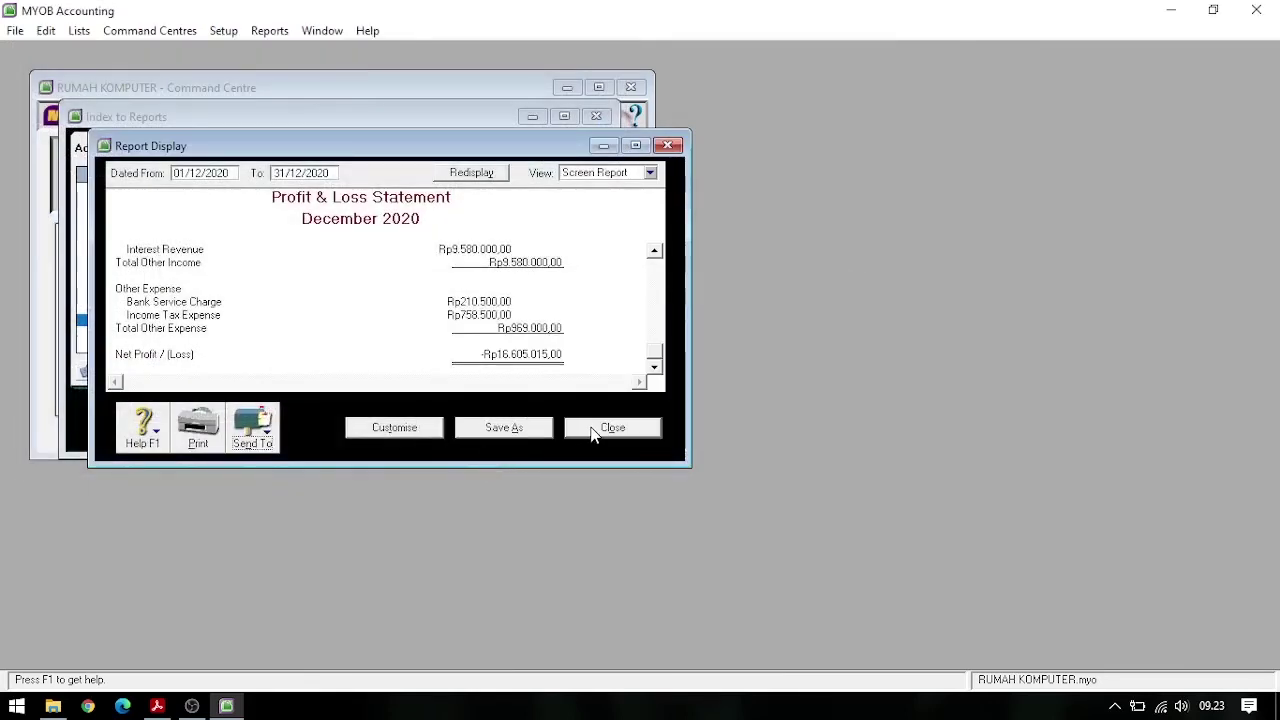
click(610, 428)
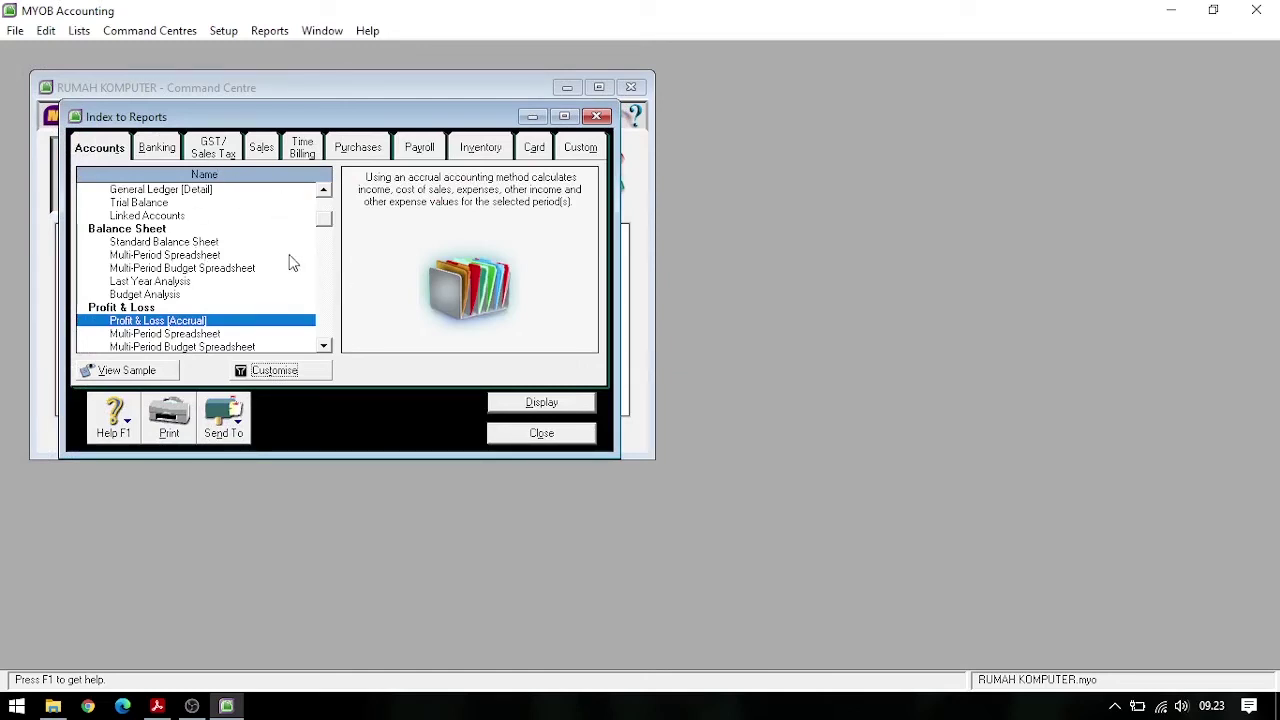
Display the Standard Balance Sheet report as of 31/12/2020 and review it down to total equity
click(212, 244)
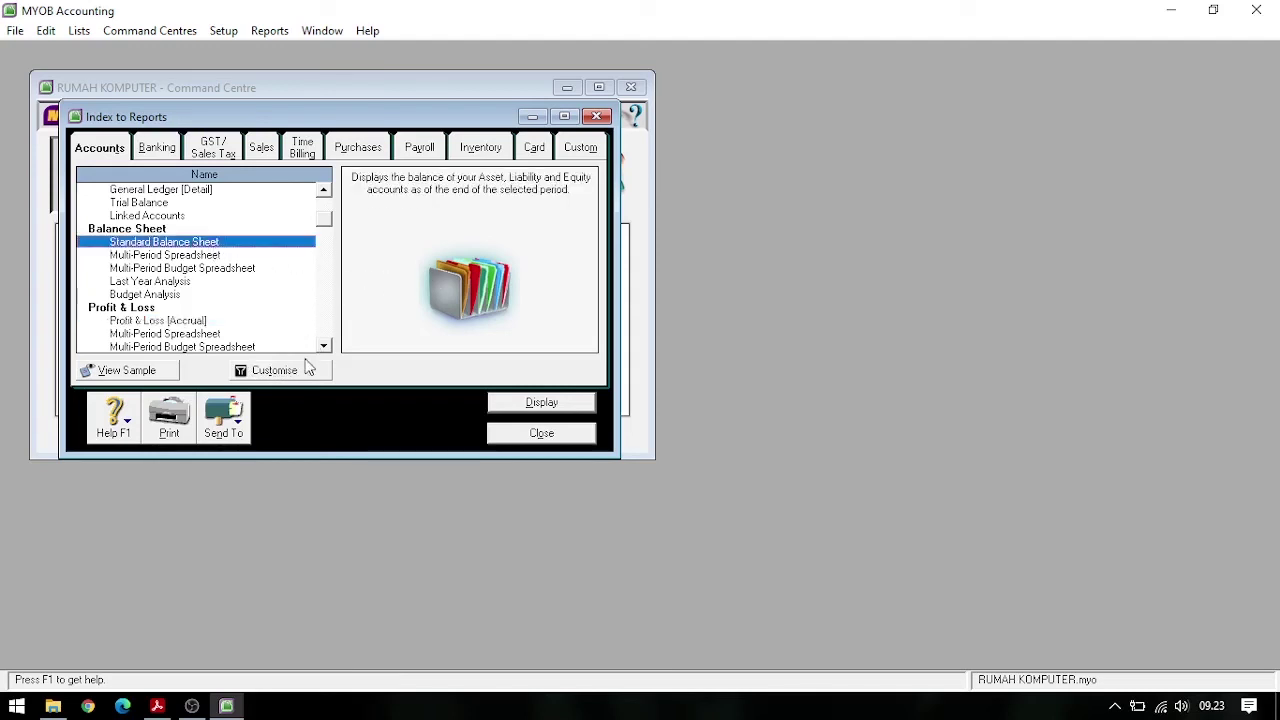
click(272, 371)
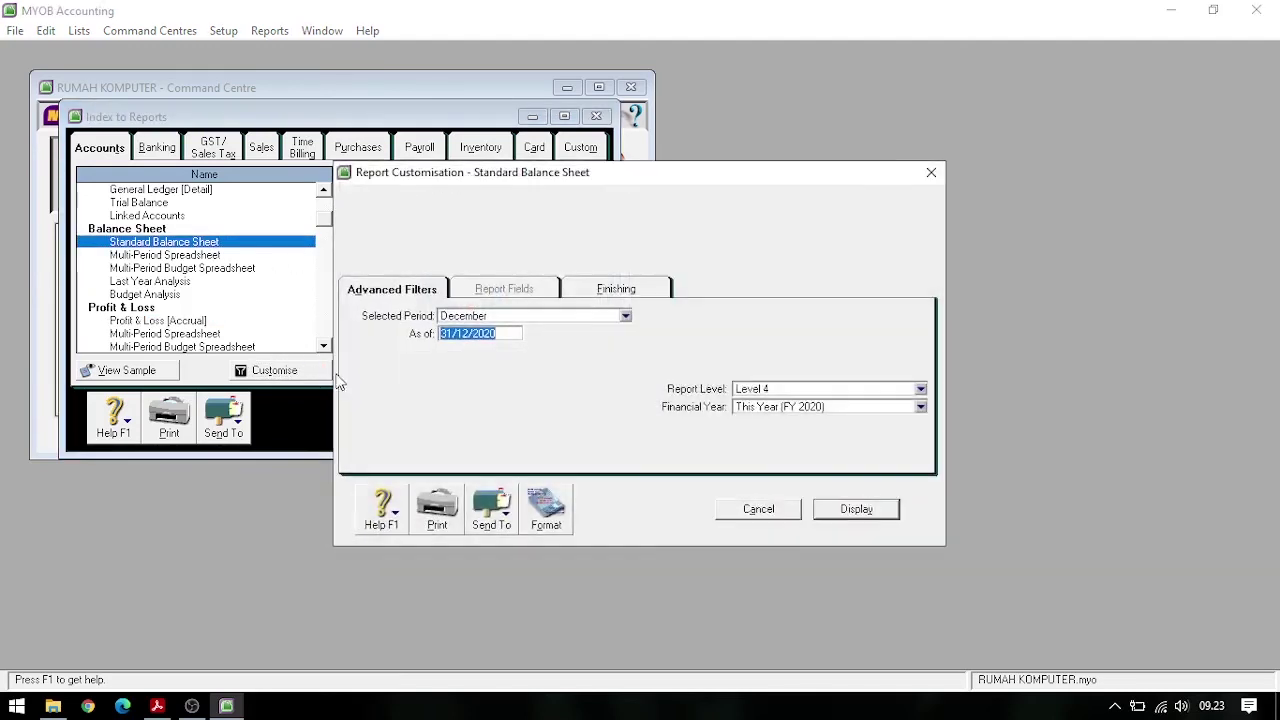
click(857, 511)
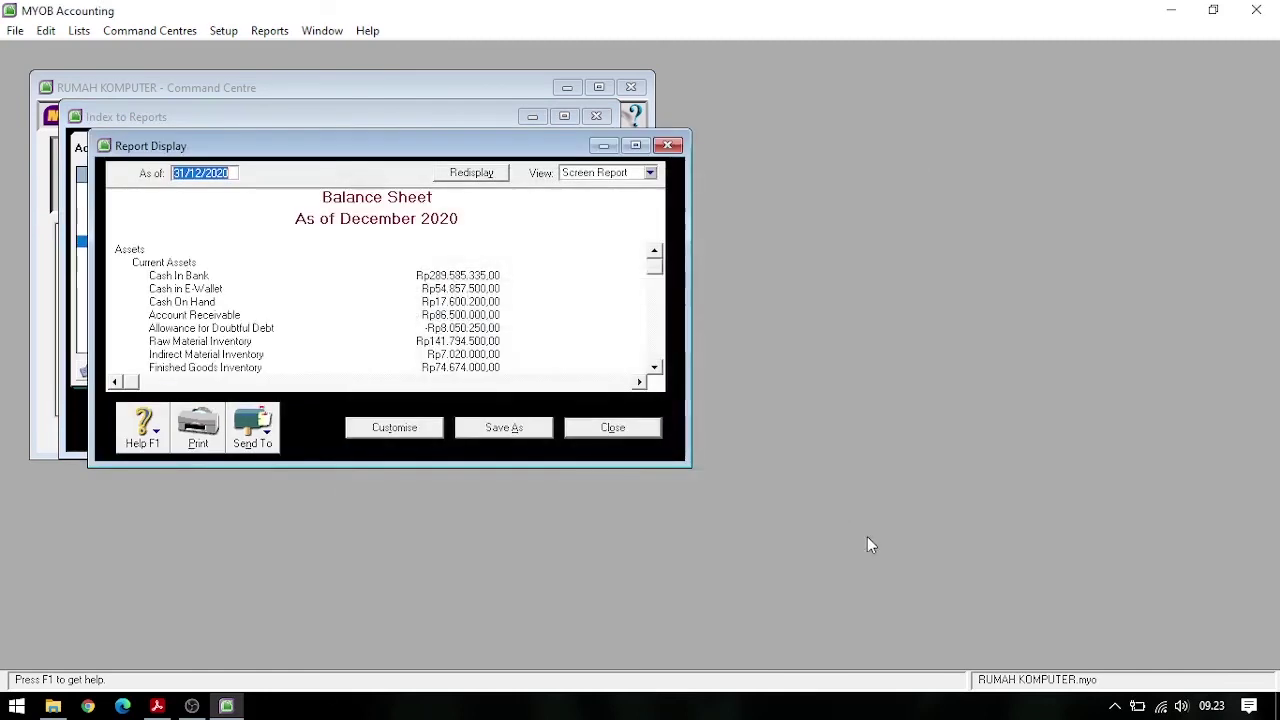
scroll(462, 328, down, 10)
Export the balance sheet as the PDF "Standard Balance Sheet" in the RUMAH KOMPUTER folder and close the report
click(252, 425)
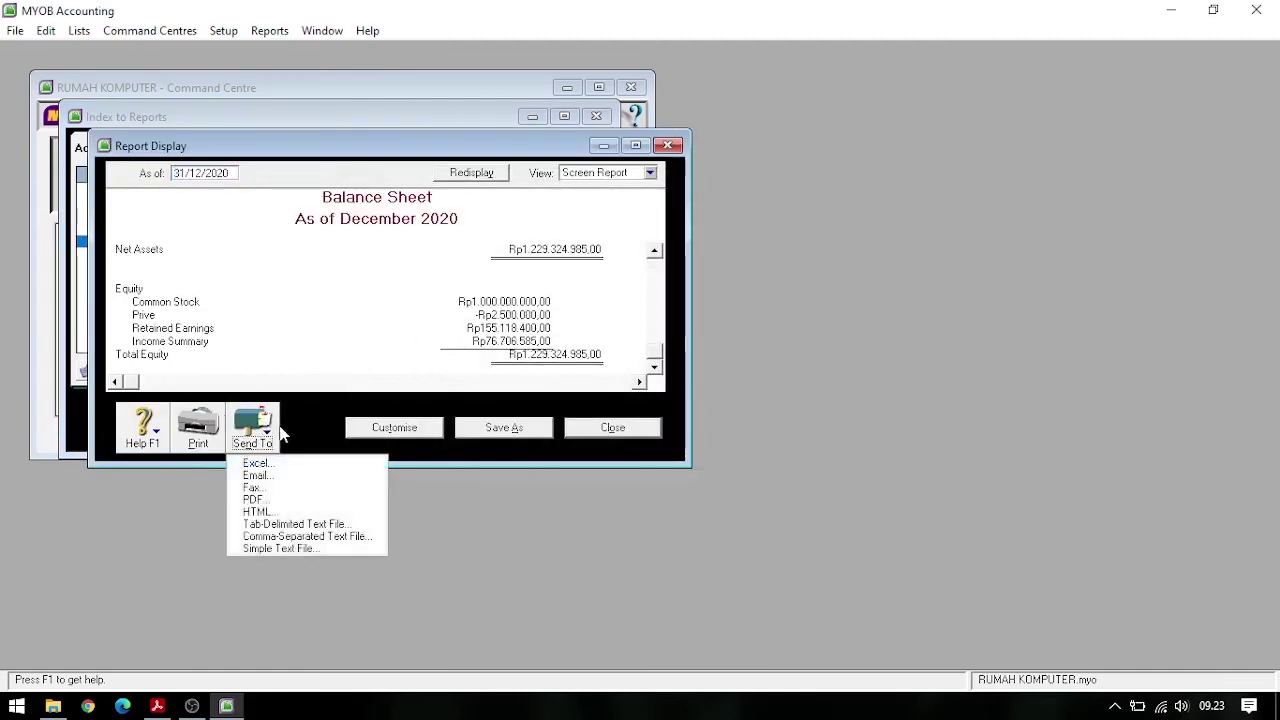
click(289, 499)
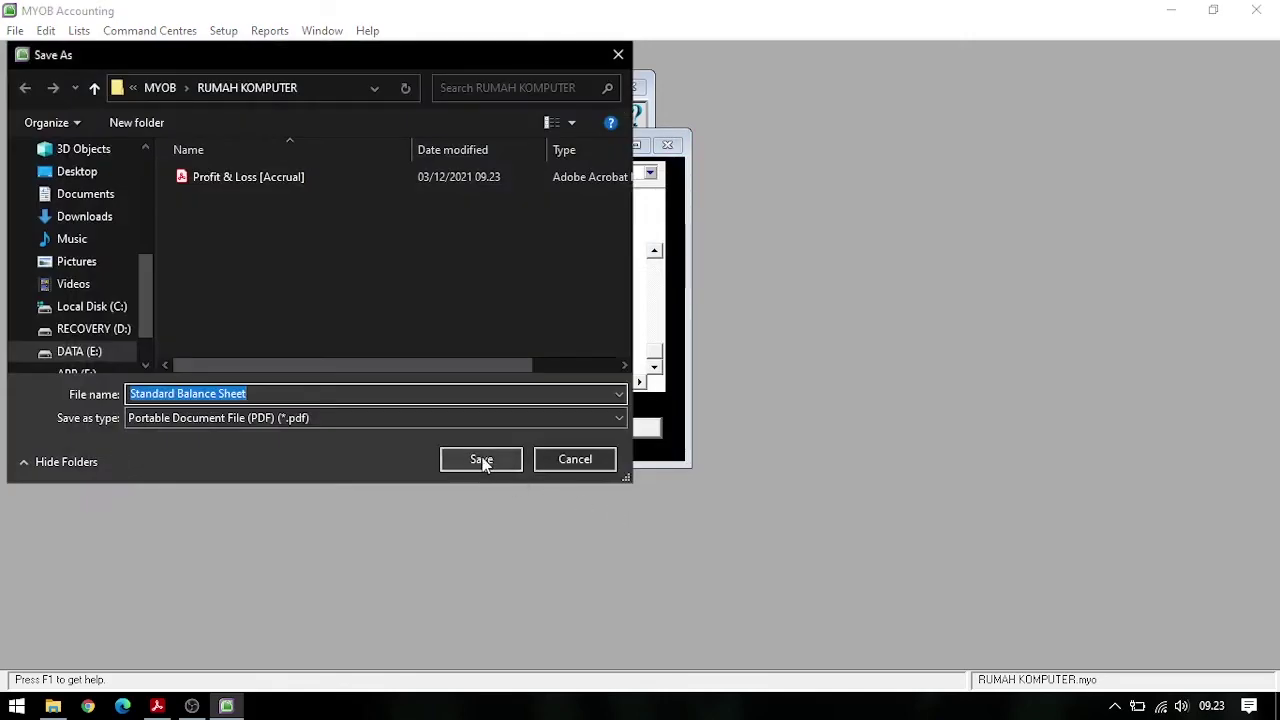
click(483, 459)
click(585, 428)
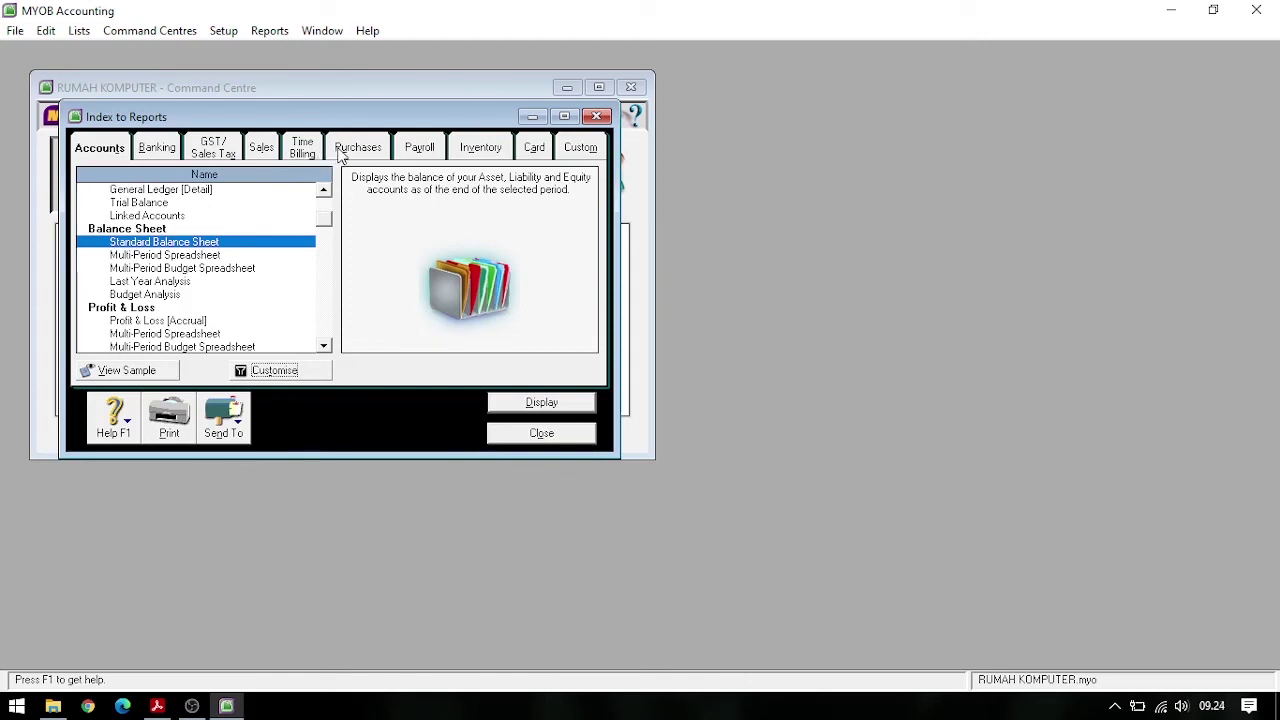
Find the Statement of Cash Flow among the banking reports, display it for 01/12/2020 to 31/12/2020 and review it to the end
click(165, 150)
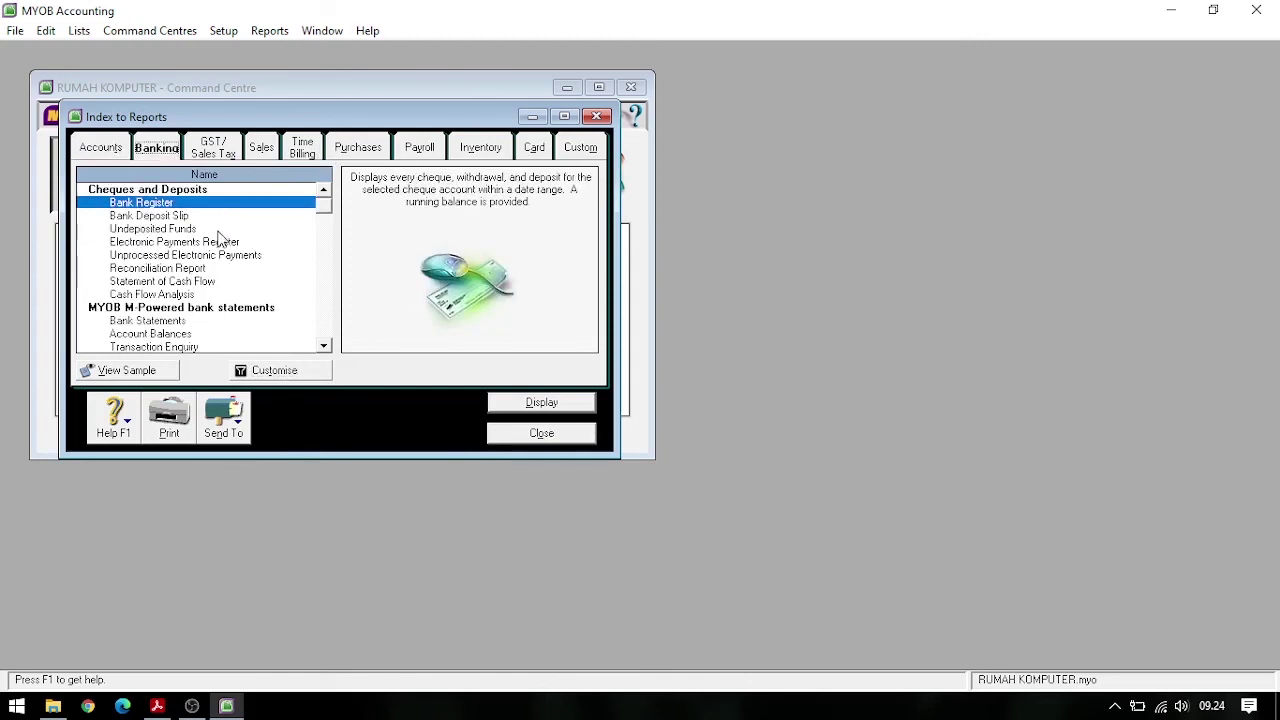
scroll(208, 286, down, 3)
scroll(210, 288, up, 2)
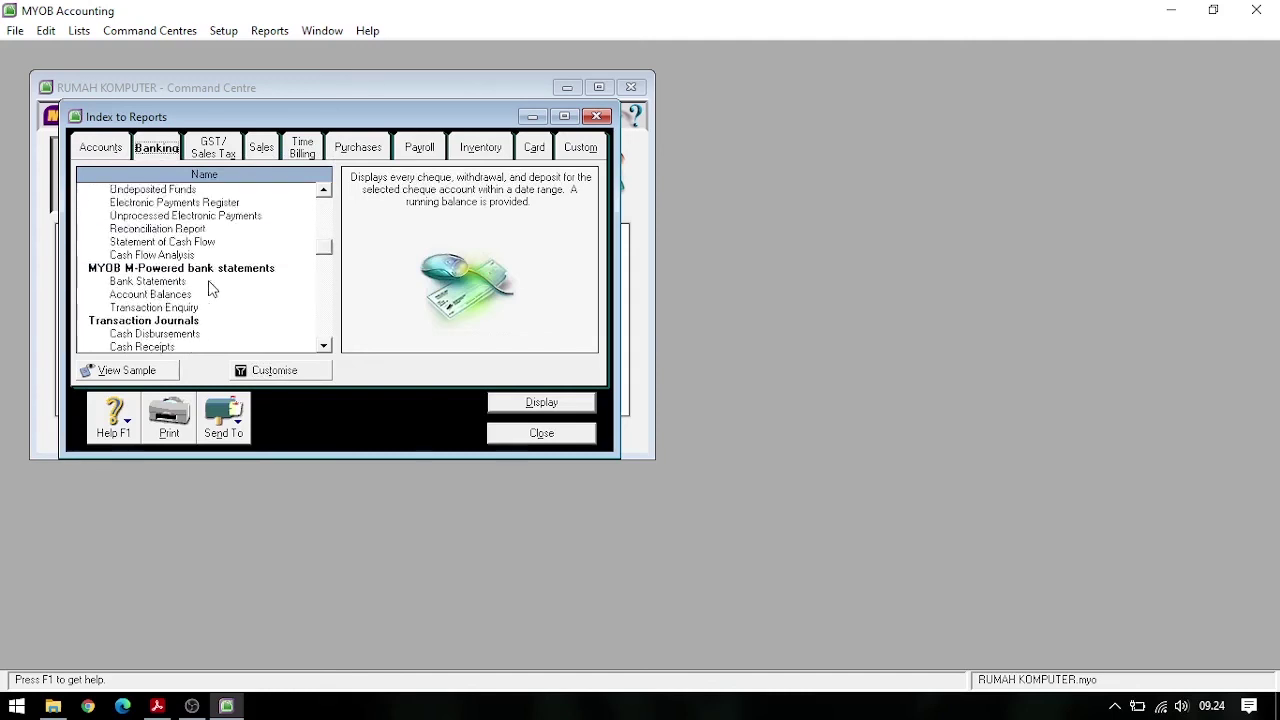
scroll(210, 289, up, 1)
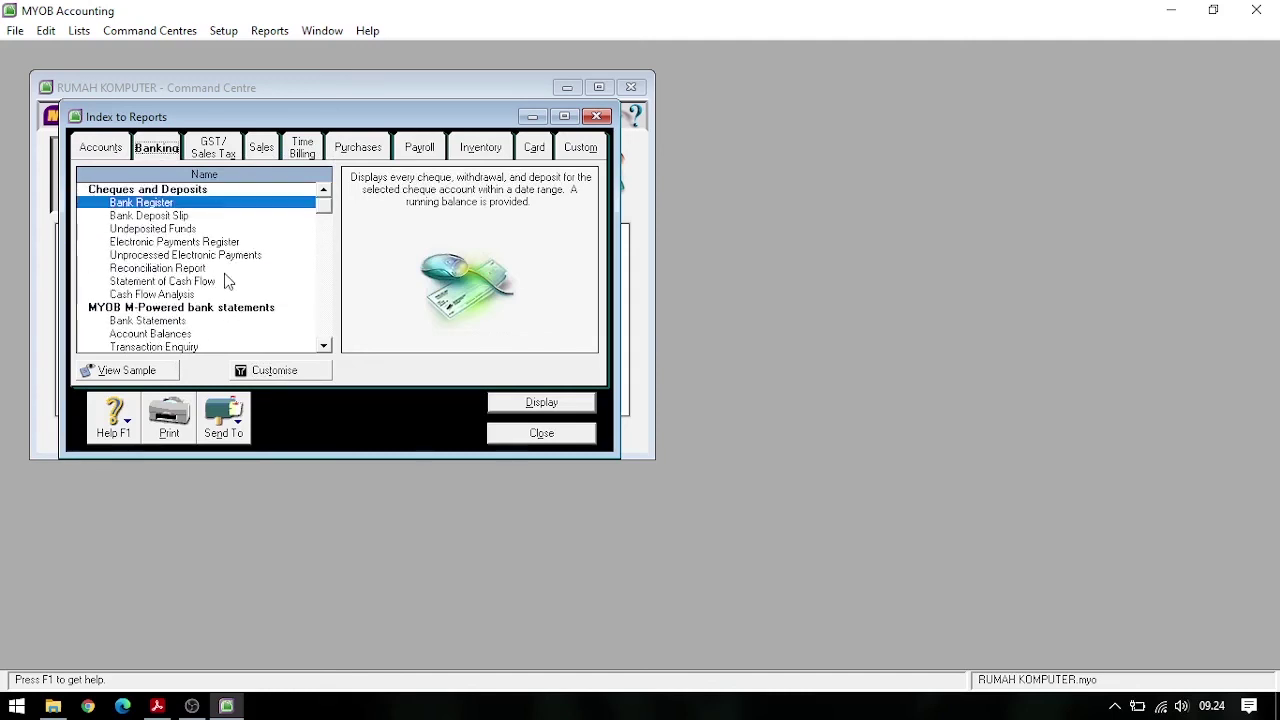
click(214, 285)
click(272, 370)
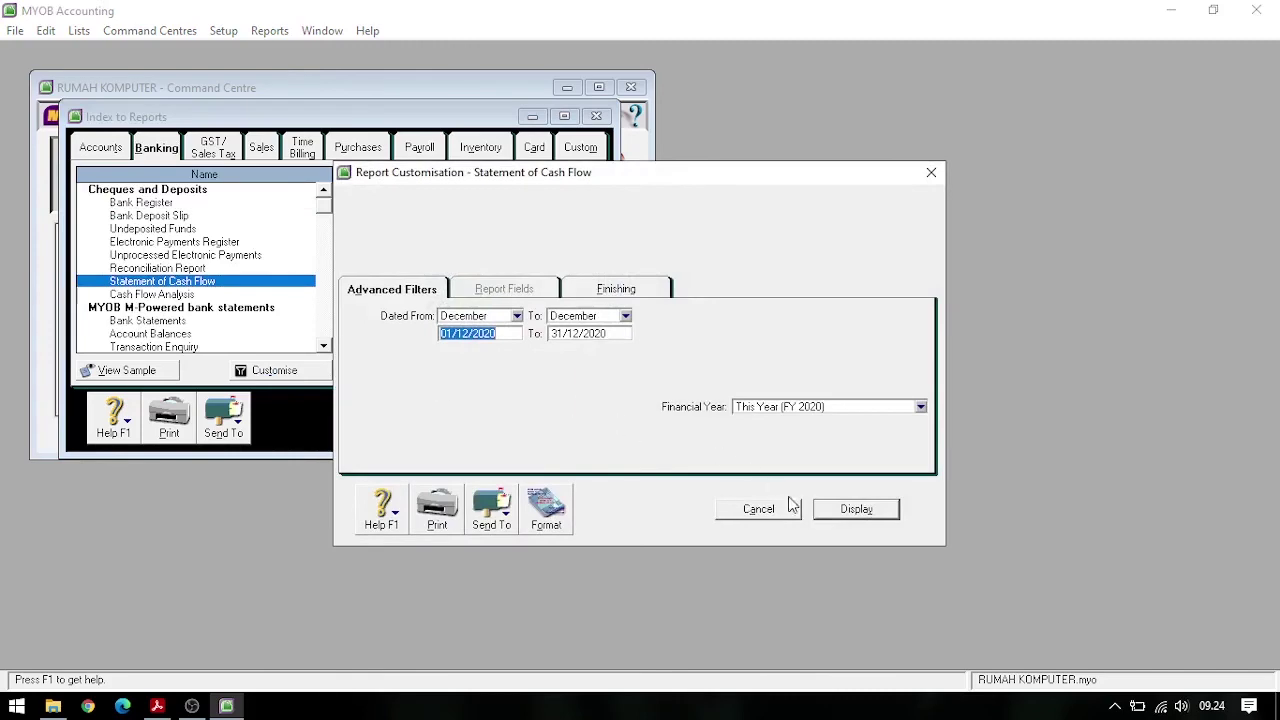
click(855, 509)
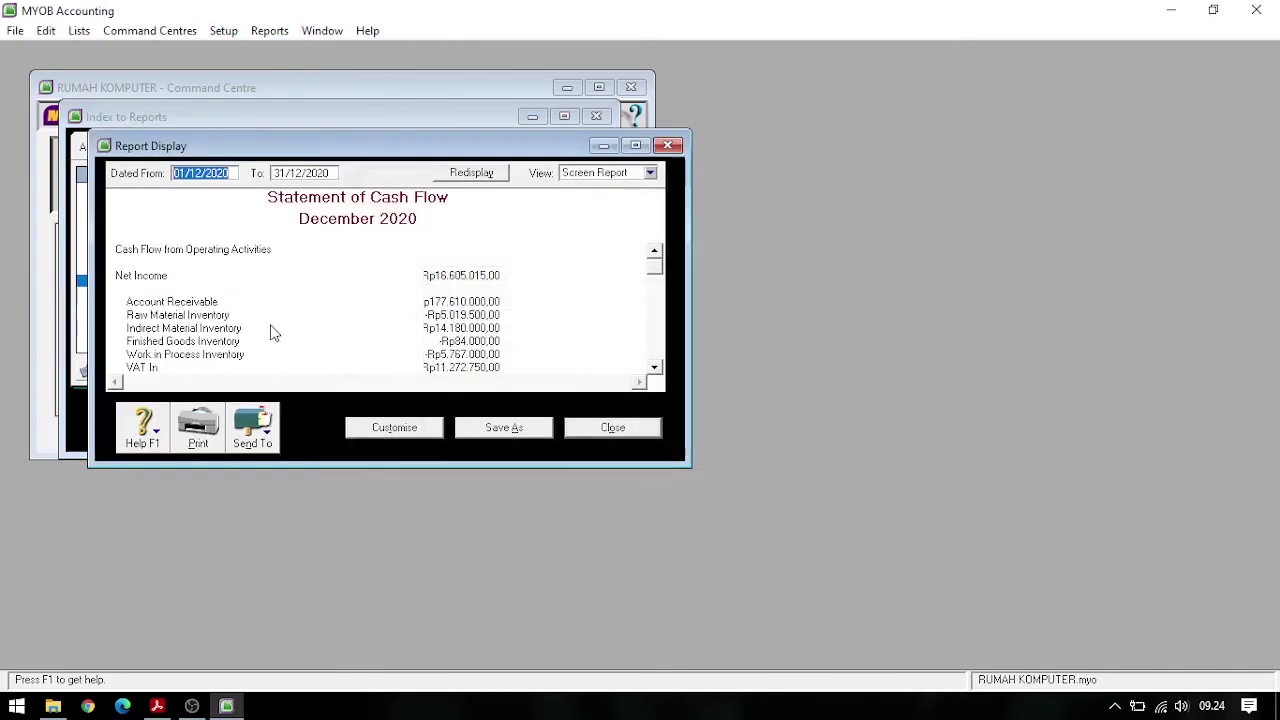
scroll(275, 325, down, 5)
scroll(279, 320, up, 5)
scroll(280, 316, down, 5)
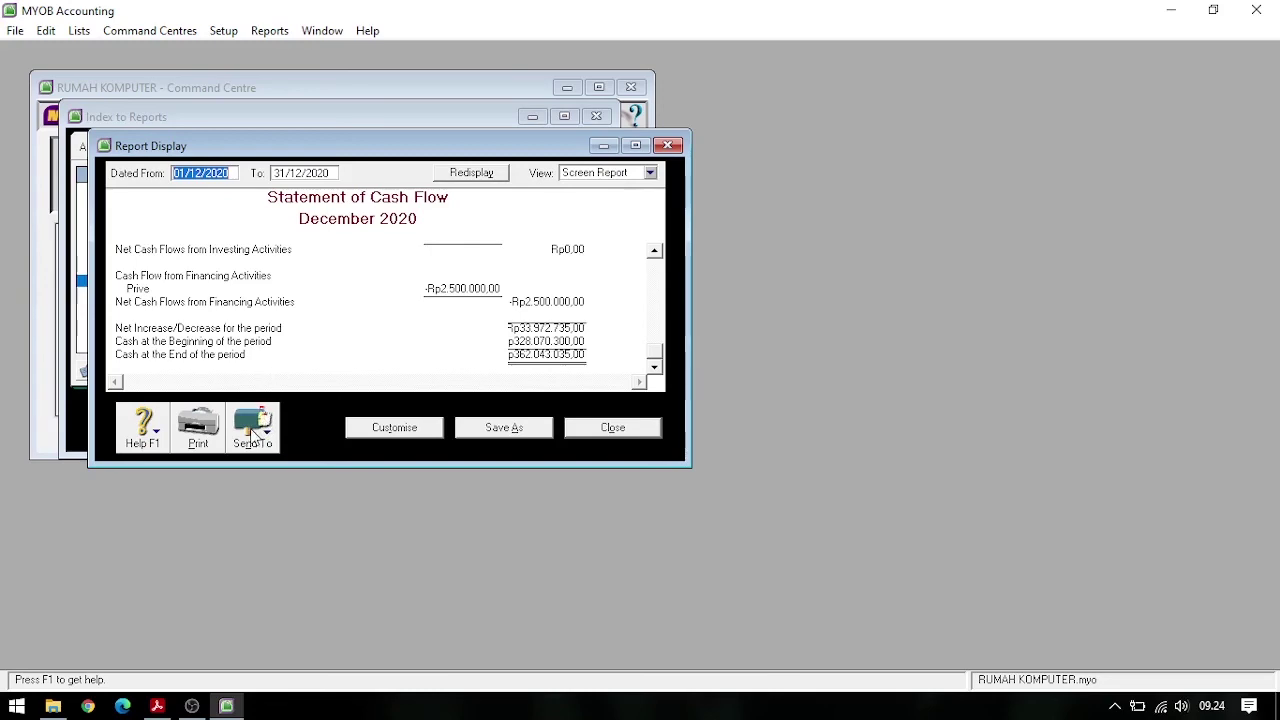
Export the Statement of Cash Flow as a PDF in the RUMAH KOMPUTER folder and close the report
click(253, 430)
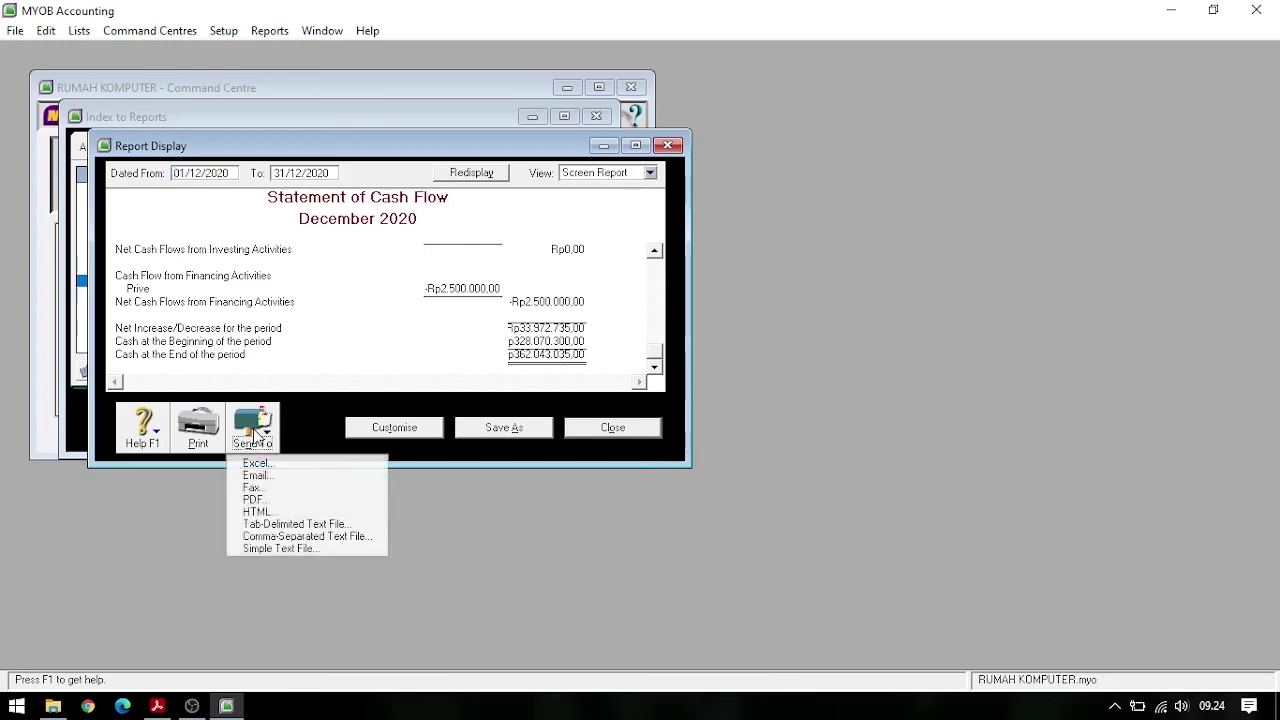
click(300, 499)
click(488, 456)
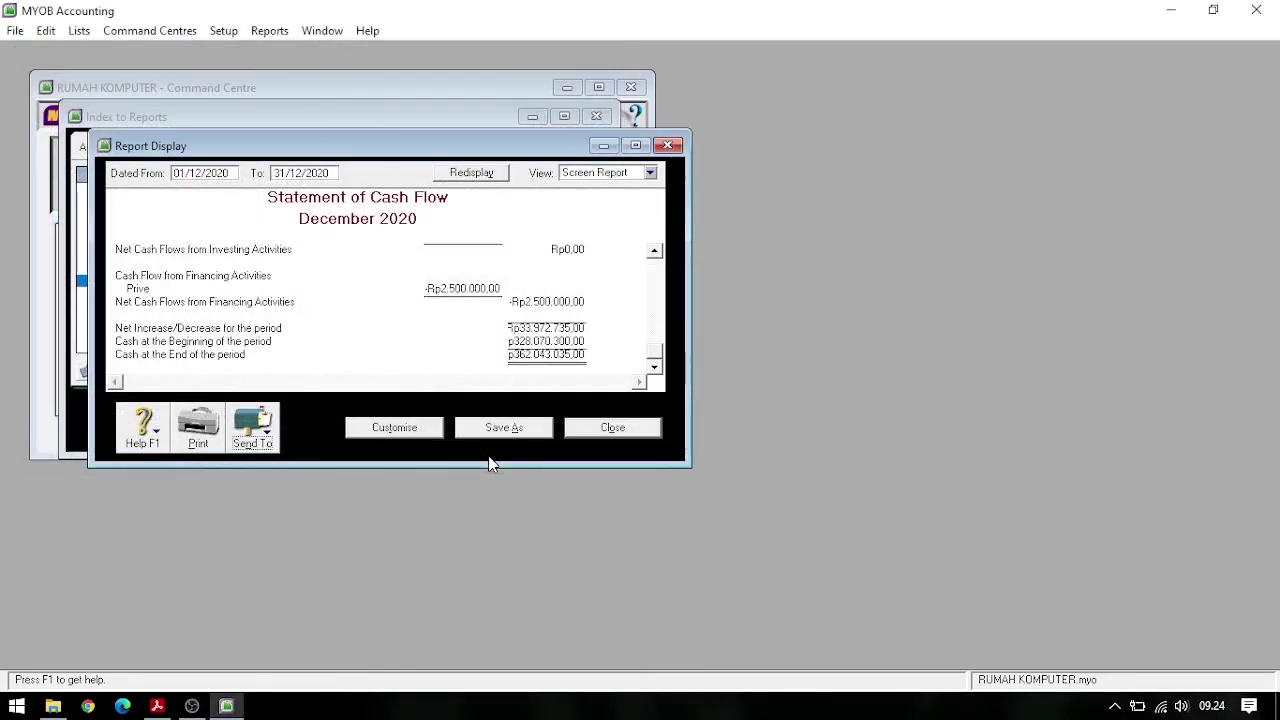
click(606, 428)
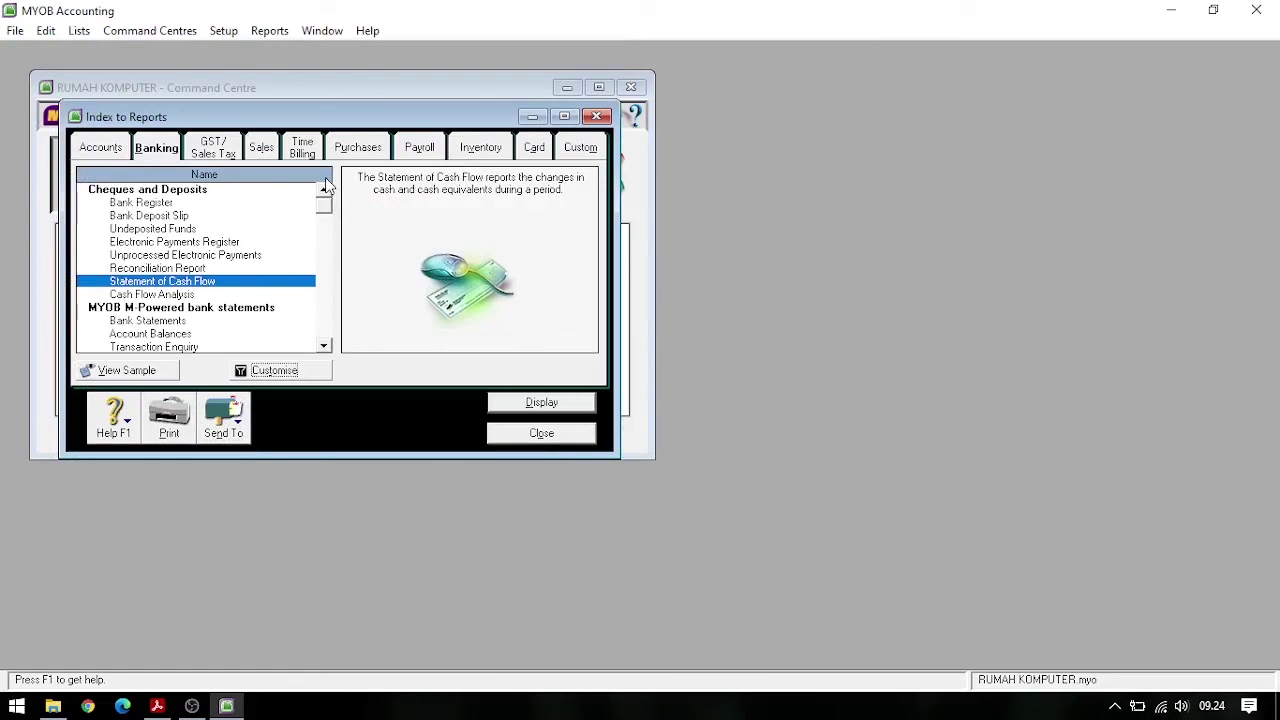
Find the Customer Ledger among the sales reports, display it for all customers from 01/12/2020 to 31/12/2020 and look through the entries
click(264, 149)
scroll(280, 263, down, 1)
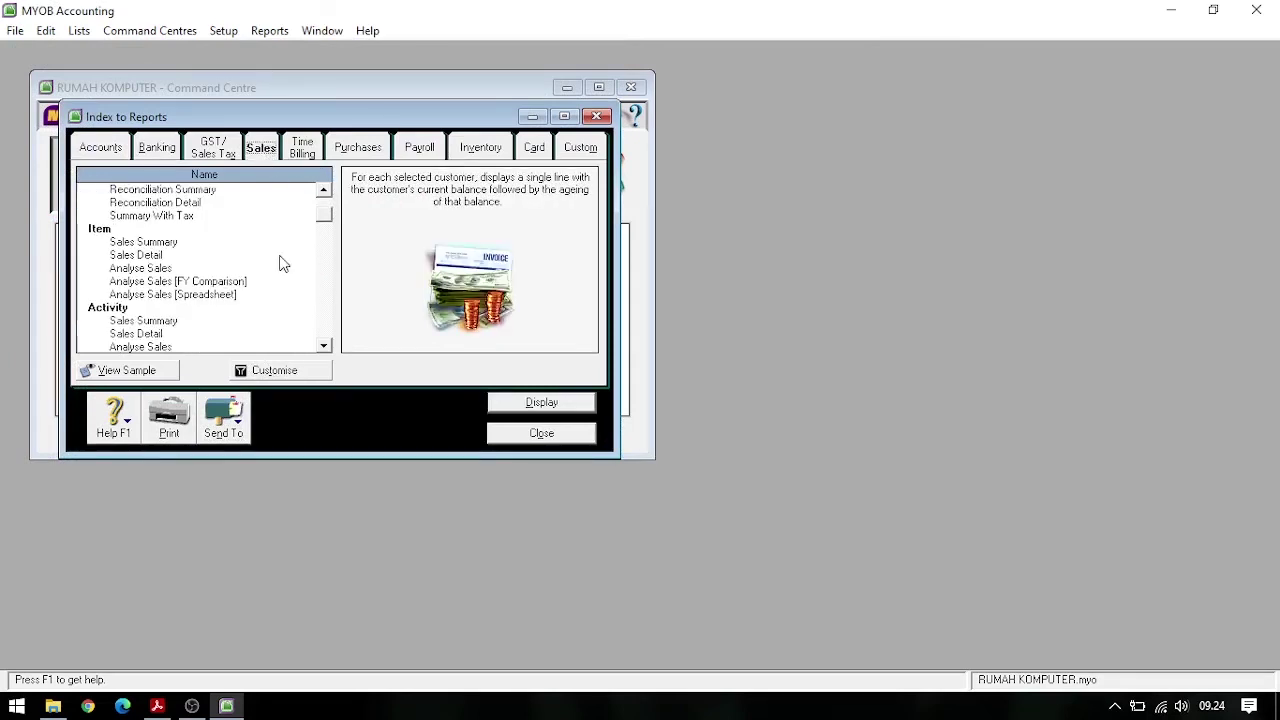
scroll(280, 263, down, 2)
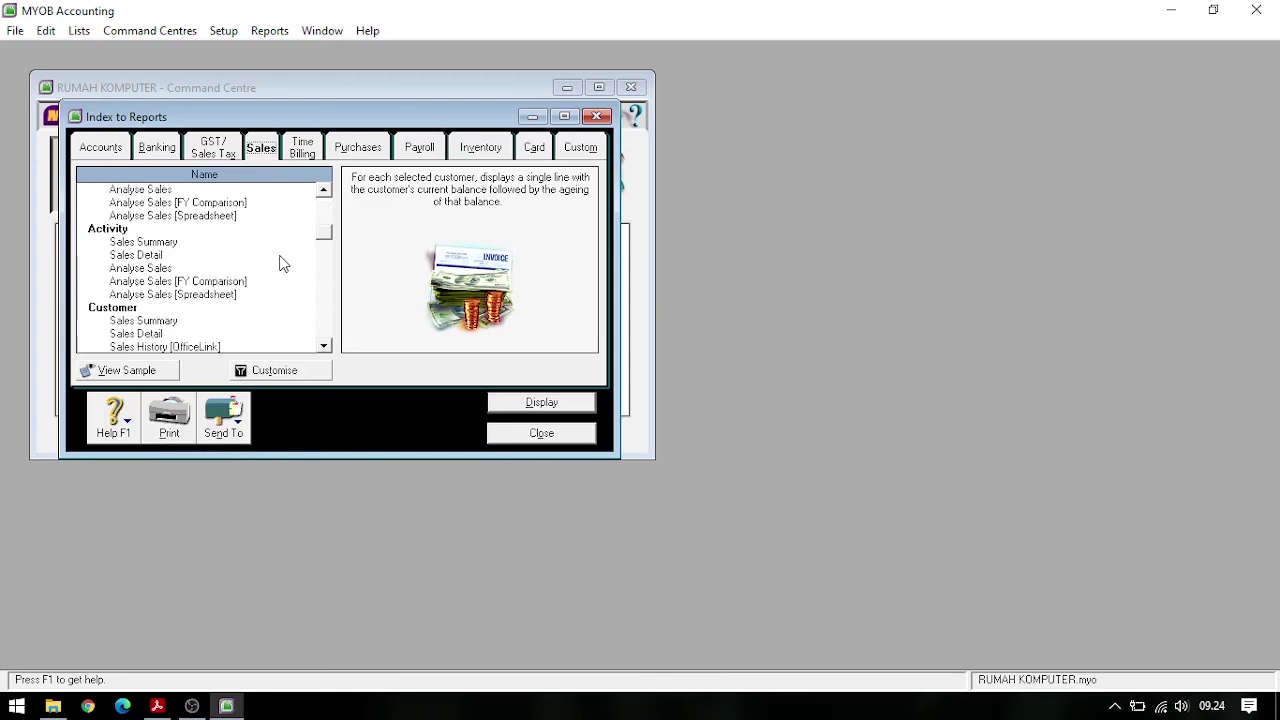
scroll(280, 263, down, 2)
scroll(280, 263, down, 1)
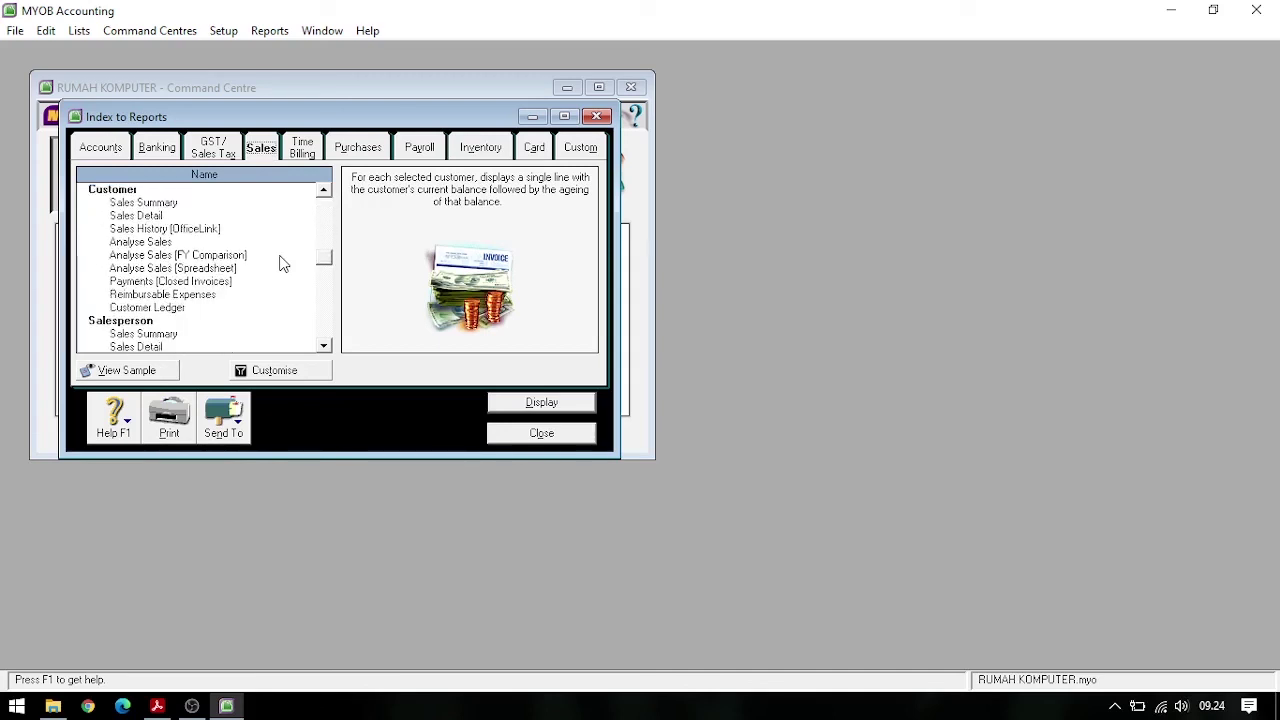
click(150, 308)
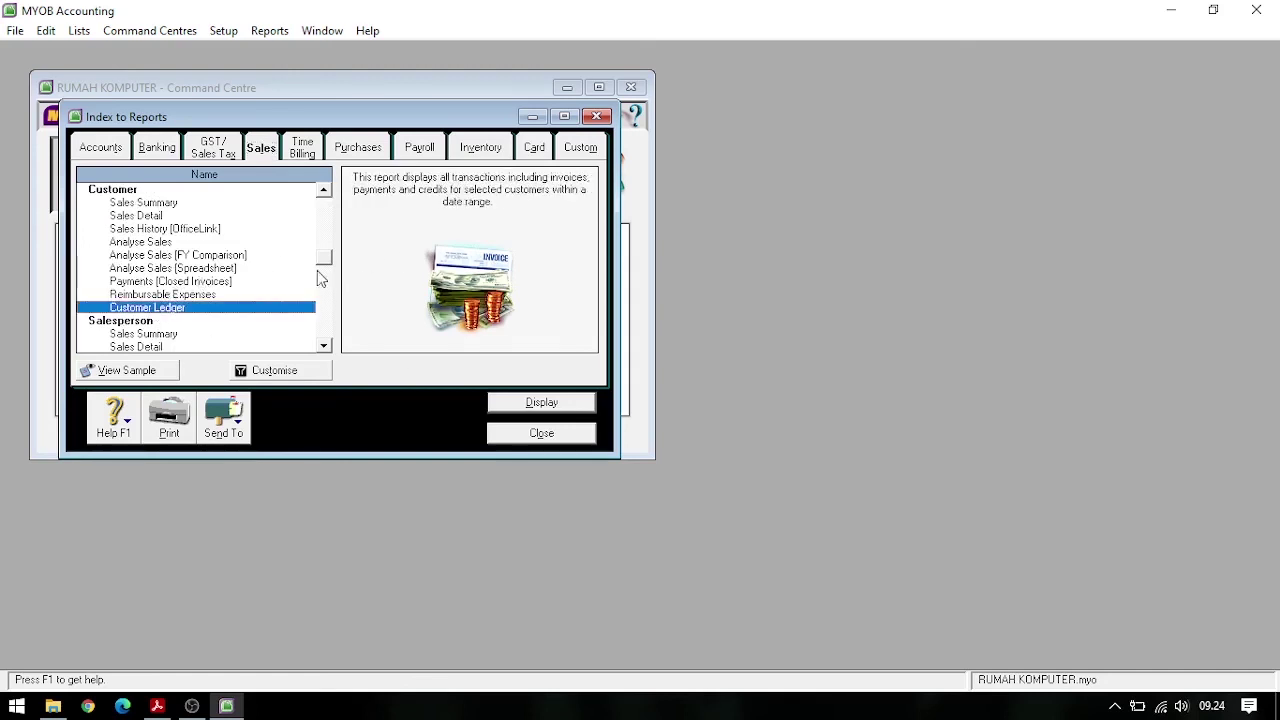
click(269, 372)
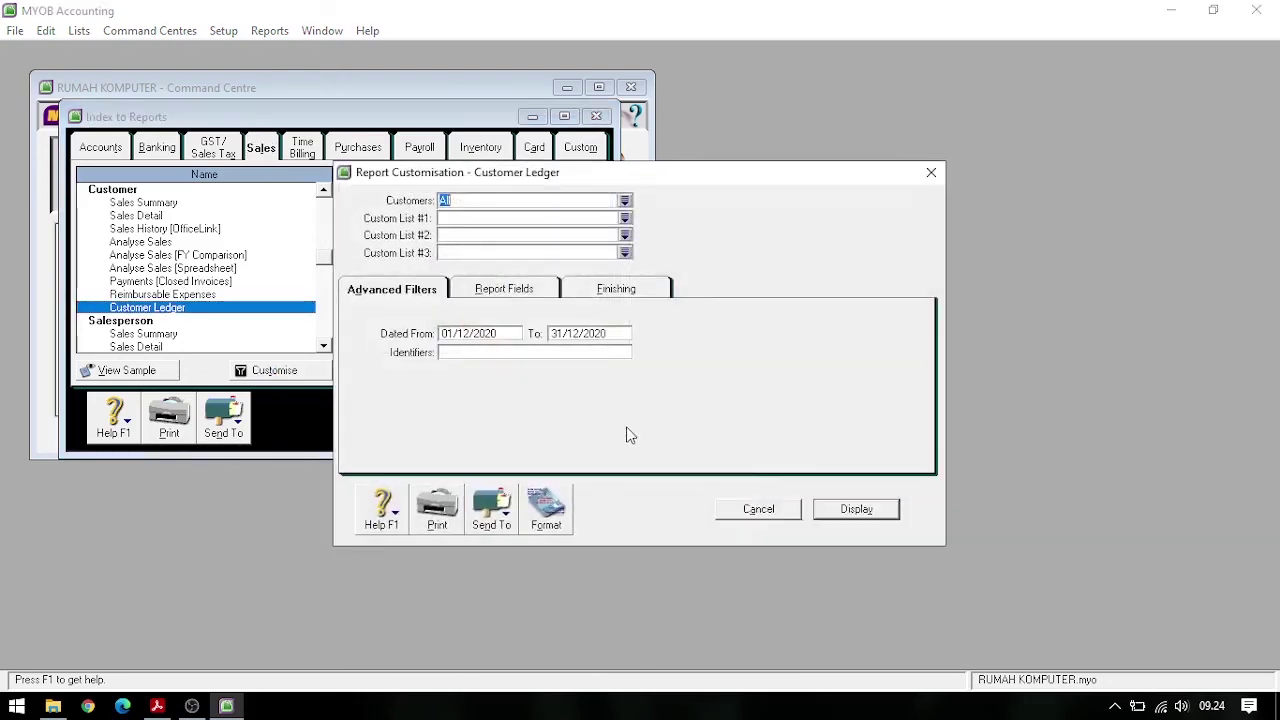
click(856, 508)
scroll(397, 306, down, 5)
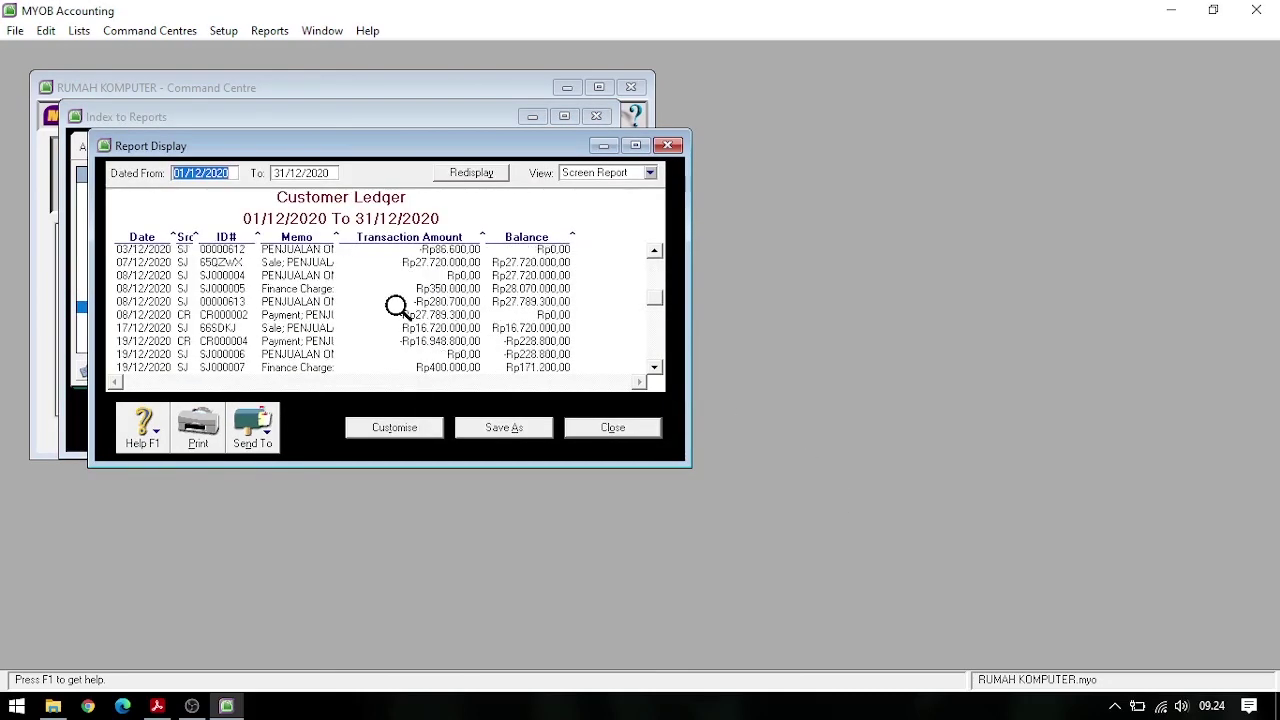
scroll(397, 306, down, 3)
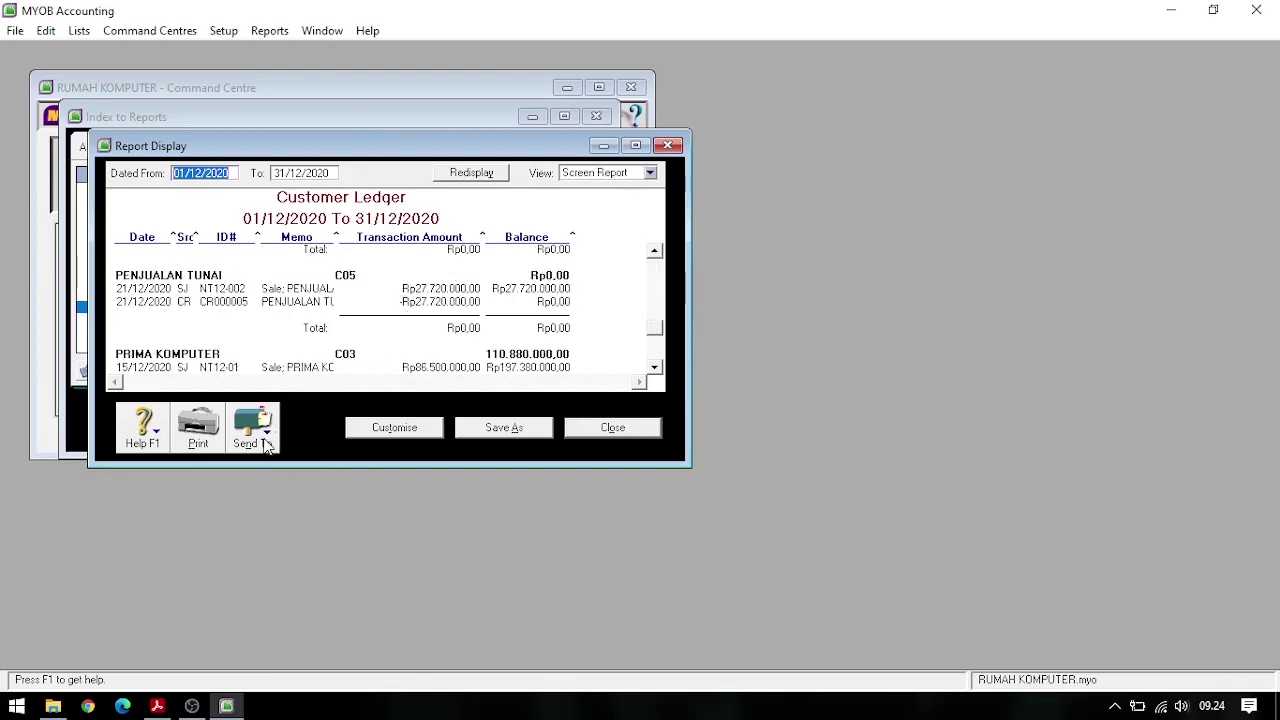
Export the ledger report as the PDF "Customer Ledger" in the RUMAH KOMPUTER folder and close the report
click(266, 445)
click(290, 500)
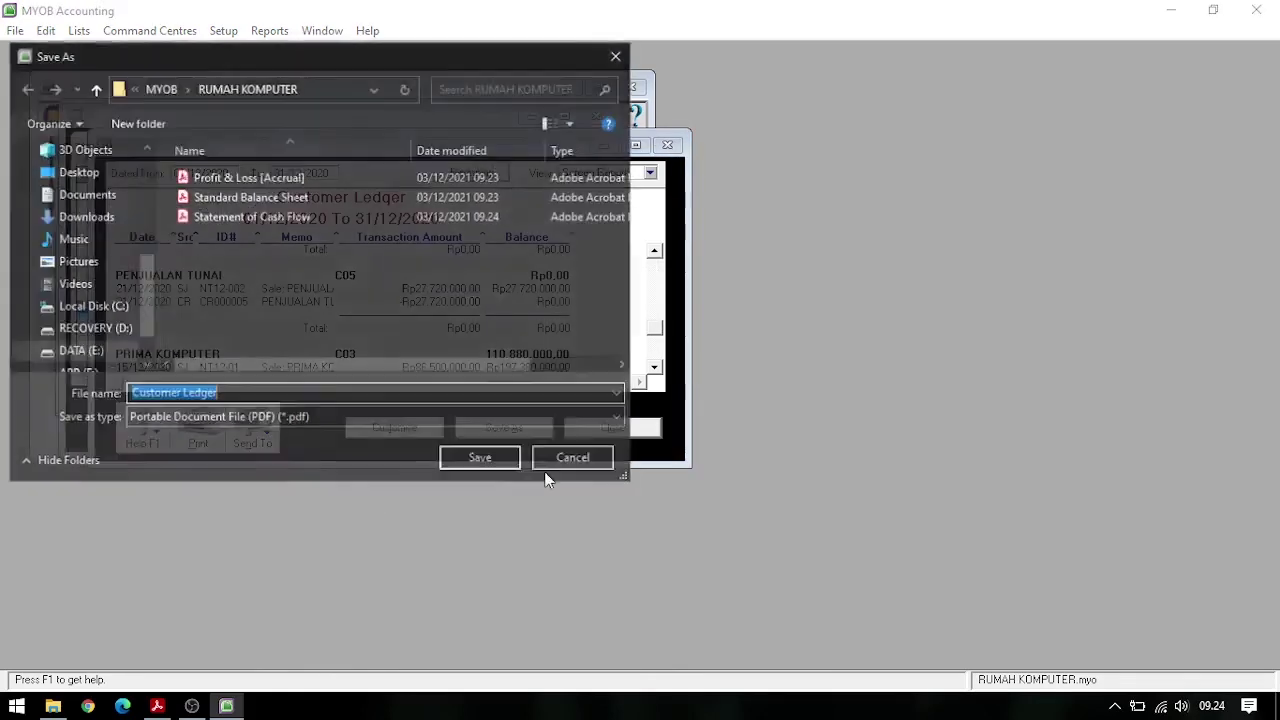
click(488, 457)
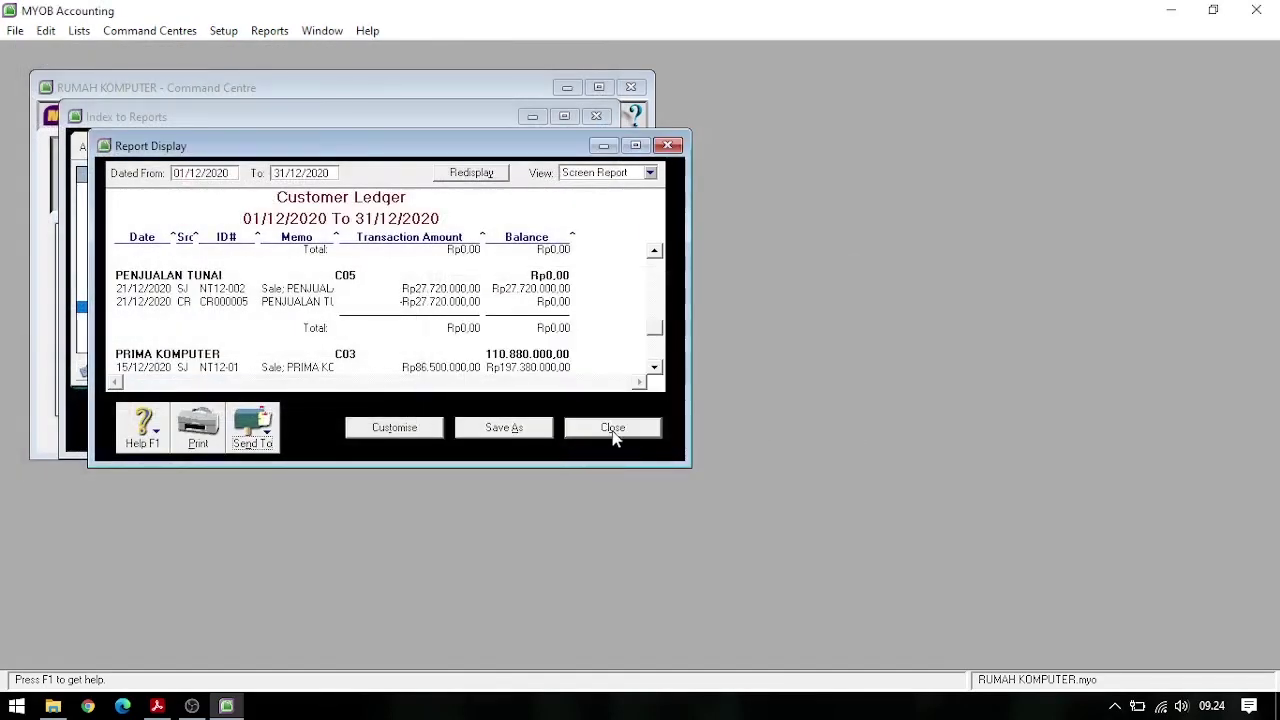
click(612, 428)
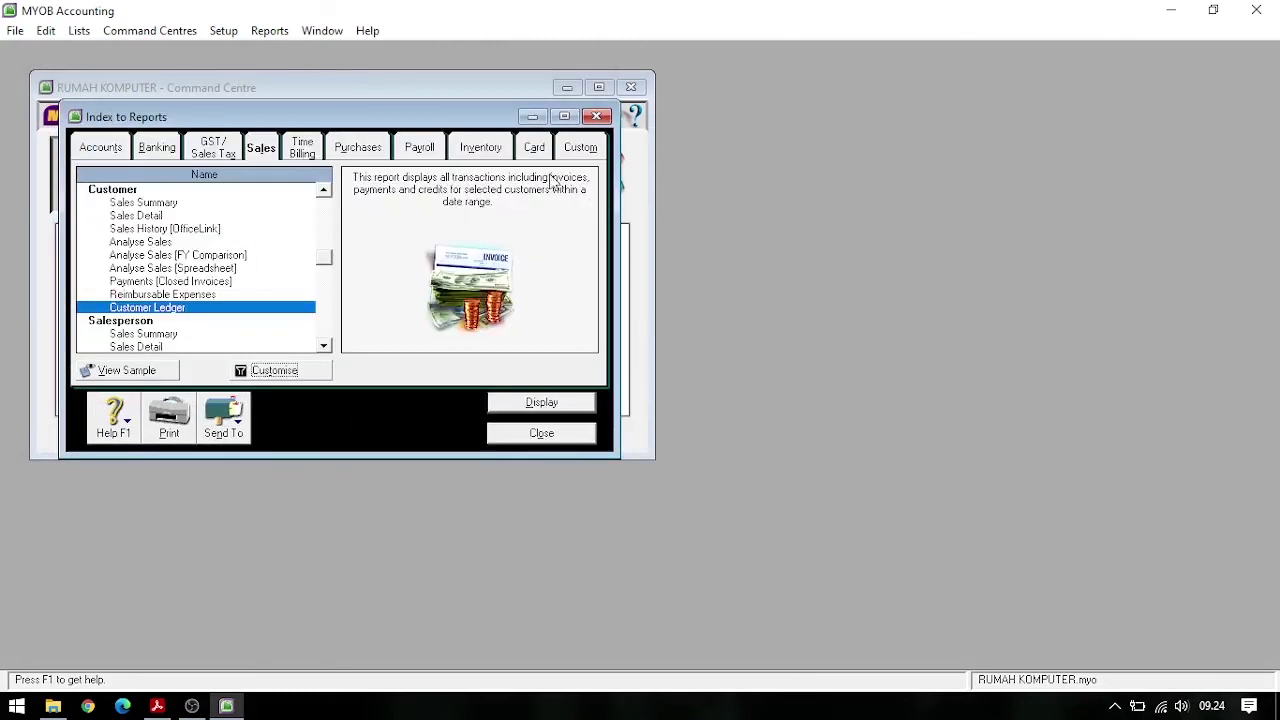
Find the Supplier Ledger among the purchases reports and display it for all suppliers from 01/12/2020 to 31/12/2020
click(370, 148)
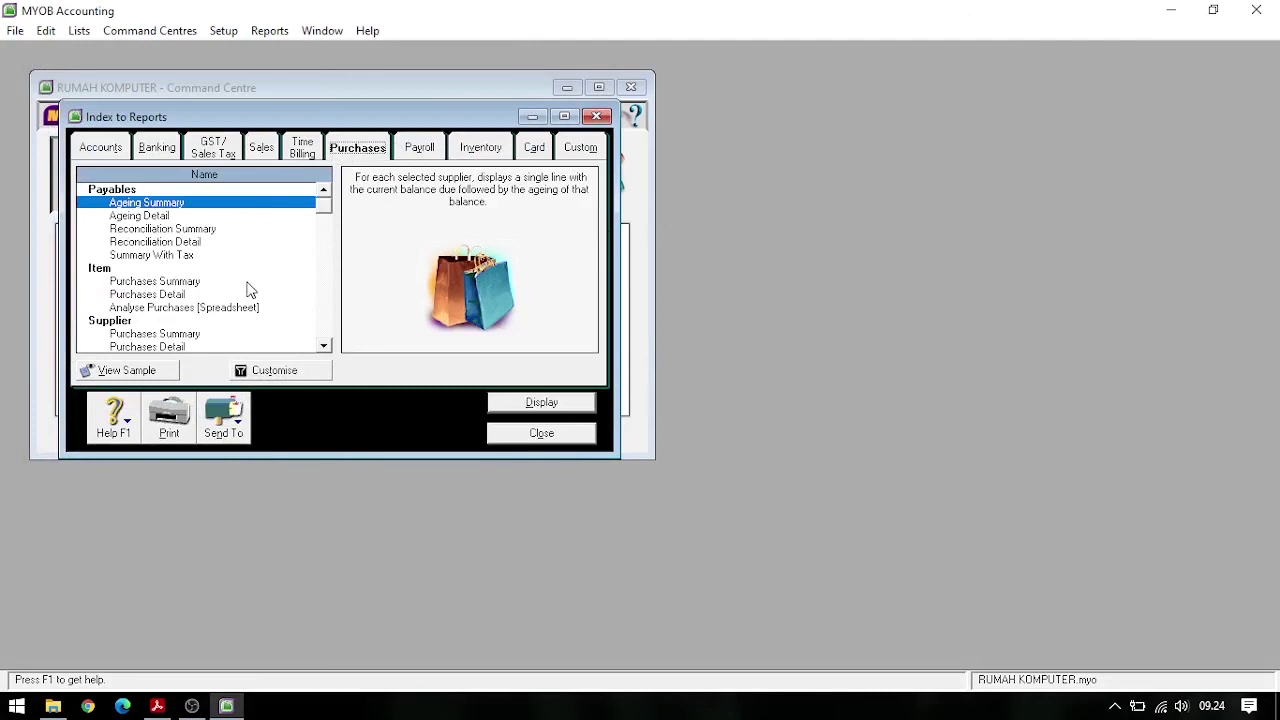
scroll(250, 290, down, 1)
scroll(250, 290, down, 1)
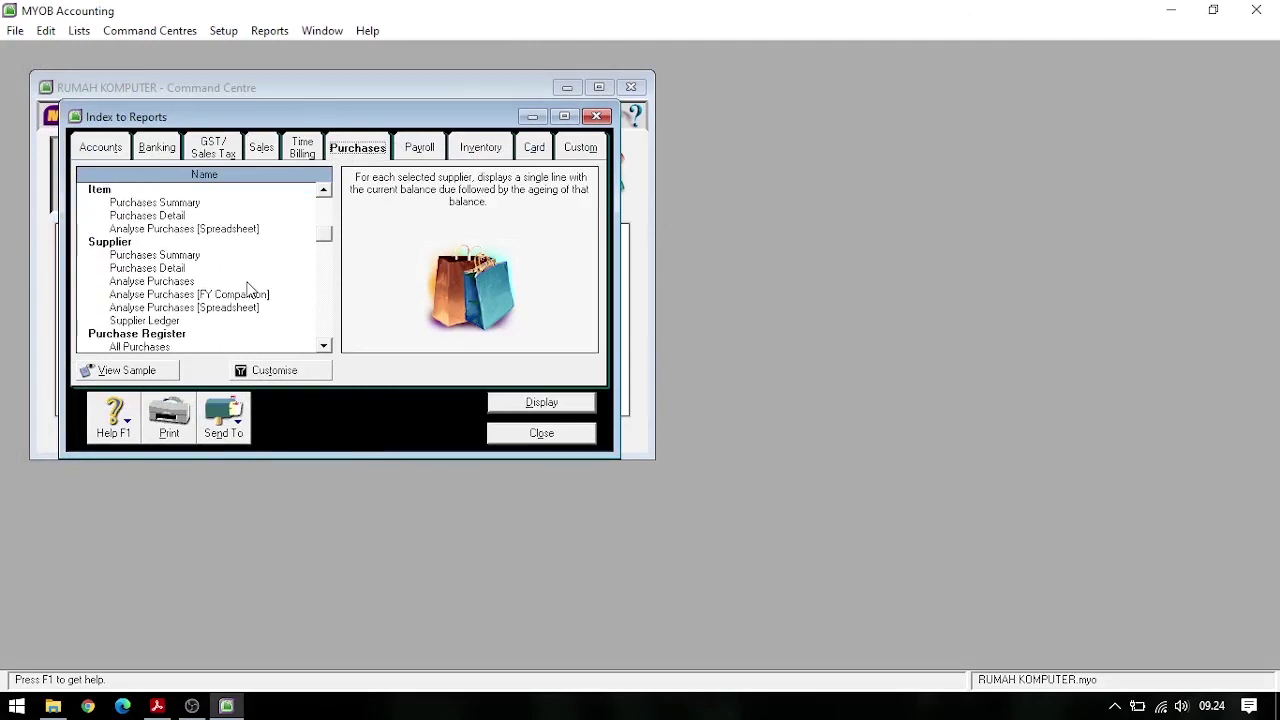
click(178, 322)
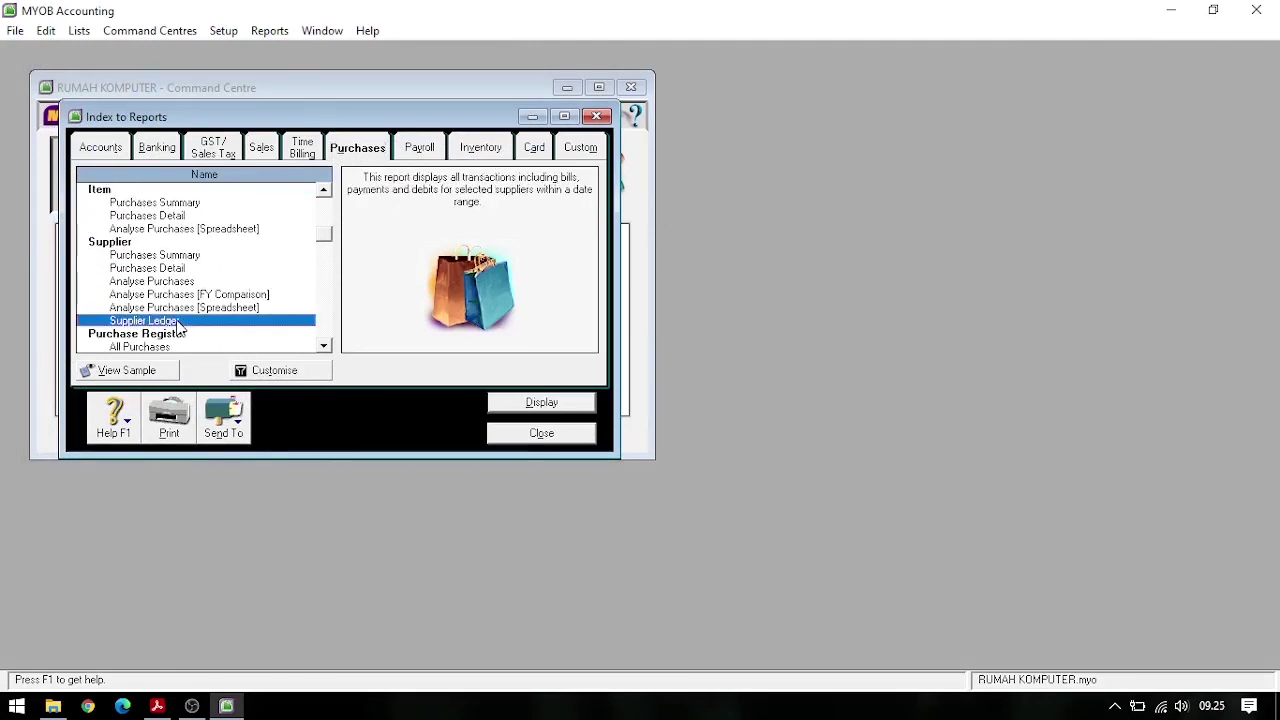
click(266, 370)
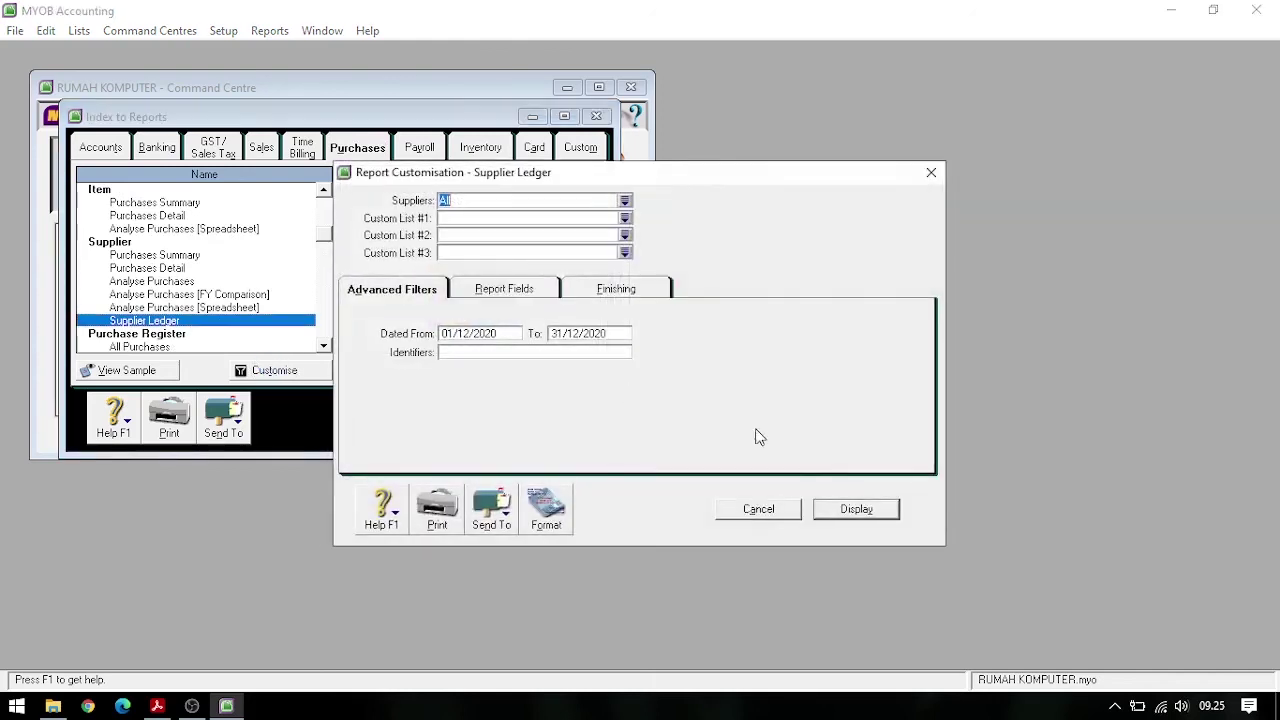
click(843, 520)
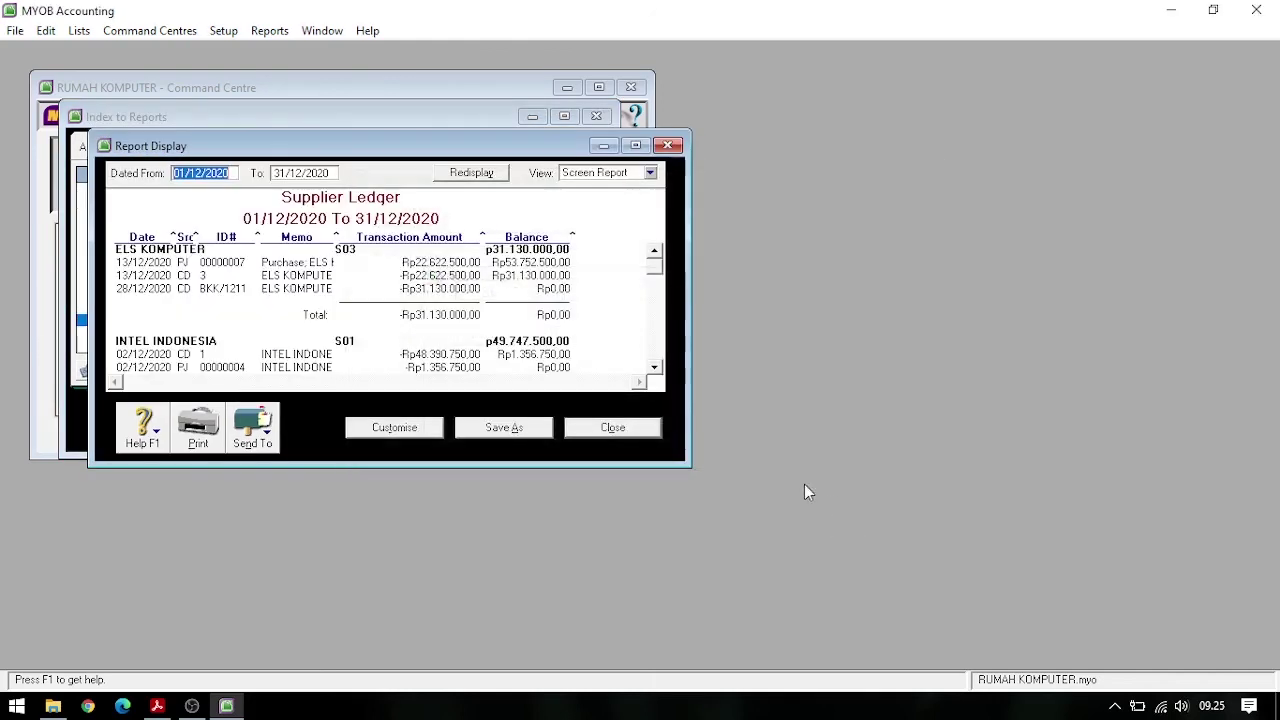
Export the ledger report as the PDF "Supplier Ledger" in the RUMAH KOMPUTER folder and close the report
click(255, 428)
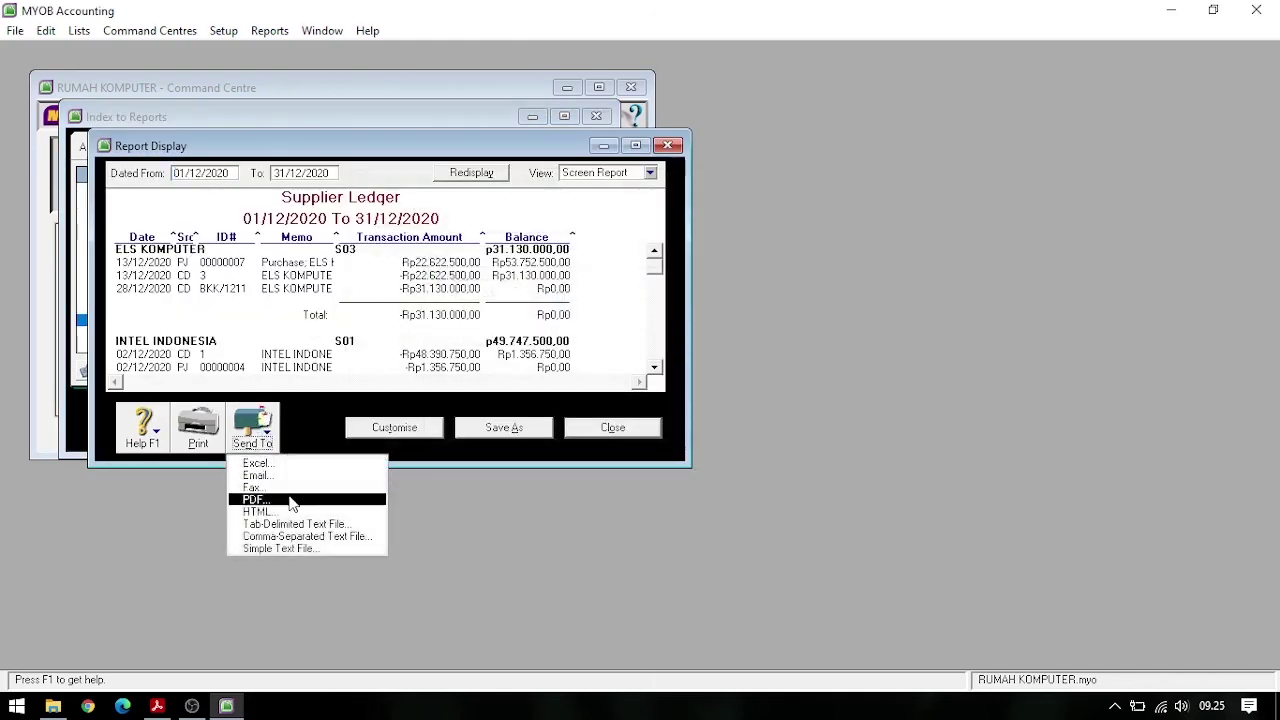
click(292, 500)
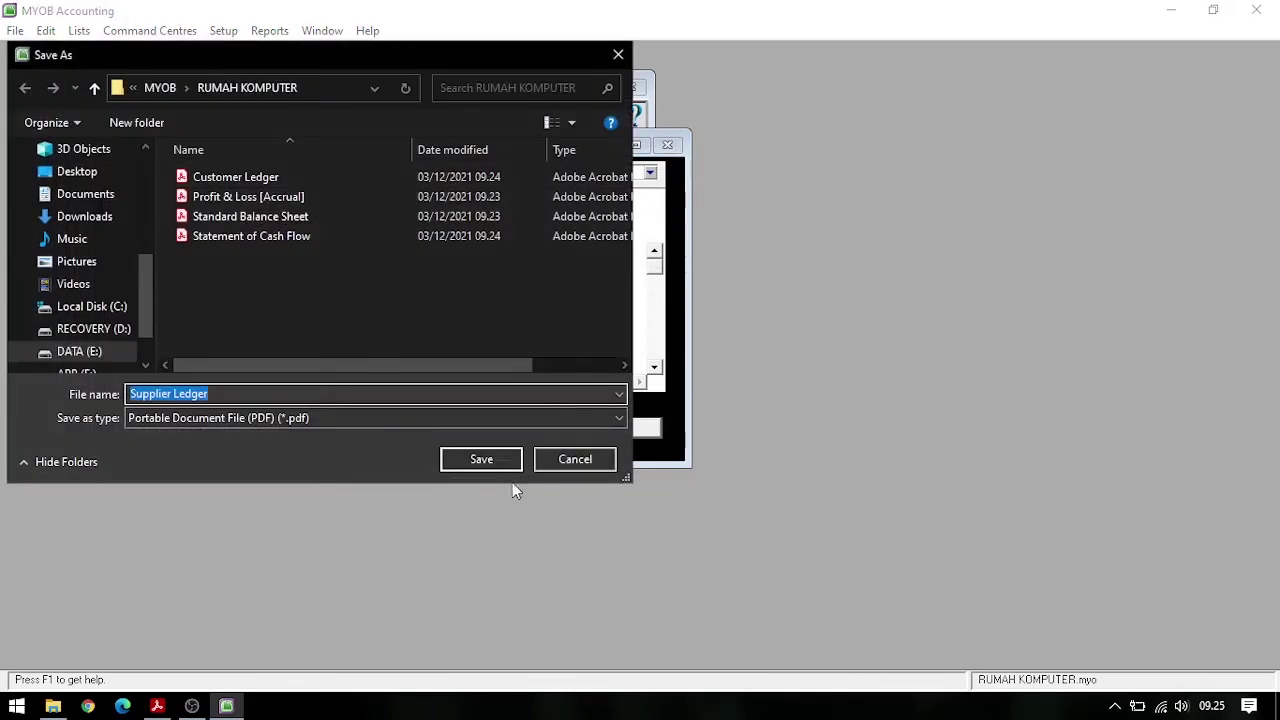
click(476, 462)
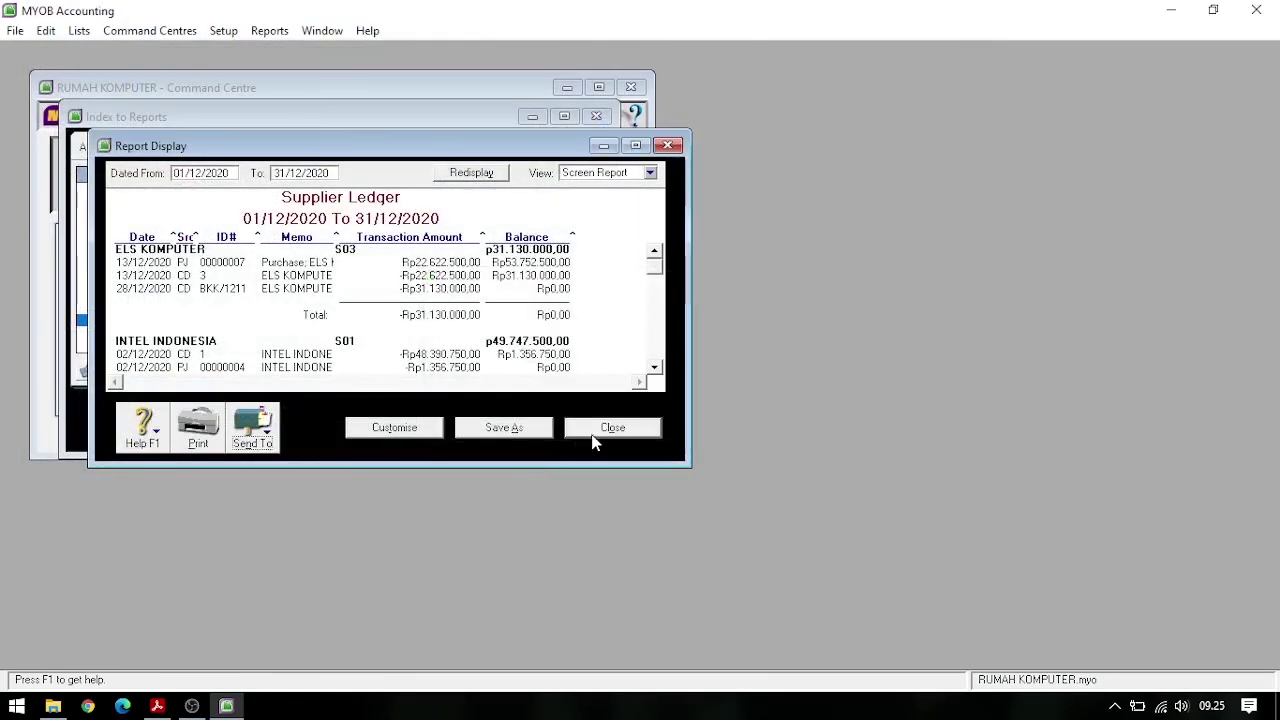
click(612, 428)
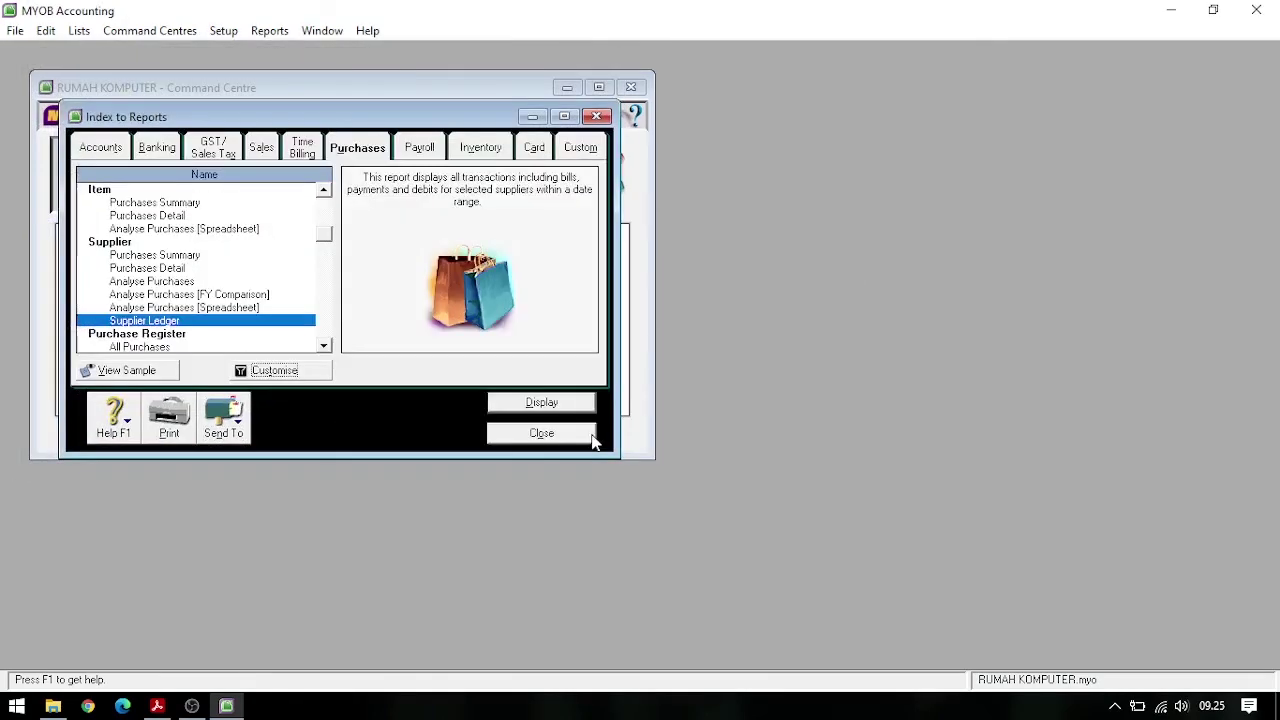
Display the Items List Summary from the inventory reports for all items and review it to the end
click(480, 150)
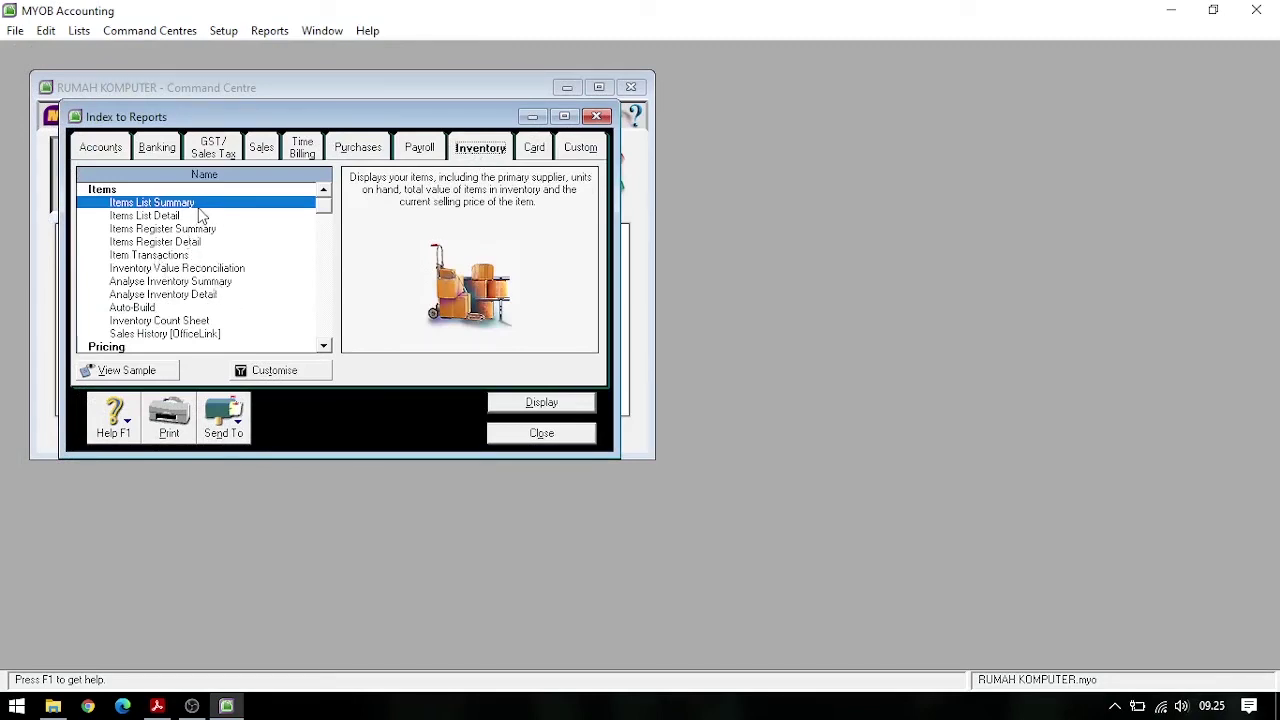
click(242, 378)
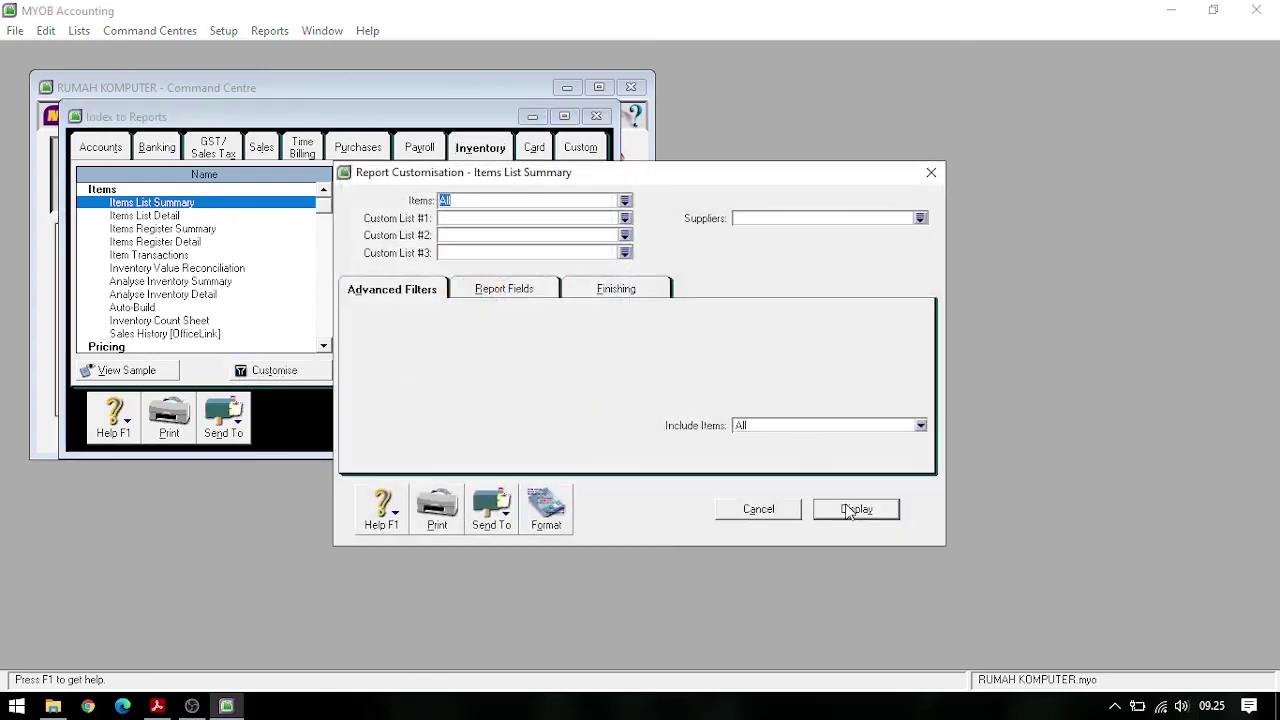
click(855, 510)
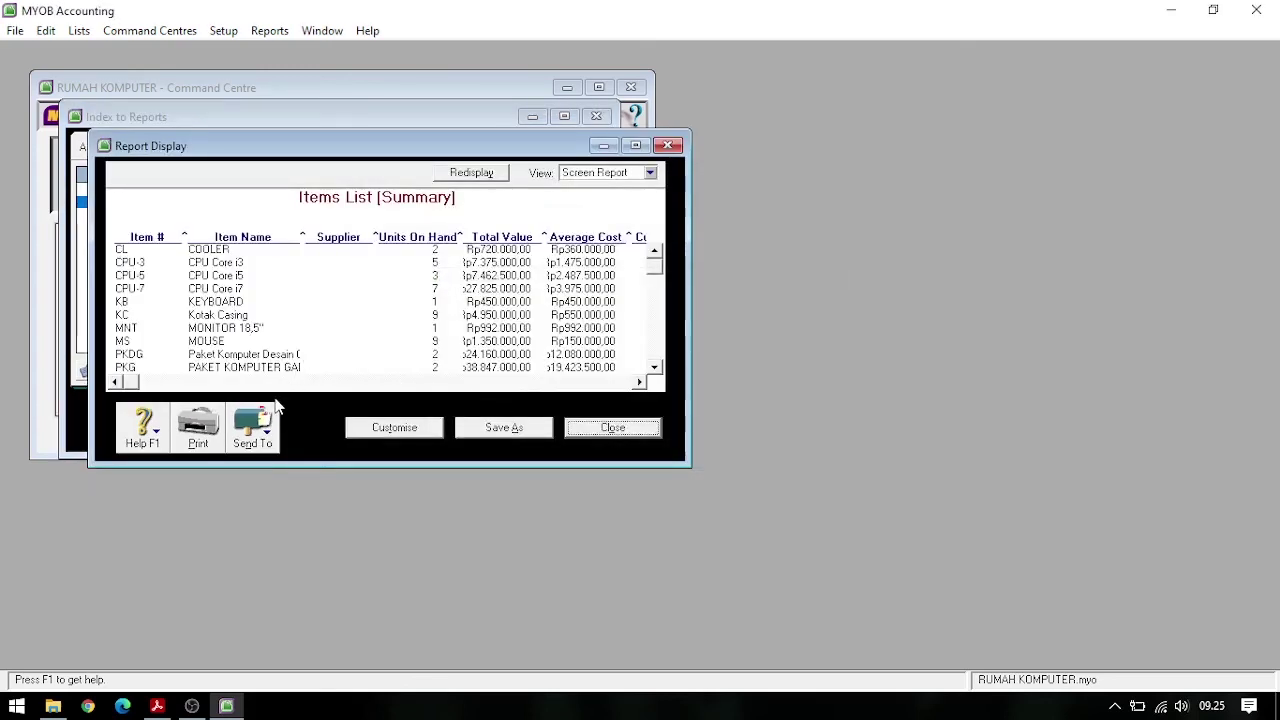
scroll(251, 323, down, 3)
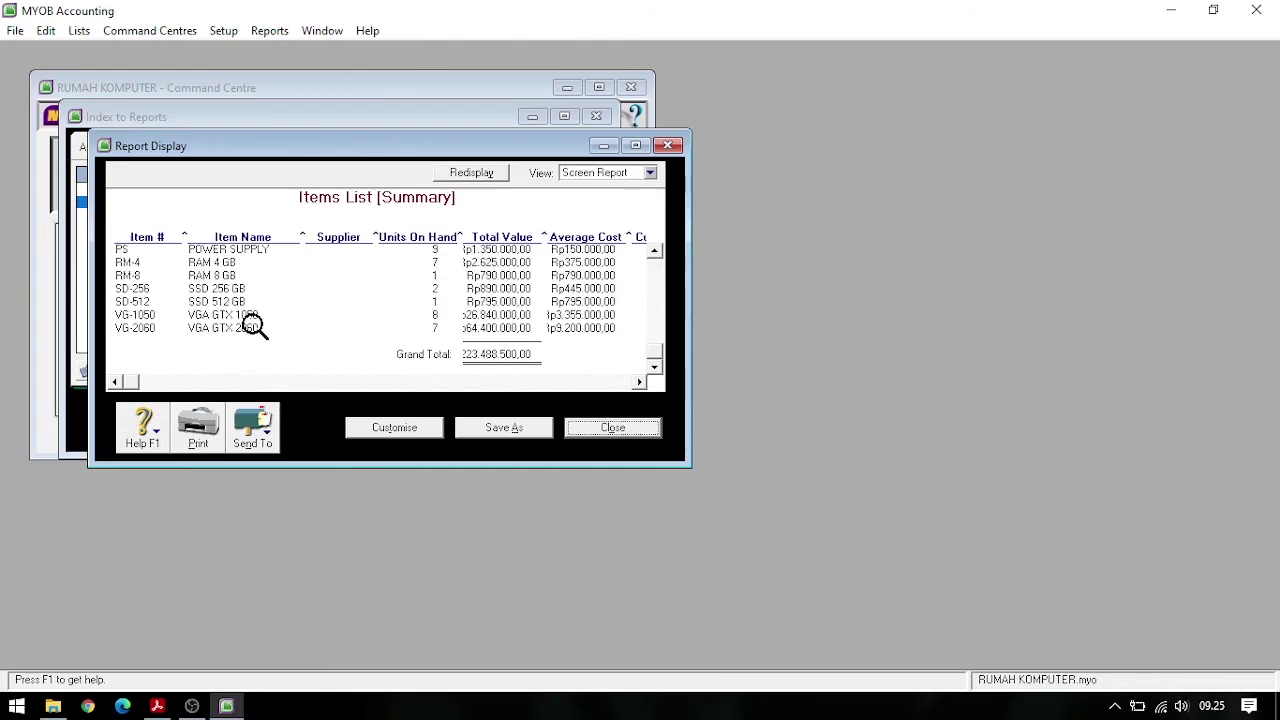
Export the items report as the PDF "Items List Summary" in the RUMAH KOMPUTER folder, then close the report and the report index
click(251, 450)
click(268, 488)
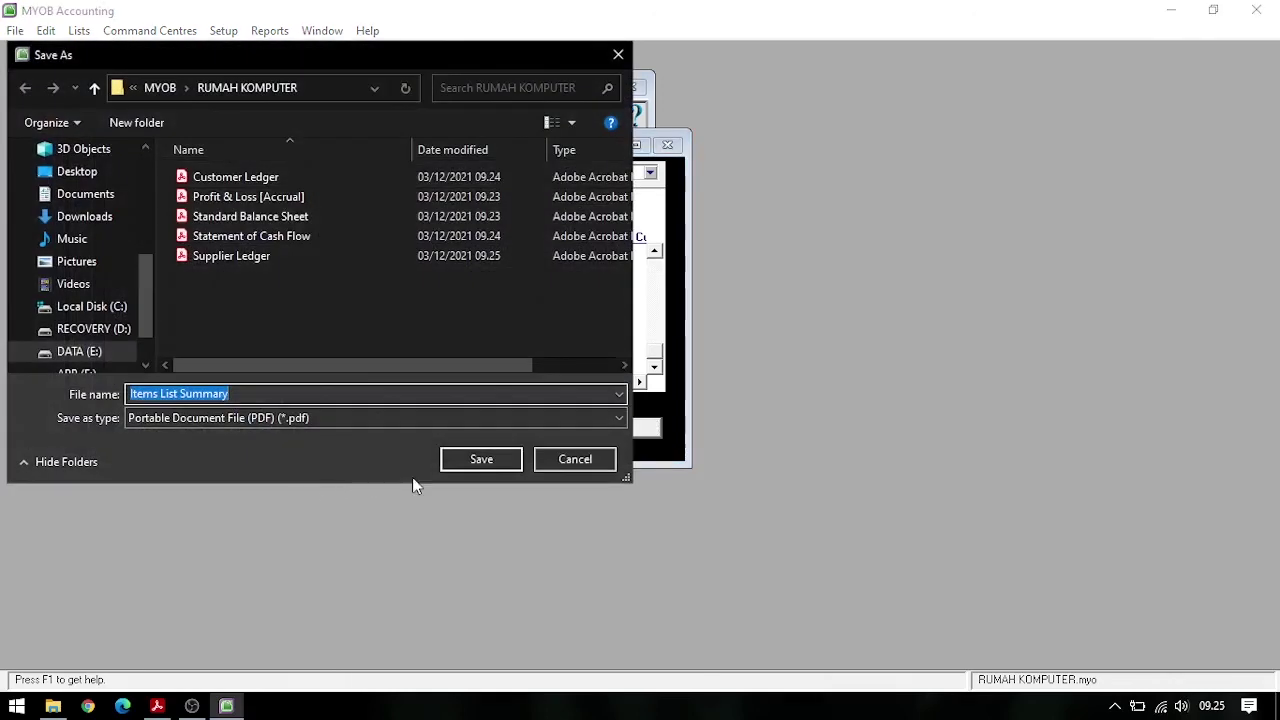
click(482, 462)
click(612, 432)
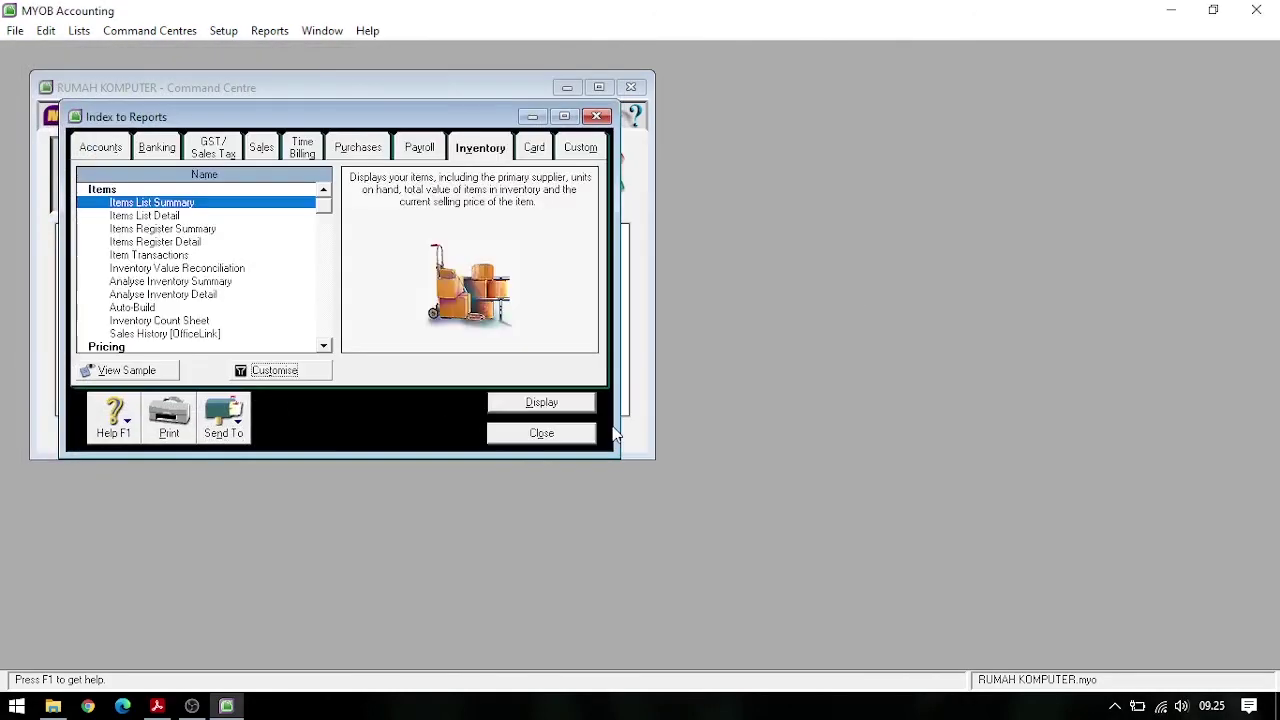
click(506, 436)
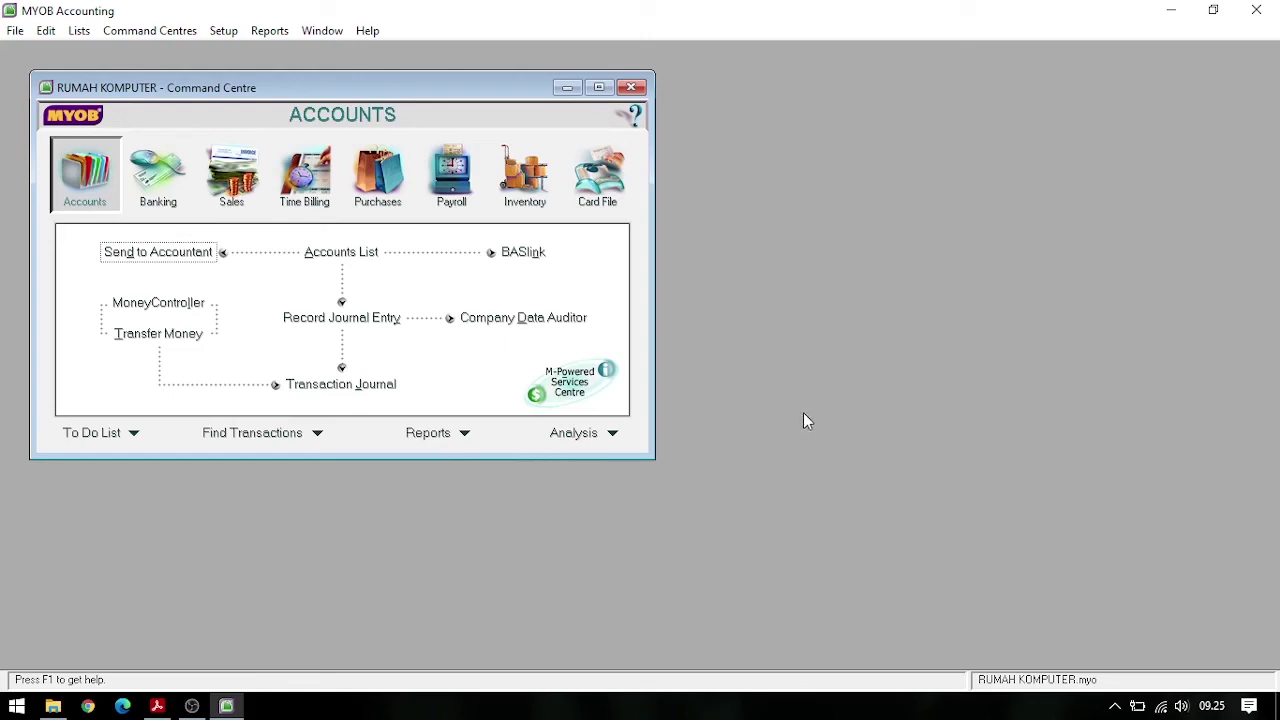
click(192, 706)
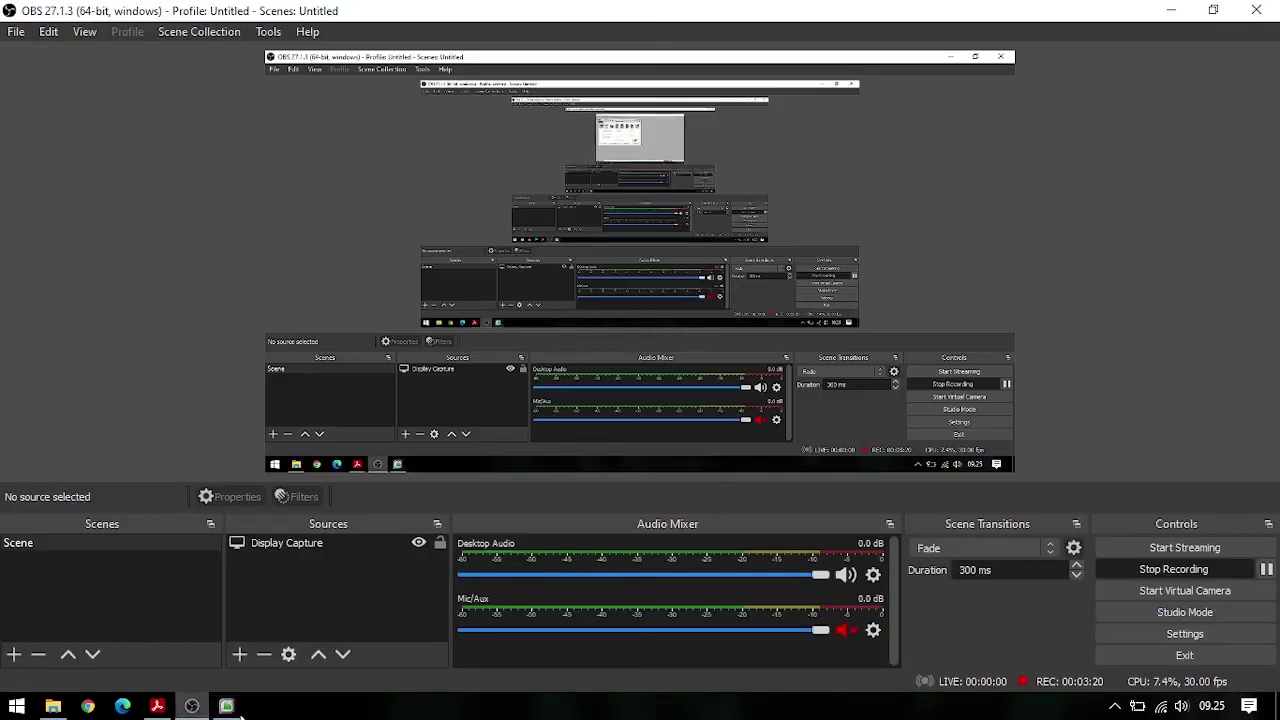
click(1110, 569)
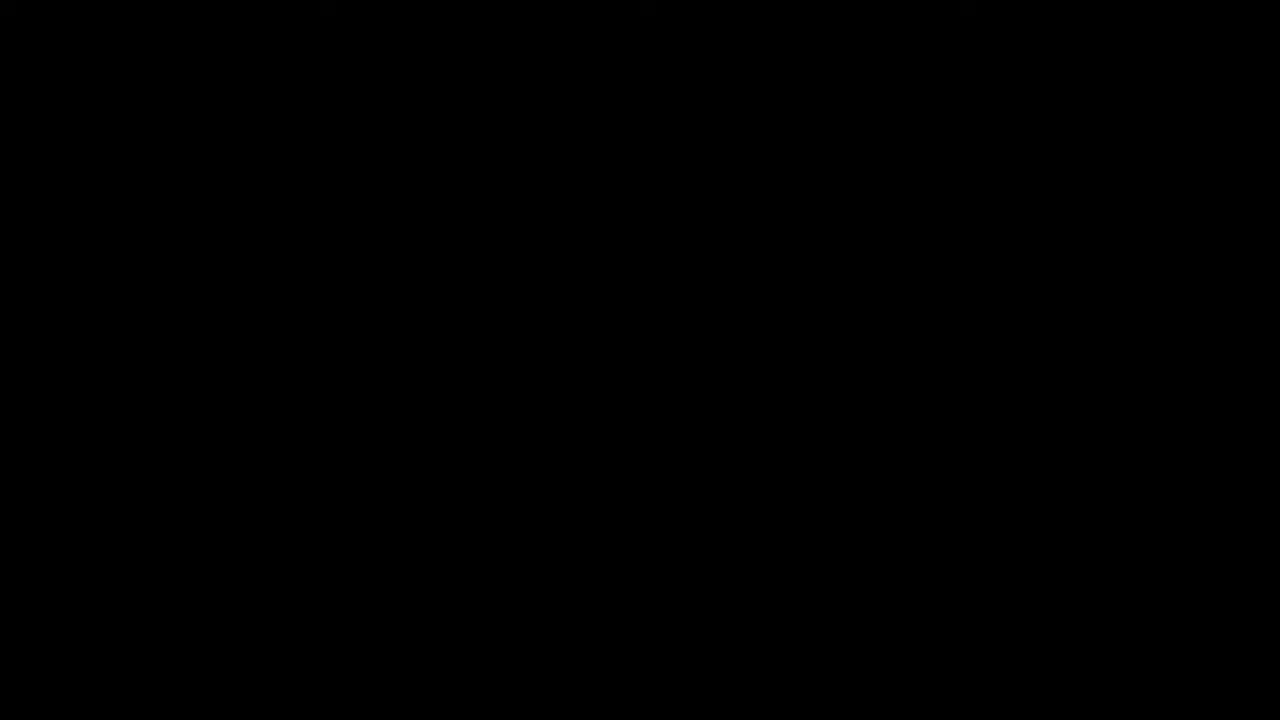